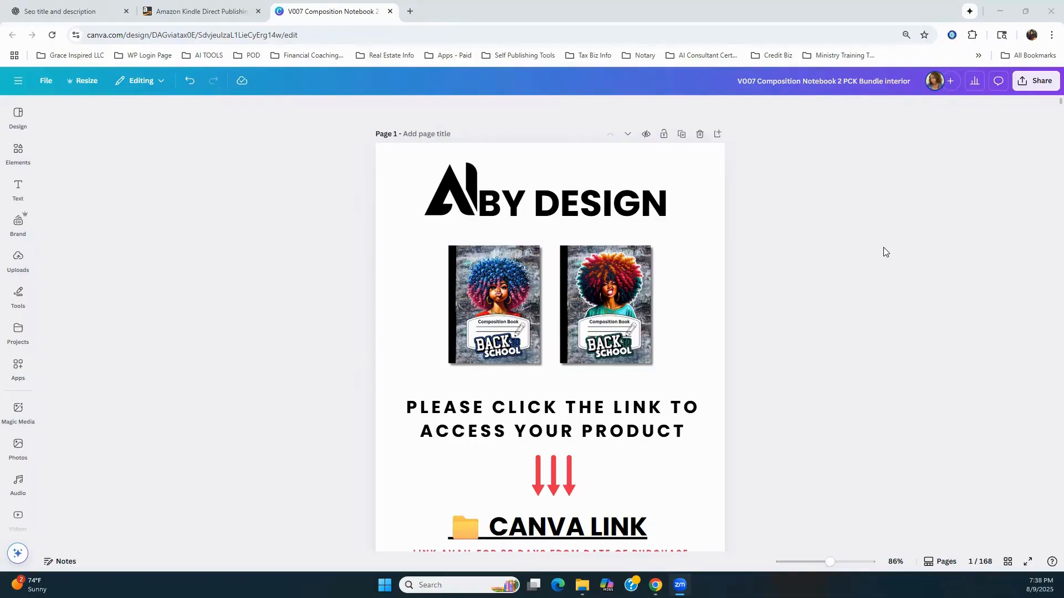
Open the template link attached to the CANVA LINK text on page 1
{"action": "scroll", "coordinate": [877, 244], "scroll_direction": "down", "scroll_amount": 8}
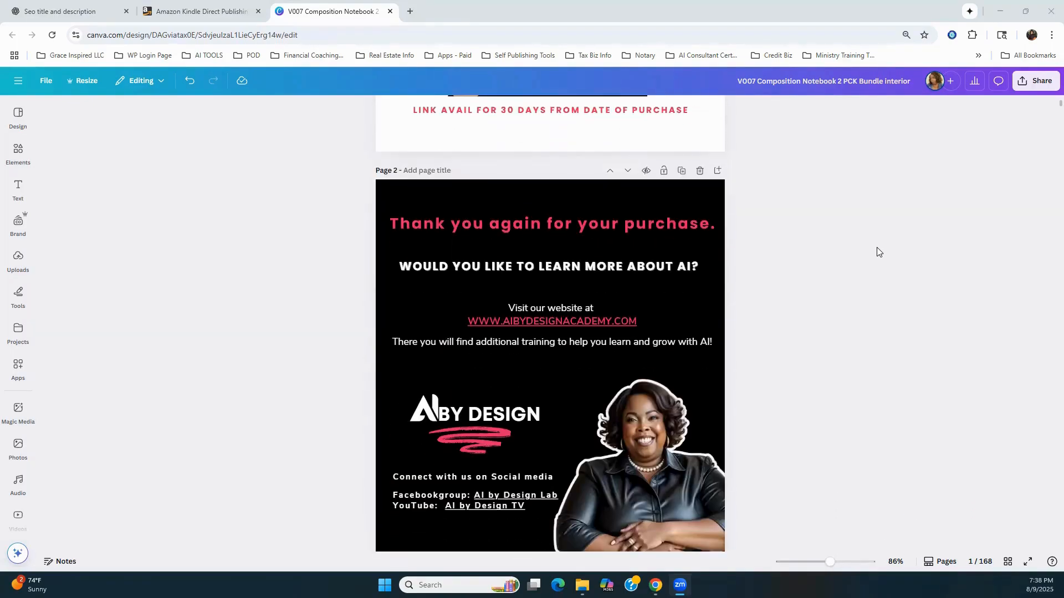
{"action": "scroll", "coordinate": [877, 247], "scroll_direction": "down", "scroll_amount": 2}
{"action": "scroll", "coordinate": [877, 247], "scroll_direction": "up", "scroll_amount": 5}
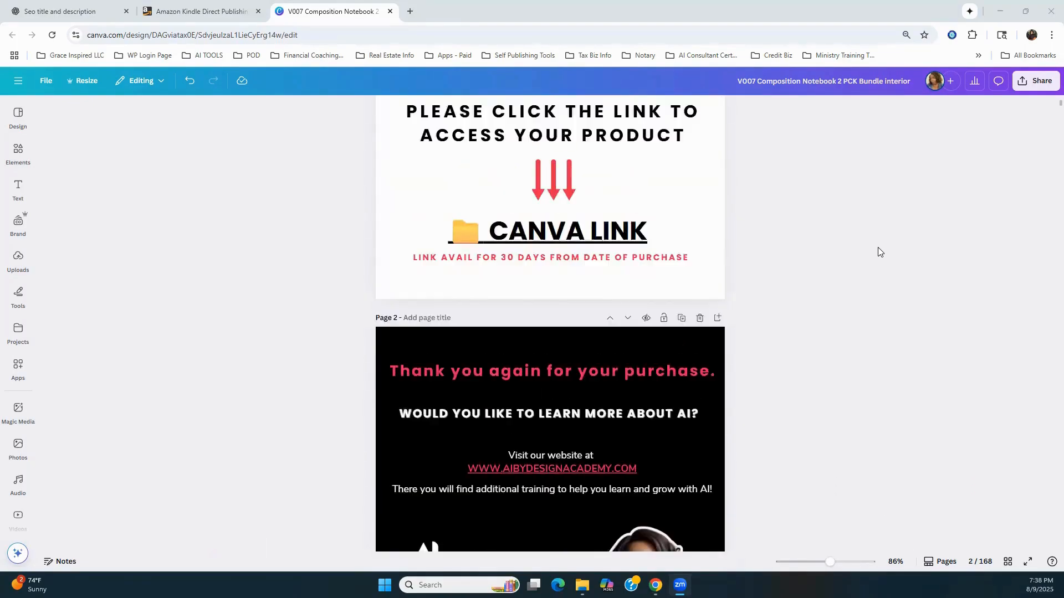
{"action": "scroll", "coordinate": [877, 247], "scroll_direction": "up", "scroll_amount": 5}
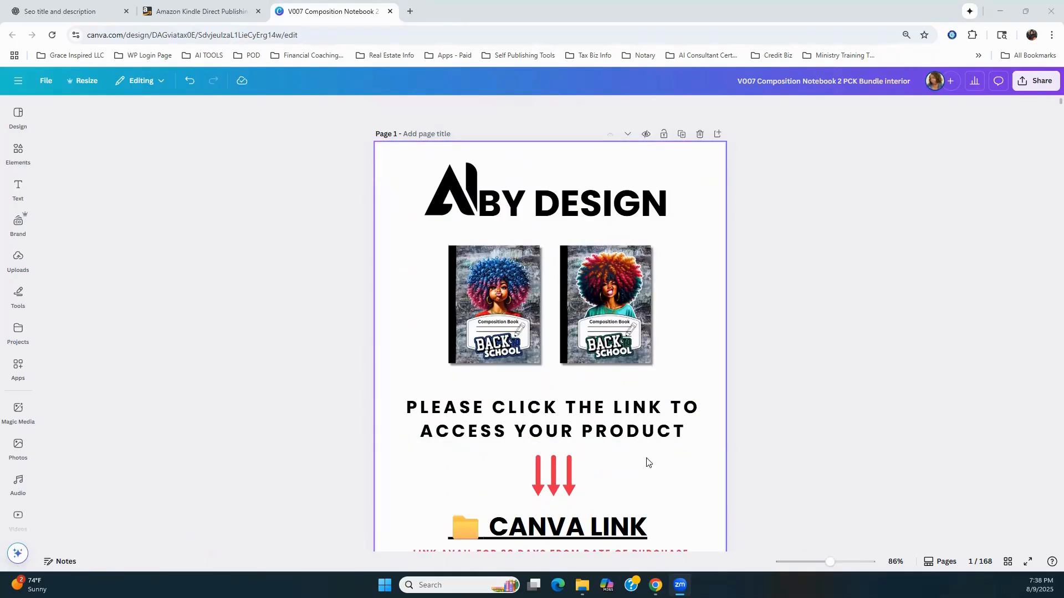
{"action": "scroll", "coordinate": [648, 463], "scroll_direction": "down", "scroll_amount": 2}
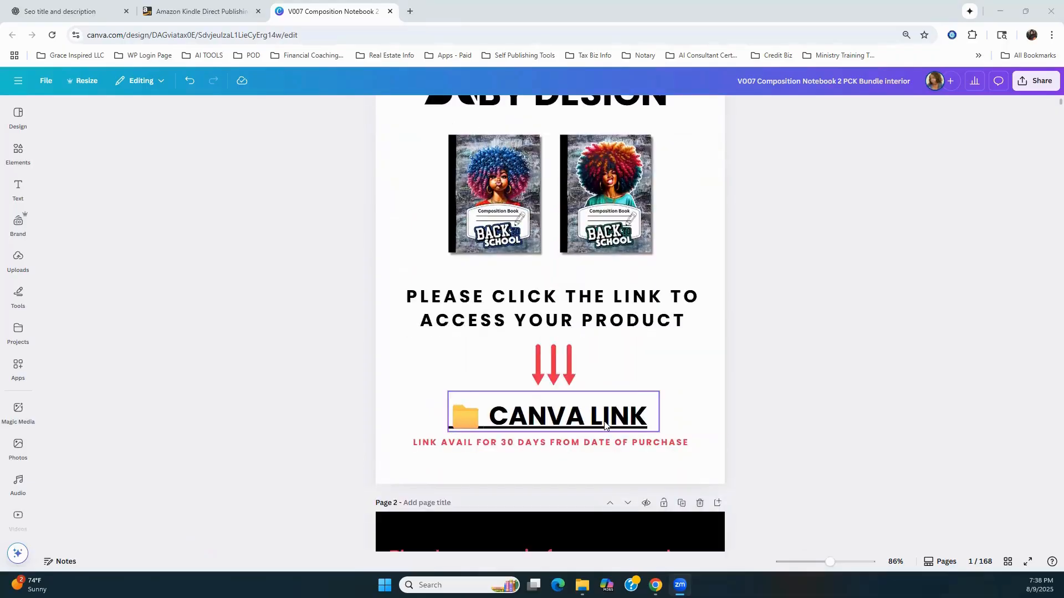
{"action": "left_click", "coordinate": [605, 426]}
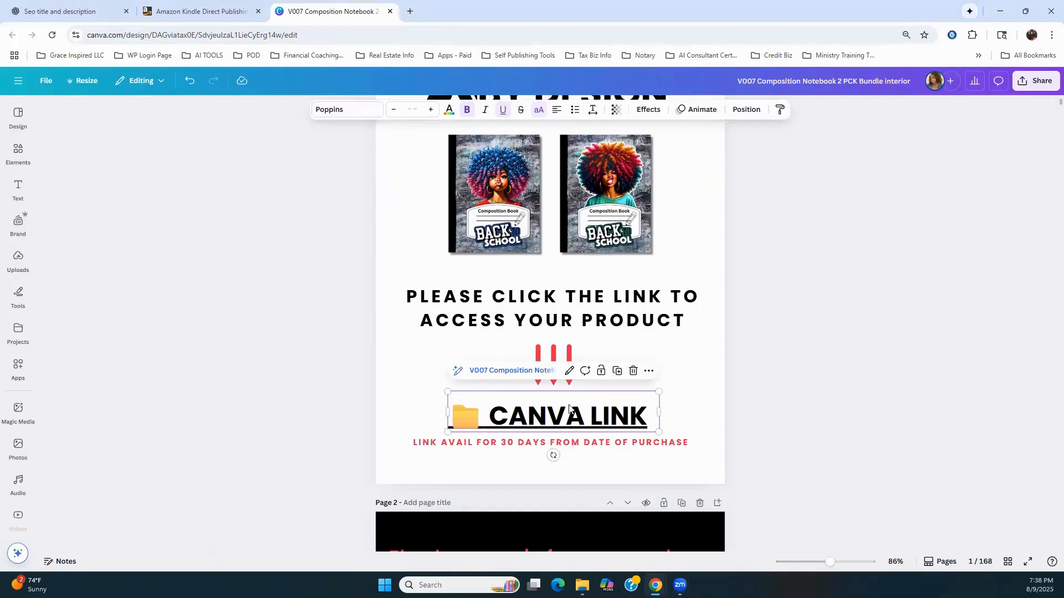
{"action": "left_click", "coordinate": [522, 371]}
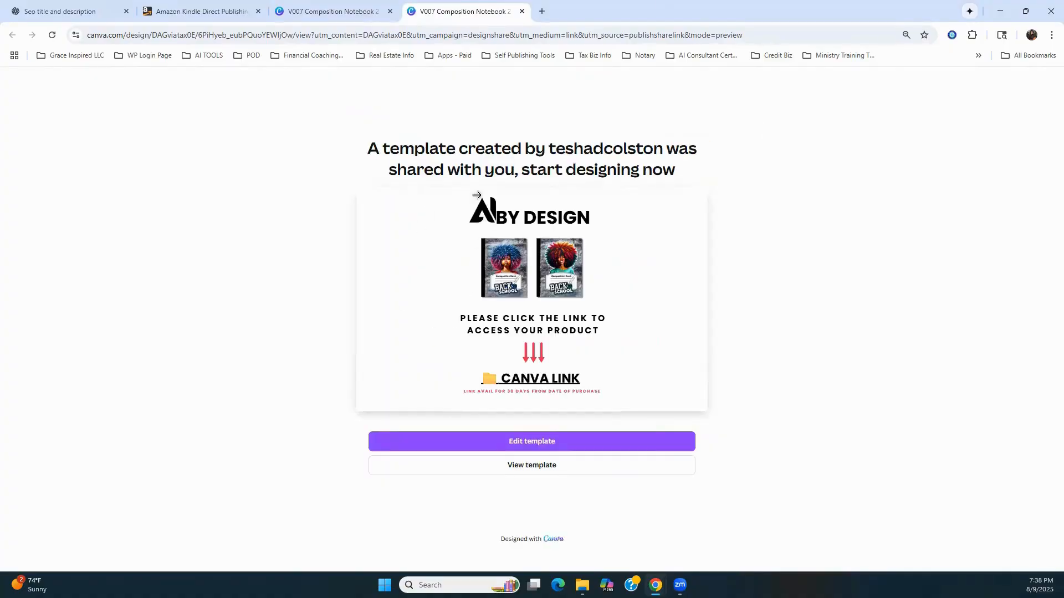
Page through the shared template preview up to the lined interior page, and close the preview tab
{"action": "left_click", "coordinate": [664, 301]}
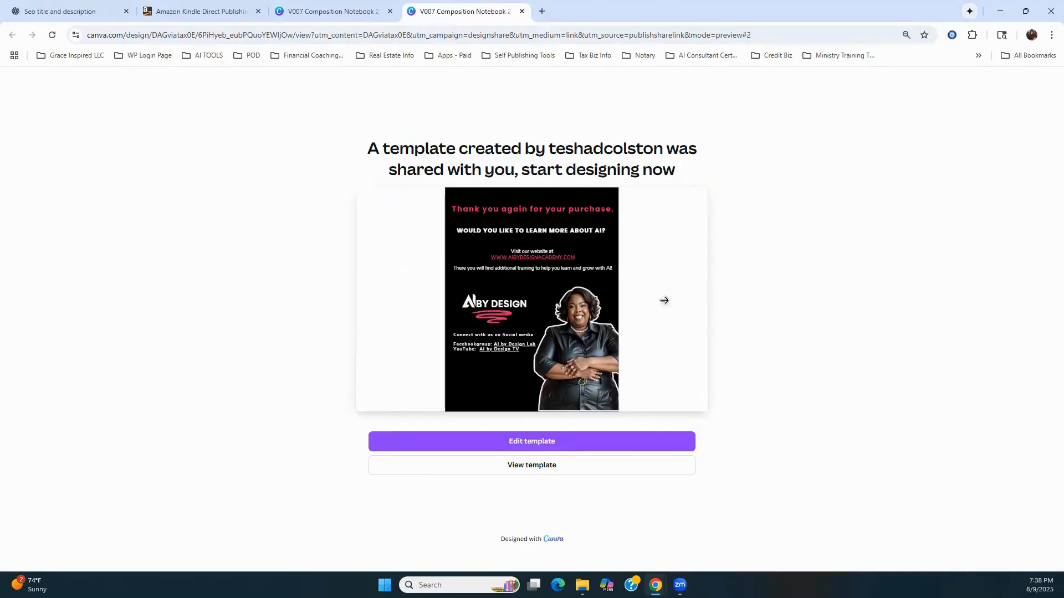
{"action": "left_click", "coordinate": [663, 301]}
{"action": "left_click", "coordinate": [664, 300]}
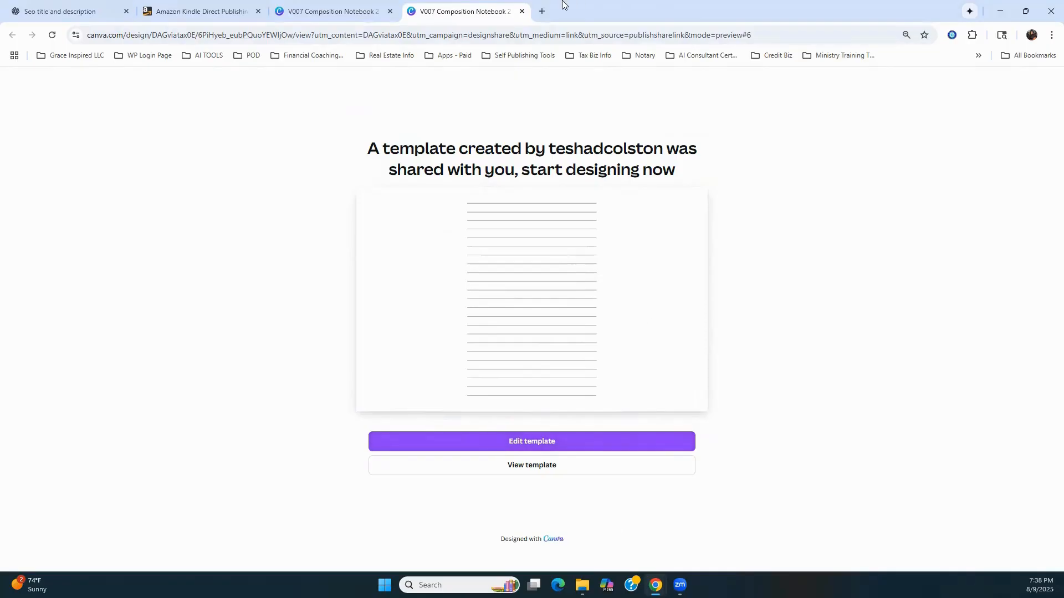
{"action": "left_click", "coordinate": [521, 11]}
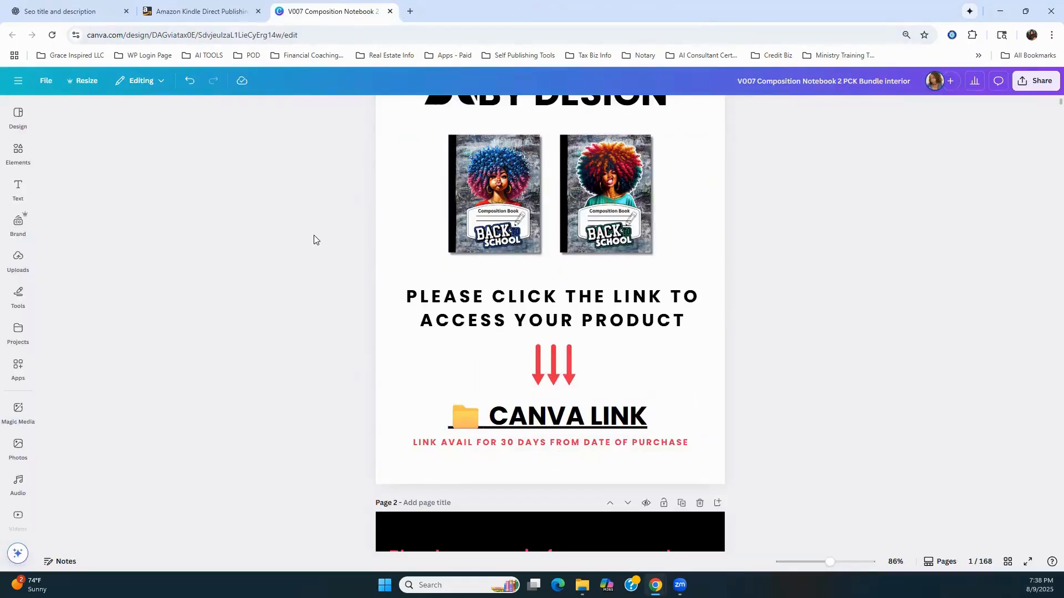
Review the product access page, the thank-you page and the two full-wrap composition book covers on pages 3 and 4
{"action": "scroll", "coordinate": [326, 219], "scroll_direction": "up", "scroll_amount": 2}
{"action": "scroll", "coordinate": [327, 221], "scroll_direction": "down", "scroll_amount": 5}
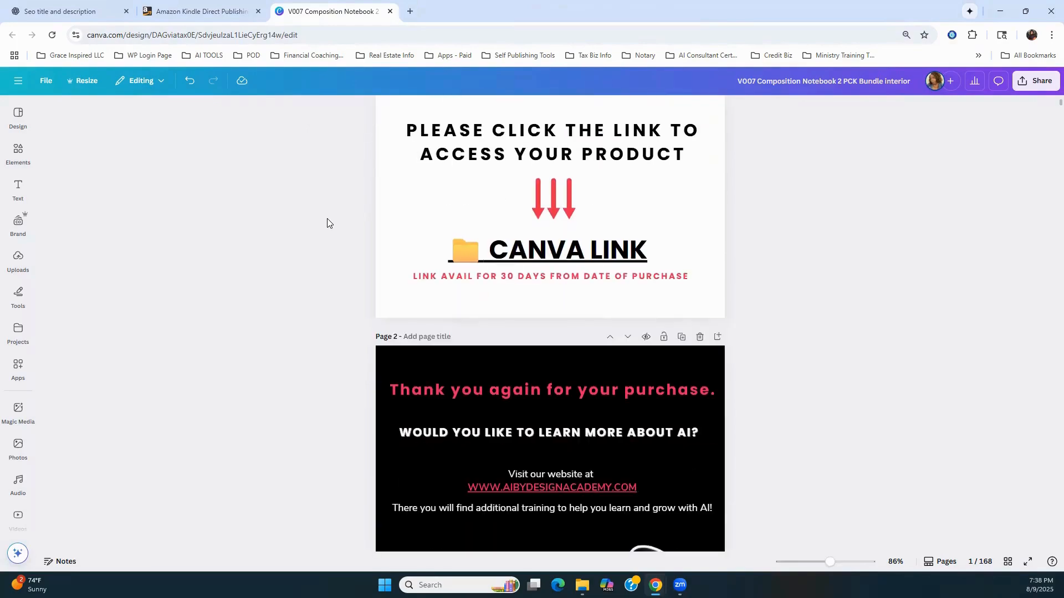
{"action": "scroll", "coordinate": [327, 224], "scroll_direction": "down", "scroll_amount": 4}
{"action": "scroll", "coordinate": [334, 224], "scroll_direction": "up", "scroll_amount": 5}
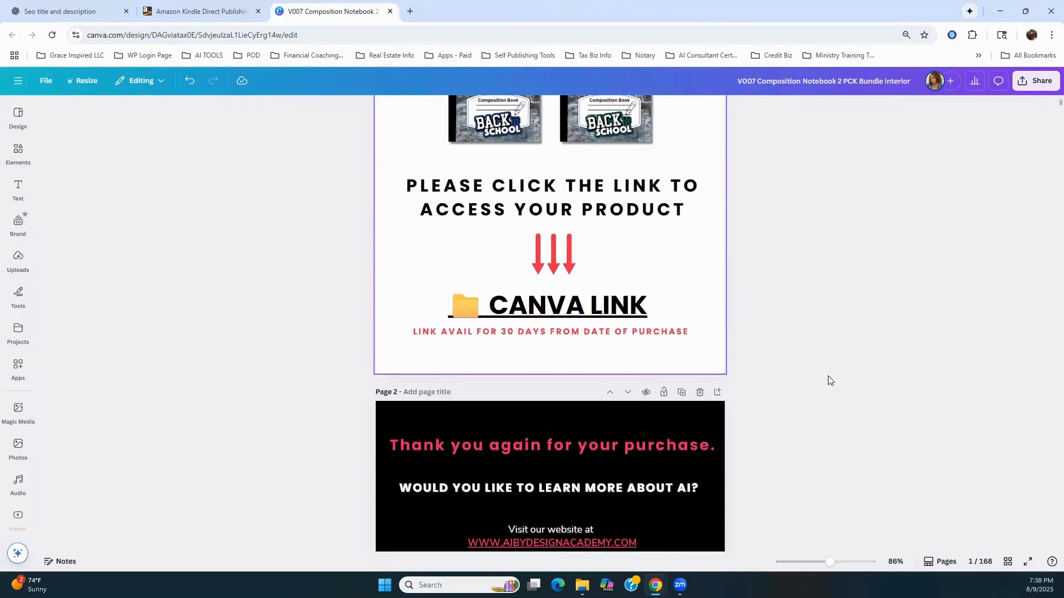
{"action": "scroll", "coordinate": [852, 327], "scroll_direction": "down", "scroll_amount": 5}
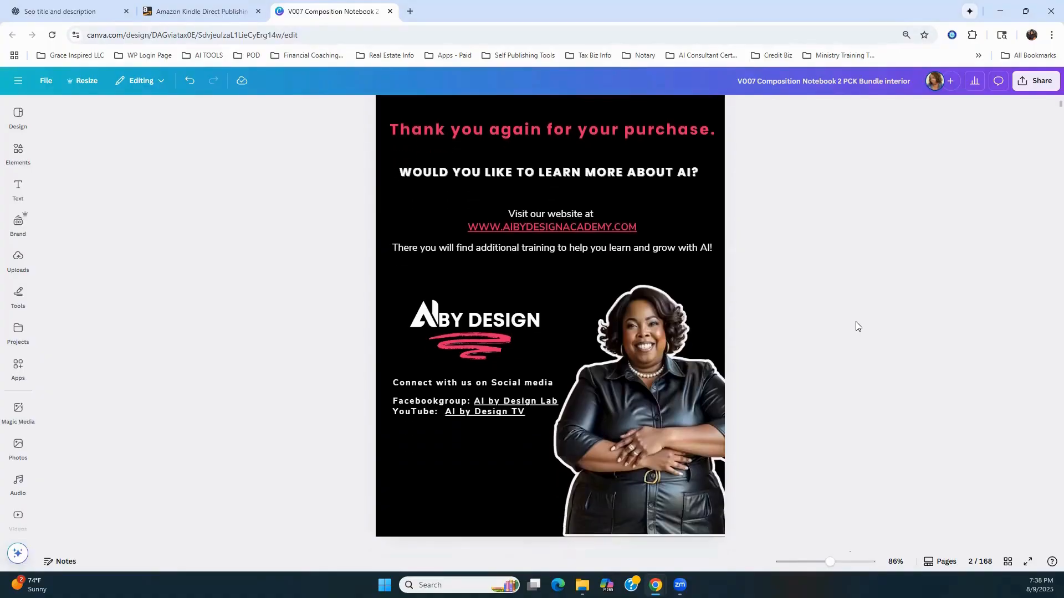
{"action": "scroll", "coordinate": [855, 326], "scroll_direction": "down", "scroll_amount": 4}
{"action": "scroll", "coordinate": [494, 346], "scroll_direction": "up", "scroll_amount": 3}
{"action": "scroll", "coordinate": [323, 365], "scroll_direction": "down", "scroll_amount": 2}
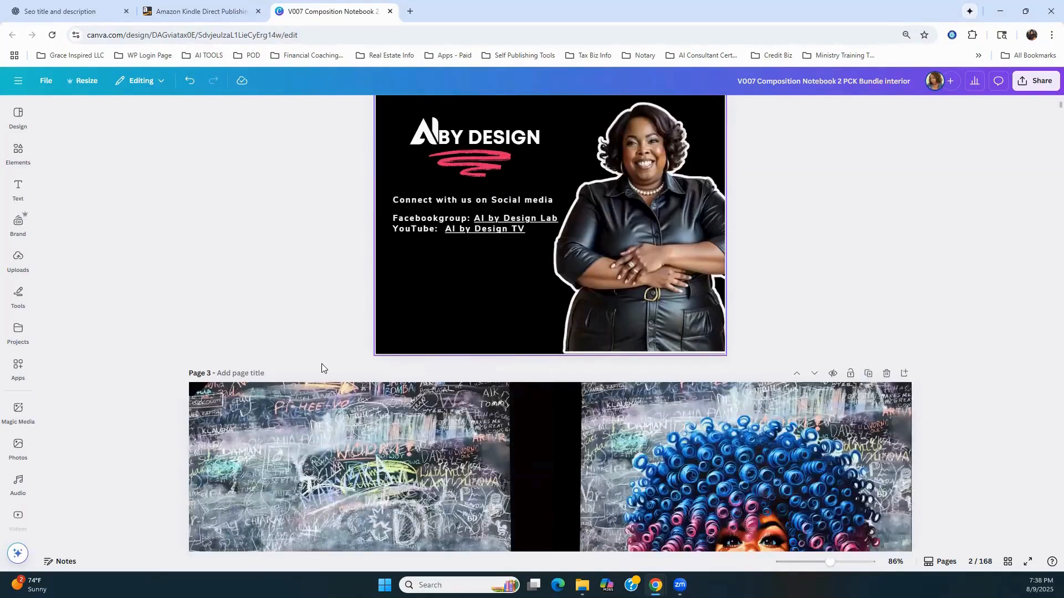
{"action": "scroll", "coordinate": [321, 363], "scroll_direction": "down", "scroll_amount": 3}
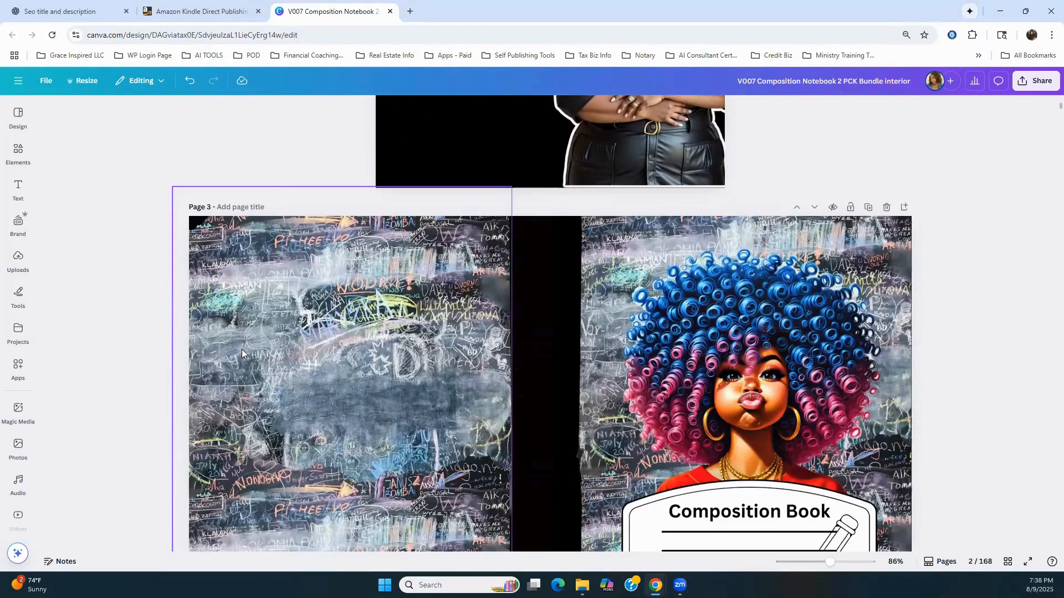
{"action": "scroll", "coordinate": [241, 350], "scroll_direction": "down", "scroll_amount": 2}
{"action": "scroll", "coordinate": [240, 351], "scroll_direction": "down", "scroll_amount": 5}
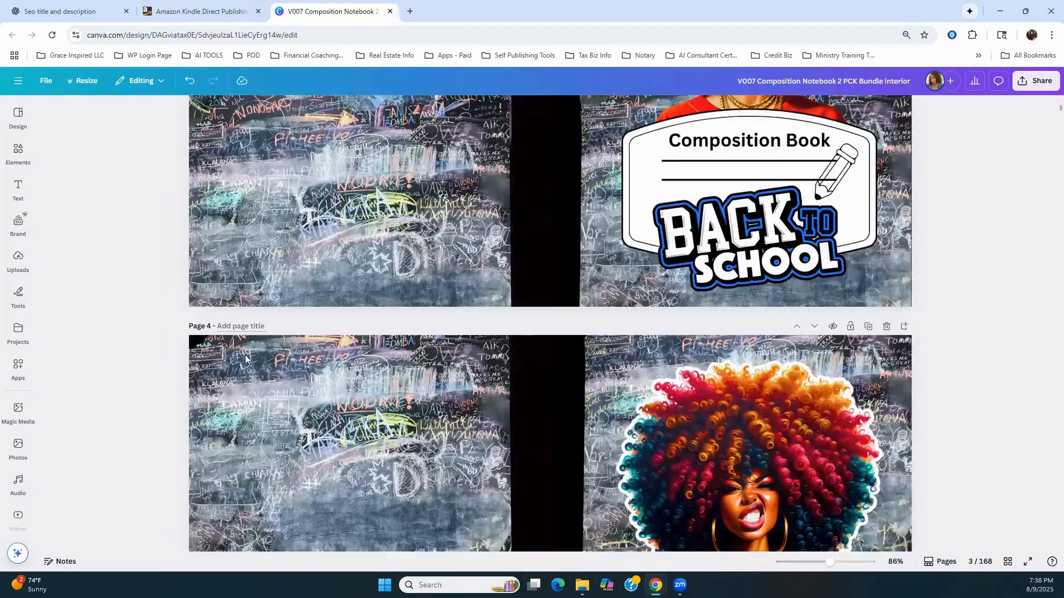
{"action": "scroll", "coordinate": [169, 377], "scroll_direction": "down", "scroll_amount": 1}
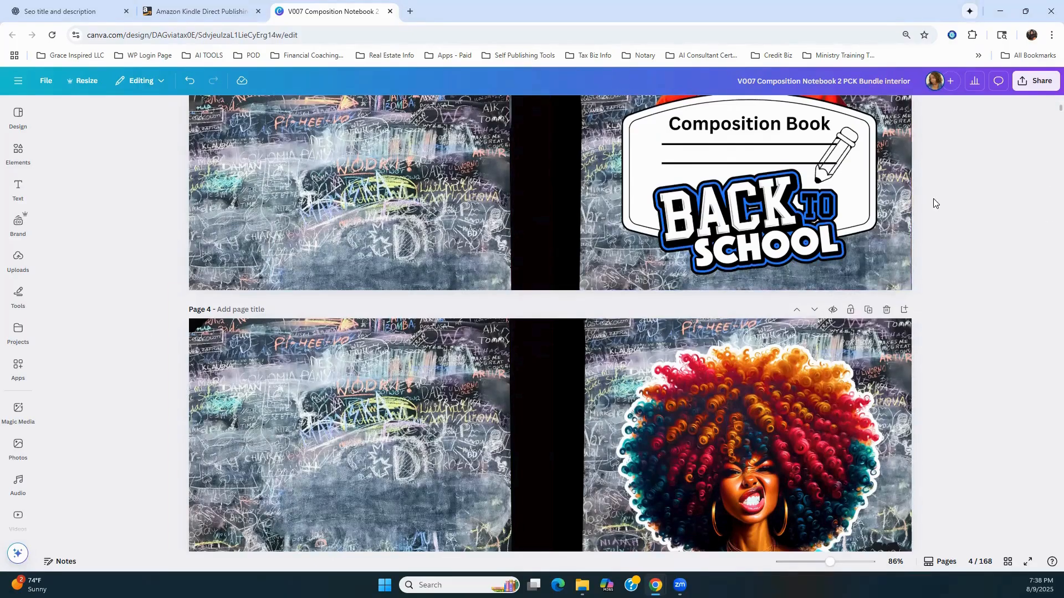
Revisit the customer-facing product link page and thank-you page that precede the covers
{"action": "scroll", "coordinate": [985, 192], "scroll_direction": "up", "scroll_amount": 5}
{"action": "scroll", "coordinate": [993, 190], "scroll_direction": "up", "scroll_amount": 15}
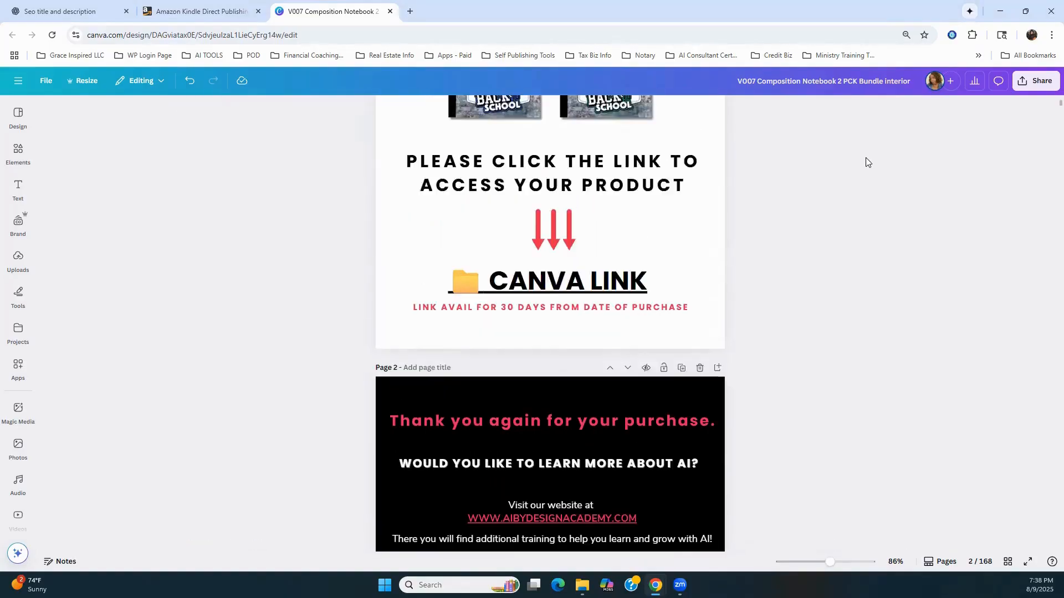
{"action": "scroll", "coordinate": [862, 173], "scroll_direction": "down", "scroll_amount": 8}
{"action": "scroll", "coordinate": [862, 178], "scroll_direction": "down", "scroll_amount": 4}
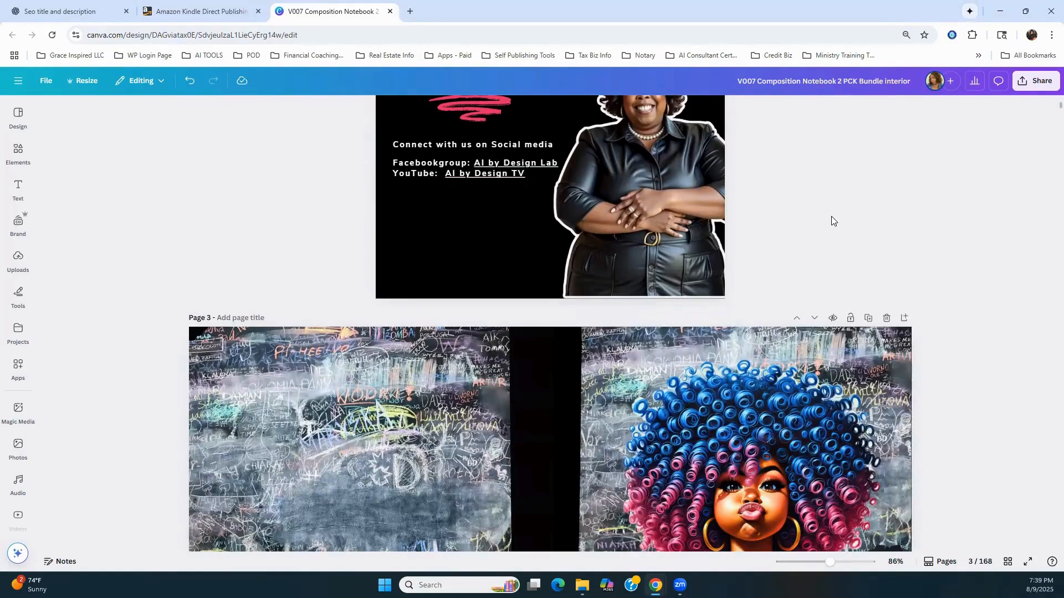
{"action": "scroll", "coordinate": [832, 221], "scroll_direction": "up", "scroll_amount": 15}
{"action": "scroll", "coordinate": [843, 216], "scroll_direction": "down", "scroll_amount": 5}
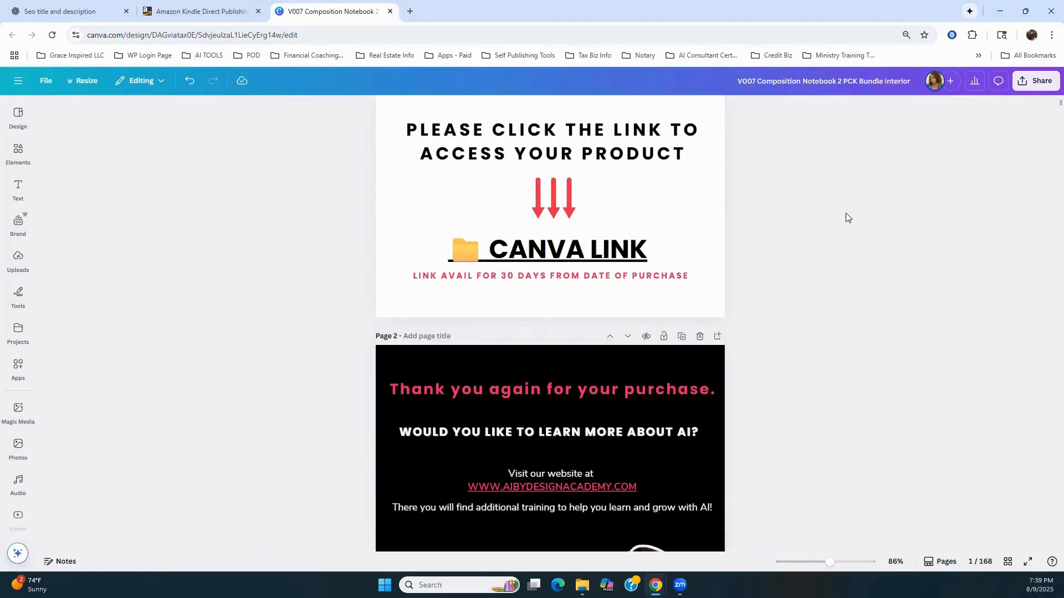
{"action": "scroll", "coordinate": [847, 218], "scroll_direction": "down", "scroll_amount": 10}
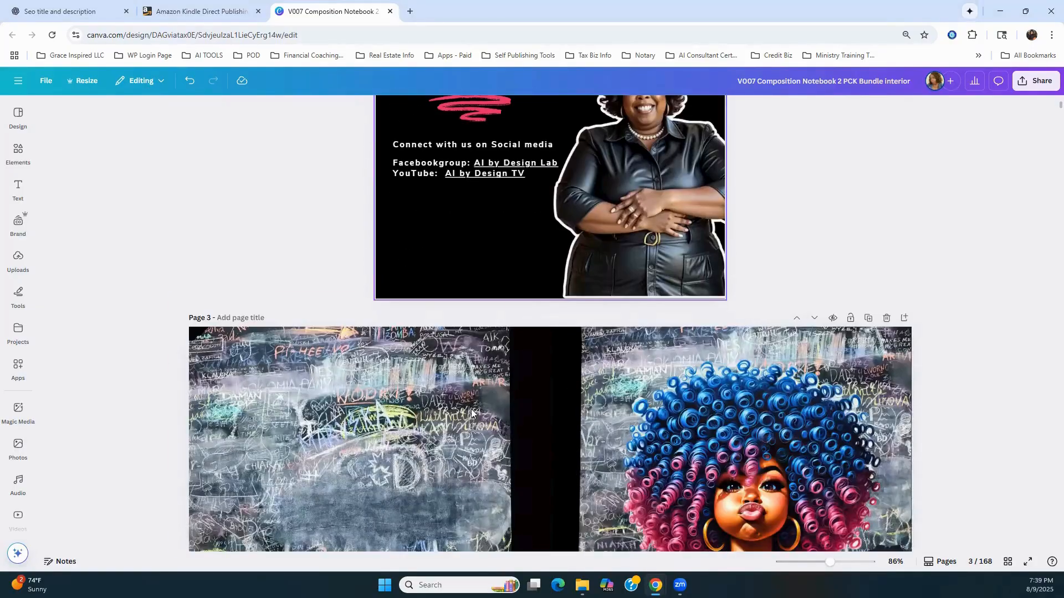
Compare the blue-haired Back to School cover on page 3 with the multicolored-hair version on page 4
{"action": "scroll", "coordinate": [545, 410], "scroll_direction": "down", "scroll_amount": 7}
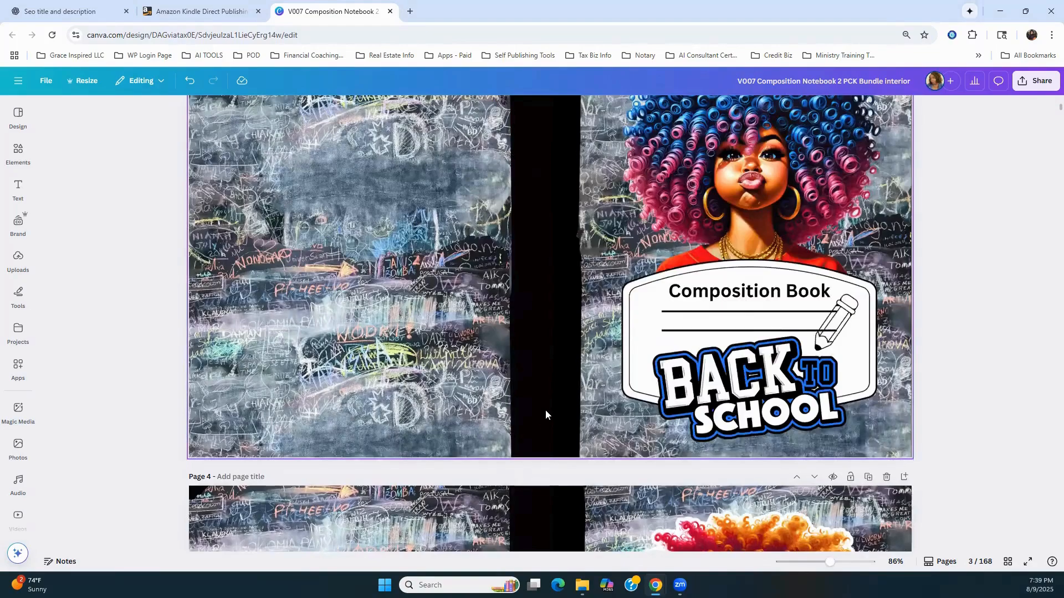
{"action": "scroll", "coordinate": [545, 414], "scroll_direction": "down", "scroll_amount": 5}
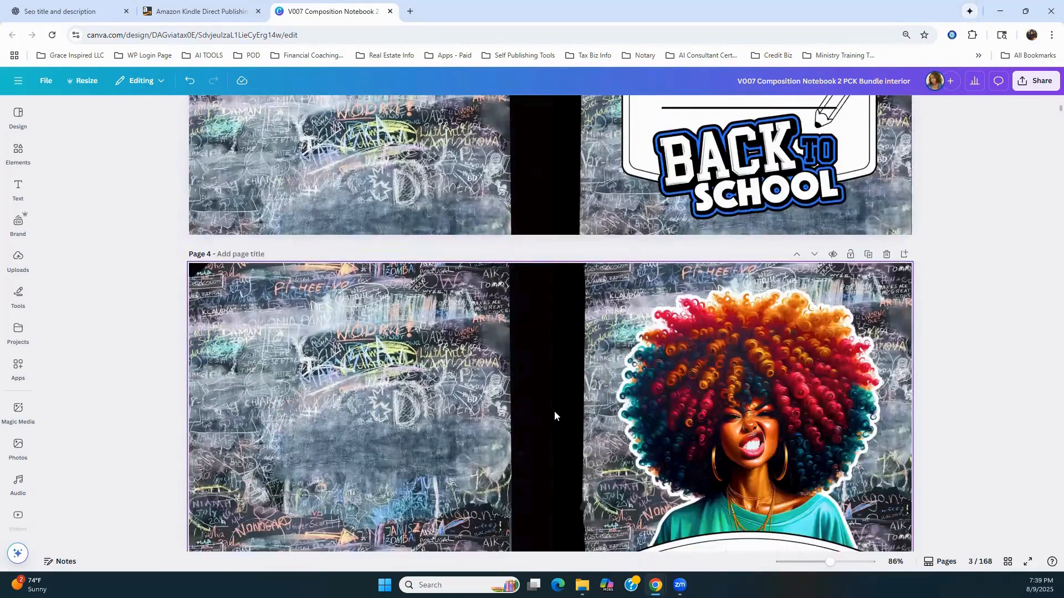
{"action": "scroll", "coordinate": [197, 362], "scroll_direction": "down", "scroll_amount": 4}
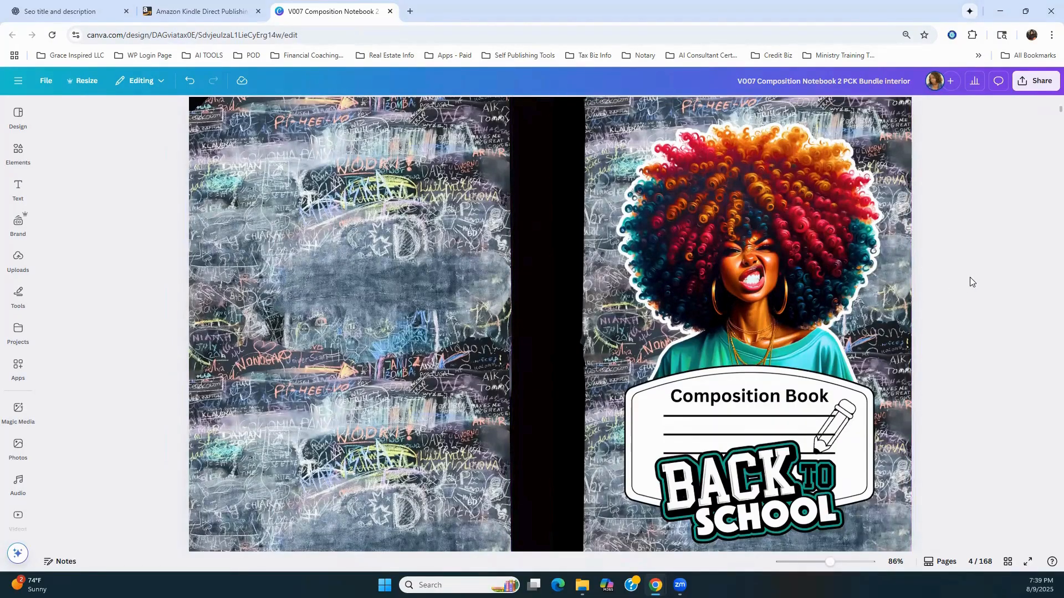
{"action": "scroll", "coordinate": [969, 278], "scroll_direction": "up", "scroll_amount": 3}
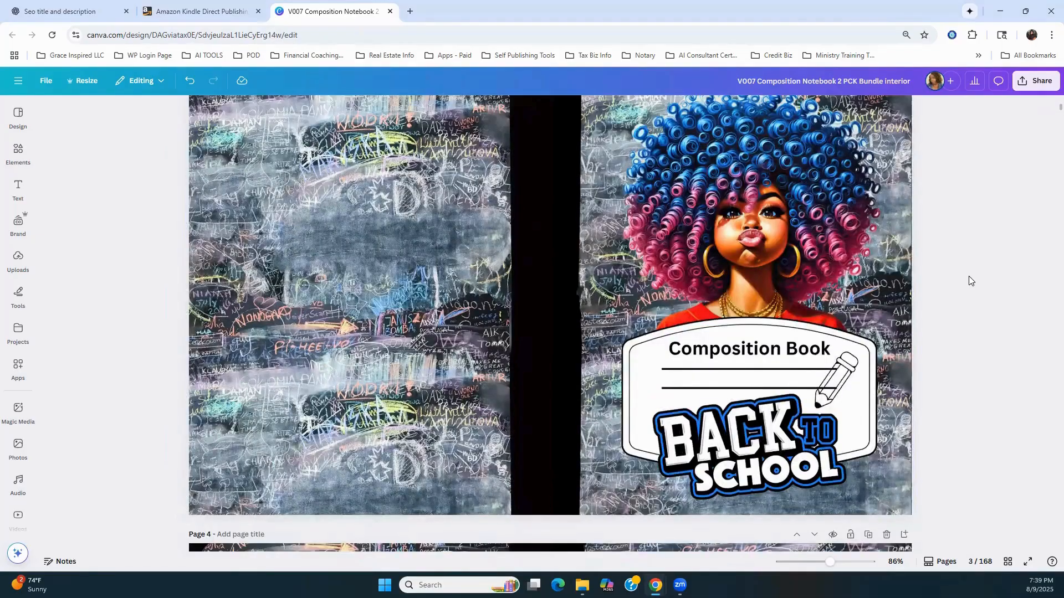
{"action": "scroll", "coordinate": [969, 276], "scroll_direction": "up", "scroll_amount": 1}
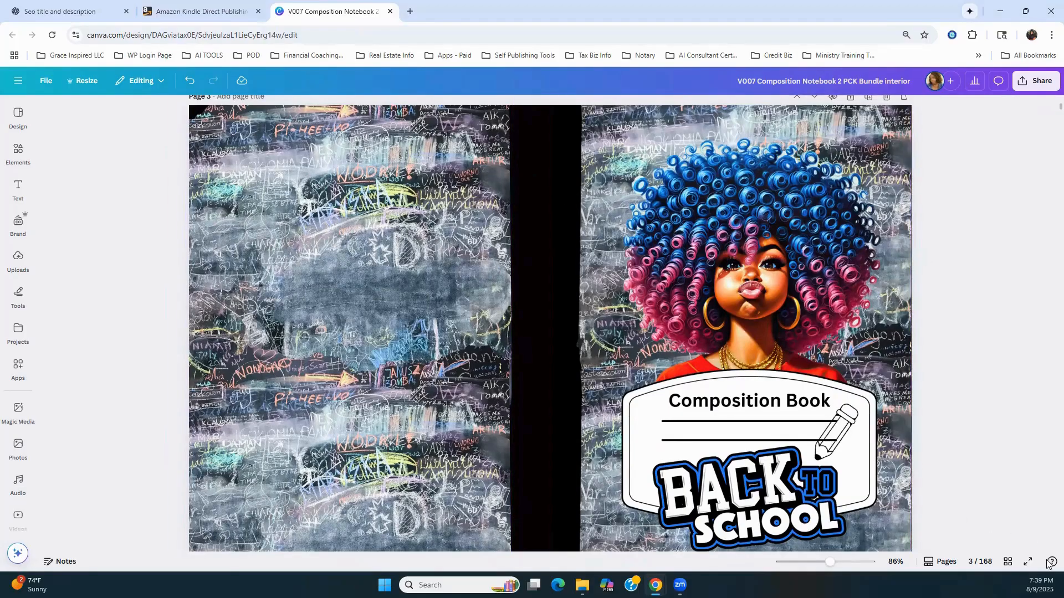
{"action": "scroll", "coordinate": [977, 353], "scroll_direction": "down", "scroll_amount": 3}
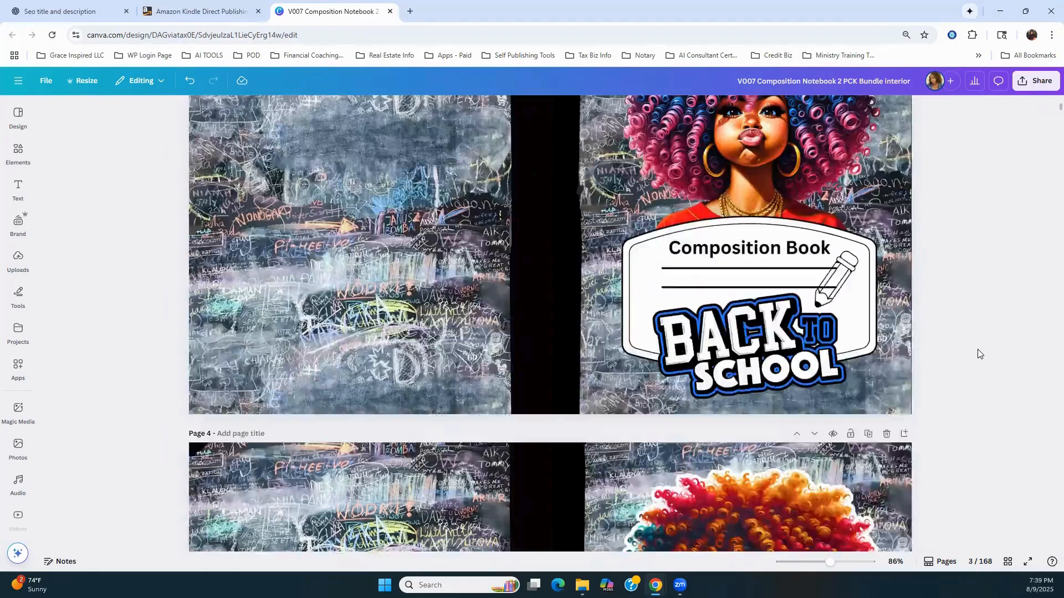
{"action": "scroll", "coordinate": [978, 354], "scroll_direction": "down", "scroll_amount": 2}
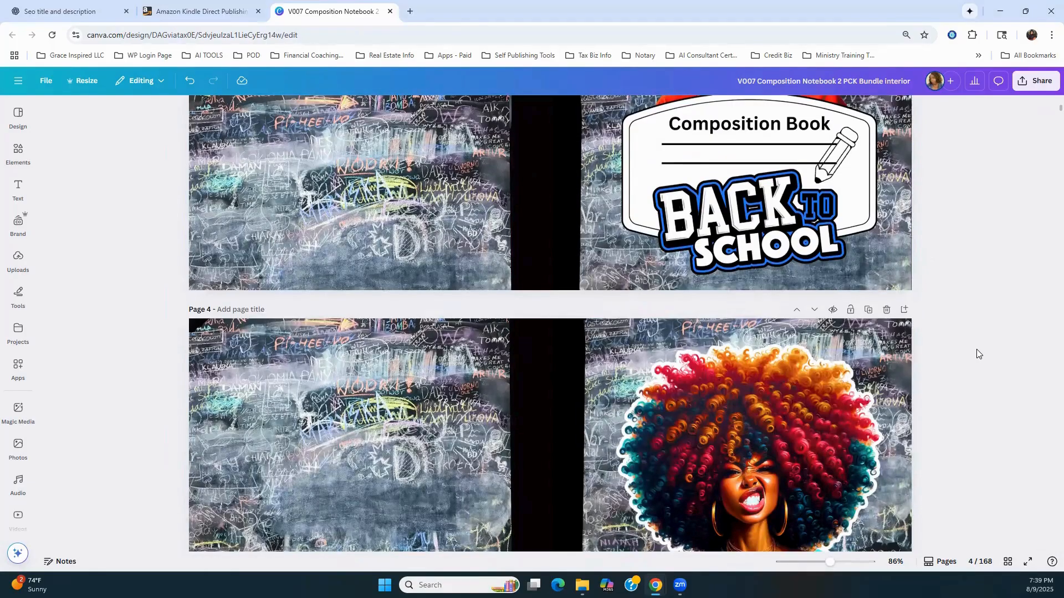
{"action": "scroll", "coordinate": [978, 353], "scroll_direction": "down", "scroll_amount": 4}
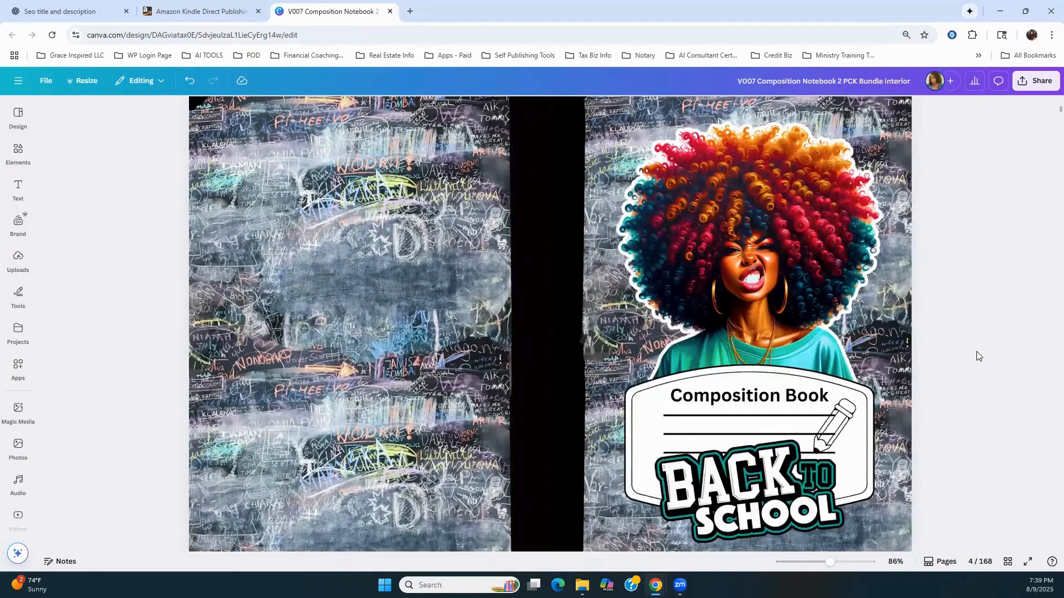
{"action": "scroll", "coordinate": [978, 355], "scroll_direction": "down", "scroll_amount": 7}
{"action": "scroll", "coordinate": [981, 352], "scroll_direction": "up", "scroll_amount": 4}
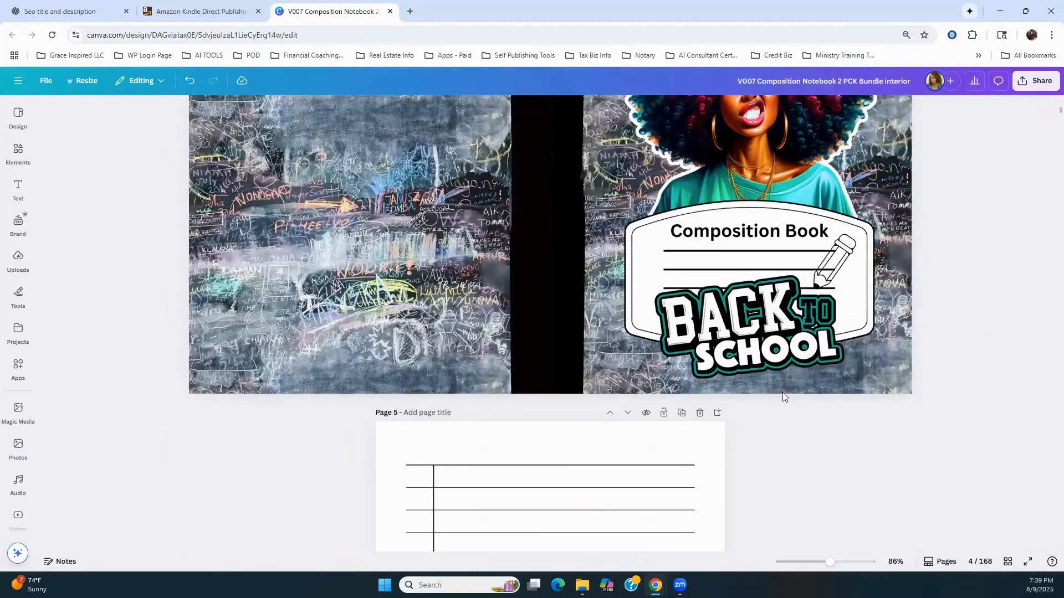
{"action": "scroll", "coordinate": [782, 392], "scroll_direction": "up", "scroll_amount": 3}
{"action": "scroll", "coordinate": [958, 396], "scroll_direction": "down", "scroll_amount": 3}
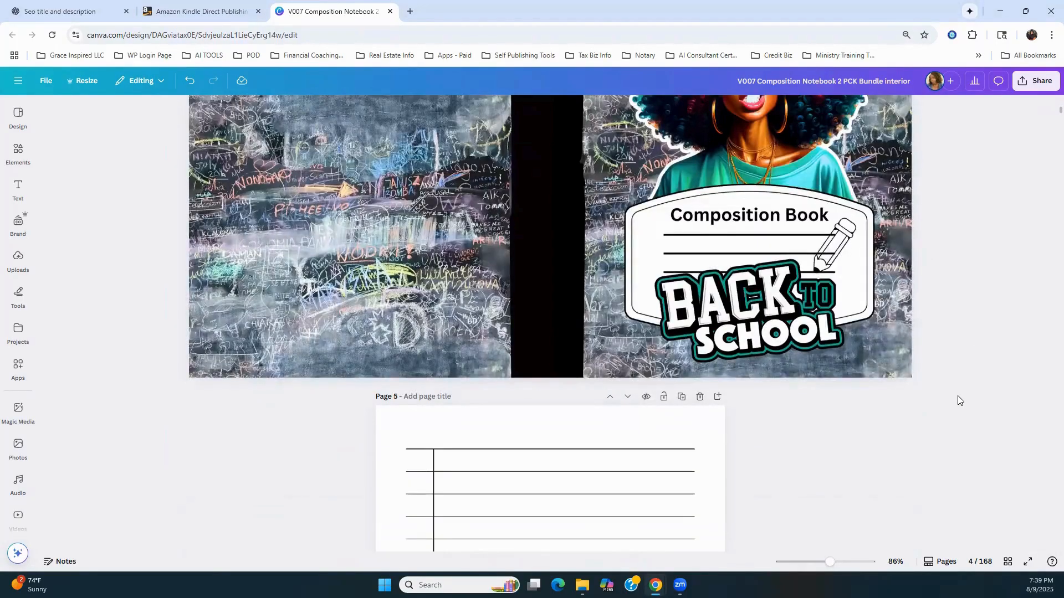
Examine the lined interior layouts on pages 5 and 6 and the paperback cover template on page 7
{"action": "scroll", "coordinate": [957, 401], "scroll_direction": "down", "scroll_amount": 4}
{"action": "scroll", "coordinate": [957, 400], "scroll_direction": "up", "scroll_amount": 2}
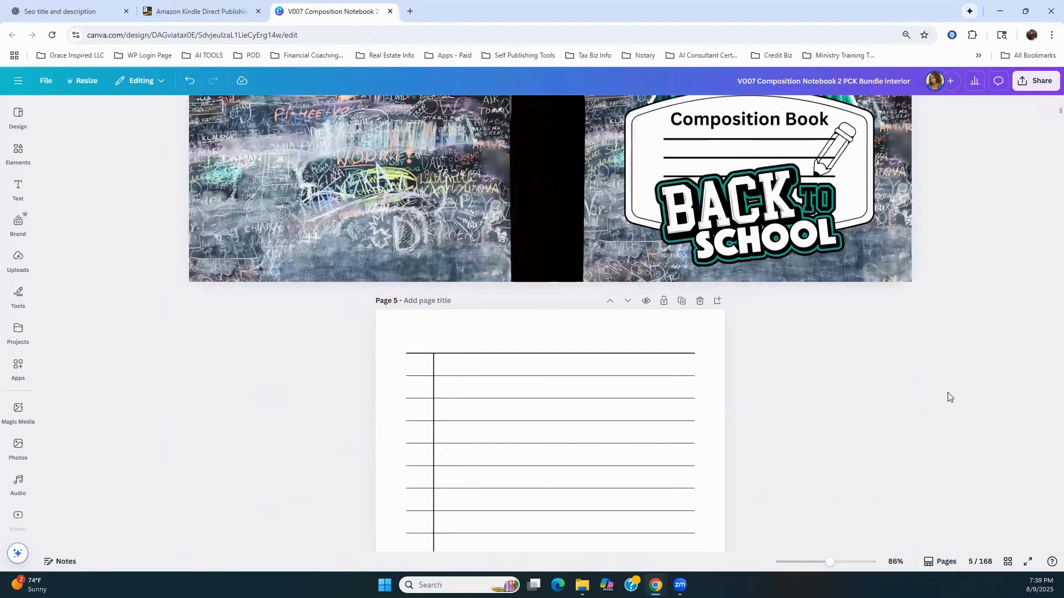
{"action": "scroll", "coordinate": [949, 397], "scroll_direction": "down", "scroll_amount": 4}
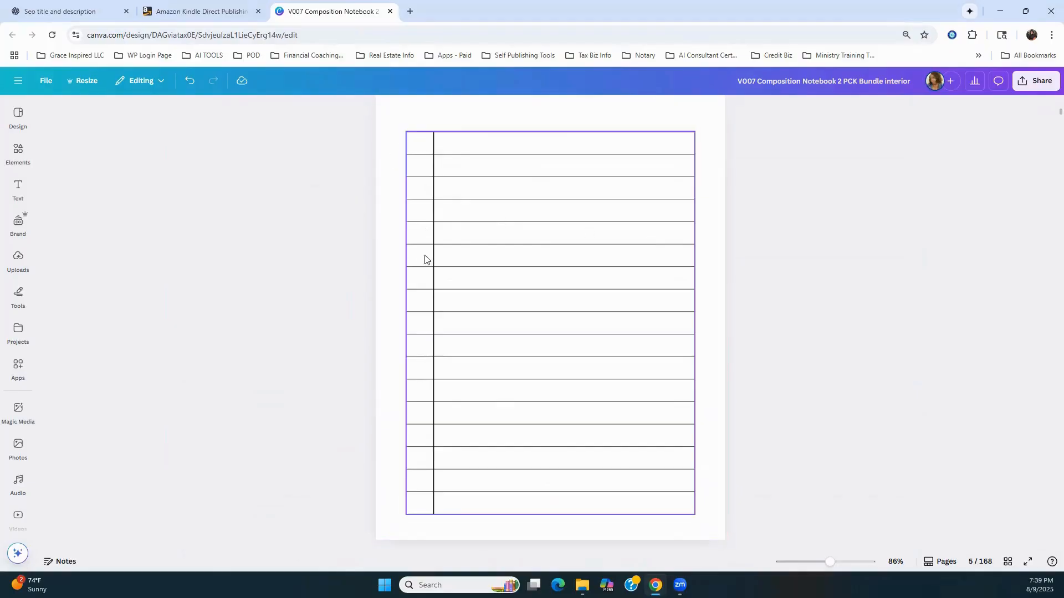
{"action": "scroll", "coordinate": [631, 399], "scroll_direction": "down", "scroll_amount": 4}
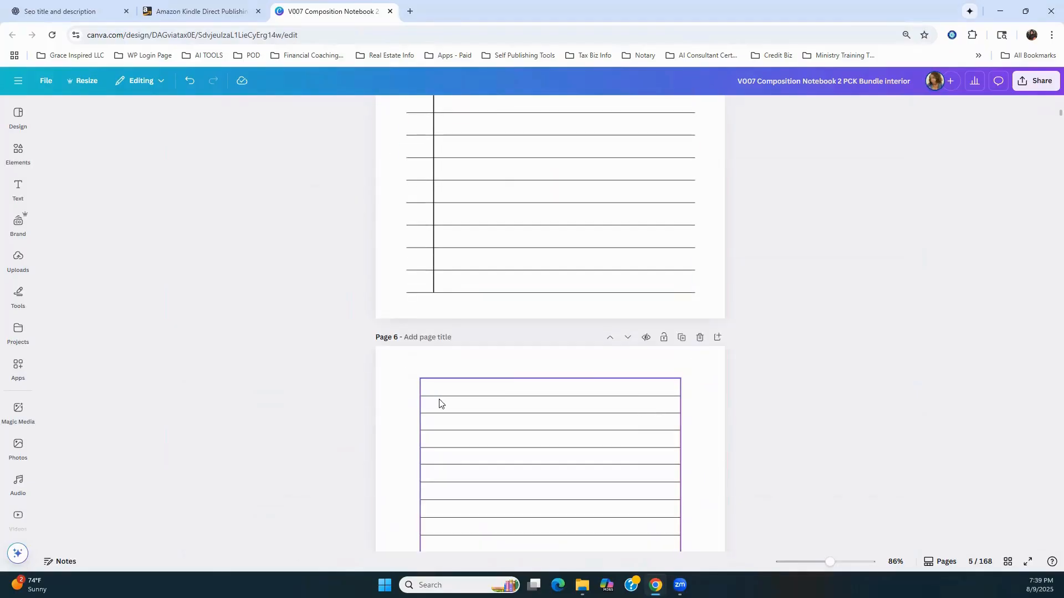
{"action": "scroll", "coordinate": [952, 438], "scroll_direction": "down", "scroll_amount": 7}
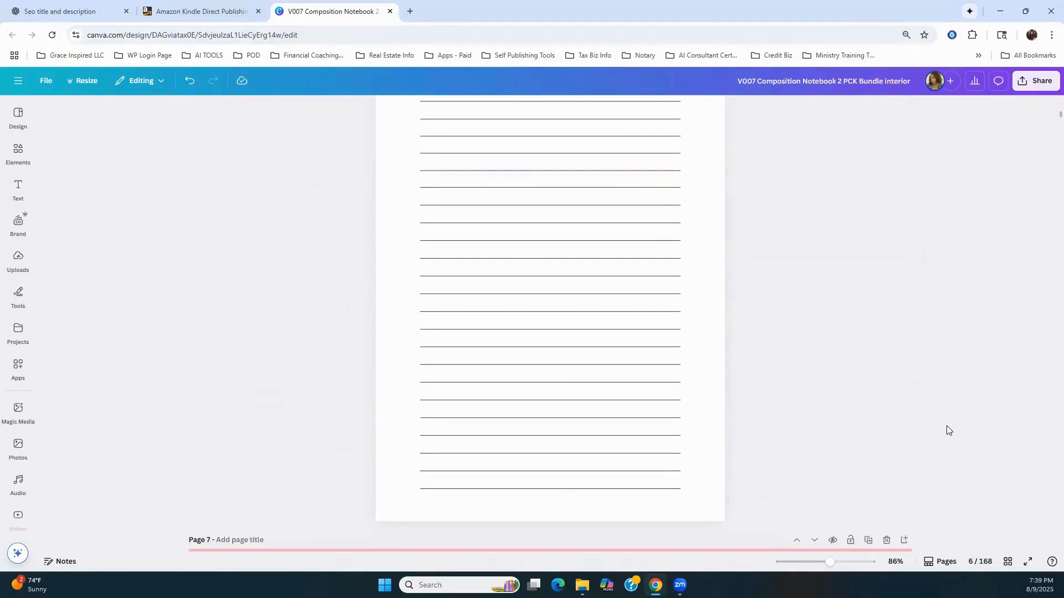
{"action": "scroll", "coordinate": [941, 394], "scroll_direction": "down", "scroll_amount": 3}
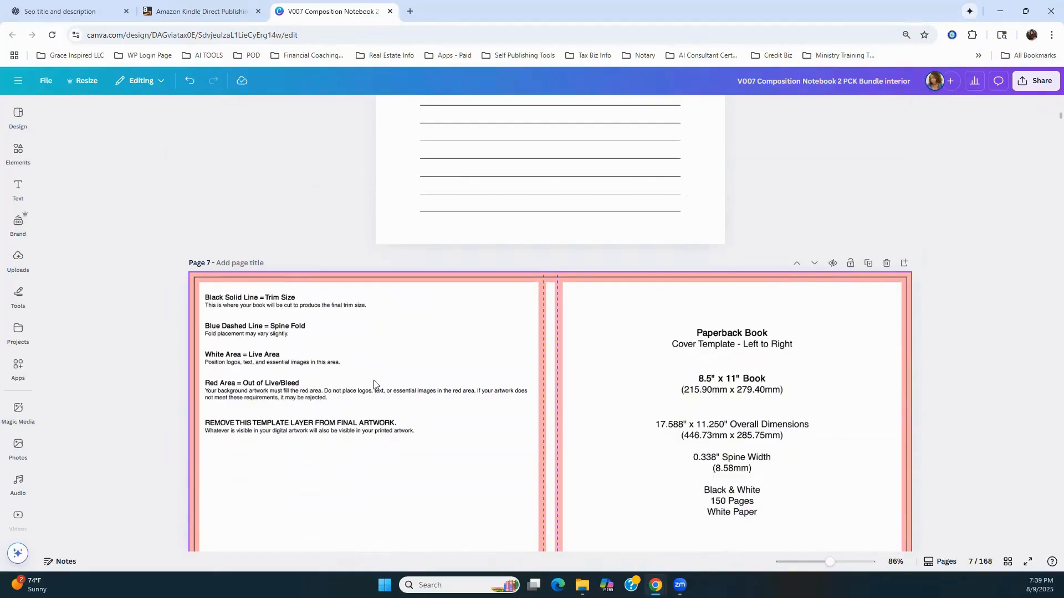
Copy the paperback cover template from page 7 and paste it over the blue-haired composition book cover on page 3
{"action": "scroll", "coordinate": [383, 394], "scroll_direction": "down", "scroll_amount": 3}
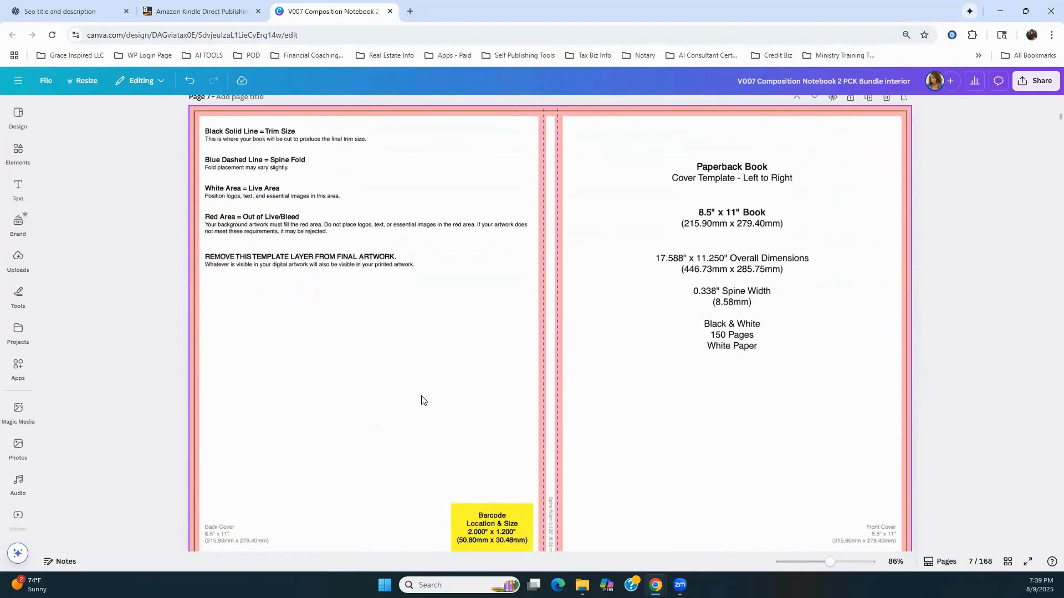
{"action": "scroll", "coordinate": [423, 400], "scroll_direction": "up", "scroll_amount": 3}
{"action": "scroll", "coordinate": [424, 403], "scroll_direction": "up", "scroll_amount": 2}
{"action": "scroll", "coordinate": [437, 394], "scroll_direction": "down", "scroll_amount": 4}
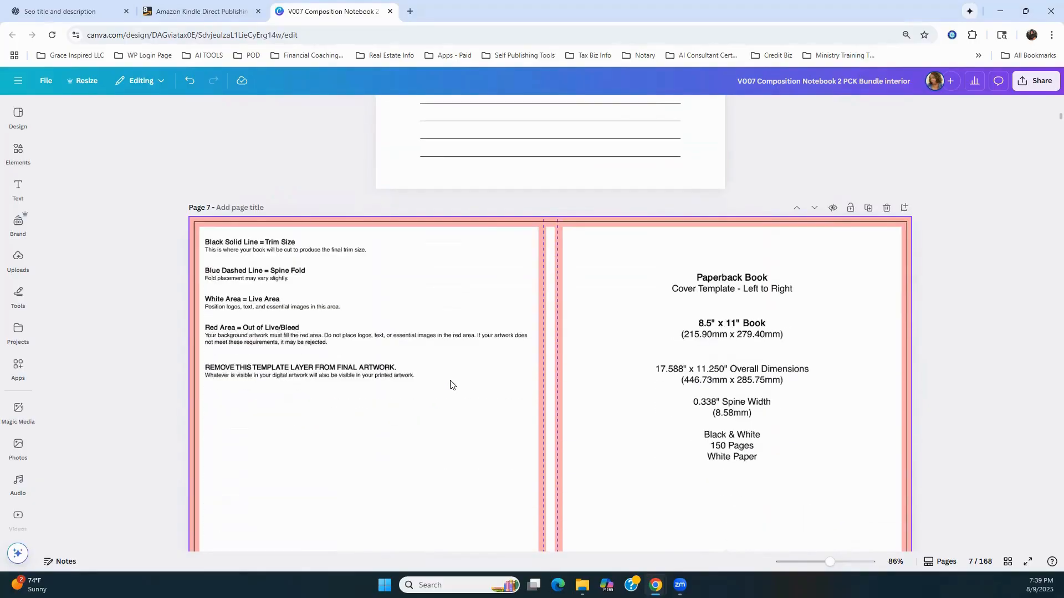
{"action": "right_click", "coordinate": [656, 355]}
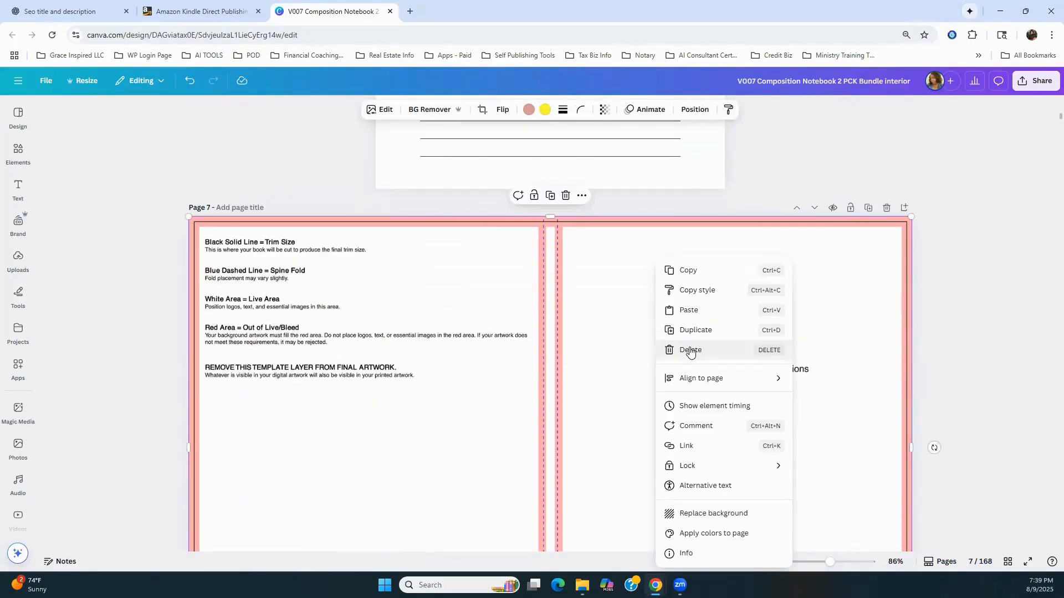
{"action": "left_click", "coordinate": [691, 270]}
{"action": "scroll", "coordinate": [952, 241], "scroll_direction": "up", "scroll_amount": 20}
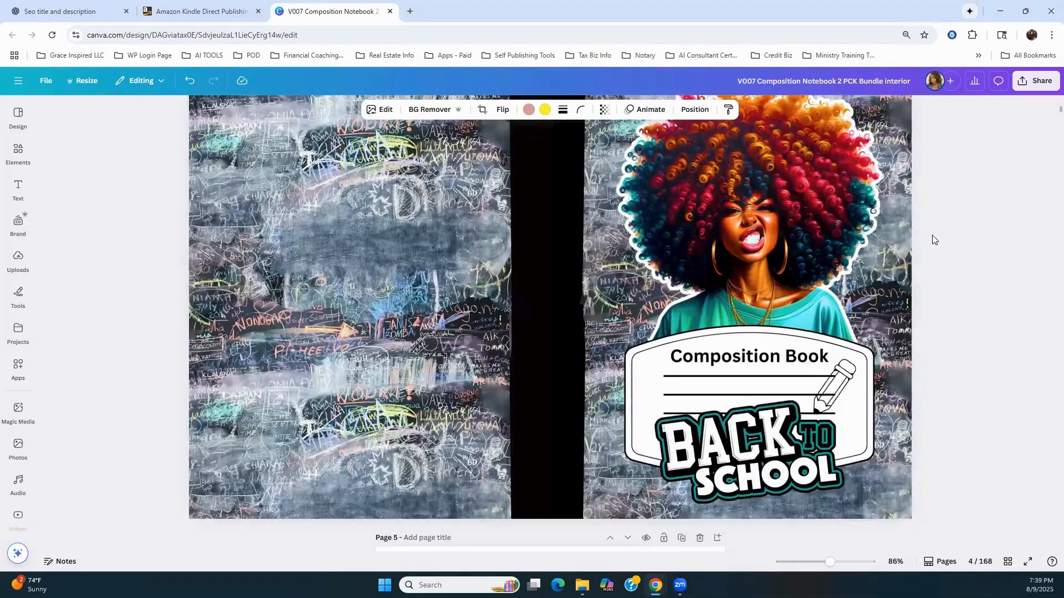
{"action": "scroll", "coordinate": [898, 222], "scroll_direction": "up", "scroll_amount": 7}
{"action": "scroll", "coordinate": [581, 165], "scroll_direction": "up", "scroll_amount": 2}
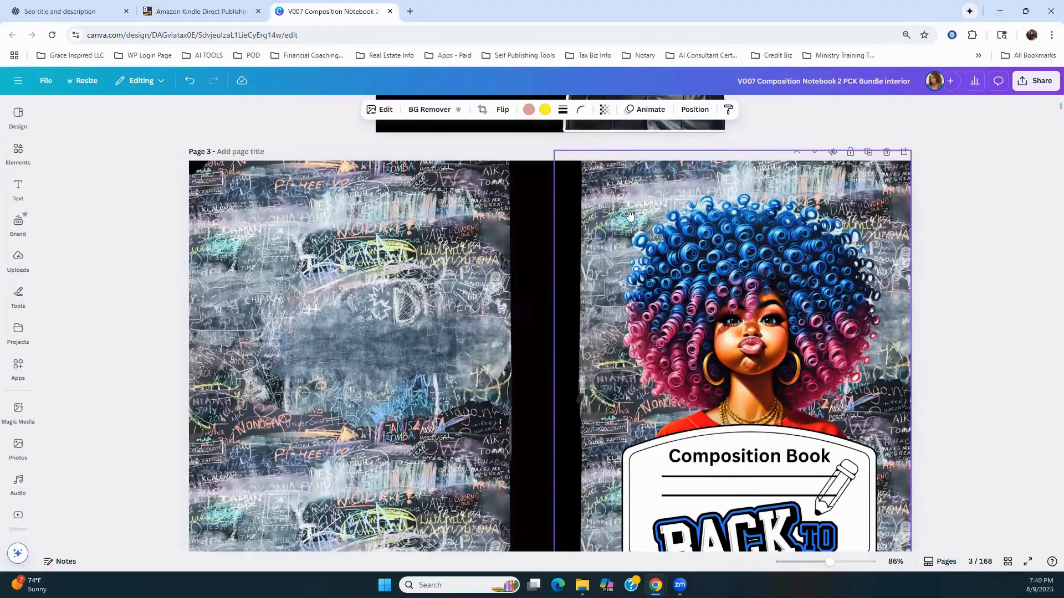
{"action": "key", "text": "ctrl+v"}
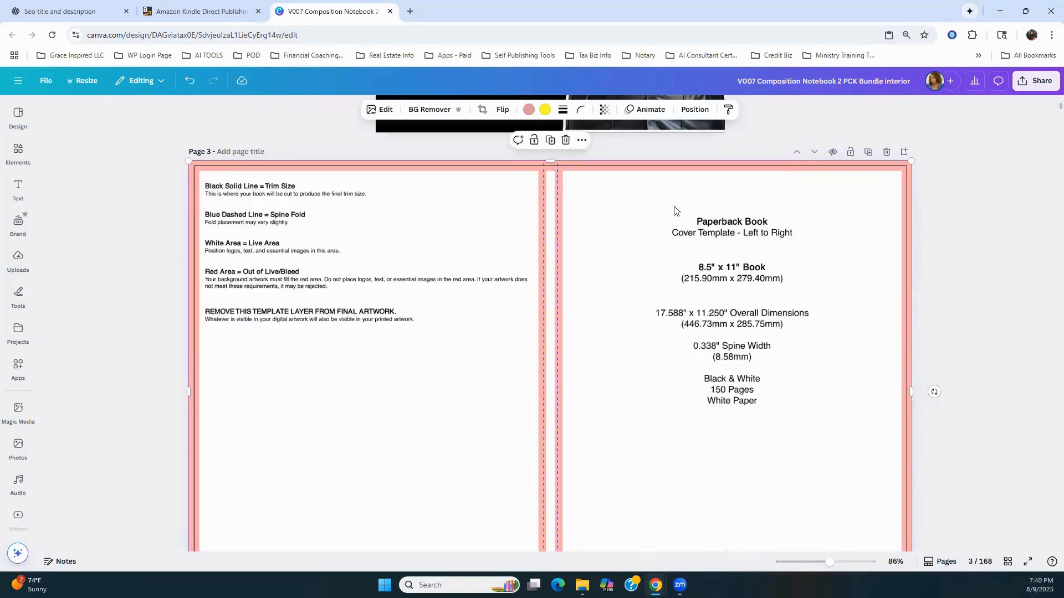
Set the transparency of the pasted cover template on page 3 to 31 so the artwork shows through
{"action": "scroll", "coordinate": [691, 253], "scroll_direction": "down", "scroll_amount": 2}
{"action": "scroll", "coordinate": [692, 258], "scroll_direction": "down", "scroll_amount": 1}
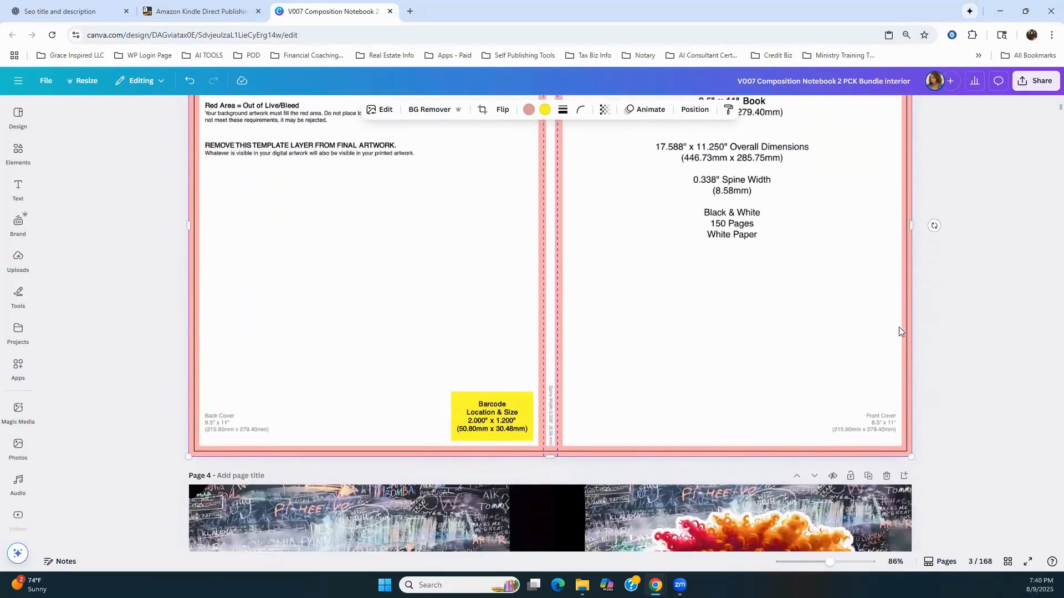
{"action": "left_click", "coordinate": [938, 315]}
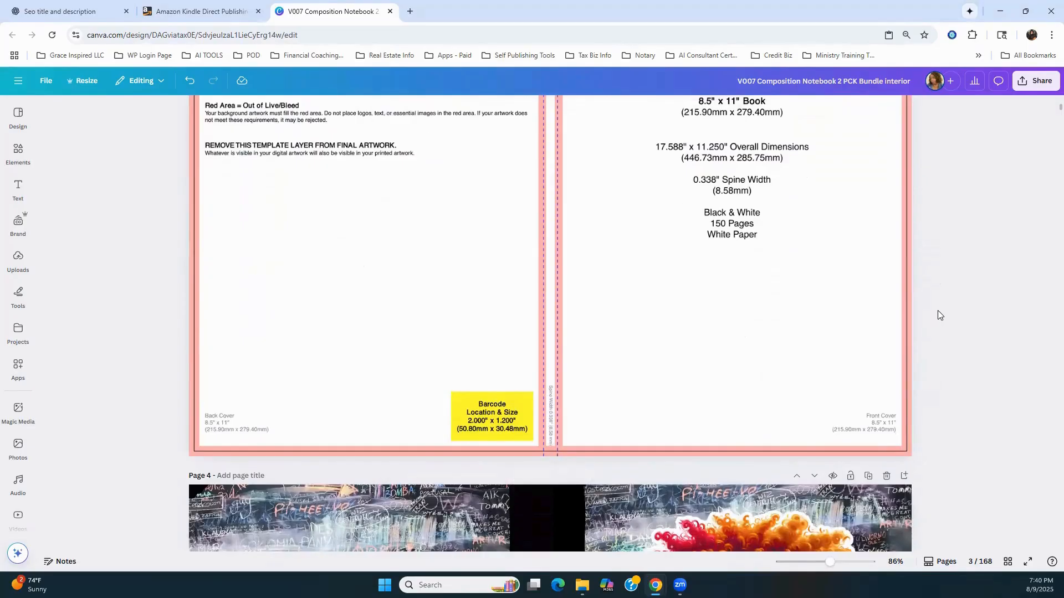
{"action": "left_click", "coordinate": [822, 346]}
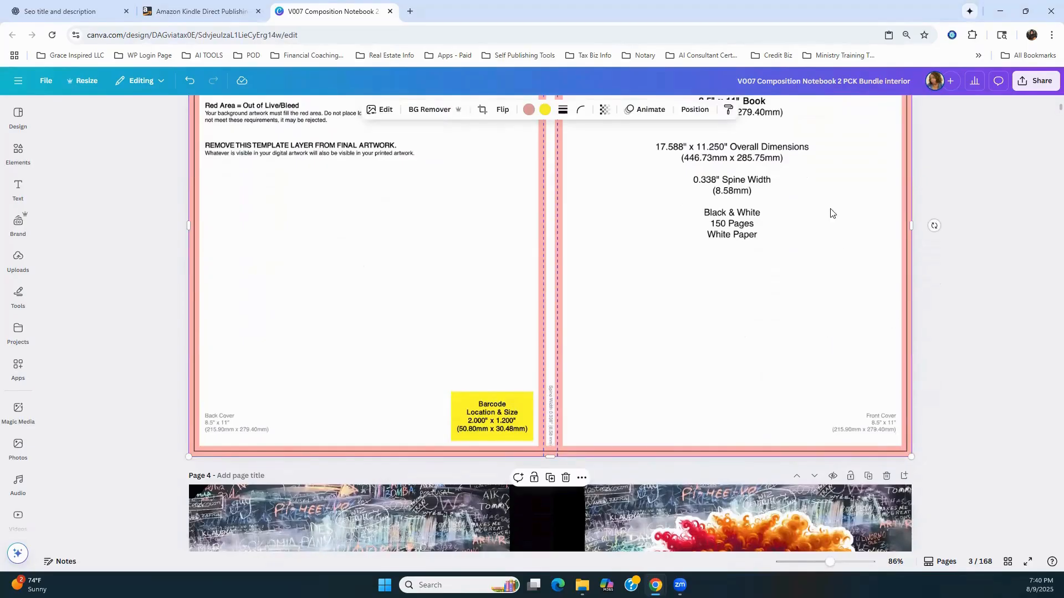
{"action": "left_click", "coordinate": [611, 111]}
{"action": "left_click_drag", "start_coordinate": [629, 150], "coordinate": [604, 151]}
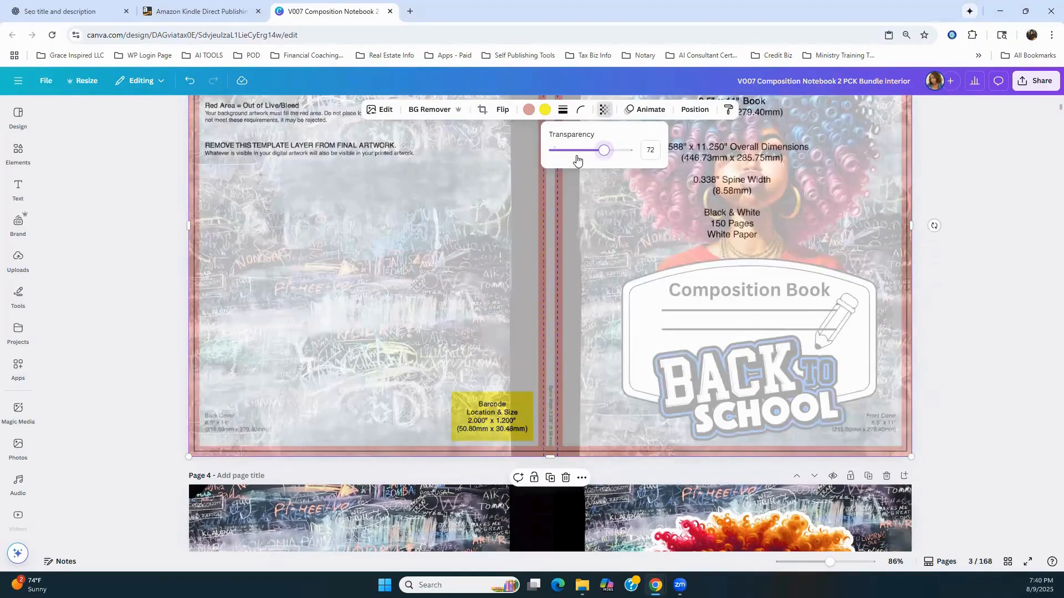
{"action": "left_click", "coordinate": [577, 160]}
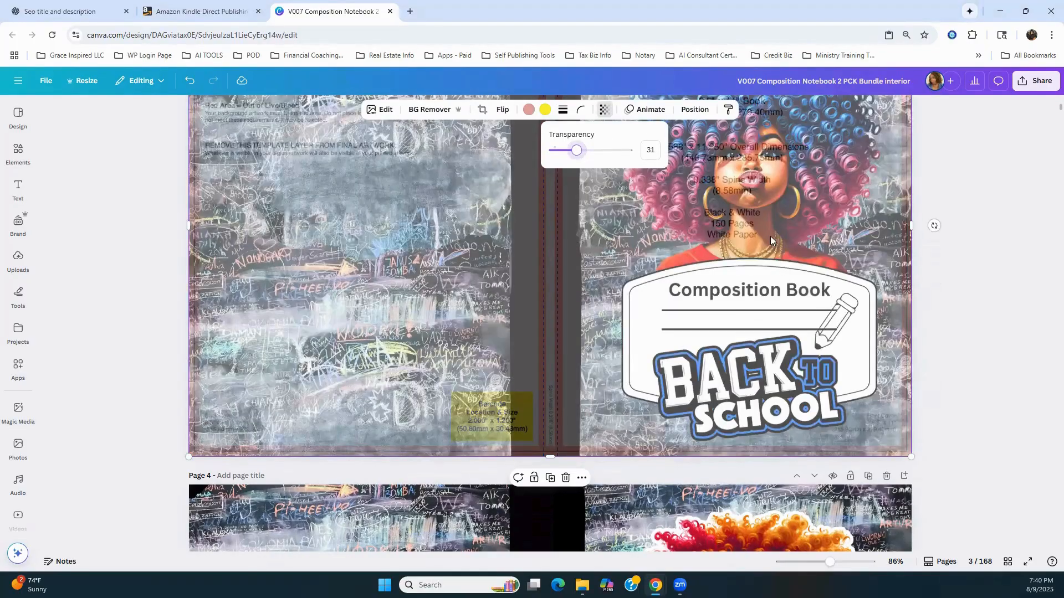
Inspect how the page 3 cover artwork aligns with the template's bleed edges, spine fold lines and barcode area
{"action": "scroll", "coordinate": [770, 236], "scroll_direction": "up", "scroll_amount": 1}
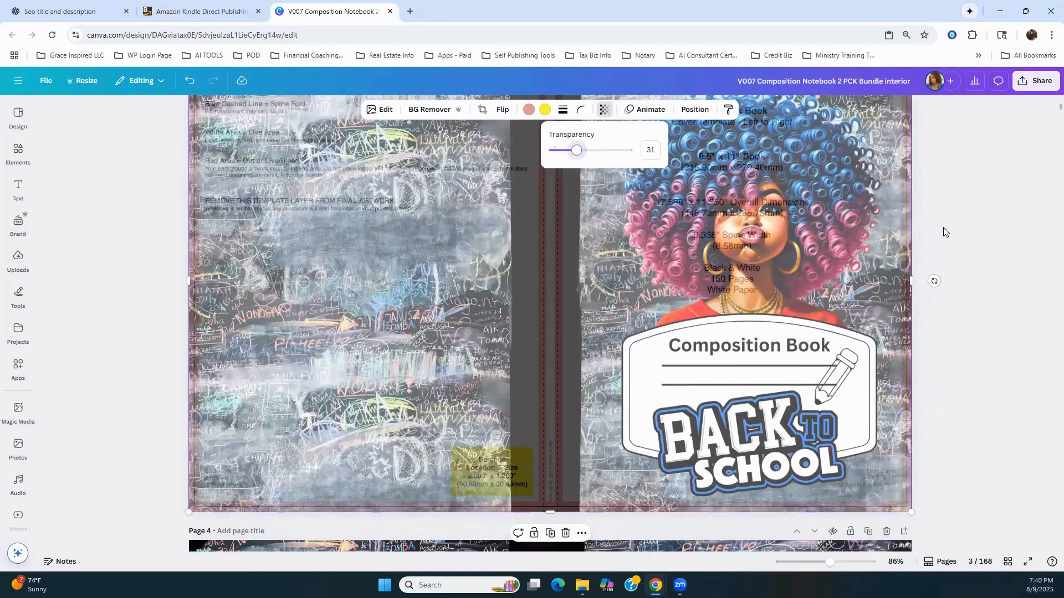
{"action": "scroll", "coordinate": [936, 219], "scroll_direction": "up", "scroll_amount": 3}
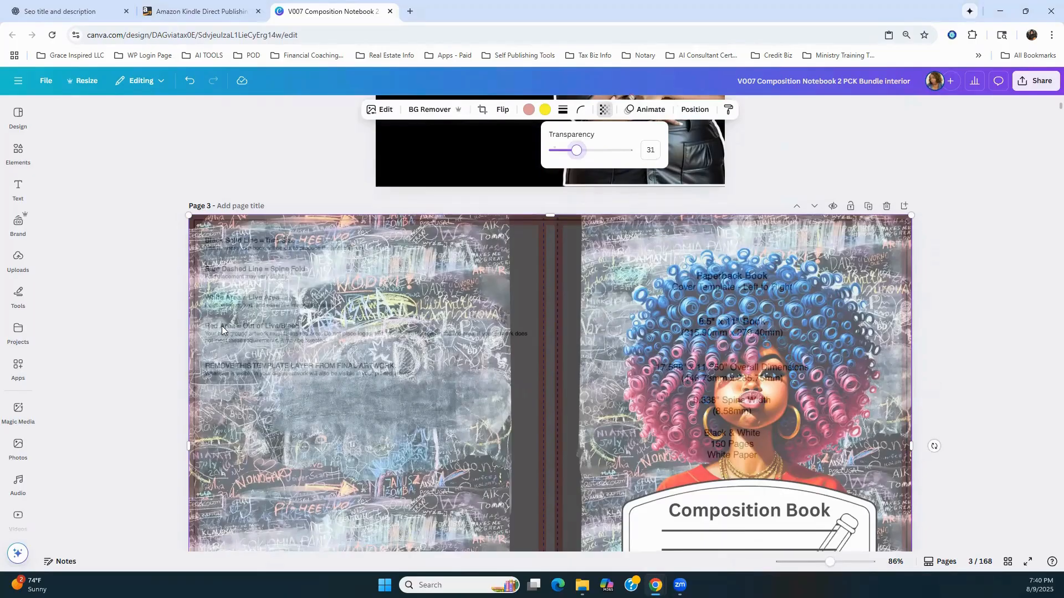
{"action": "scroll", "coordinate": [316, 286], "scroll_direction": "down", "scroll_amount": 2}
{"action": "scroll", "coordinate": [226, 391], "scroll_direction": "down", "scroll_amount": 2}
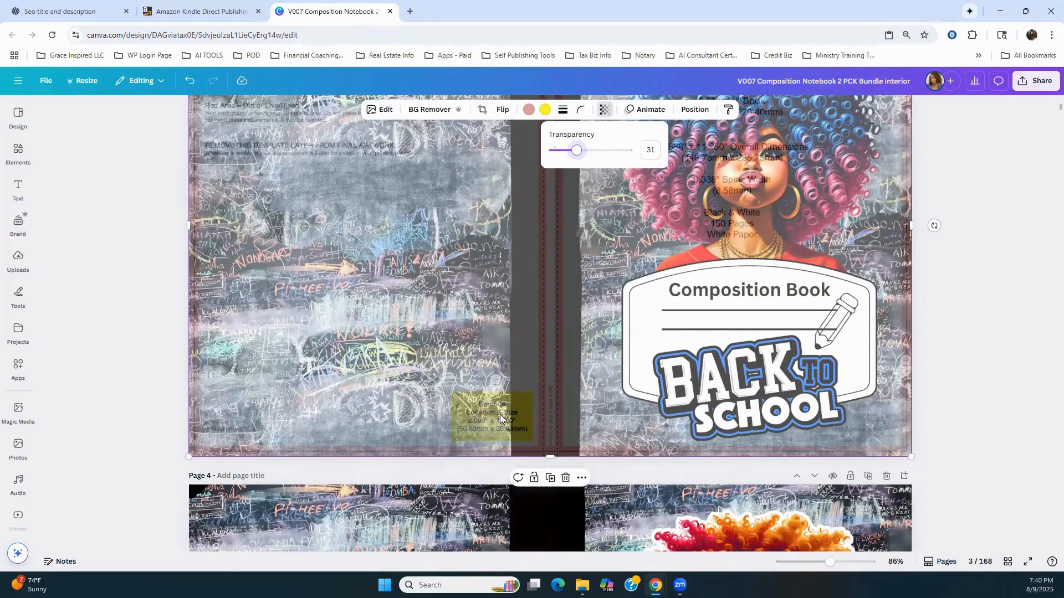
{"action": "scroll", "coordinate": [542, 228], "scroll_direction": "up", "scroll_amount": 3}
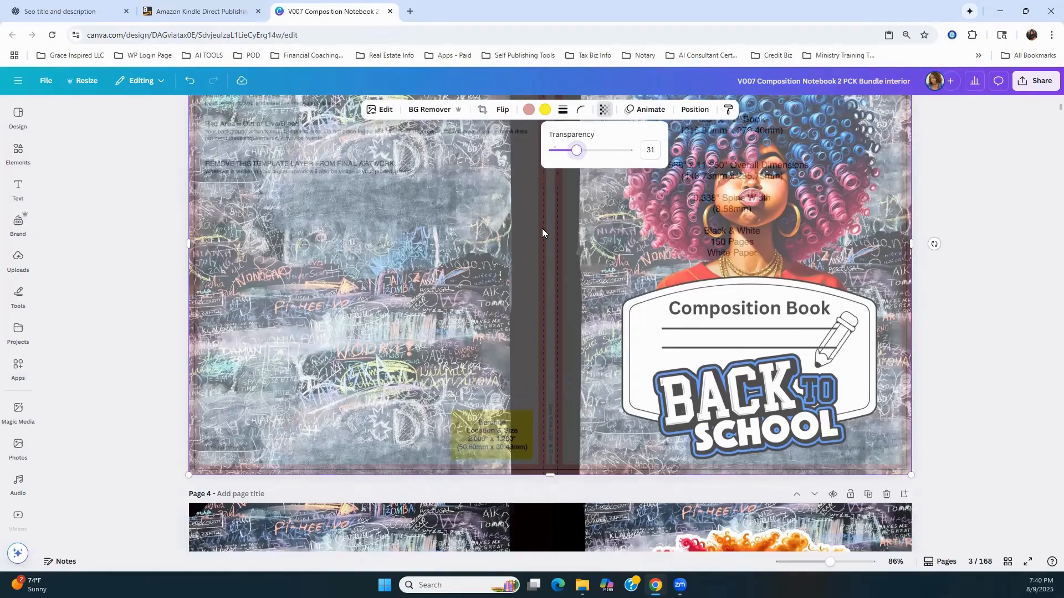
{"action": "scroll", "coordinate": [552, 281], "scroll_direction": "down", "scroll_amount": 2}
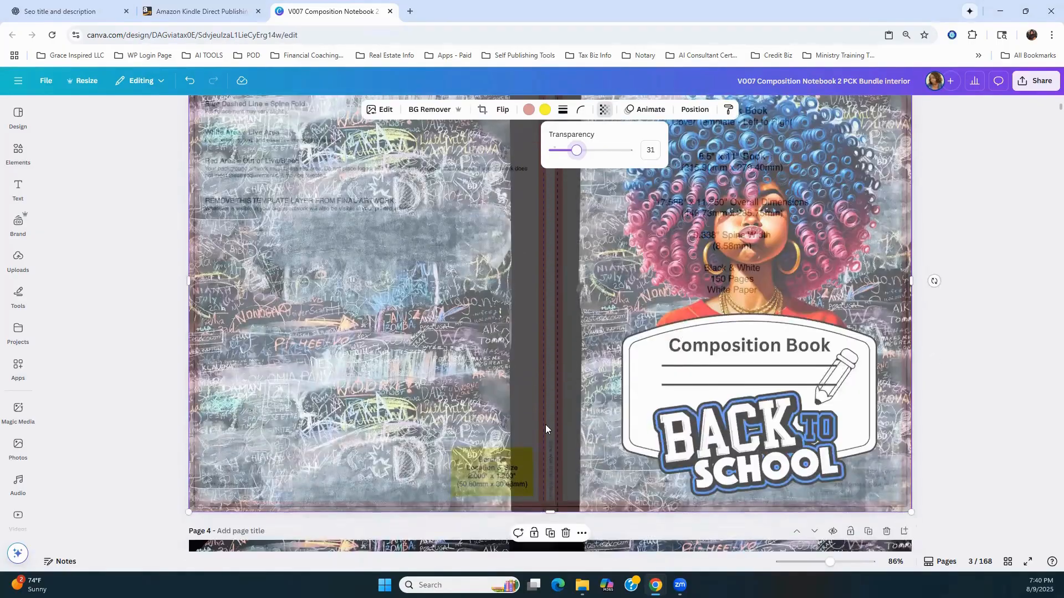
{"action": "scroll", "coordinate": [548, 424], "scroll_direction": "down", "scroll_amount": 2}
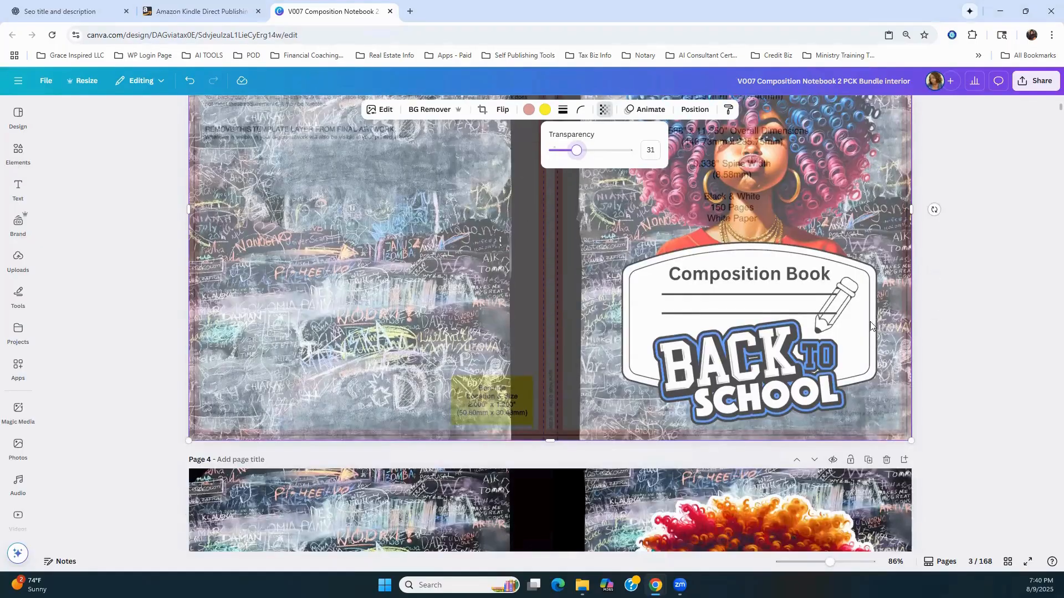
{"action": "scroll", "coordinate": [590, 352], "scroll_direction": "down", "scroll_amount": 1}
Delete the semi-transparent template overlay from the page 3 cover
{"action": "left_click", "coordinate": [589, 357]}
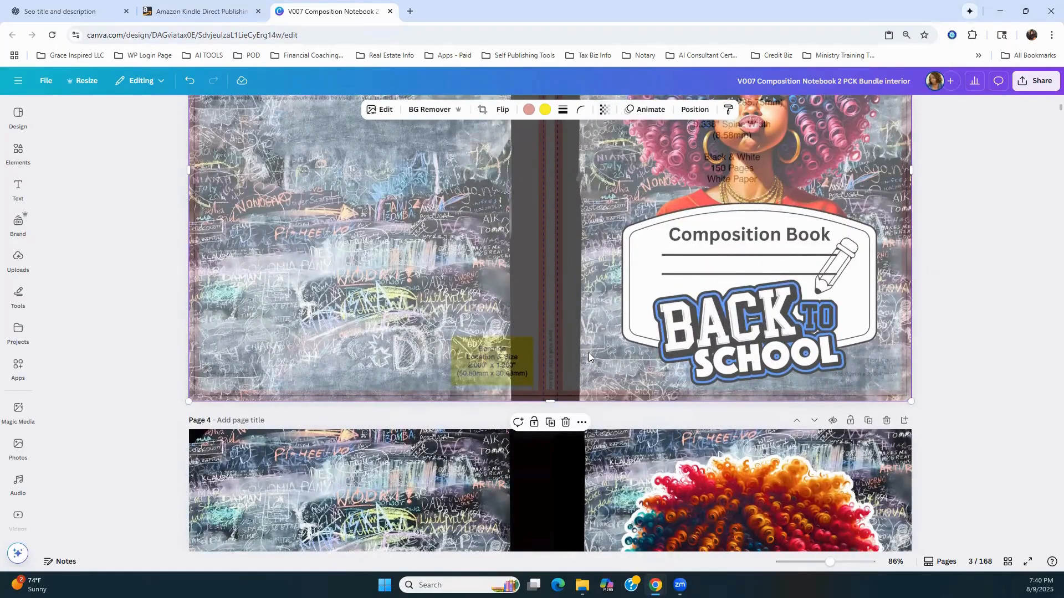
{"action": "key", "text": "Delete"}
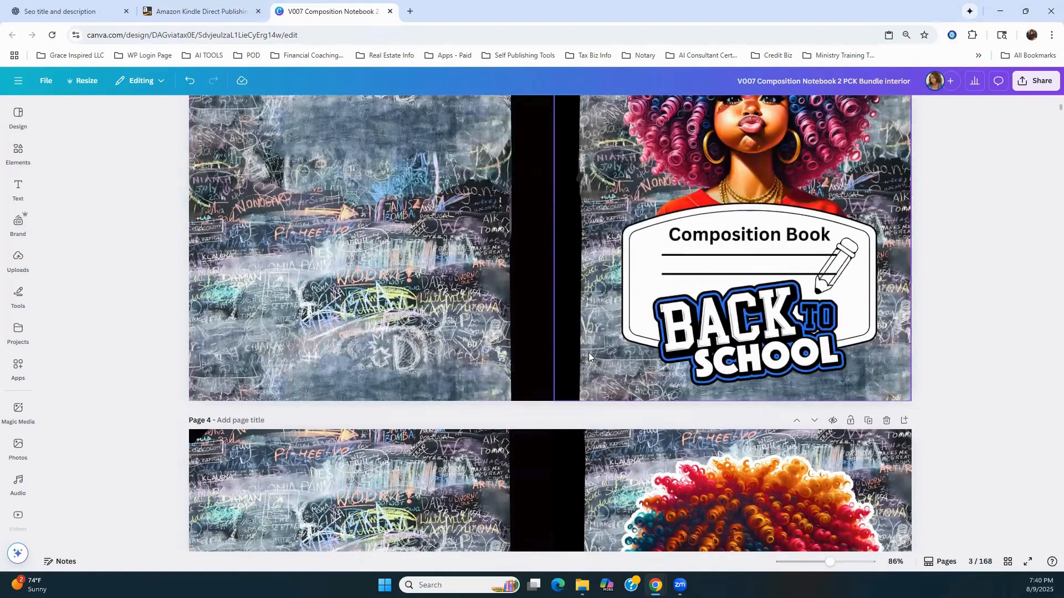
{"action": "scroll", "coordinate": [791, 206], "scroll_direction": "up", "scroll_amount": 3}
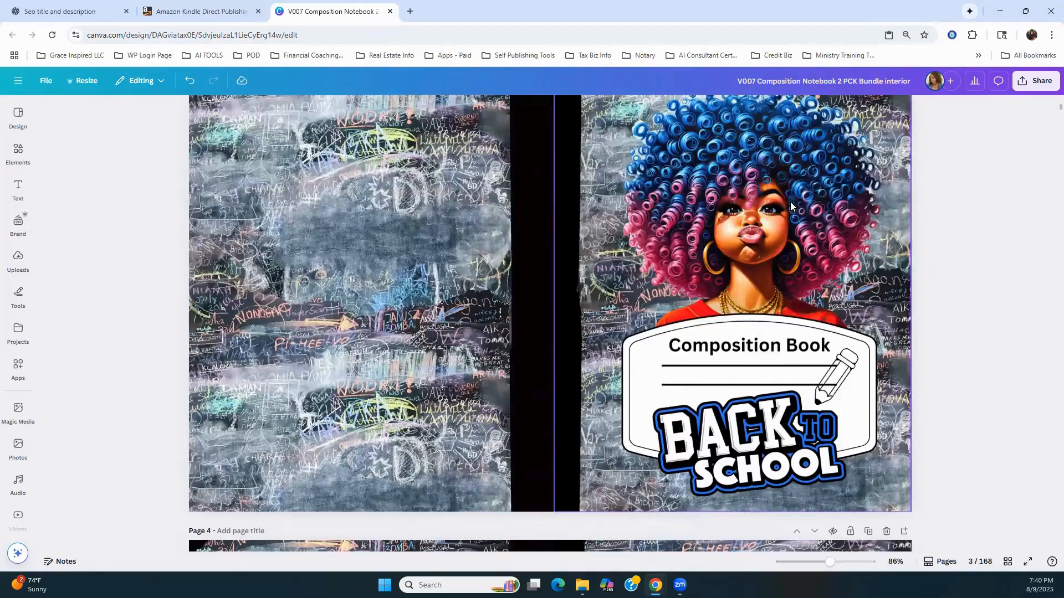
Review the full-wrap covers on pages 3 and 4, the lined interiors on pages 5 and 6, and the template on page 7
{"action": "scroll", "coordinate": [701, 271], "scroll_direction": "down", "scroll_amount": 3}
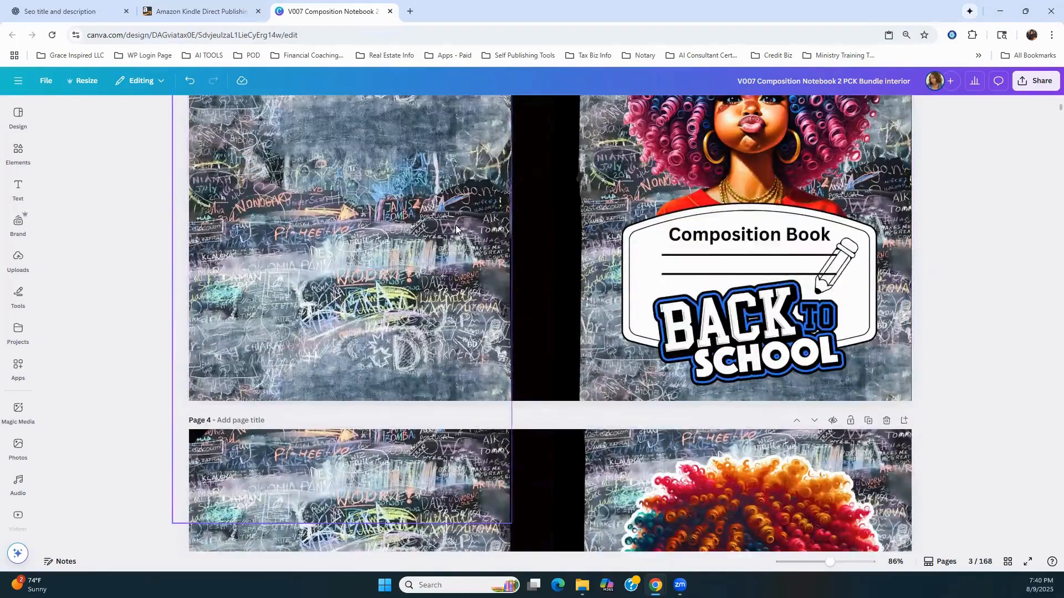
{"action": "scroll", "coordinate": [460, 227], "scroll_direction": "down", "scroll_amount": 5}
{"action": "scroll", "coordinate": [486, 238], "scroll_direction": "down", "scroll_amount": 5}
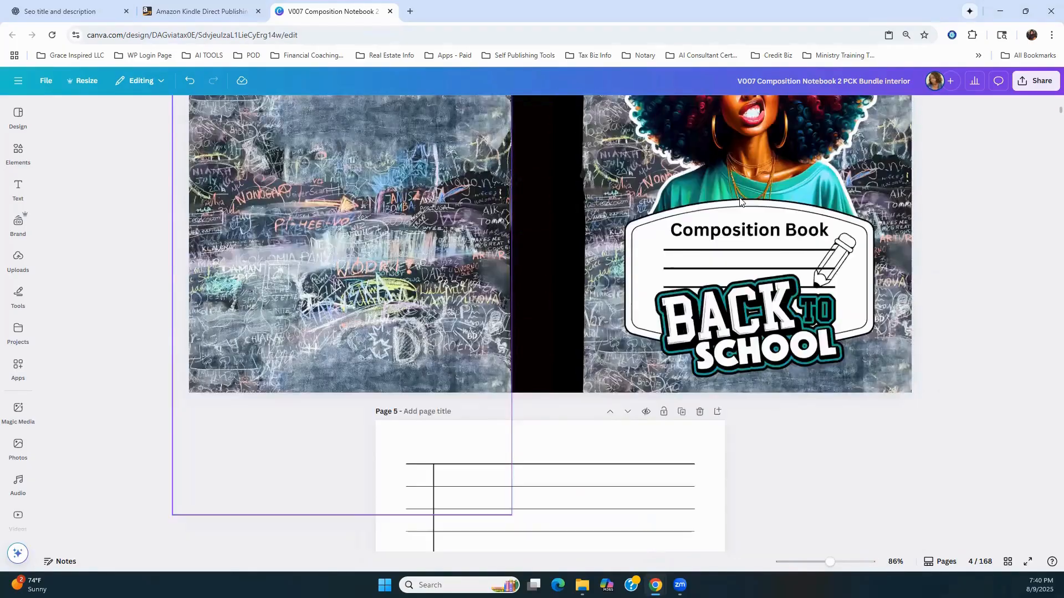
{"action": "scroll", "coordinate": [740, 202], "scroll_direction": "up", "scroll_amount": 15}
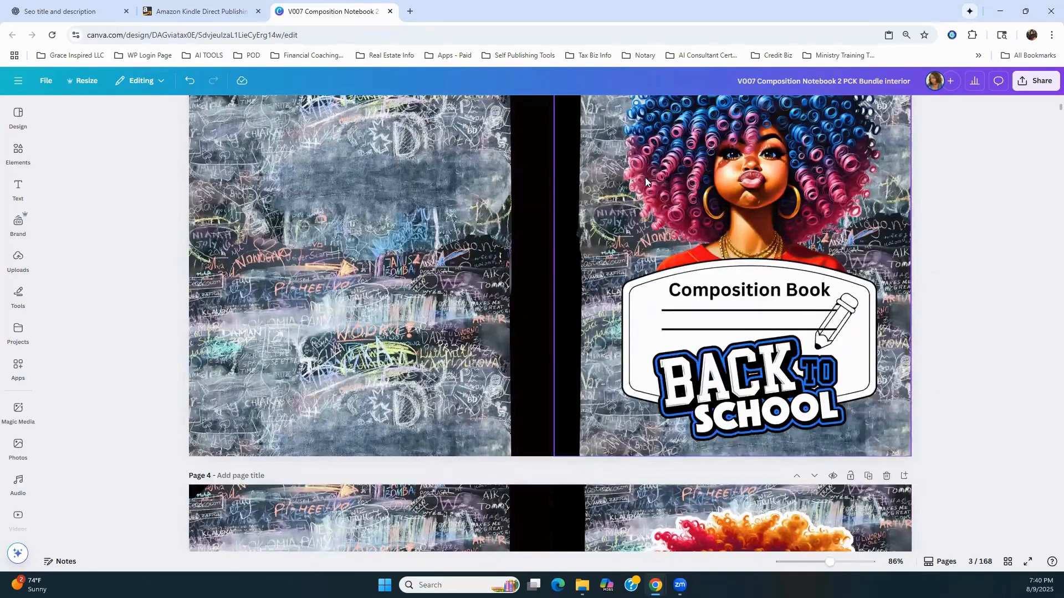
{"action": "scroll", "coordinate": [555, 229], "scroll_direction": "down", "scroll_amount": 10}
{"action": "scroll", "coordinate": [570, 217], "scroll_direction": "down", "scroll_amount": 8}
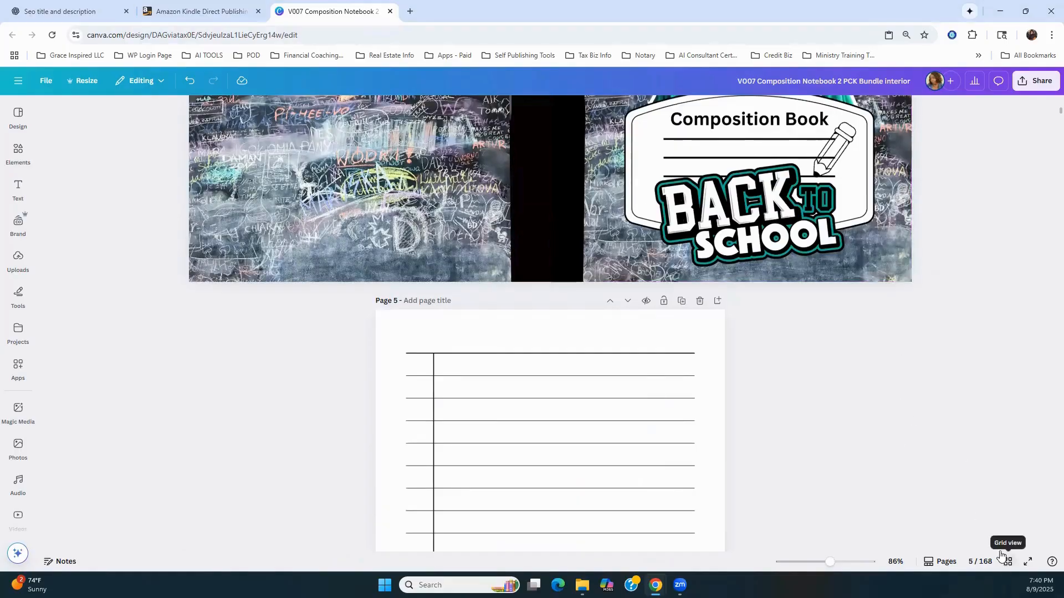
{"action": "scroll", "coordinate": [895, 432], "scroll_direction": "down", "scroll_amount": 6}
{"action": "scroll", "coordinate": [896, 432], "scroll_direction": "down", "scroll_amount": 20}
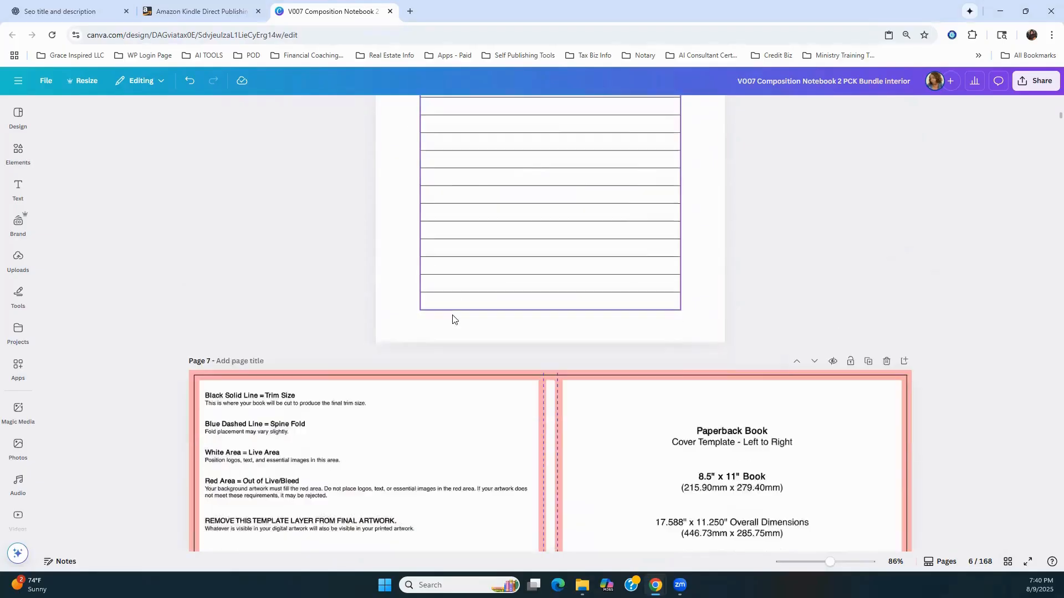
{"action": "scroll", "coordinate": [430, 320], "scroll_direction": "down", "scroll_amount": 5}
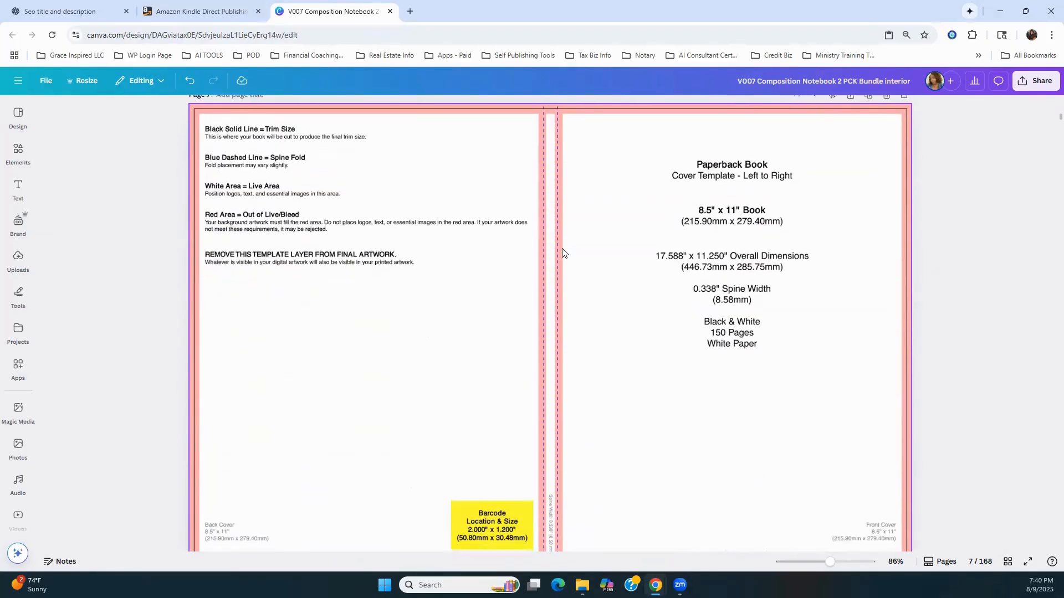
Examine the front-only Back to School covers on pages 8 and 9 and the start of the wide ruled page 10
{"action": "scroll", "coordinate": [562, 248], "scroll_direction": "down", "scroll_amount": 10}
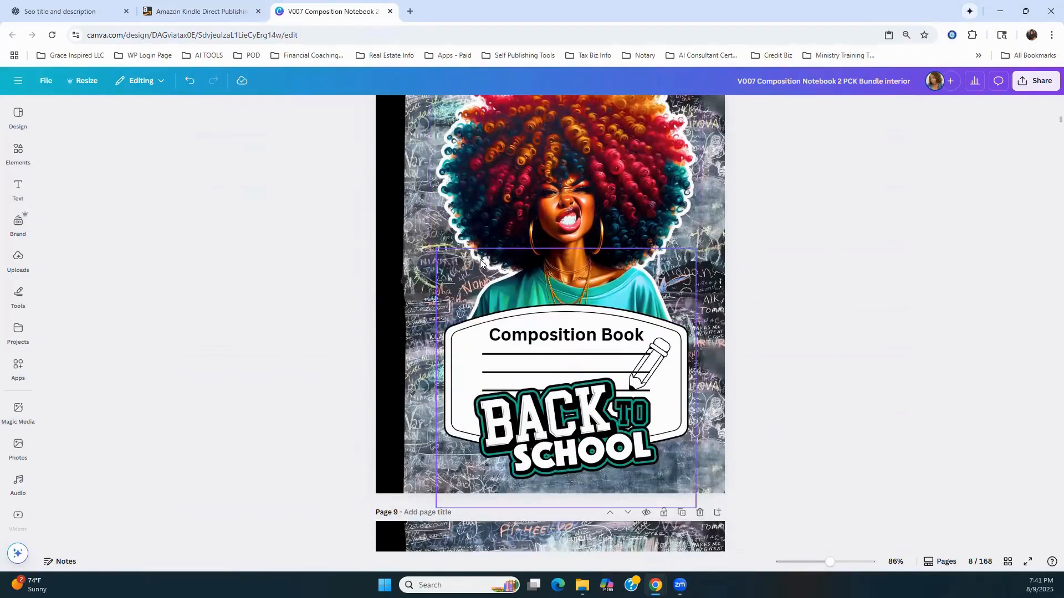
{"action": "scroll", "coordinate": [474, 283], "scroll_direction": "down", "scroll_amount": 2}
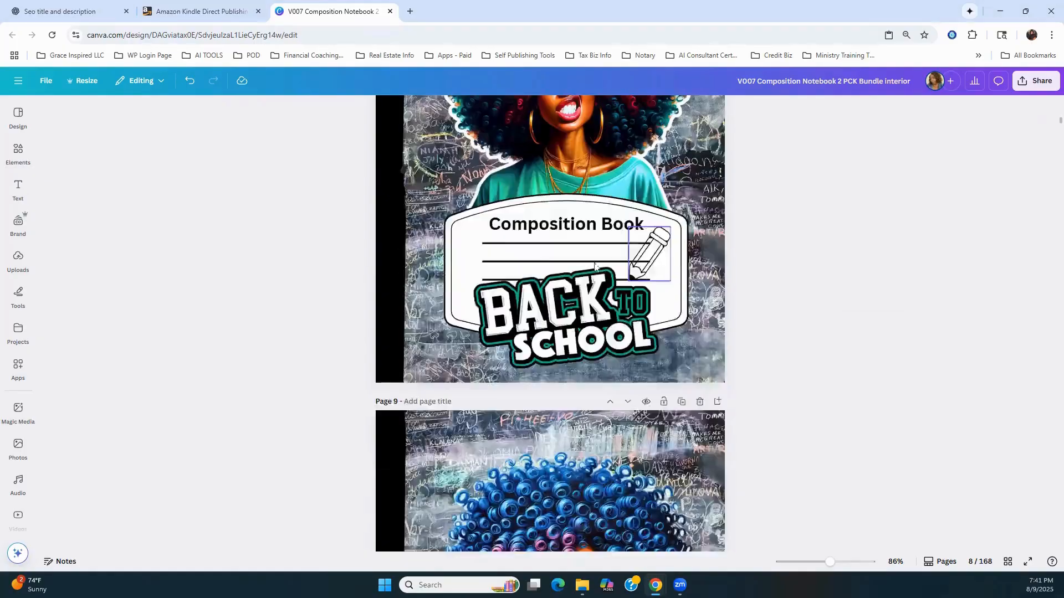
{"action": "scroll", "coordinate": [654, 319], "scroll_direction": "down", "scroll_amount": 5}
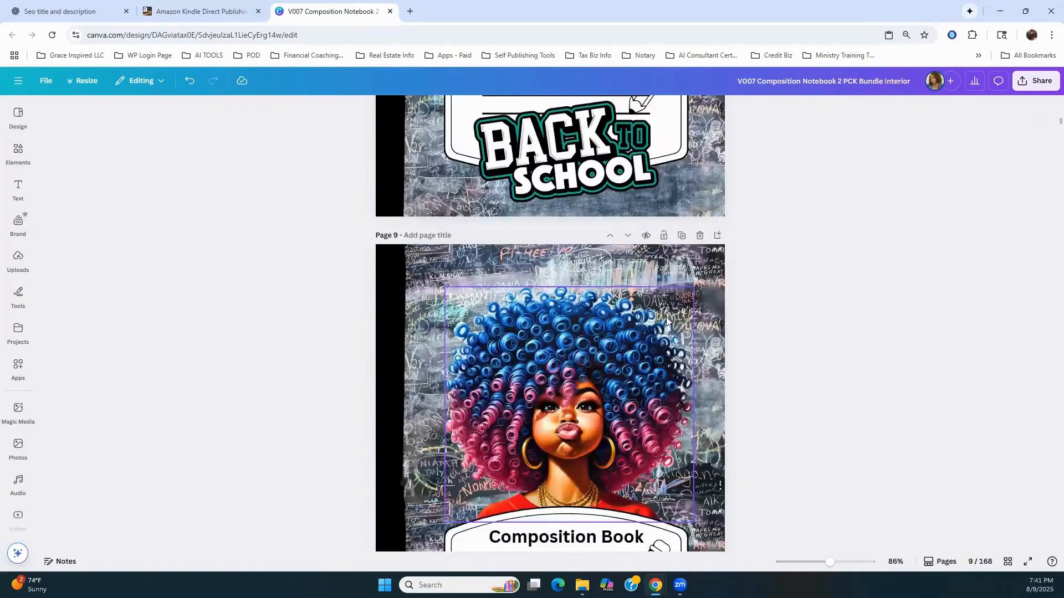
{"action": "scroll", "coordinate": [866, 171], "scroll_direction": "down", "scroll_amount": 2}
{"action": "scroll", "coordinate": [857, 165], "scroll_direction": "down", "scroll_amount": 3}
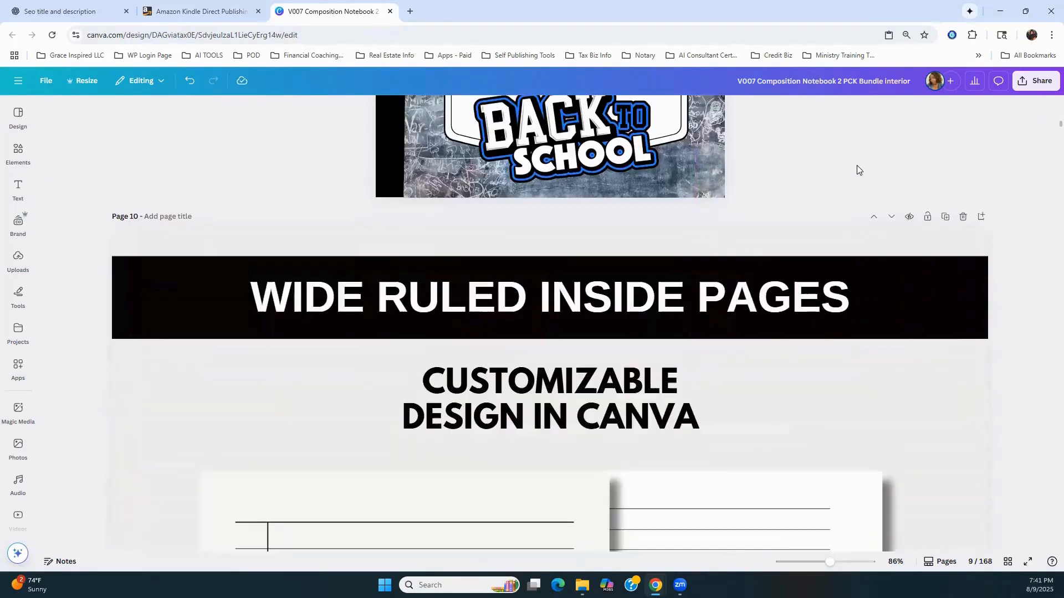
{"action": "scroll", "coordinate": [855, 165], "scroll_direction": "up", "scroll_amount": 4}
{"action": "scroll", "coordinate": [852, 164], "scroll_direction": "up", "scroll_amount": 4}
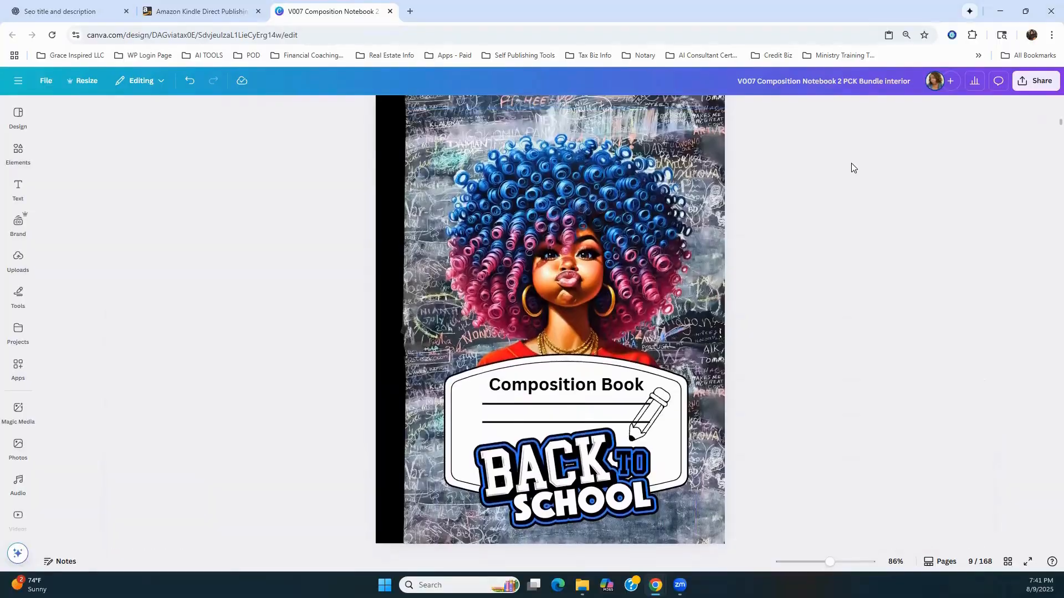
{"action": "scroll", "coordinate": [785, 169], "scroll_direction": "up", "scroll_amount": 5}
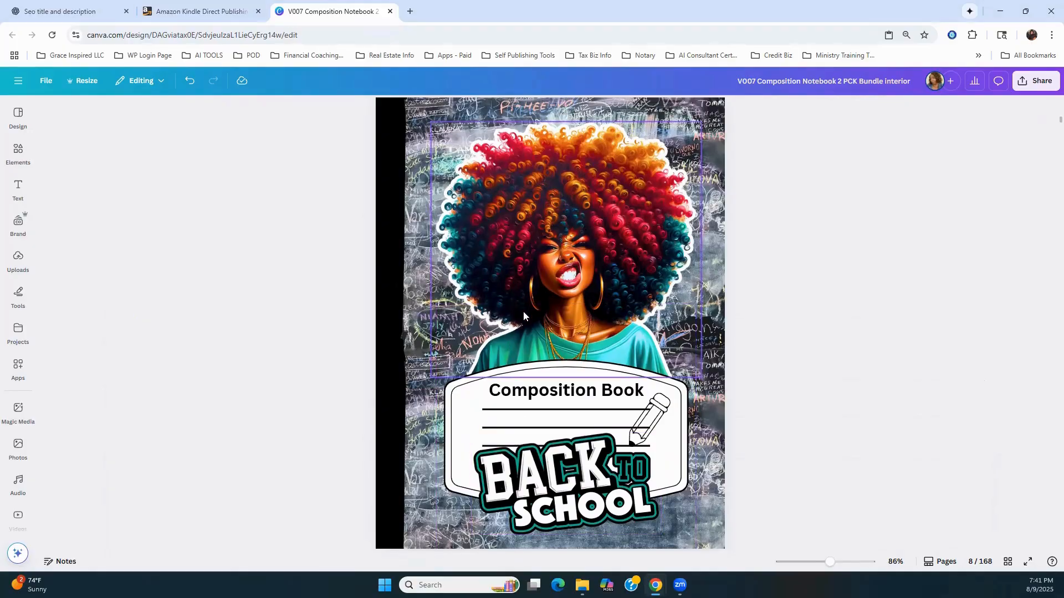
{"action": "scroll", "coordinate": [510, 302], "scroll_direction": "down", "scroll_amount": 3}
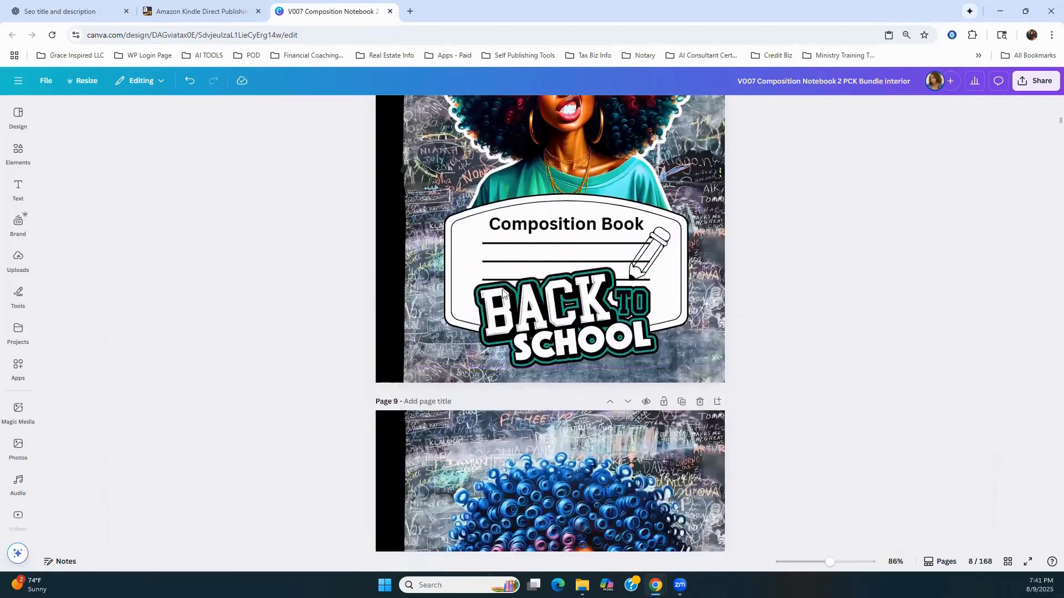
{"action": "scroll", "coordinate": [503, 294], "scroll_direction": "down", "scroll_amount": 3}
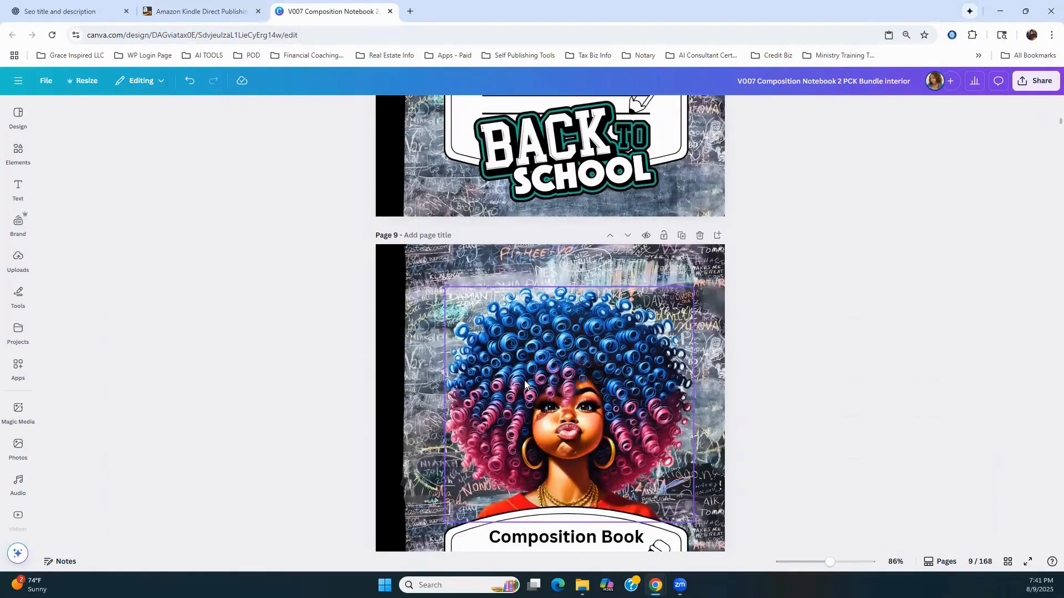
{"action": "scroll", "coordinate": [582, 405], "scroll_direction": "down", "scroll_amount": 3}
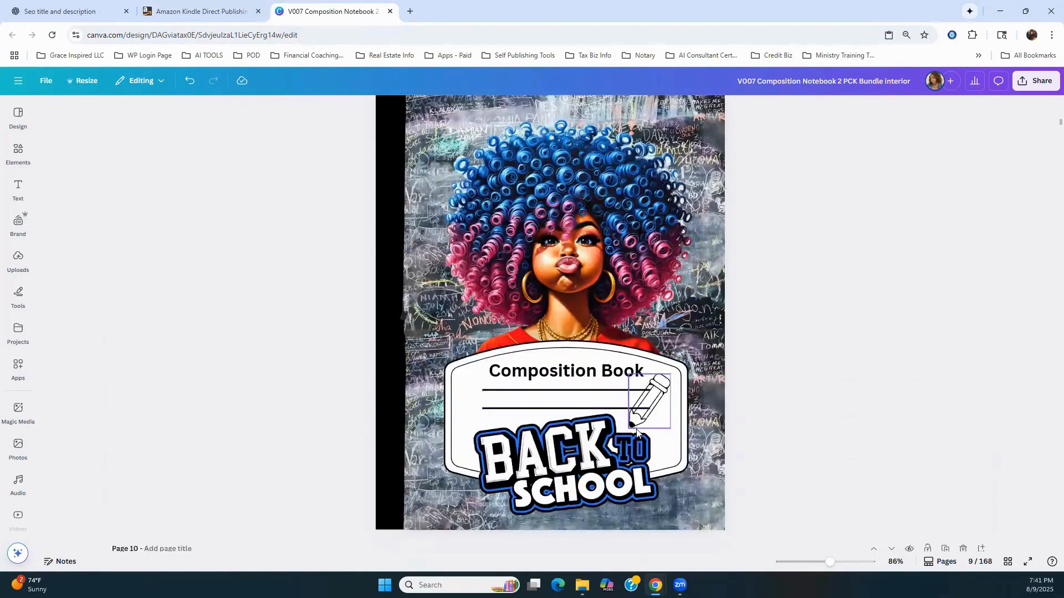
Compare the front-only Back to School covers on pages 8 and 9 with the full-wrap cover on page 4
{"action": "scroll", "coordinate": [638, 432], "scroll_direction": "down", "scroll_amount": 2}
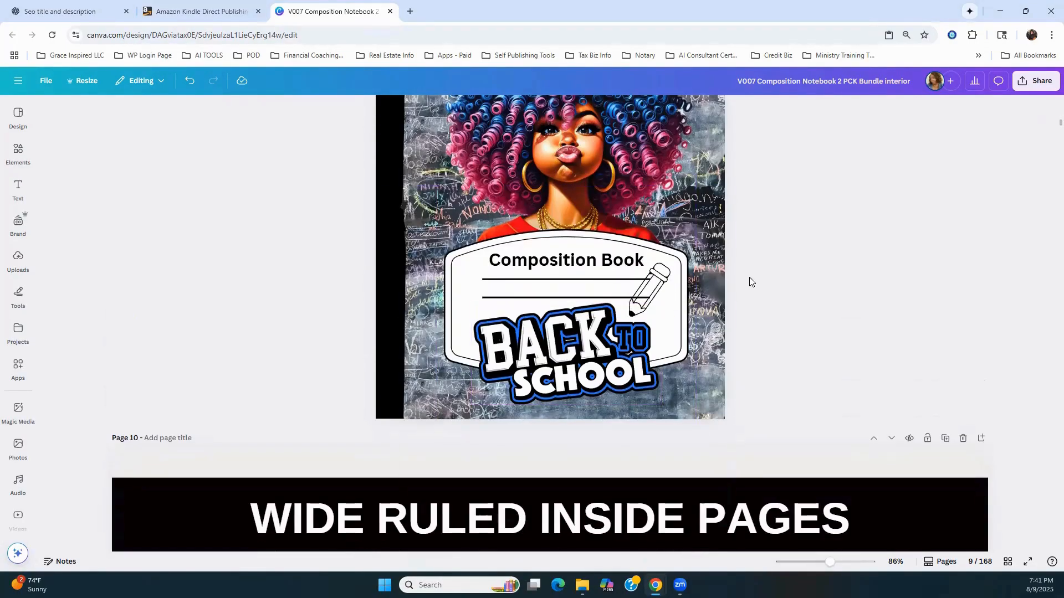
{"action": "scroll", "coordinate": [759, 266], "scroll_direction": "up", "scroll_amount": 5}
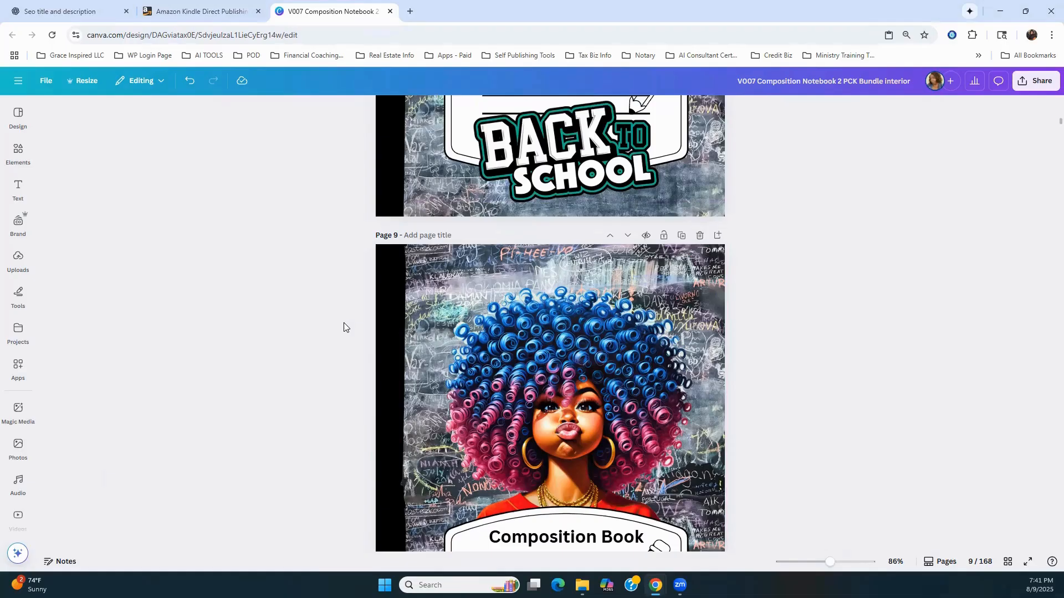
{"action": "scroll", "coordinate": [356, 364], "scroll_direction": "down", "scroll_amount": 5}
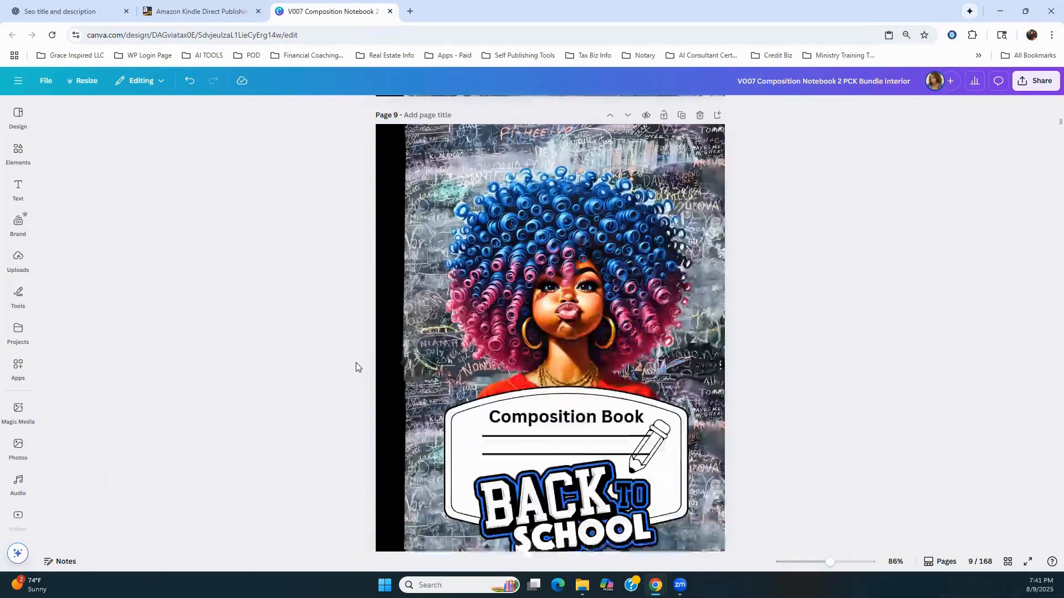
{"action": "scroll", "coordinate": [904, 260], "scroll_direction": "up", "scroll_amount": 11}
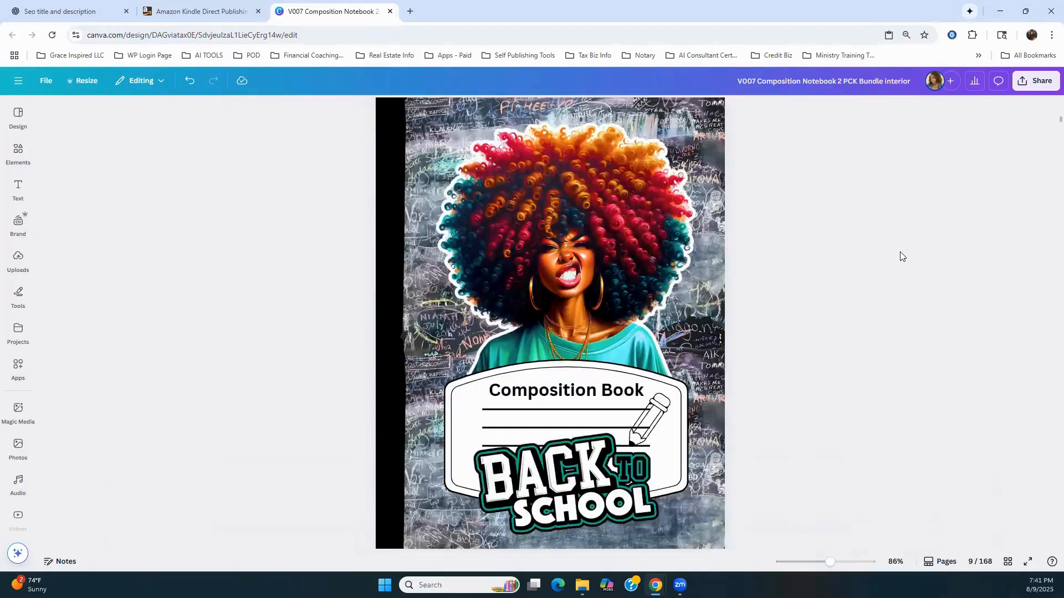
{"action": "scroll", "coordinate": [881, 264], "scroll_direction": "up", "scroll_amount": 20}
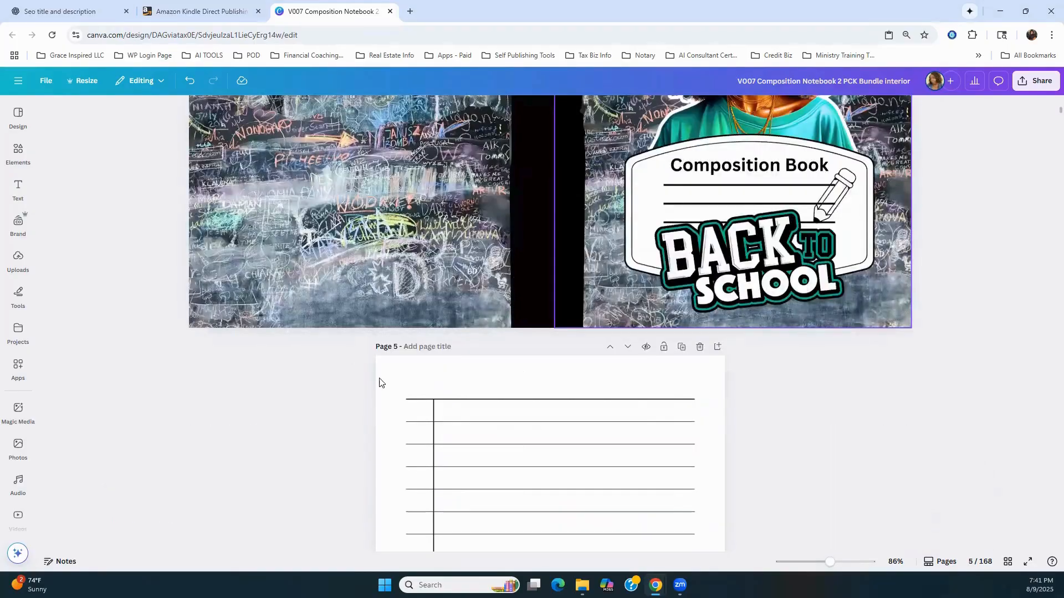
{"action": "scroll", "coordinate": [585, 403], "scroll_direction": "up", "scroll_amount": 4}
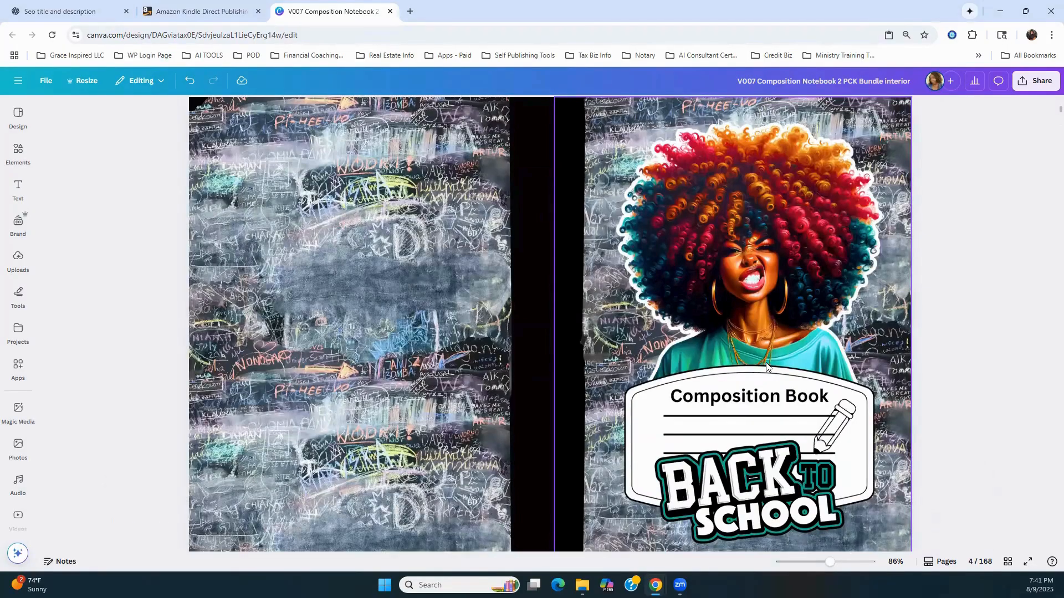
{"action": "scroll", "coordinate": [742, 353], "scroll_direction": "down", "scroll_amount": 20}
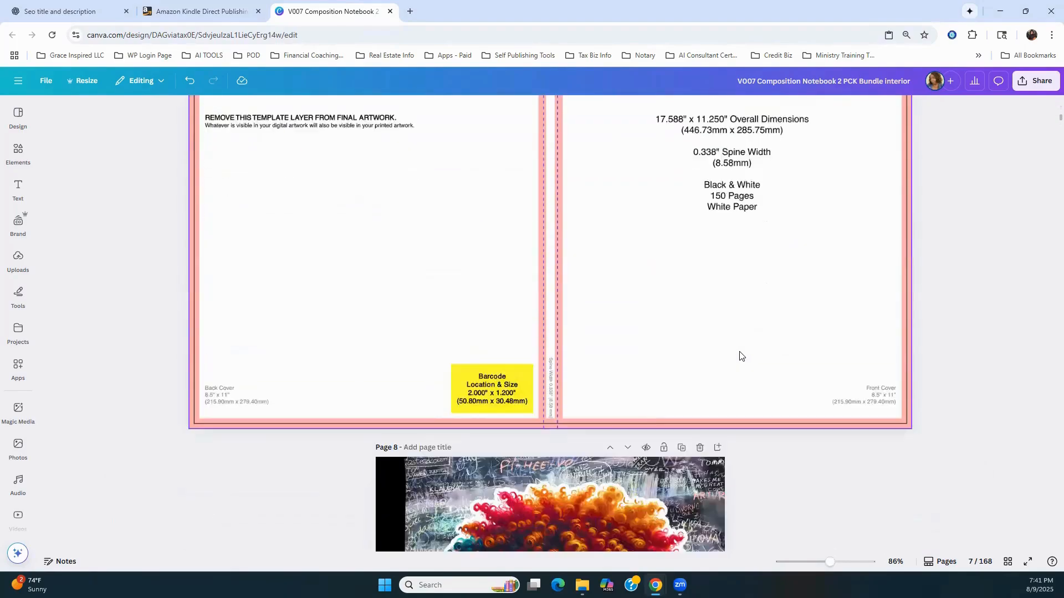
{"action": "scroll", "coordinate": [692, 349], "scroll_direction": "down", "scroll_amount": 1}
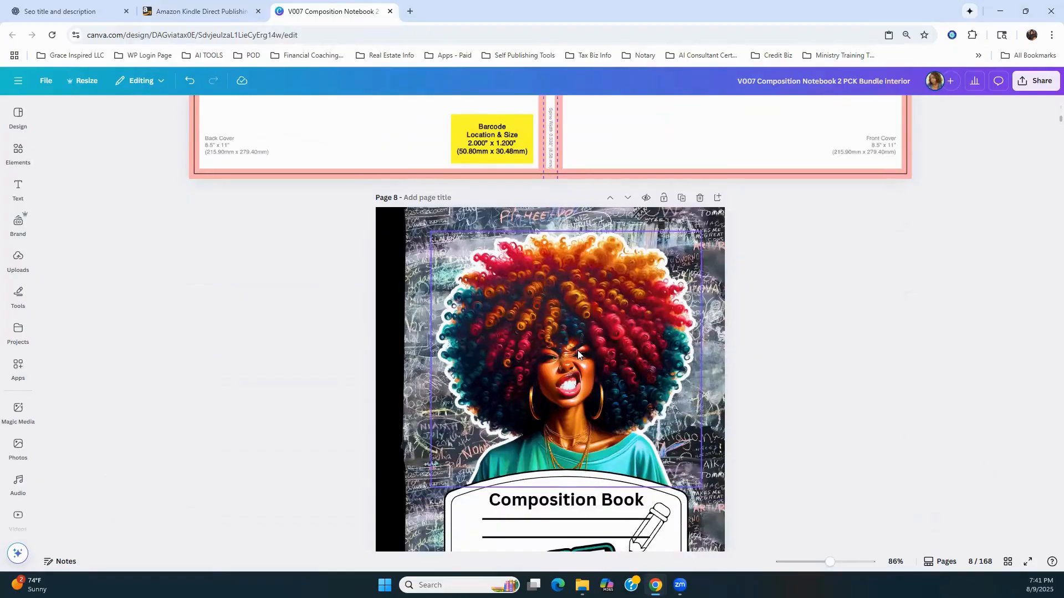
{"action": "scroll", "coordinate": [578, 351], "scroll_direction": "down", "scroll_amount": 3}
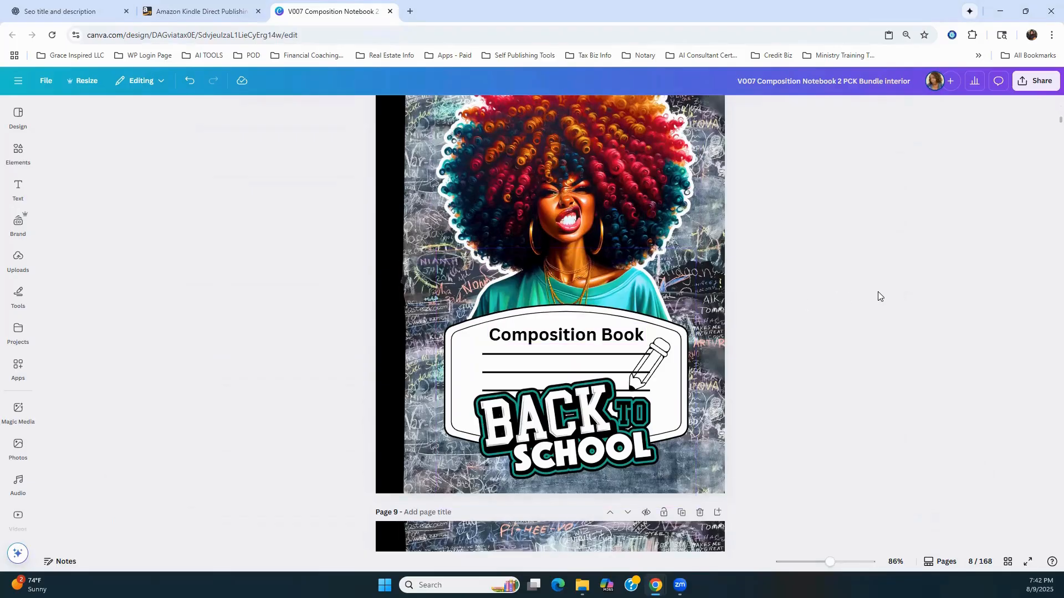
{"action": "scroll", "coordinate": [877, 291], "scroll_direction": "up", "scroll_amount": 2}
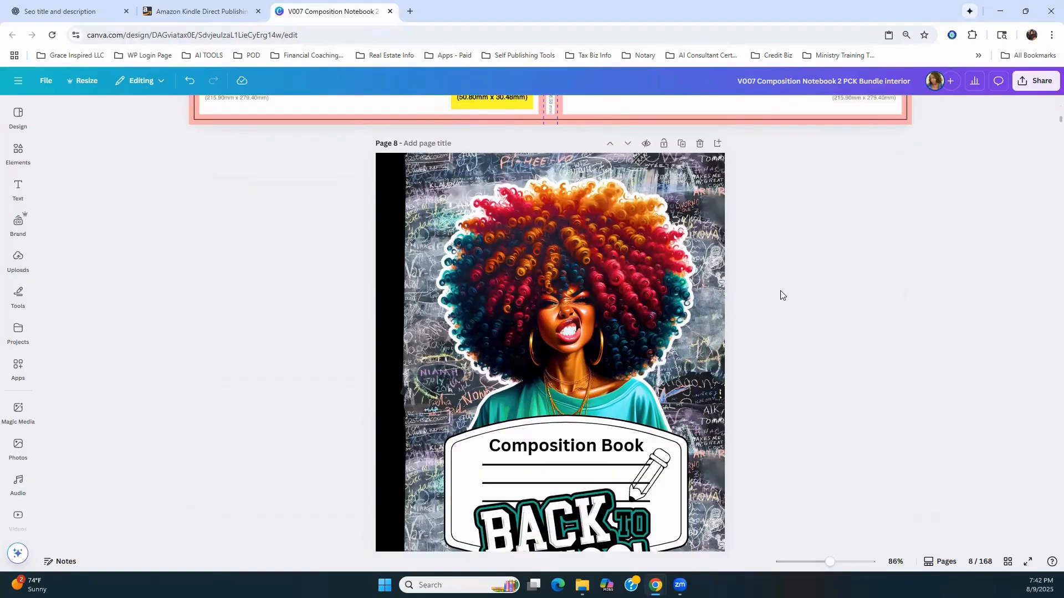
{"action": "scroll", "coordinate": [781, 289], "scroll_direction": "down", "scroll_amount": 3}
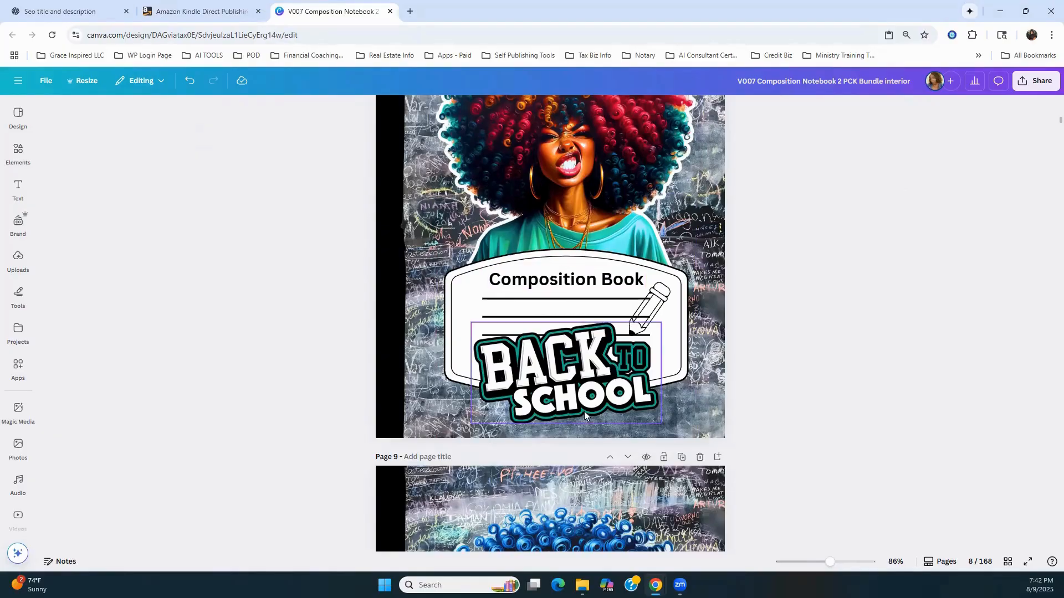
Review the kids notebook promo graphic on page 11, going through its headline and the four selling-point labels
{"action": "scroll", "coordinate": [592, 422], "scroll_direction": "down", "scroll_amount": 9}
{"action": "scroll", "coordinate": [590, 406], "scroll_direction": "down", "scroll_amount": 10}
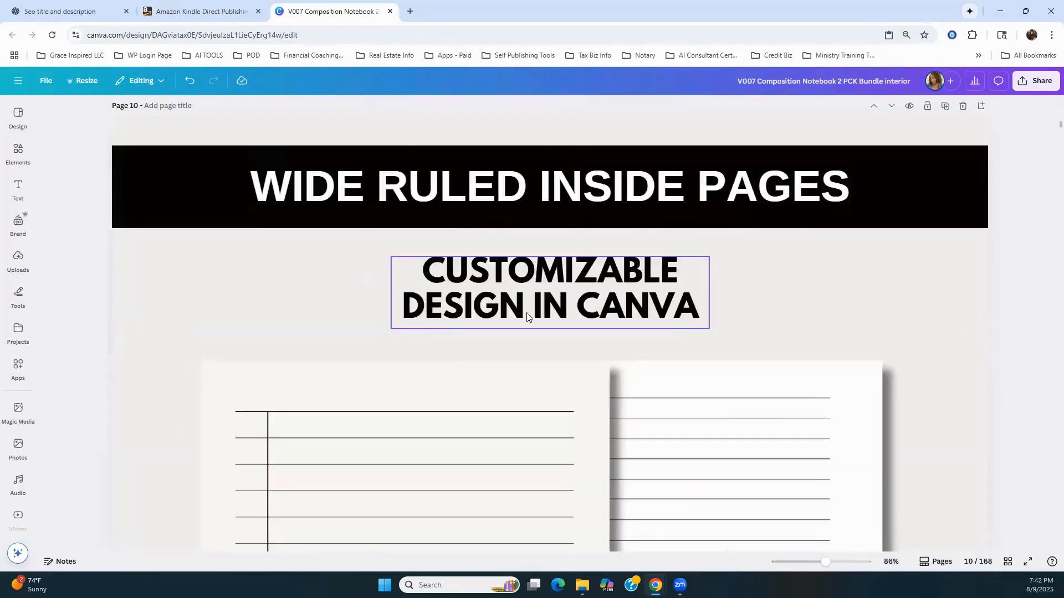
{"action": "scroll", "coordinate": [650, 458], "scroll_direction": "down", "scroll_amount": 4}
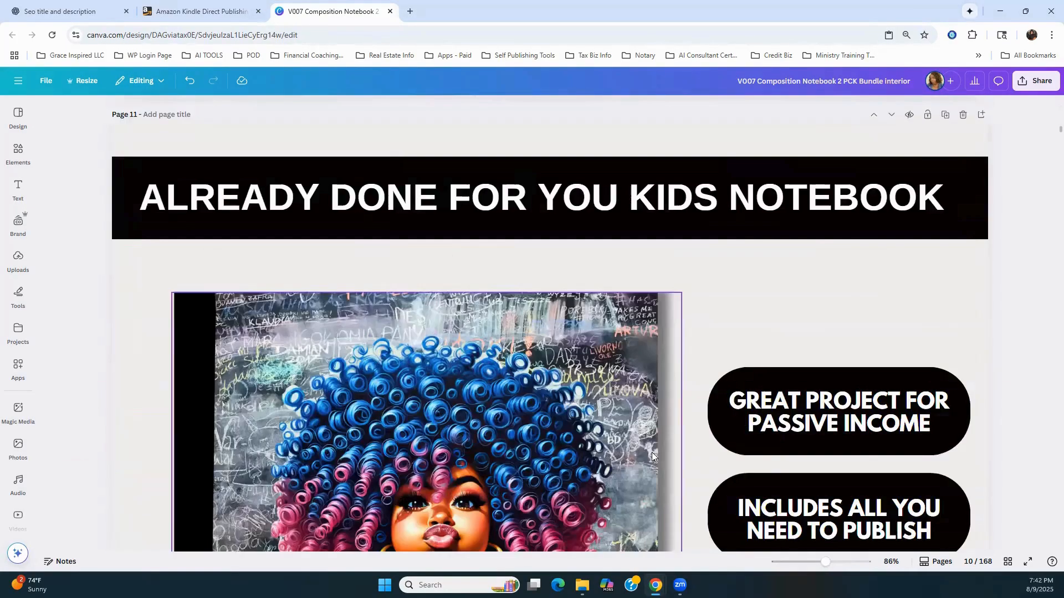
{"action": "scroll", "coordinate": [648, 439], "scroll_direction": "down", "scroll_amount": 4}
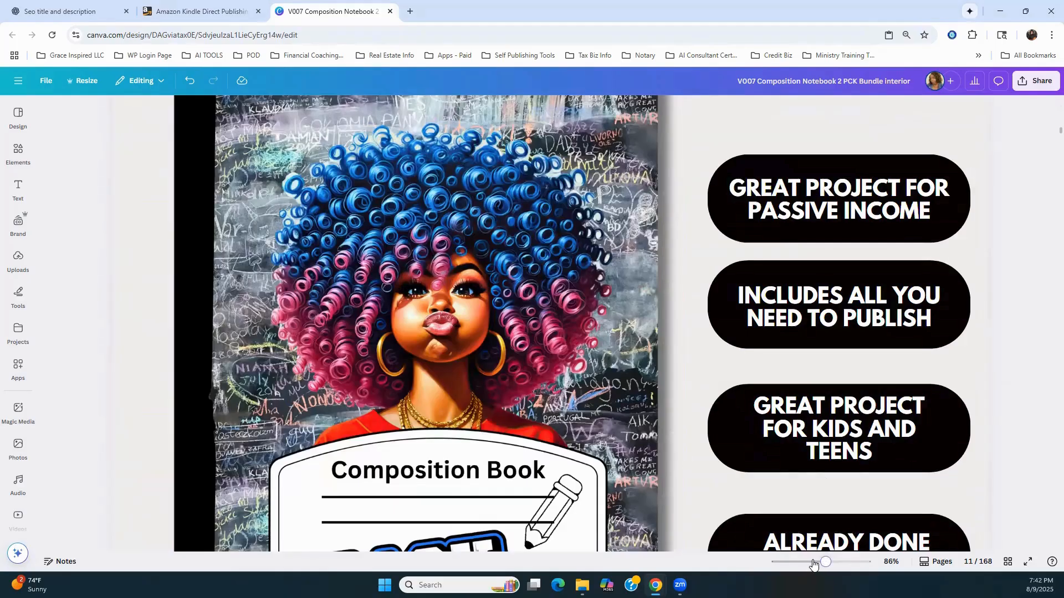
{"action": "left_click", "coordinate": [810, 563]}
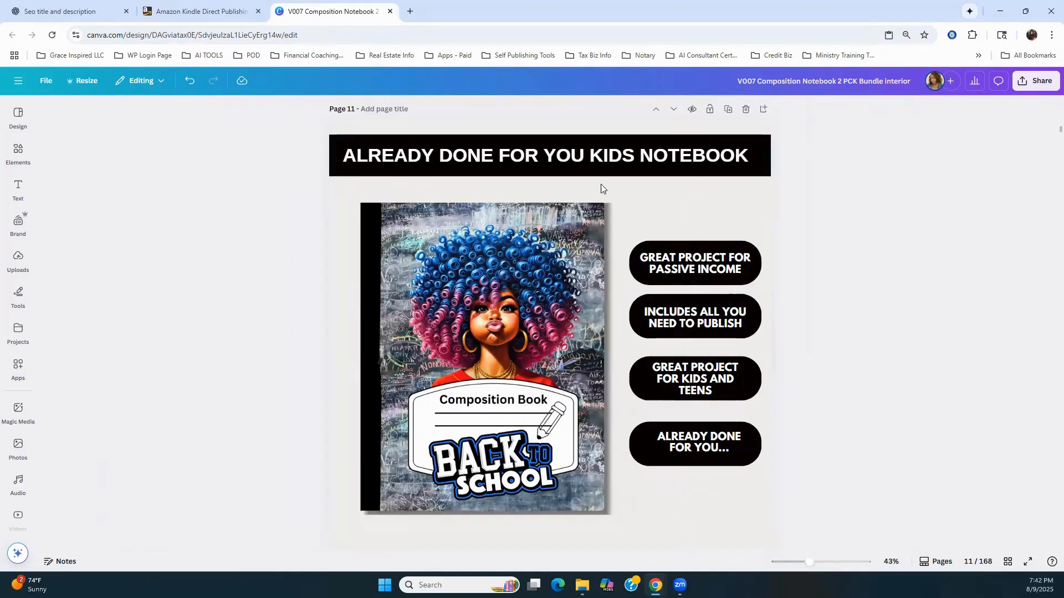
{"action": "left_click", "coordinate": [453, 158]}
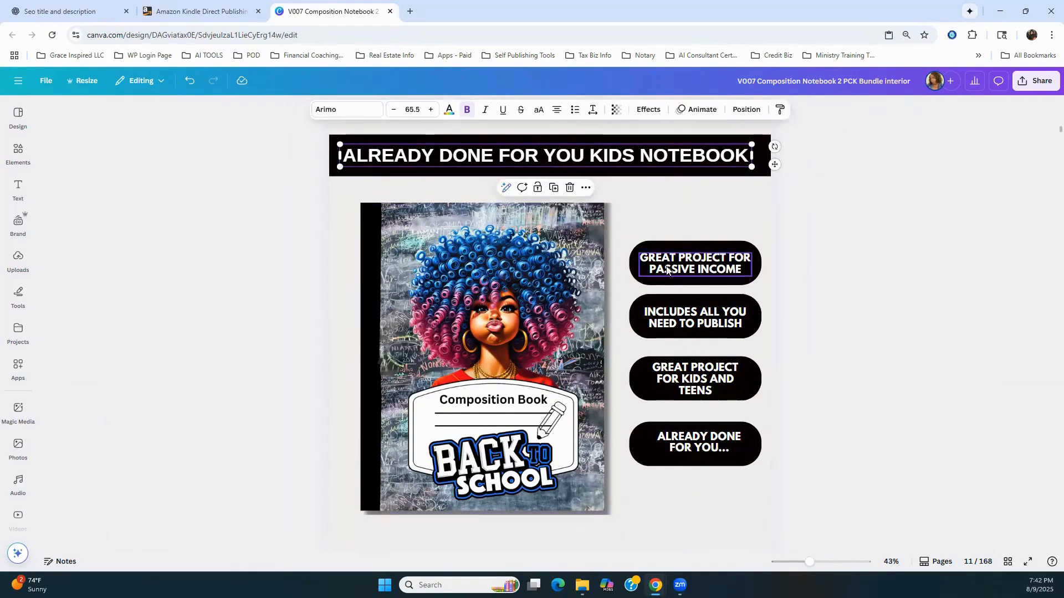
{"action": "left_click", "coordinate": [657, 314]}
{"action": "left_click", "coordinate": [674, 382]}
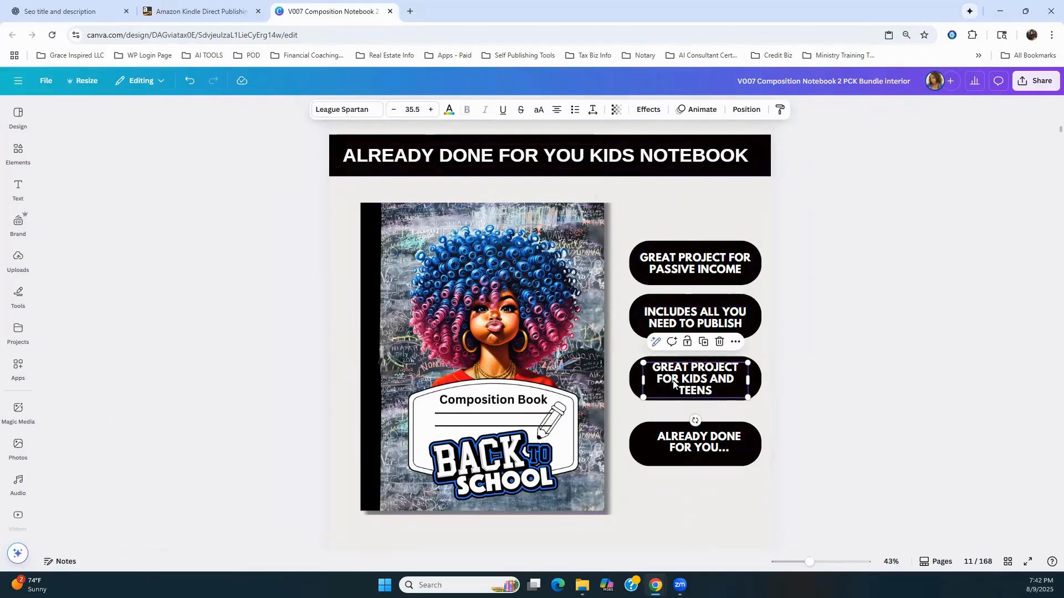
{"action": "left_click", "coordinate": [690, 435]}
{"action": "left_click", "coordinate": [712, 386]}
{"action": "left_click", "coordinate": [694, 312]}
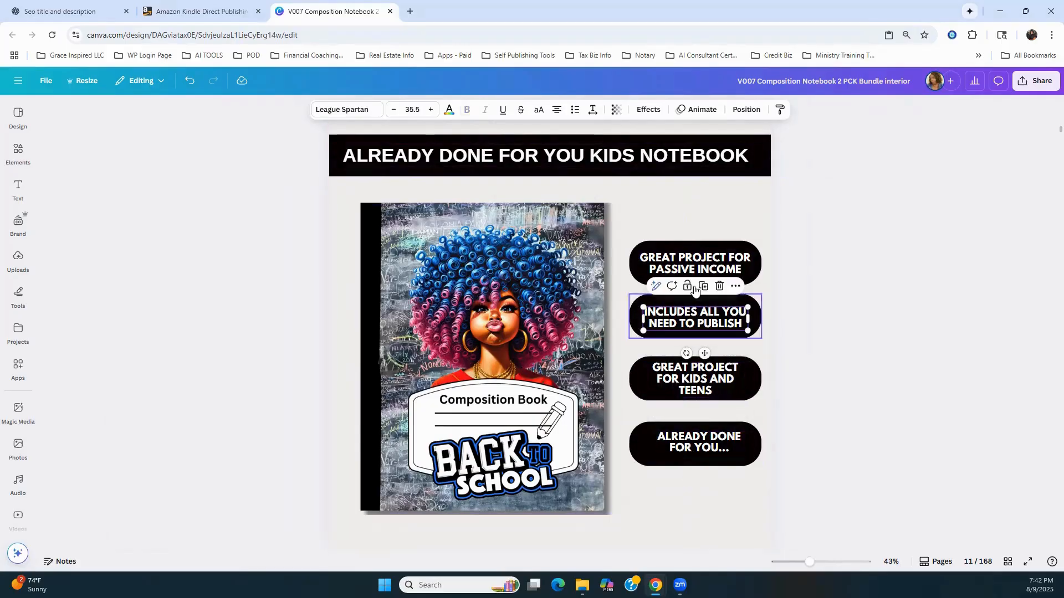
{"action": "left_click", "coordinate": [700, 265]}
{"action": "left_click", "coordinate": [712, 446]}
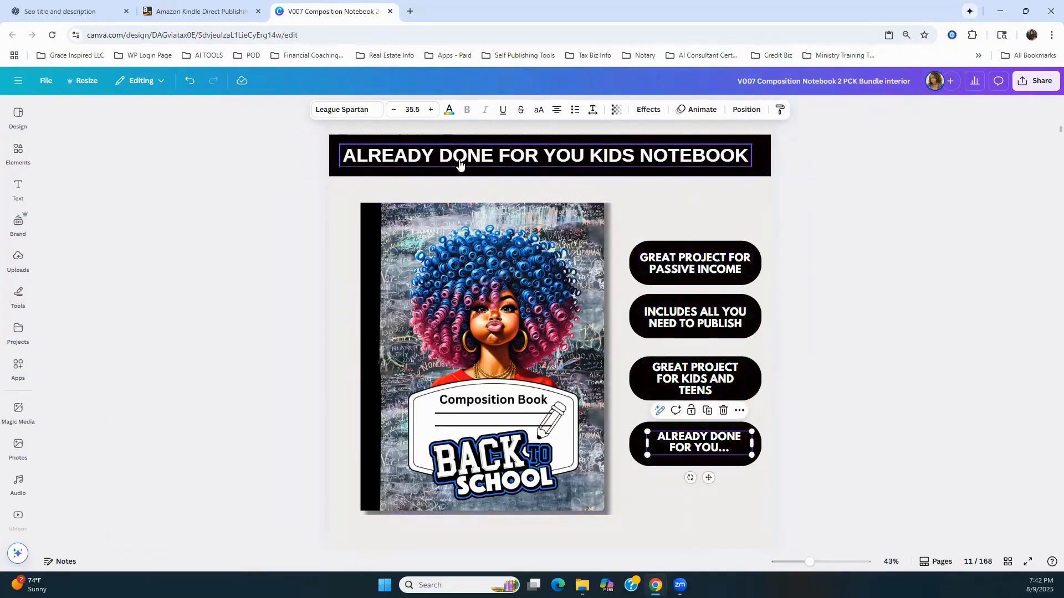
Compare the promo graphics on pages 11 and 12, and view the customizable cover design graphics on pages 13 and 14
{"action": "scroll", "coordinate": [473, 302], "scroll_direction": "down", "scroll_amount": 5}
{"action": "scroll", "coordinate": [496, 369], "scroll_direction": "down", "scroll_amount": 4}
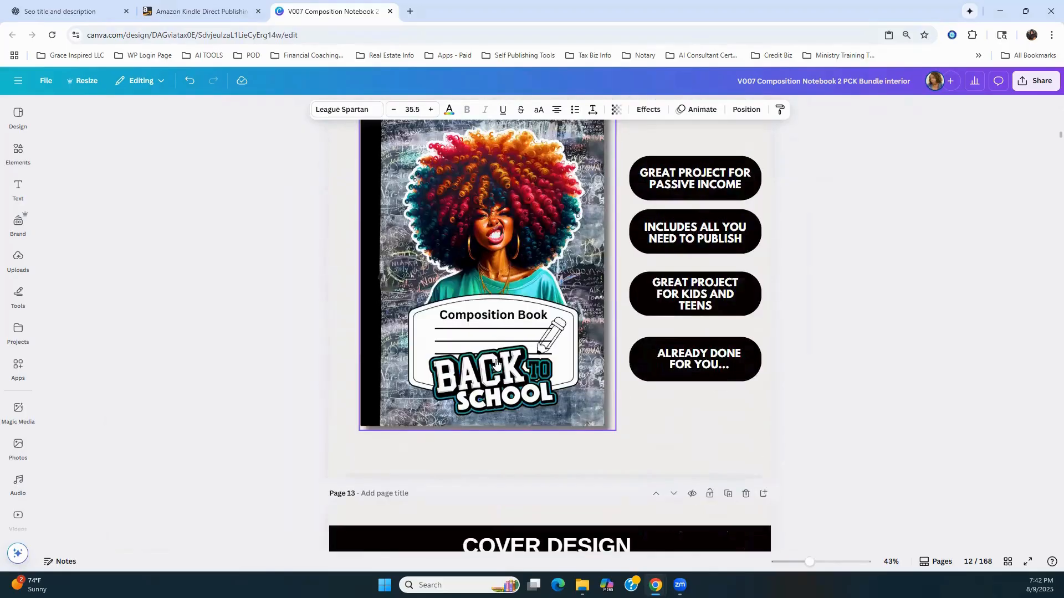
{"action": "scroll", "coordinate": [494, 366], "scroll_direction": "up", "scroll_amount": 8}
{"action": "scroll", "coordinate": [492, 307], "scroll_direction": "down", "scroll_amount": 5}
{"action": "scroll", "coordinate": [492, 308], "scroll_direction": "down", "scroll_amount": 8}
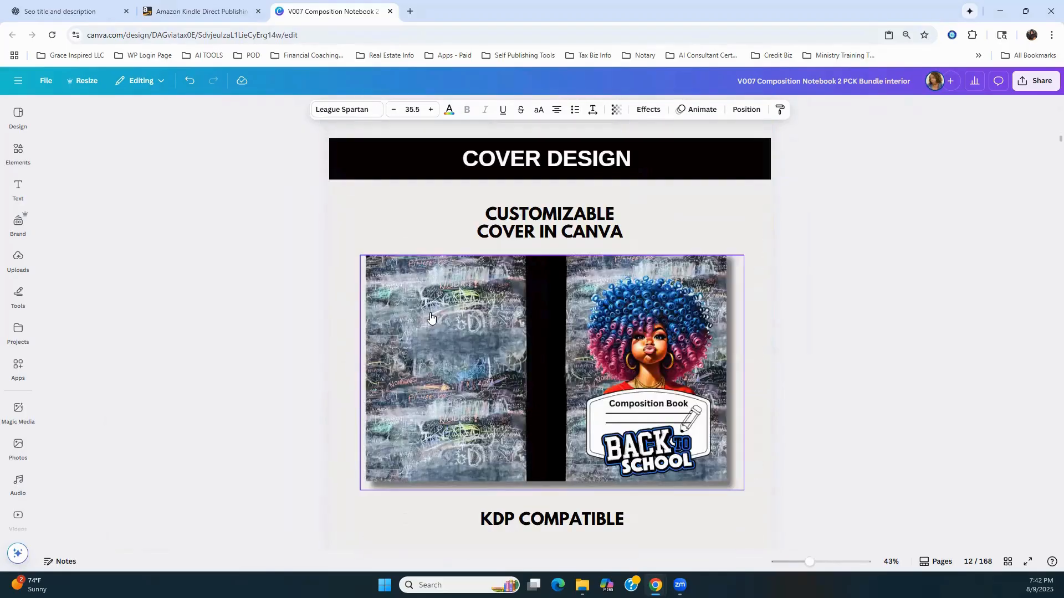
{"action": "scroll", "coordinate": [497, 433], "scroll_direction": "down", "scroll_amount": 10}
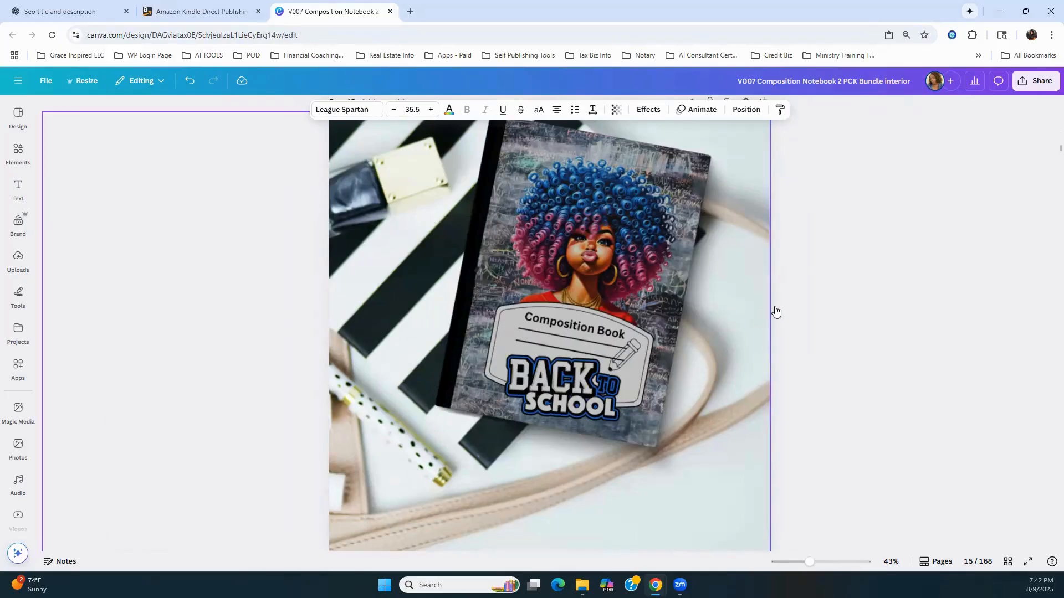
Examine the notebook mockup photos on pages 15 to 17 and the start of the lined interior pages
{"action": "scroll", "coordinate": [821, 308], "scroll_direction": "down", "scroll_amount": 3}
{"action": "scroll", "coordinate": [824, 309], "scroll_direction": "down", "scroll_amount": 3}
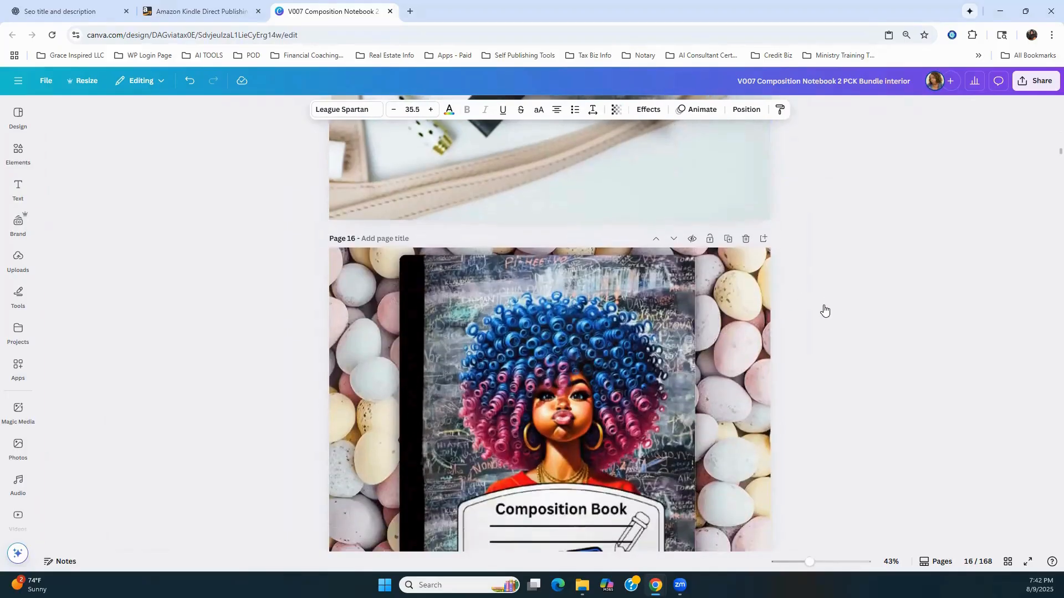
{"action": "scroll", "coordinate": [822, 310], "scroll_direction": "down", "scroll_amount": 6}
{"action": "scroll", "coordinate": [733, 232], "scroll_direction": "up", "scroll_amount": 5}
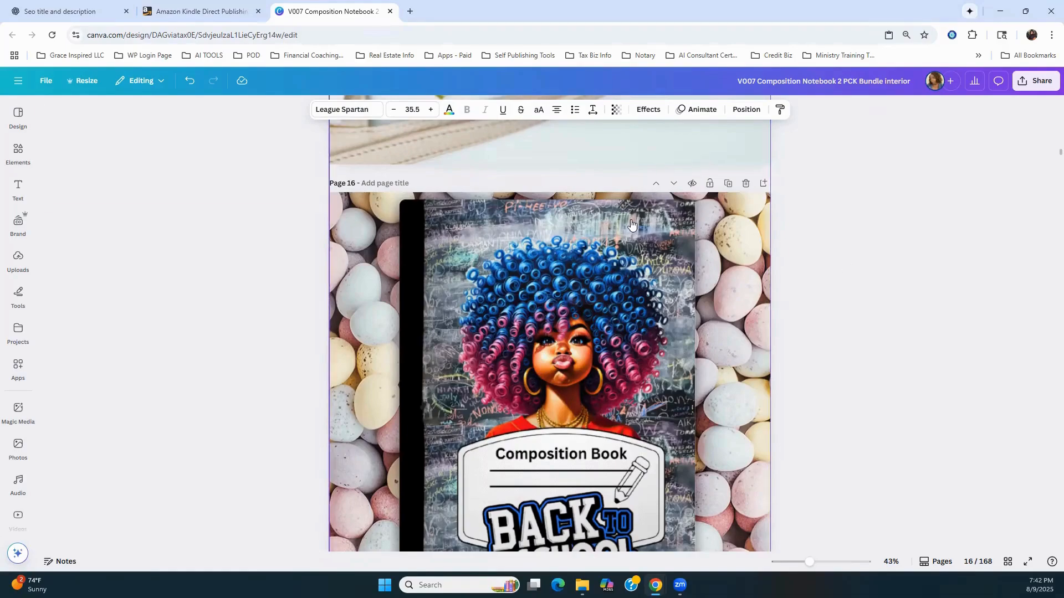
{"action": "scroll", "coordinate": [748, 287], "scroll_direction": "down", "scroll_amount": 8}
{"action": "scroll", "coordinate": [394, 280], "scroll_direction": "down", "scroll_amount": 12}
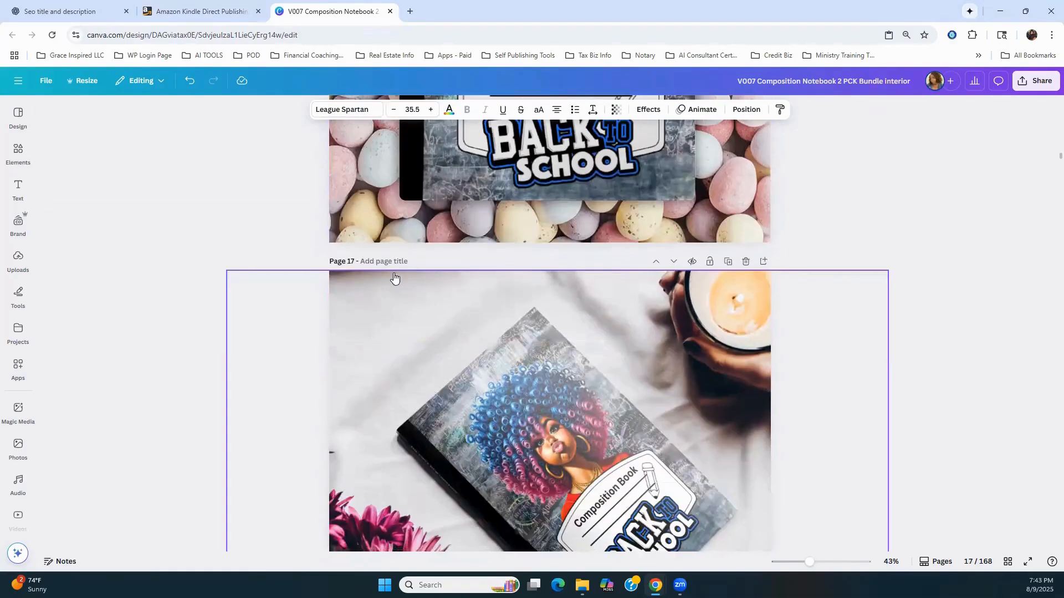
{"action": "scroll", "coordinate": [795, 210], "scroll_direction": "down", "scroll_amount": 2}
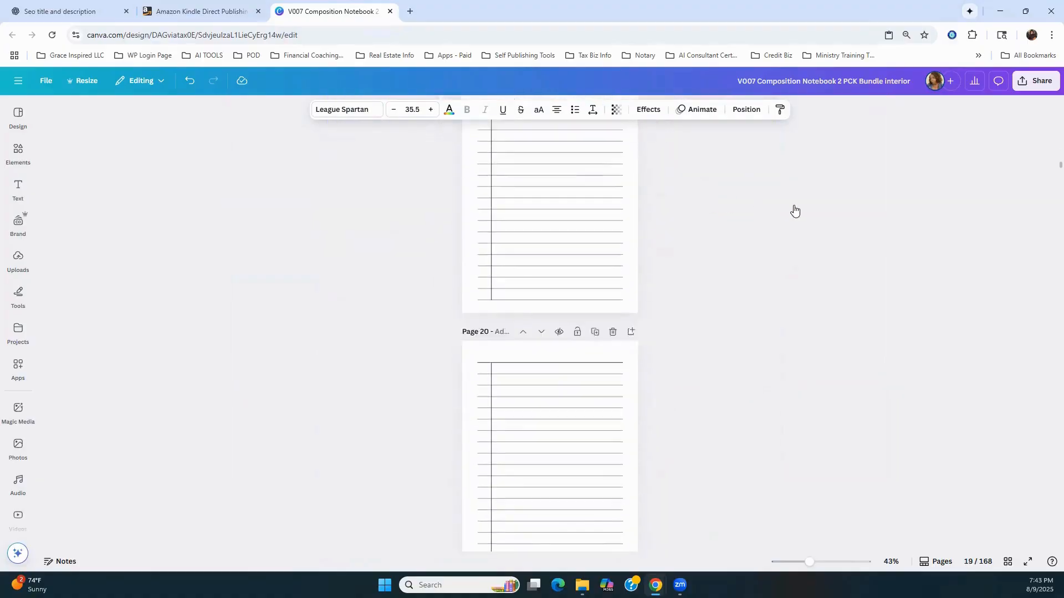
Go back to the full-wrap cover on page 3 and check the PDF Print download options and page selection
{"action": "scroll", "coordinate": [844, 209], "scroll_direction": "up", "scroll_amount": 10}
{"action": "scroll", "coordinate": [933, 303], "scroll_direction": "up", "scroll_amount": 10}
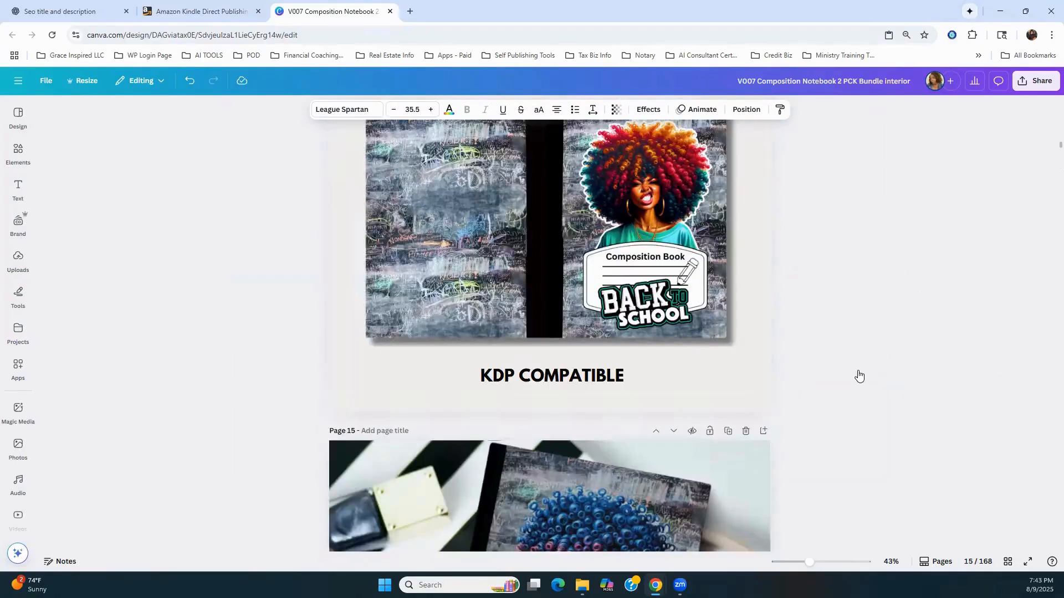
{"action": "scroll", "coordinate": [865, 366], "scroll_direction": "up", "scroll_amount": 15}
{"action": "scroll", "coordinate": [876, 369], "scroll_direction": "up", "scroll_amount": 15}
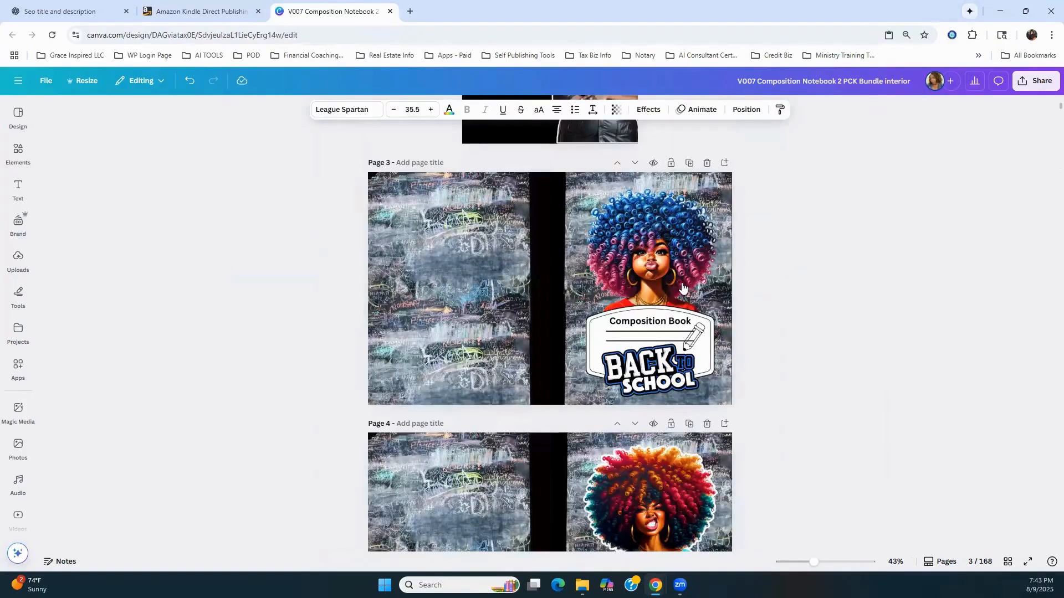
{"action": "scroll", "coordinate": [682, 288], "scroll_direction": "up", "scroll_amount": 1}
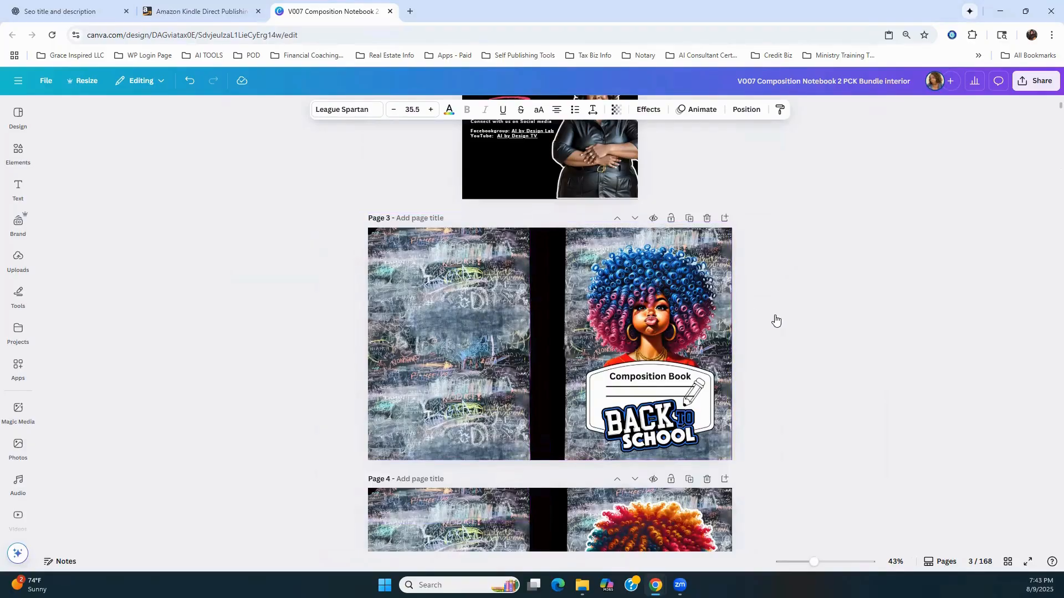
{"action": "left_click", "coordinate": [1036, 81]}
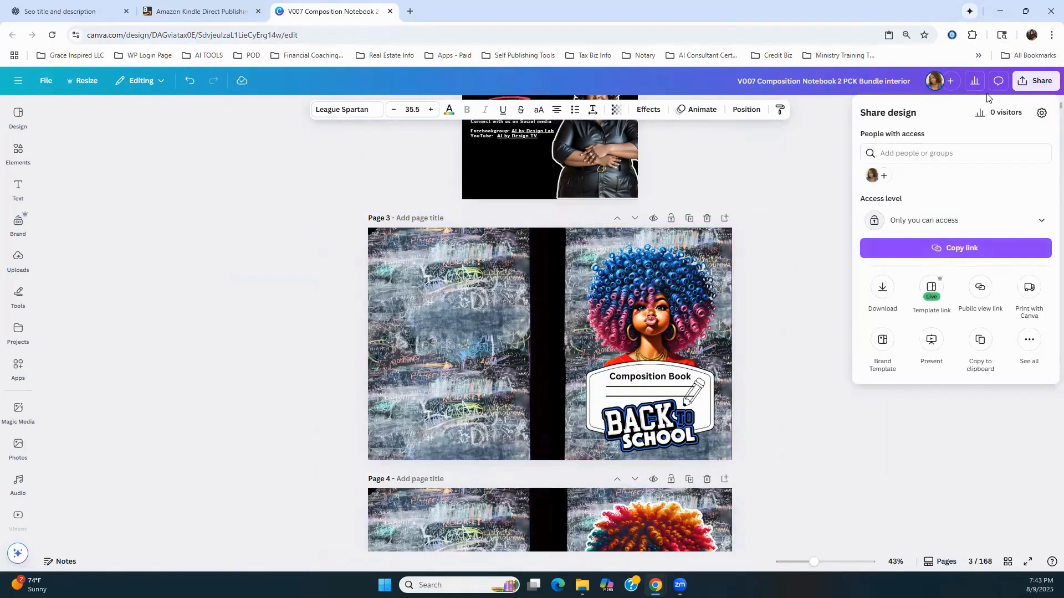
{"action": "left_click", "coordinate": [881, 289]}
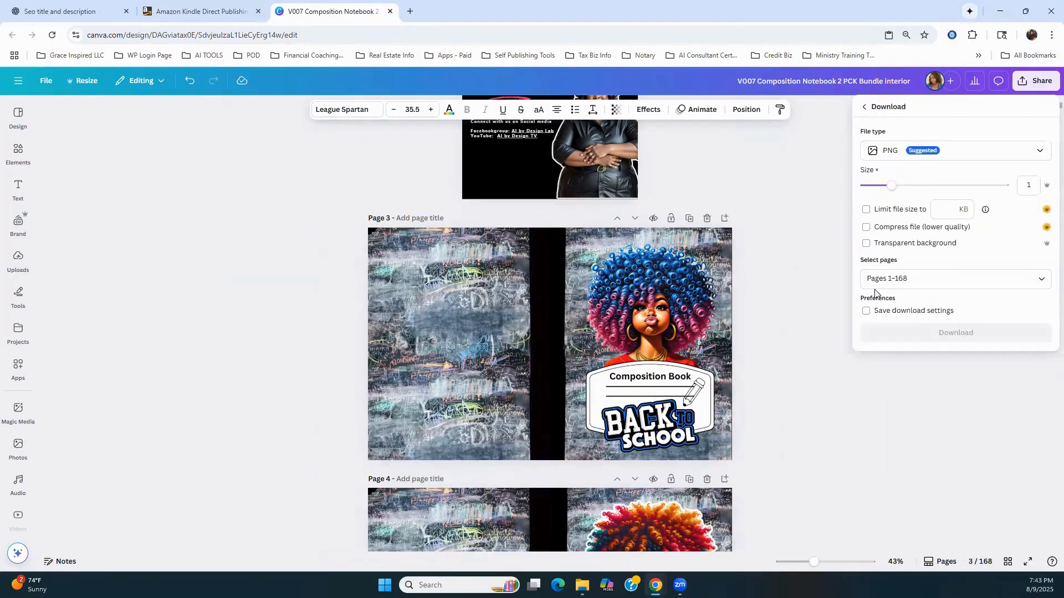
{"action": "left_click", "coordinate": [902, 151]}
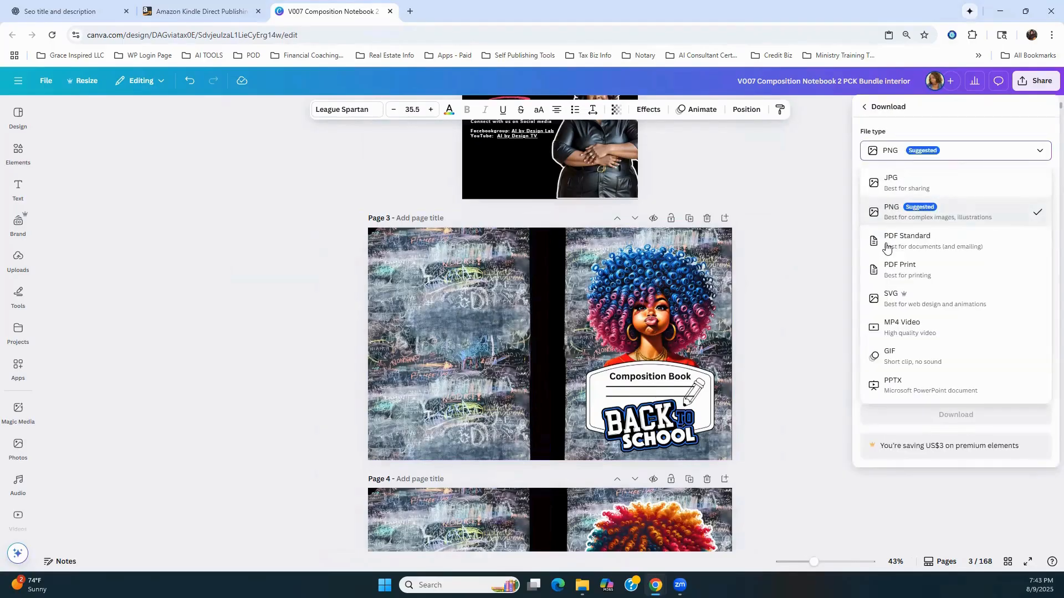
{"action": "left_click", "coordinate": [901, 270]}
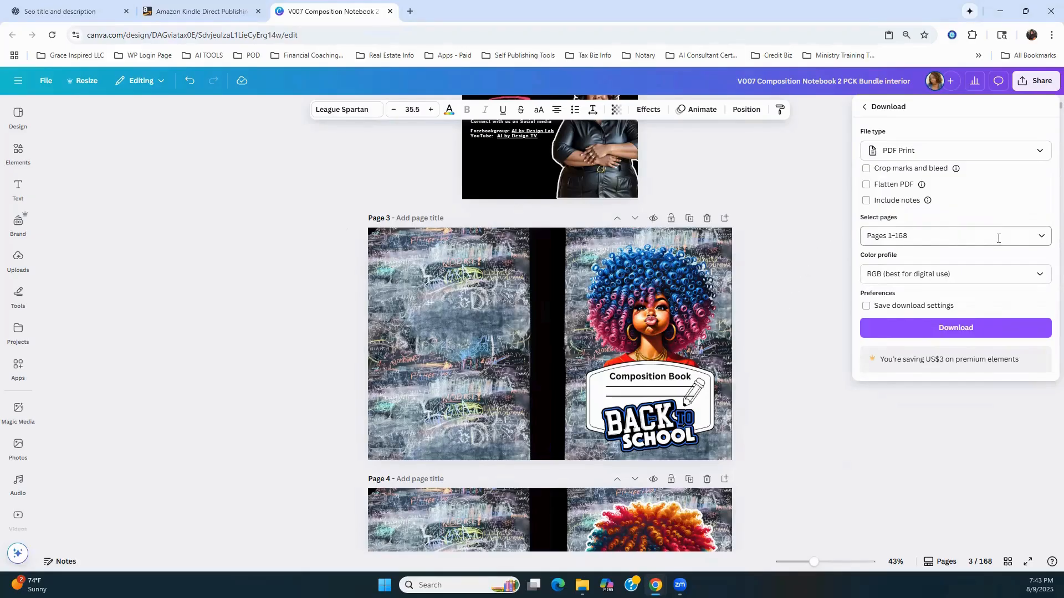
{"action": "left_click", "coordinate": [1041, 237]}
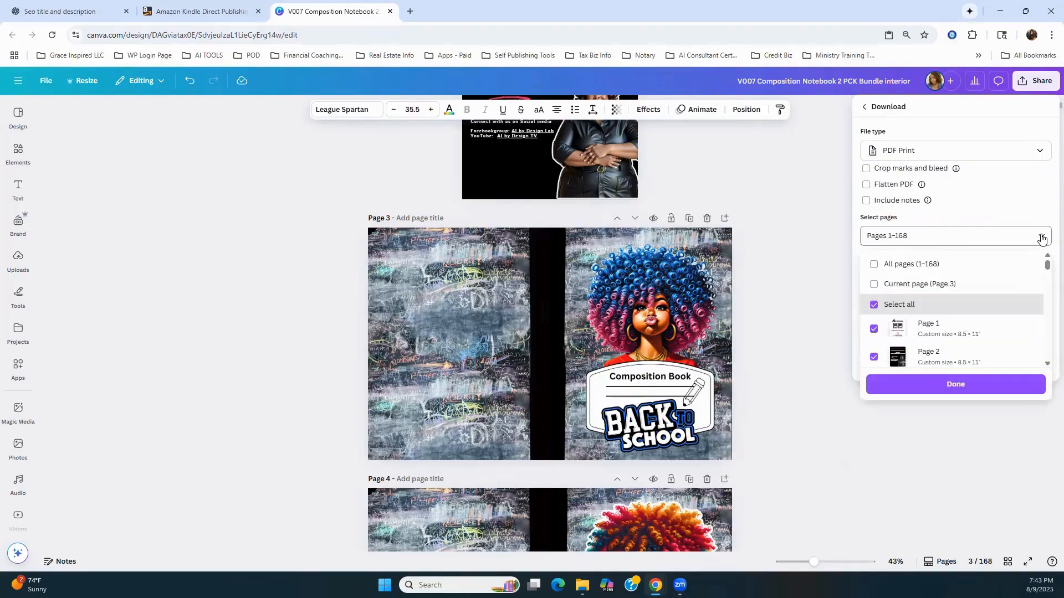
{"action": "left_click", "coordinate": [803, 232]}
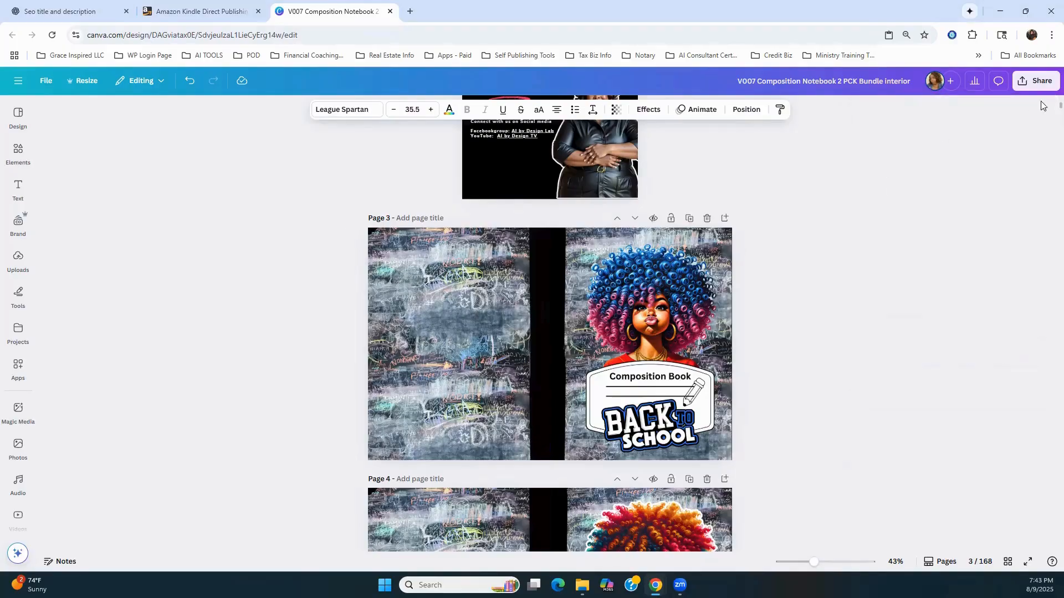
Set up a PDF Print download with the CMYK color profile for only the current page, page 3, and close it without downloading
{"action": "left_click", "coordinate": [1035, 82]}
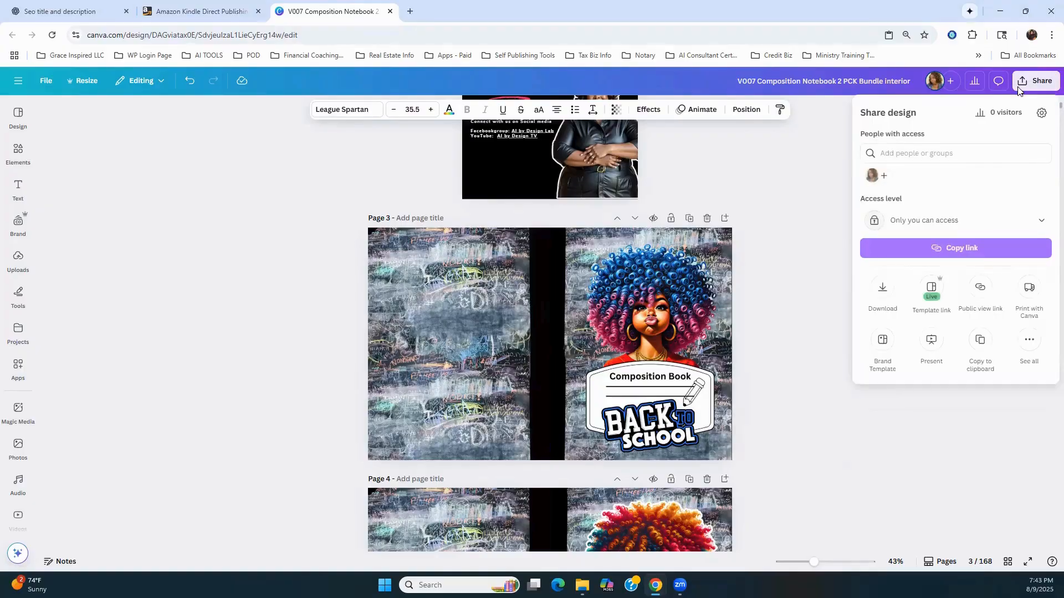
{"action": "left_click", "coordinate": [882, 291]}
{"action": "left_click", "coordinate": [916, 150]}
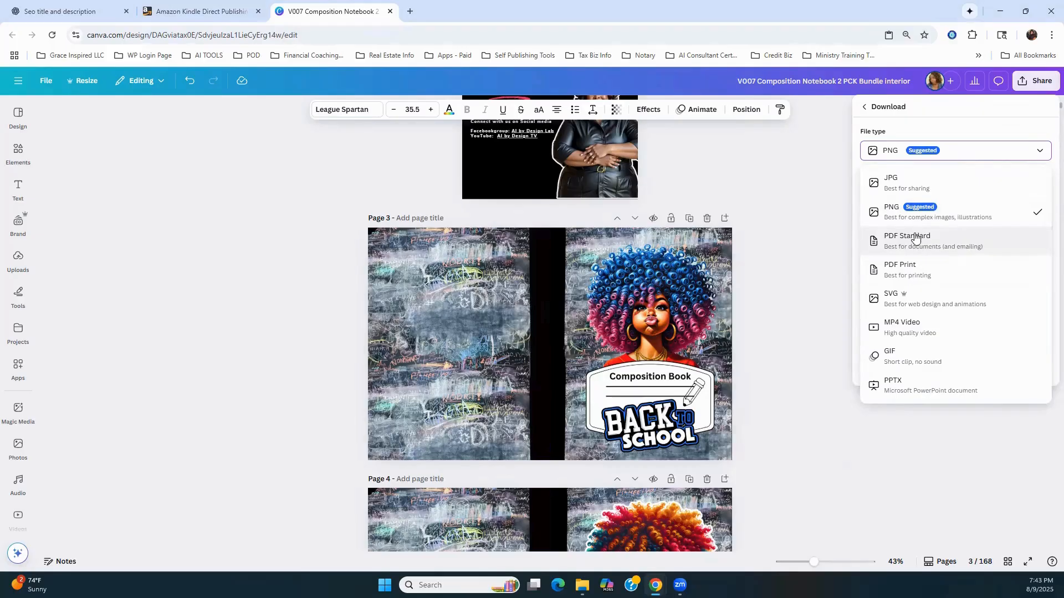
{"action": "left_click", "coordinate": [913, 271]}
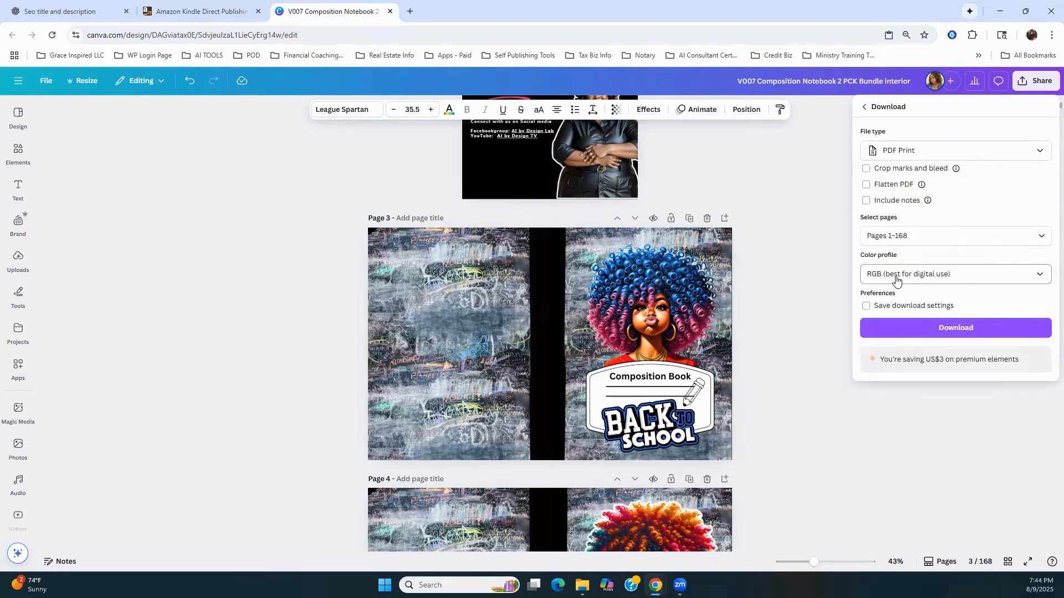
{"action": "left_click", "coordinate": [913, 280]}
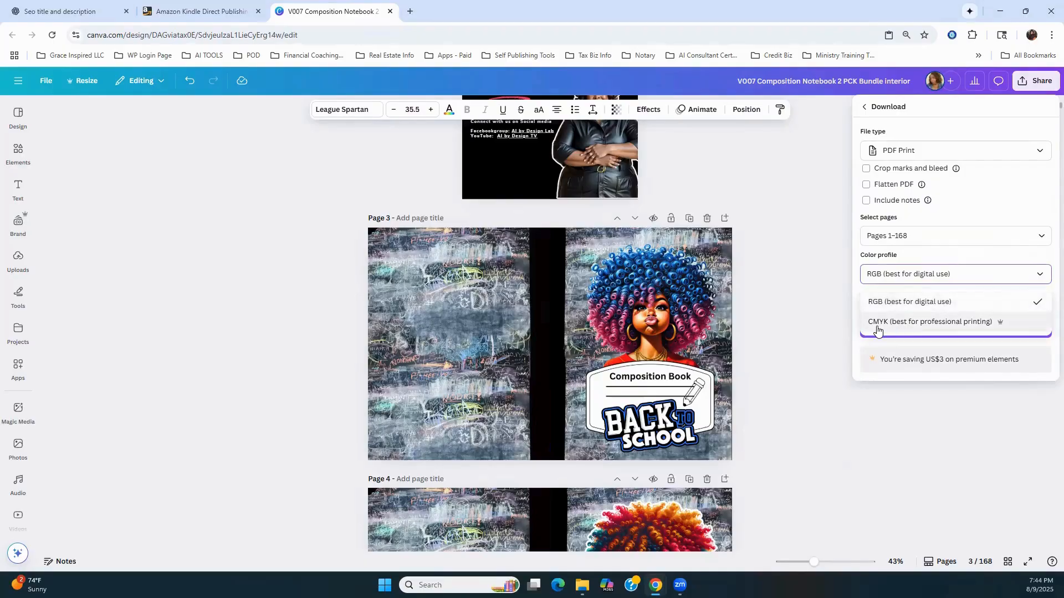
{"action": "left_click", "coordinate": [947, 323]}
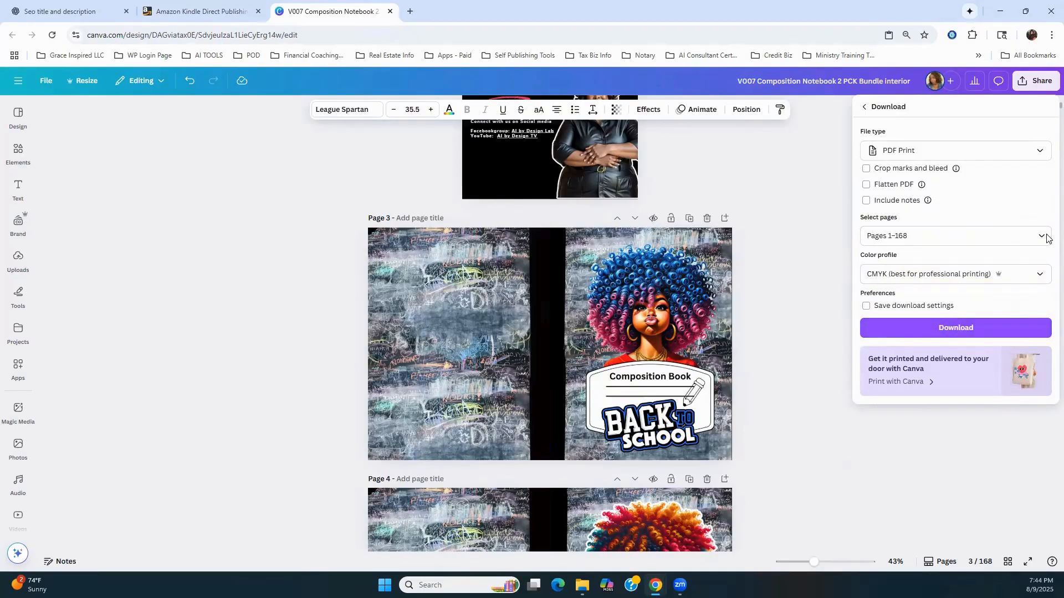
{"action": "left_click", "coordinate": [942, 236]}
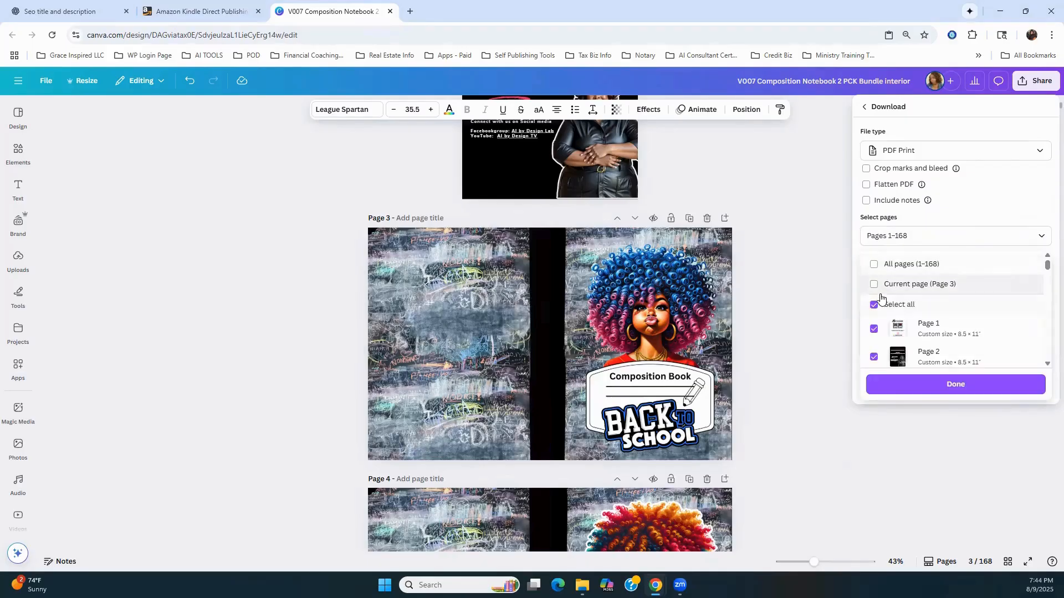
{"action": "left_click", "coordinate": [877, 285]}
{"action": "left_click", "coordinate": [838, 311]}
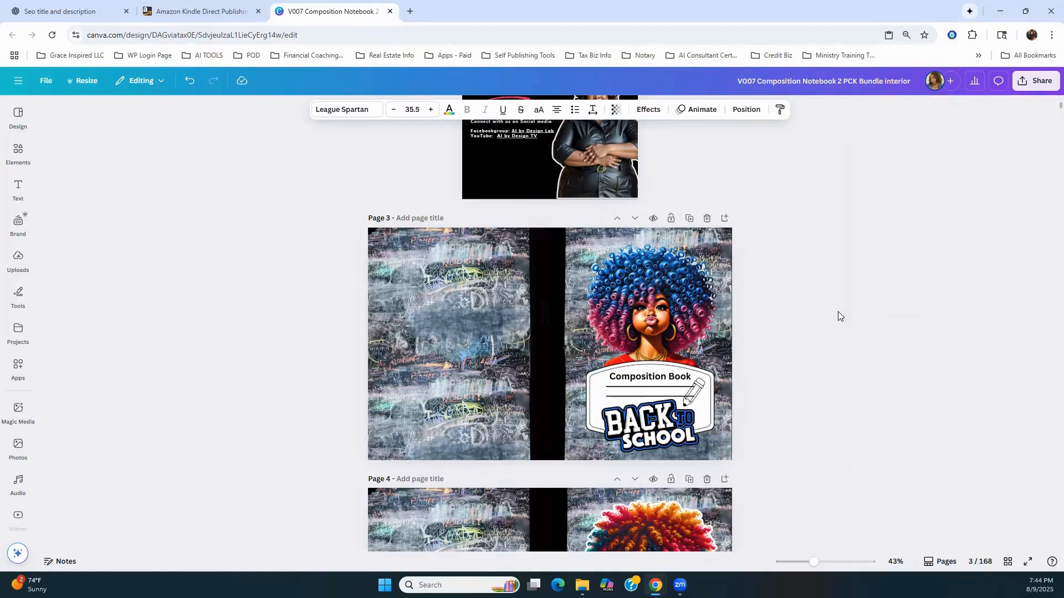
Examine the full-wrap covers on pages 3 and 4 and compare the two lined interior layouts on pages 5 and 6
{"action": "scroll", "coordinate": [749, 293], "scroll_direction": "down", "scroll_amount": 2}
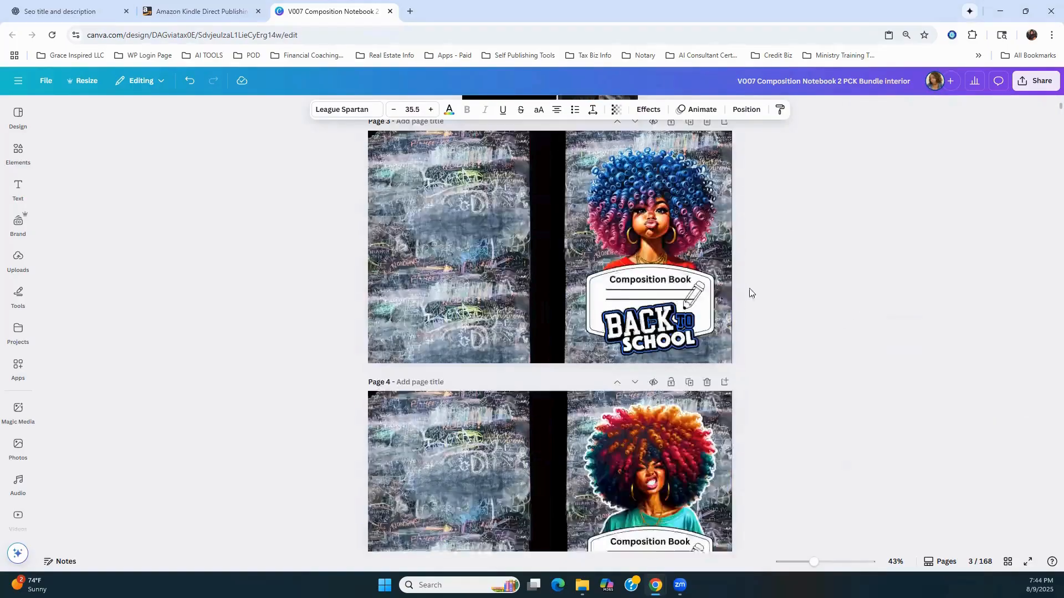
{"action": "scroll", "coordinate": [904, 199], "scroll_direction": "up", "scroll_amount": 2}
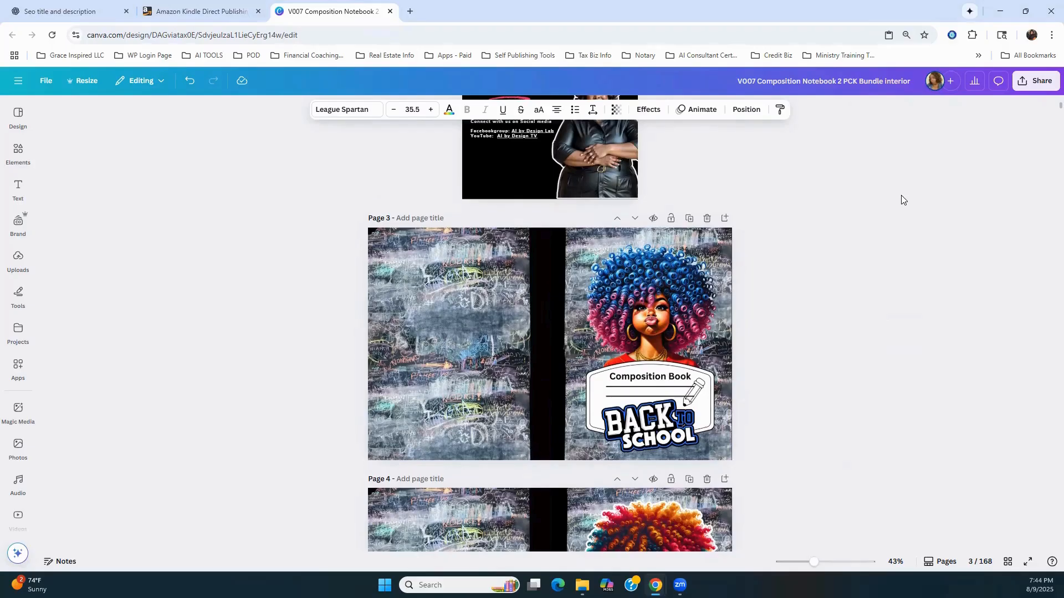
{"action": "scroll", "coordinate": [904, 200], "scroll_direction": "down", "scroll_amount": 9}
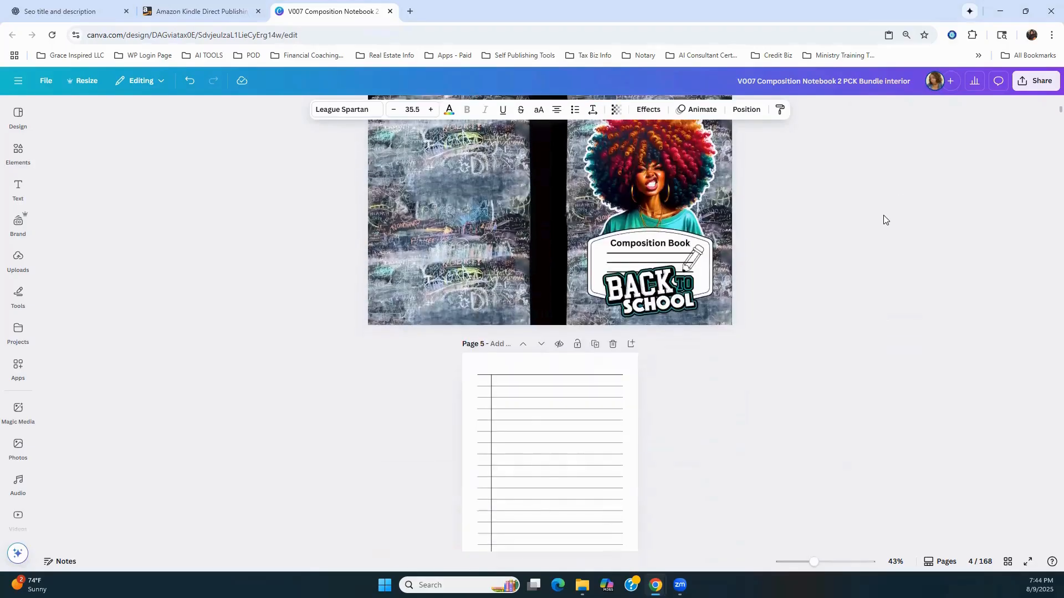
{"action": "scroll", "coordinate": [883, 215], "scroll_direction": "down", "scroll_amount": 2}
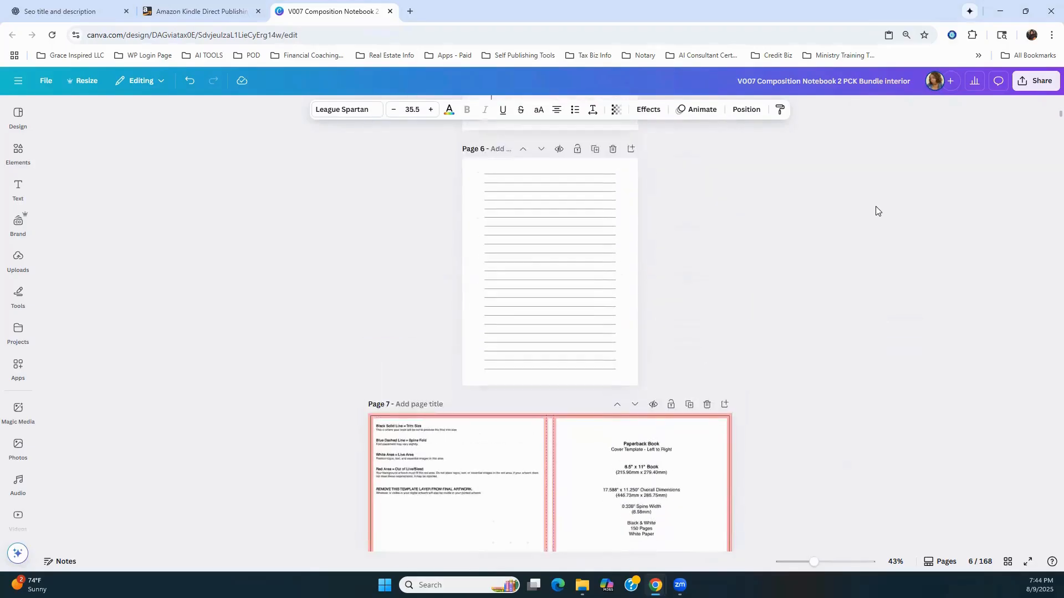
{"action": "scroll", "coordinate": [874, 209], "scroll_direction": "up", "scroll_amount": 5}
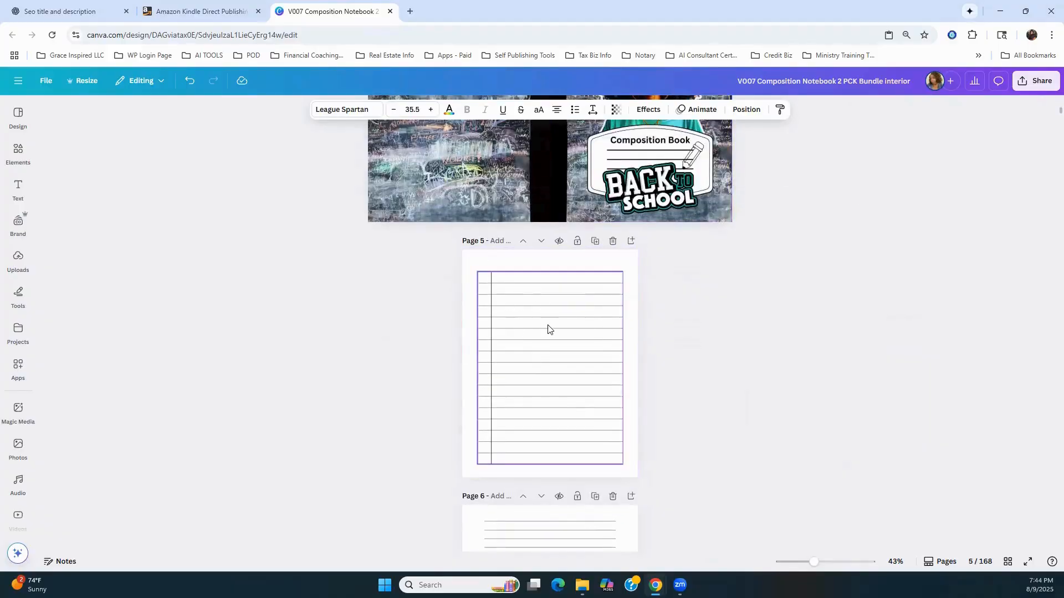
{"action": "scroll", "coordinate": [549, 331], "scroll_direction": "down", "scroll_amount": 3}
{"action": "scroll", "coordinate": [653, 316], "scroll_direction": "down", "scroll_amount": 8}
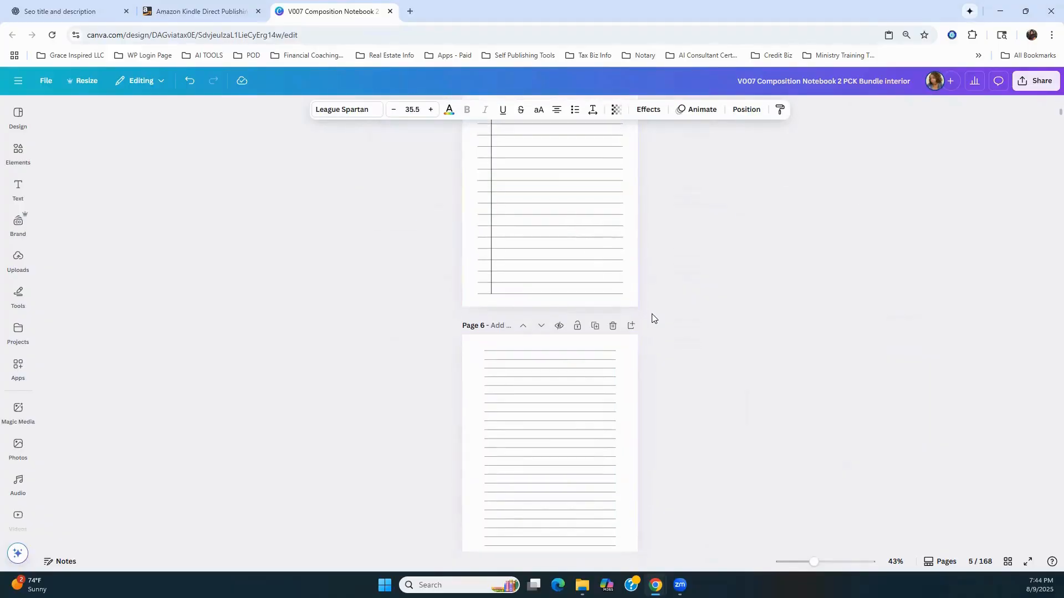
{"action": "scroll", "coordinate": [798, 287], "scroll_direction": "down", "scroll_amount": 5}
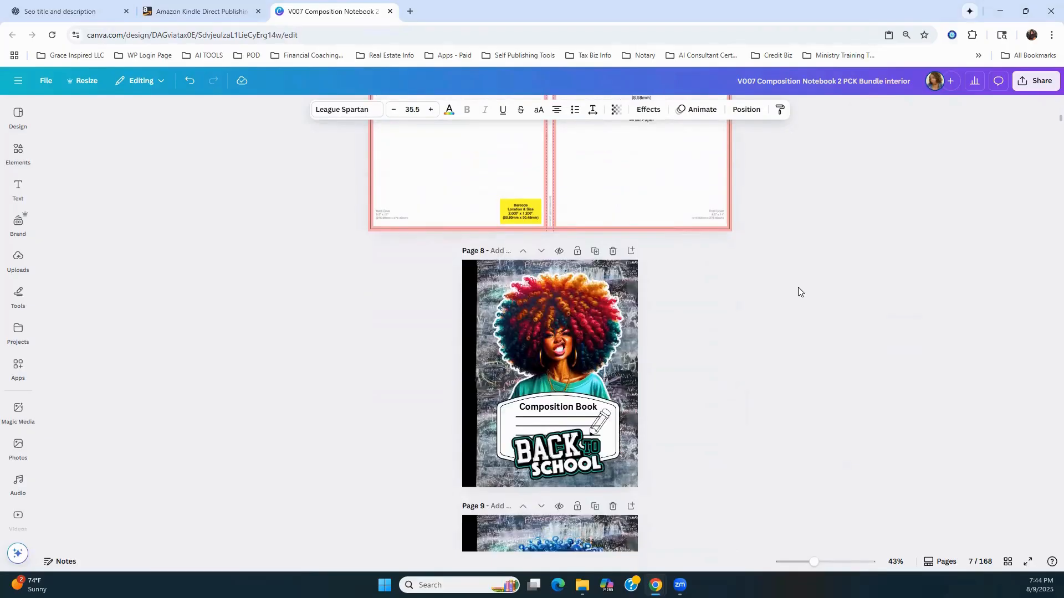
Review the paperback cover template's dimensions on page 7, and look over the promo graphics on pages 10 to 12
{"action": "scroll", "coordinate": [653, 161], "scroll_direction": "up", "scroll_amount": 10}
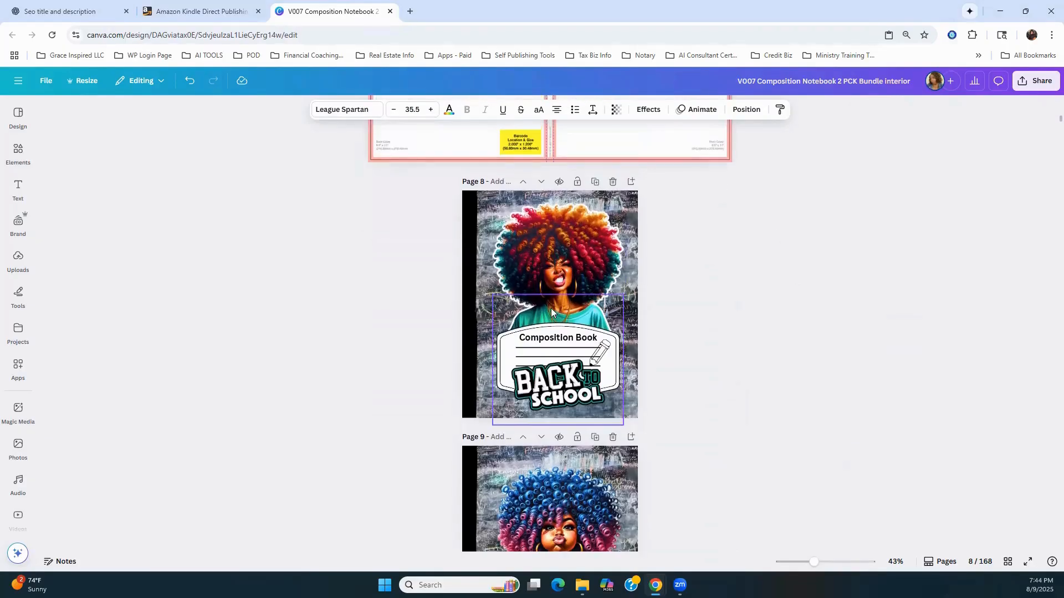
{"action": "scroll", "coordinate": [425, 373], "scroll_direction": "down", "scroll_amount": 3}
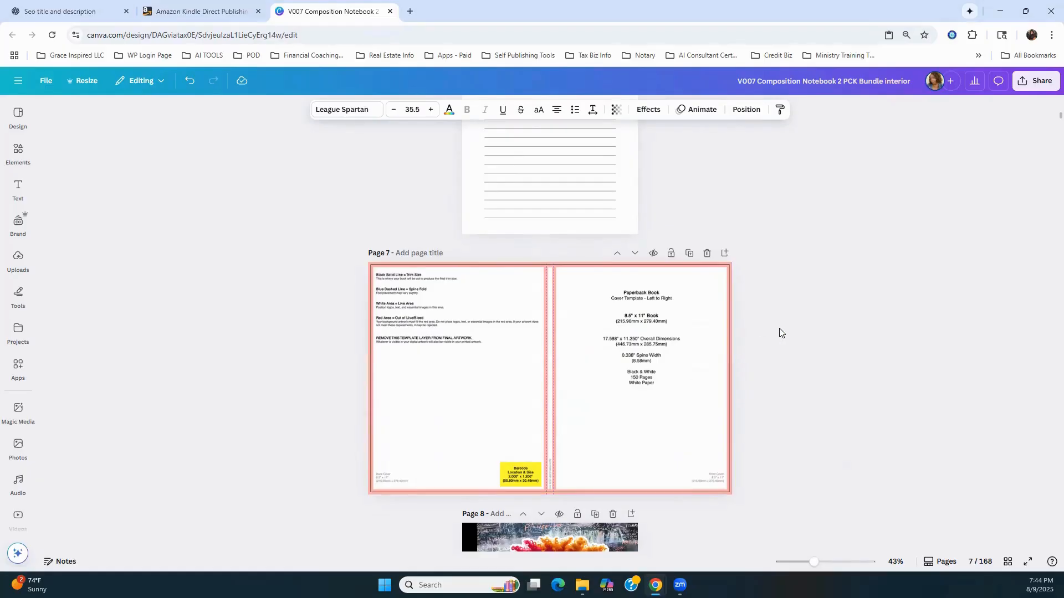
{"action": "scroll", "coordinate": [779, 333], "scroll_direction": "down", "scroll_amount": 2}
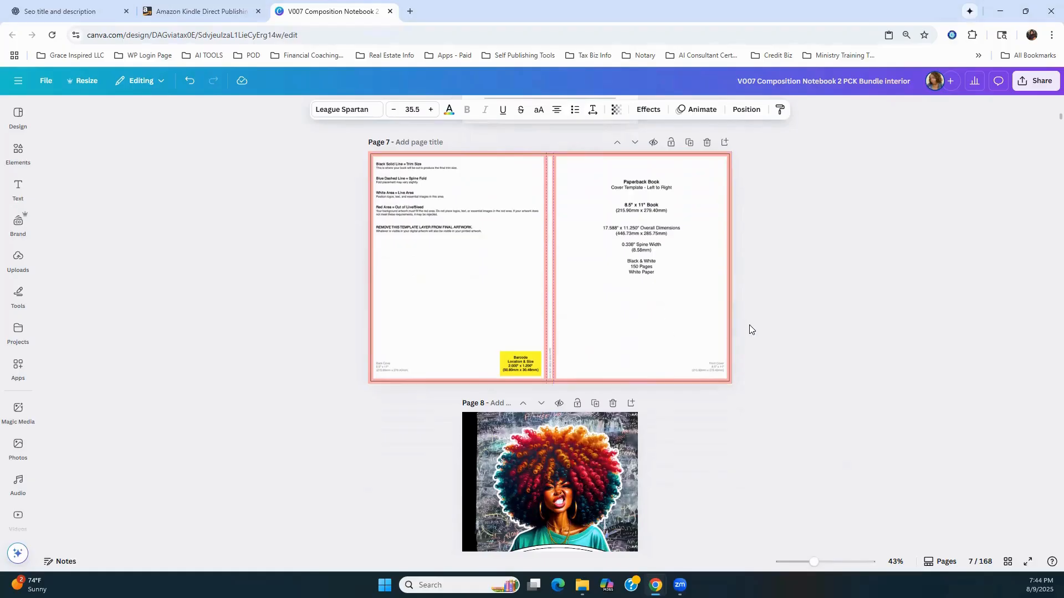
{"action": "scroll", "coordinate": [774, 316], "scroll_direction": "down", "scroll_amount": 2}
{"action": "scroll", "coordinate": [797, 278], "scroll_direction": "up", "scroll_amount": 2}
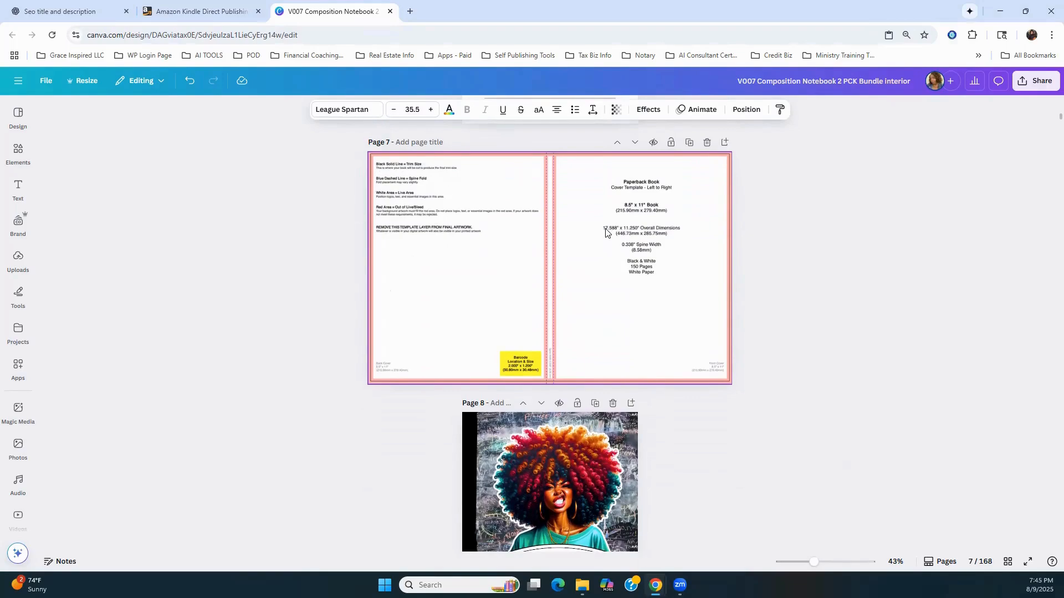
{"action": "scroll", "coordinate": [724, 316], "scroll_direction": "down", "scroll_amount": 15}
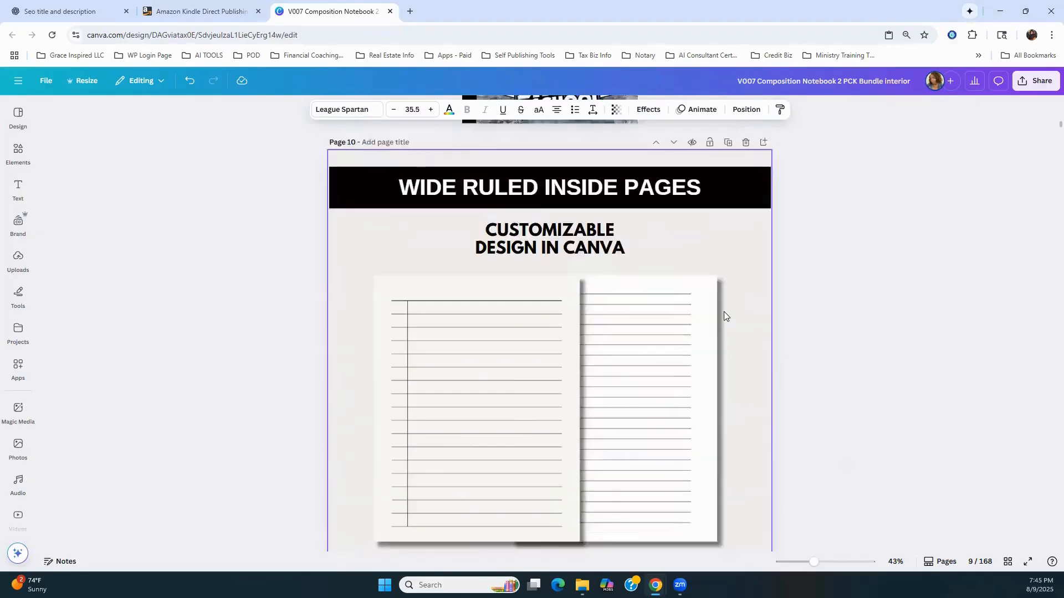
{"action": "scroll", "coordinate": [742, 325], "scroll_direction": "down", "scroll_amount": 3}
{"action": "scroll", "coordinate": [764, 321], "scroll_direction": "up", "scroll_amount": 3}
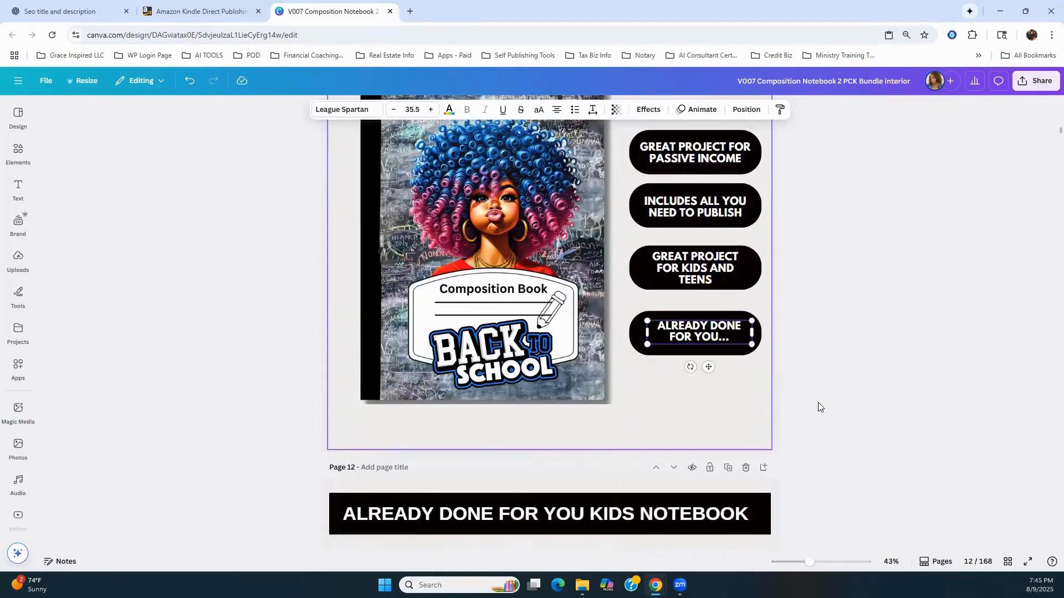
Switch to the grid view of all pages and look through the lined interior pages starting at page 19
{"action": "left_click", "coordinate": [1008, 561]}
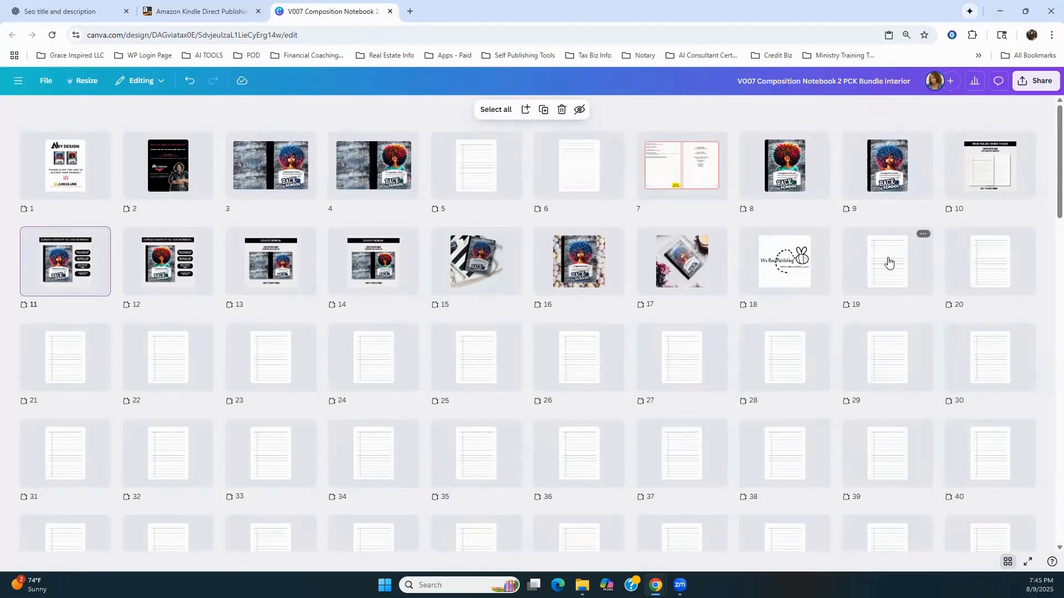
{"action": "scroll", "coordinate": [878, 372], "scroll_direction": "down", "scroll_amount": 10}
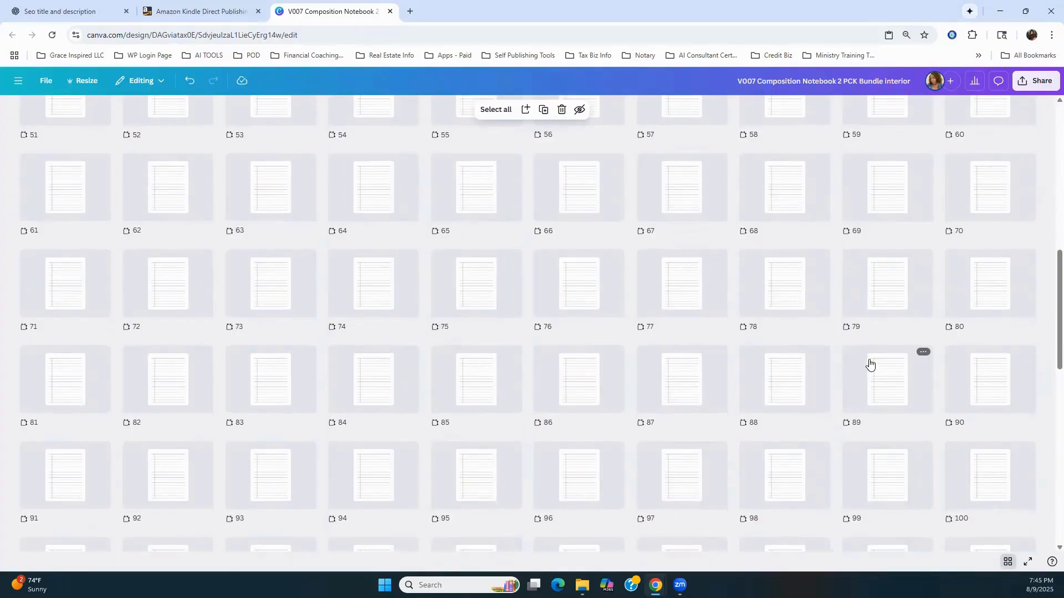
{"action": "scroll", "coordinate": [869, 363], "scroll_direction": "up", "scroll_amount": 4}
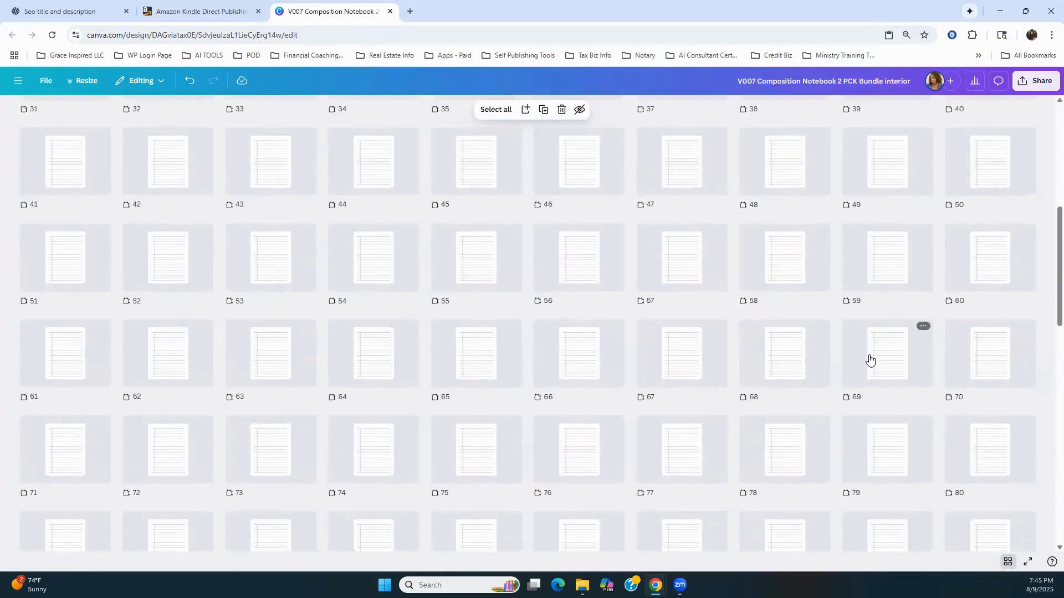
{"action": "scroll", "coordinate": [869, 363], "scroll_direction": "up", "scroll_amount": 4}
{"action": "scroll", "coordinate": [869, 363], "scroll_direction": "up", "scroll_amount": 2}
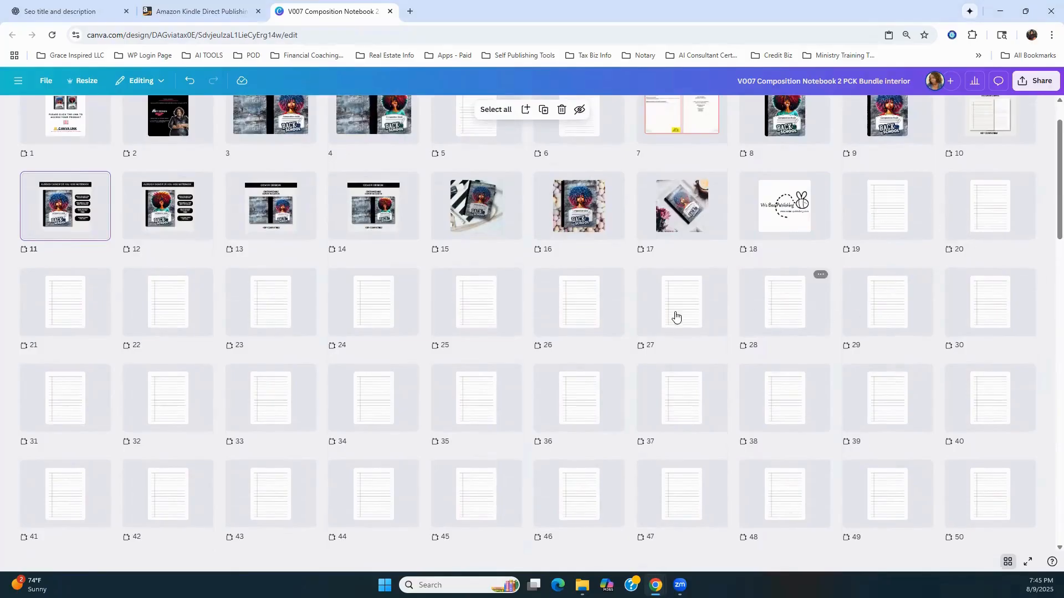
{"action": "scroll", "coordinate": [373, 373], "scroll_direction": "down", "scroll_amount": 4}
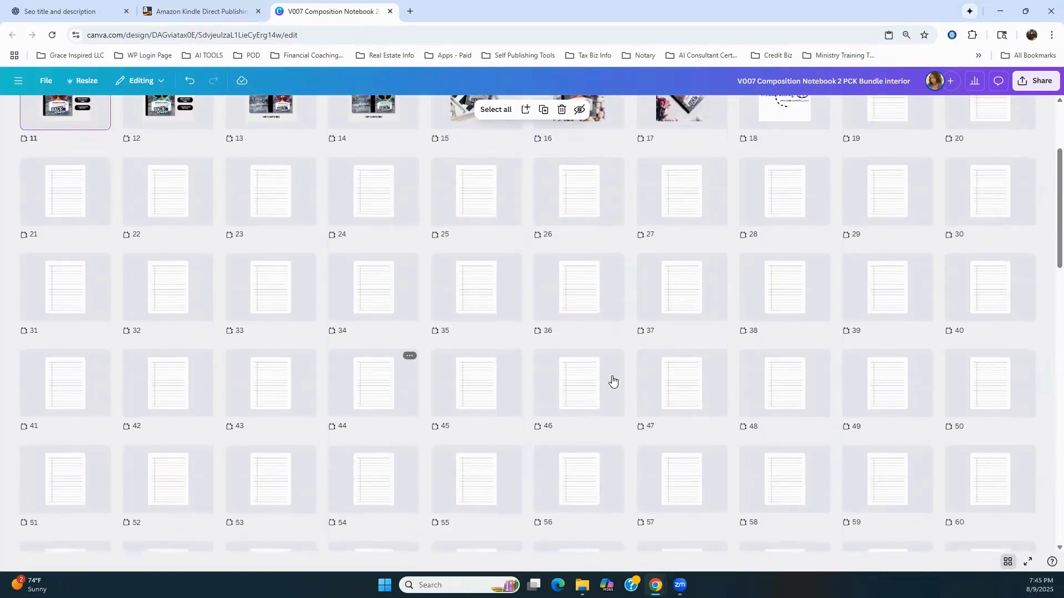
{"action": "scroll", "coordinate": [613, 380], "scroll_direction": "up", "scroll_amount": 5}
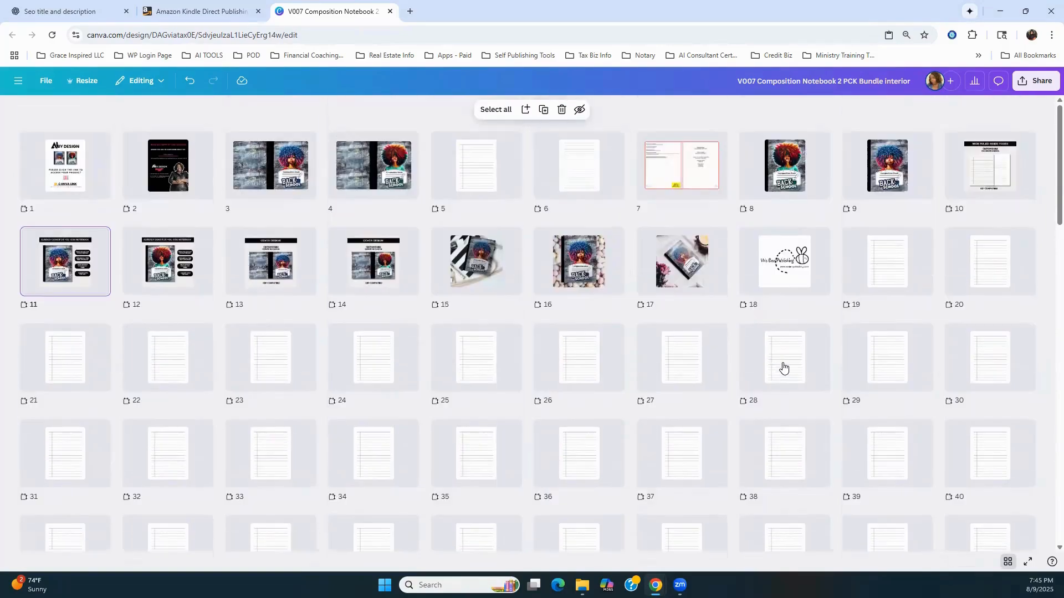
{"action": "left_click", "coordinate": [881, 270]}
{"action": "scroll", "coordinate": [958, 385], "scroll_direction": "down", "scroll_amount": 6}
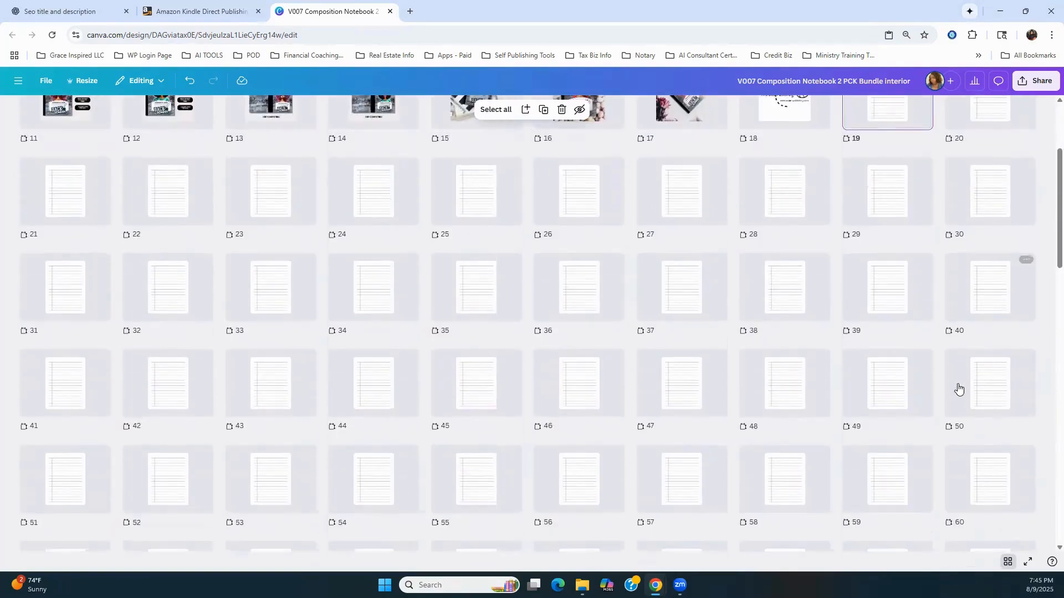
{"action": "scroll", "coordinate": [954, 382], "scroll_direction": "up", "scroll_amount": 6}
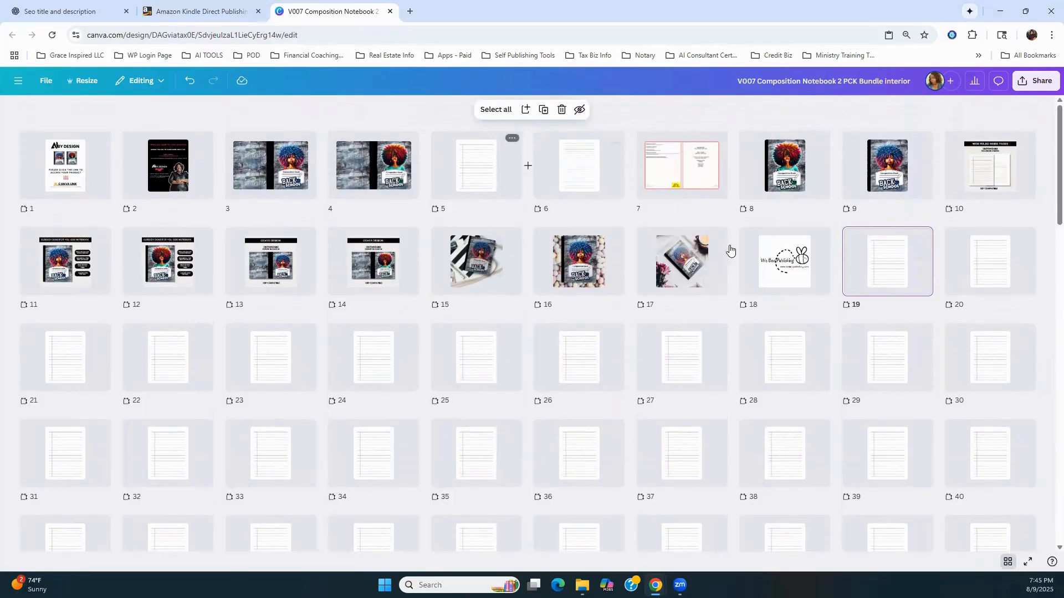
Move the lined interior from page 5 to directly after the bee logo page, ahead of the other lined pages
{"action": "left_click_drag", "start_coordinate": [473, 166], "coordinate": [834, 269]}
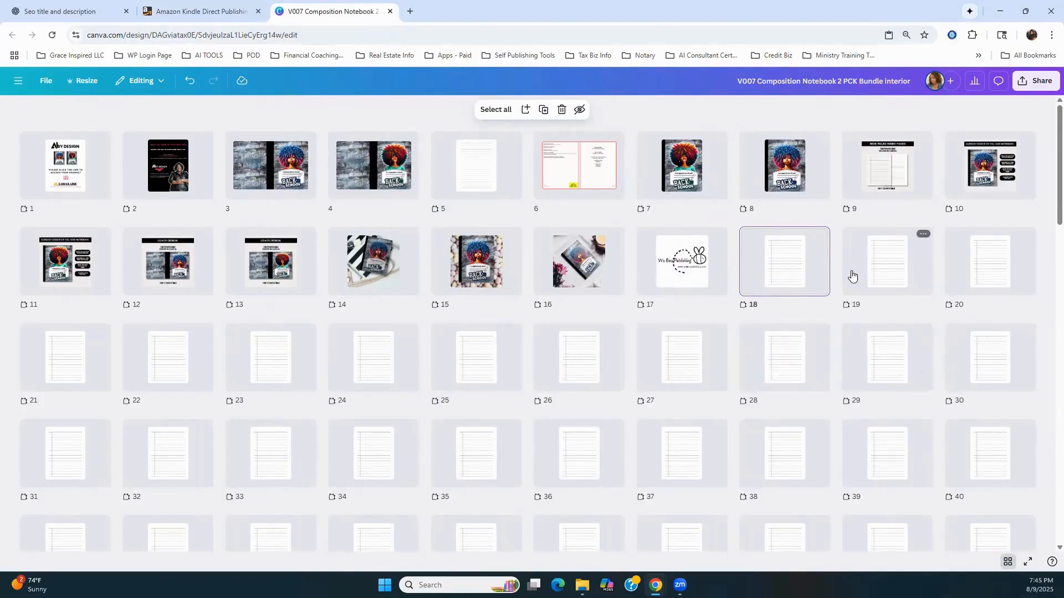
{"action": "left_click", "coordinate": [886, 267], "text": "shift"}
{"action": "left_click", "coordinate": [980, 277]}
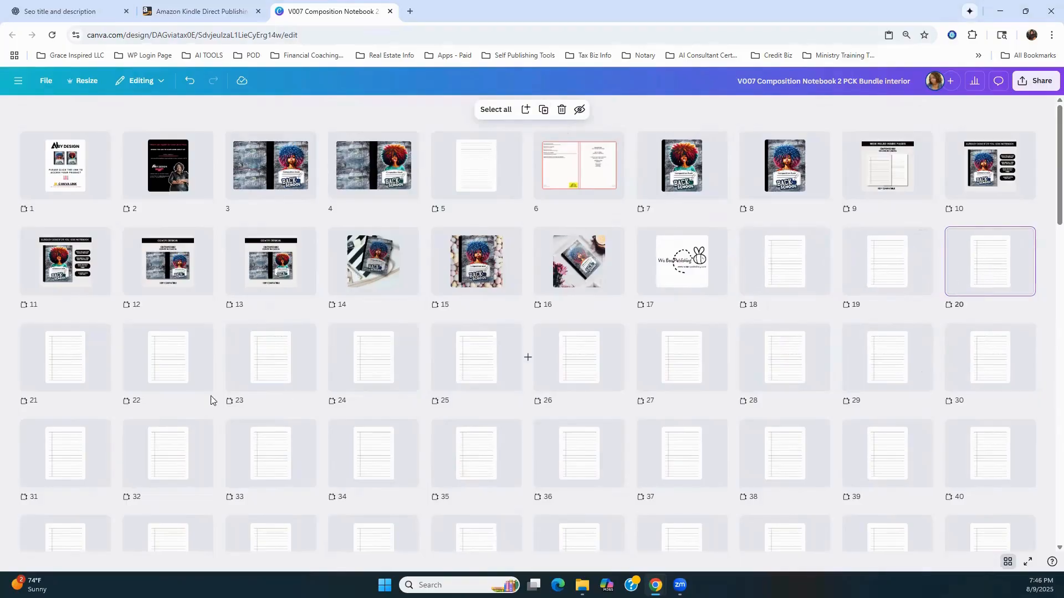
Select the ten lined pages 18 to 27 and check the page actions available for them, such as deleting, without applying any
{"action": "left_click", "coordinate": [786, 281]}
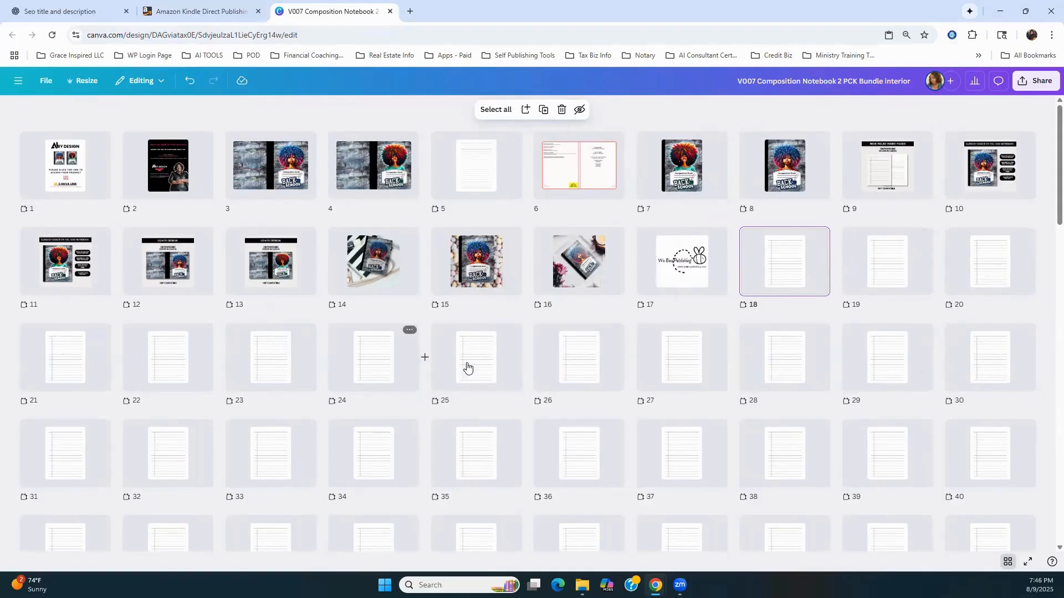
{"action": "left_click", "coordinate": [682, 357], "text": "shift"}
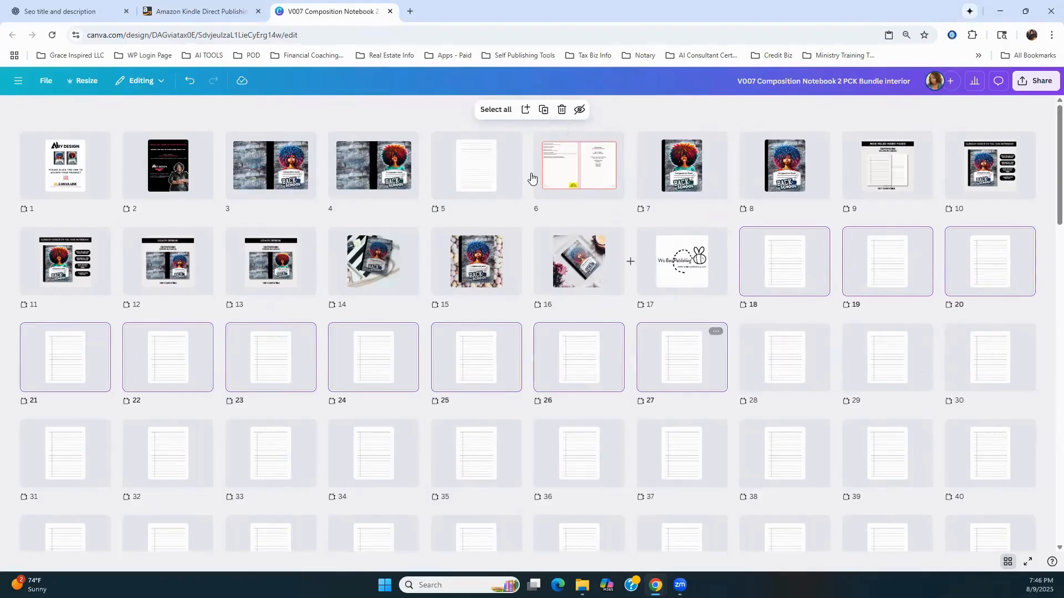
{"action": "right_click", "coordinate": [679, 338]}
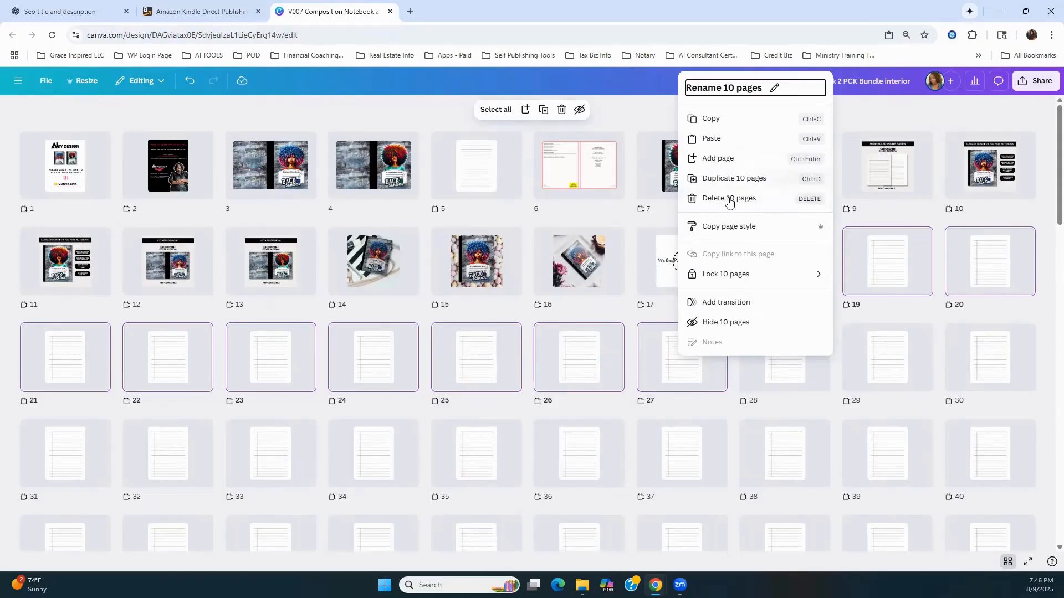
{"action": "left_click", "coordinate": [649, 118]}
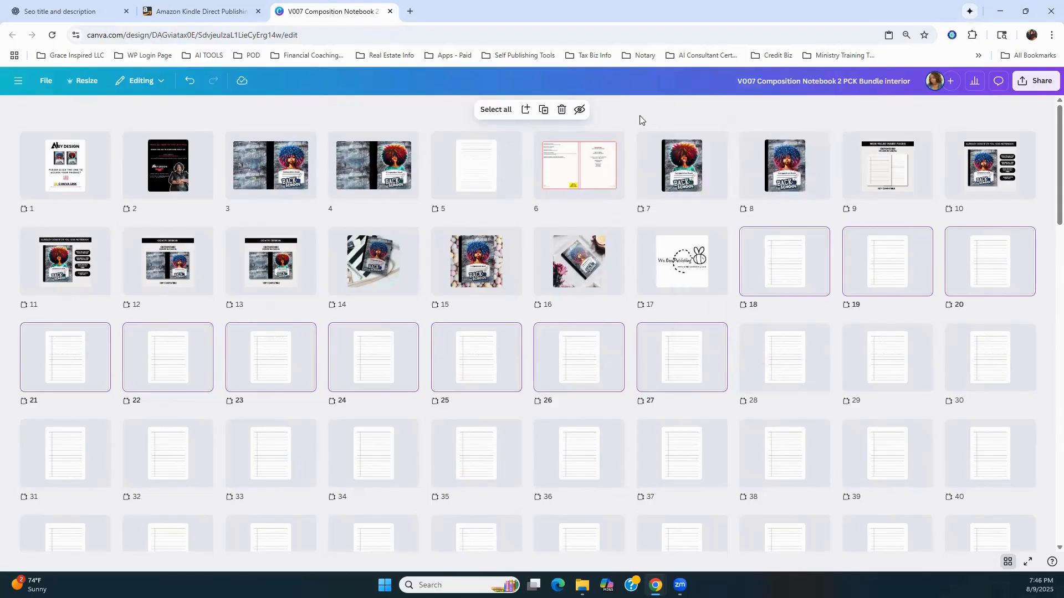
{"action": "scroll", "coordinate": [811, 430], "scroll_direction": "down", "scroll_amount": 12}
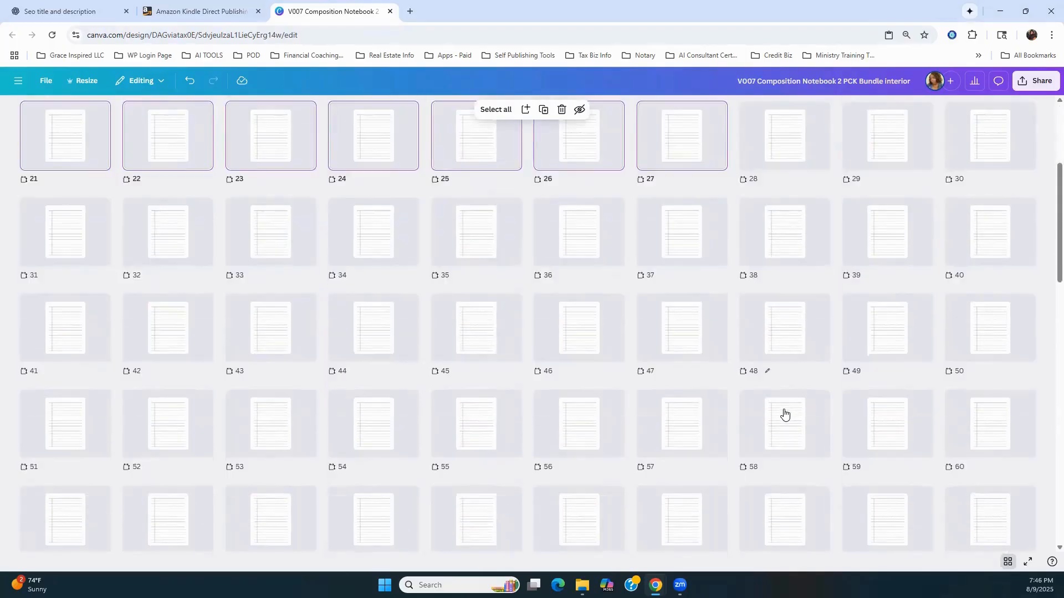
Look through the remaining lined interior pages in the grid view, and close the grid view
{"action": "scroll", "coordinate": [917, 368], "scroll_direction": "down", "scroll_amount": 8}
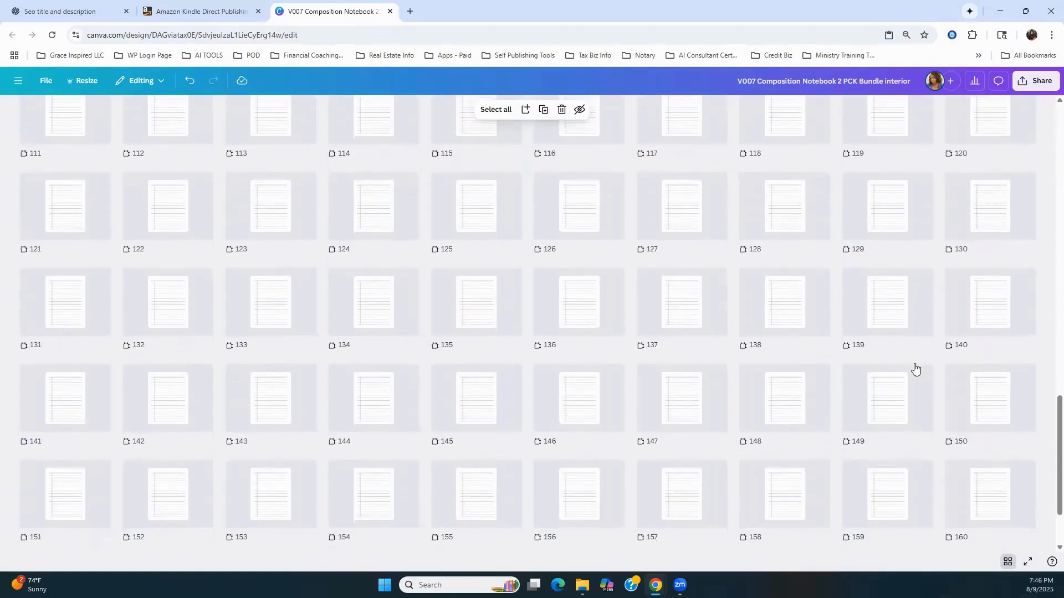
{"action": "scroll", "coordinate": [919, 364], "scroll_direction": "up", "scroll_amount": 8}
{"action": "scroll", "coordinate": [924, 349], "scroll_direction": "up", "scroll_amount": 12}
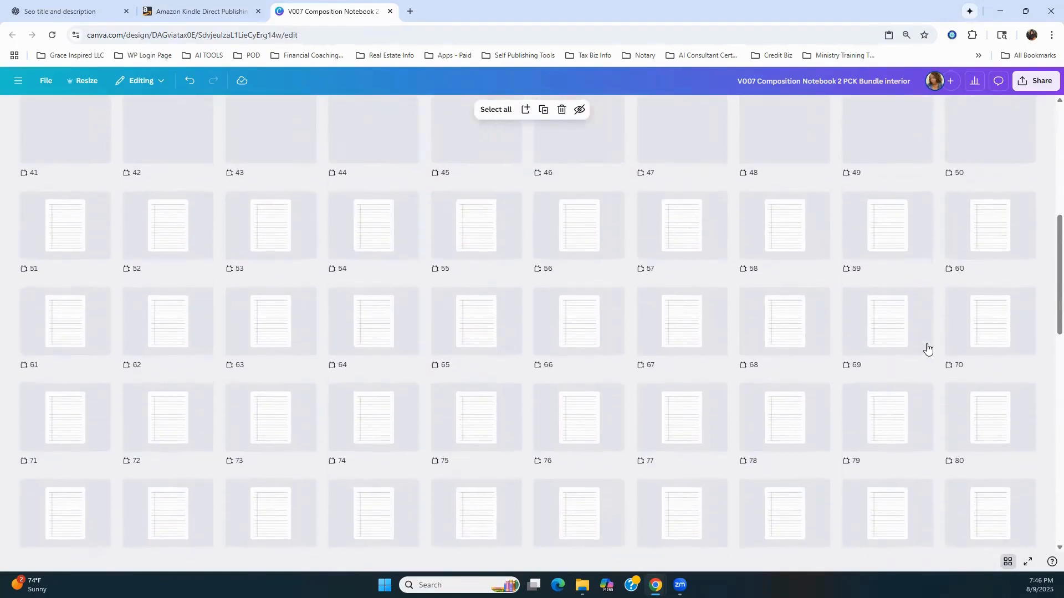
{"action": "left_click", "coordinate": [1009, 562]}
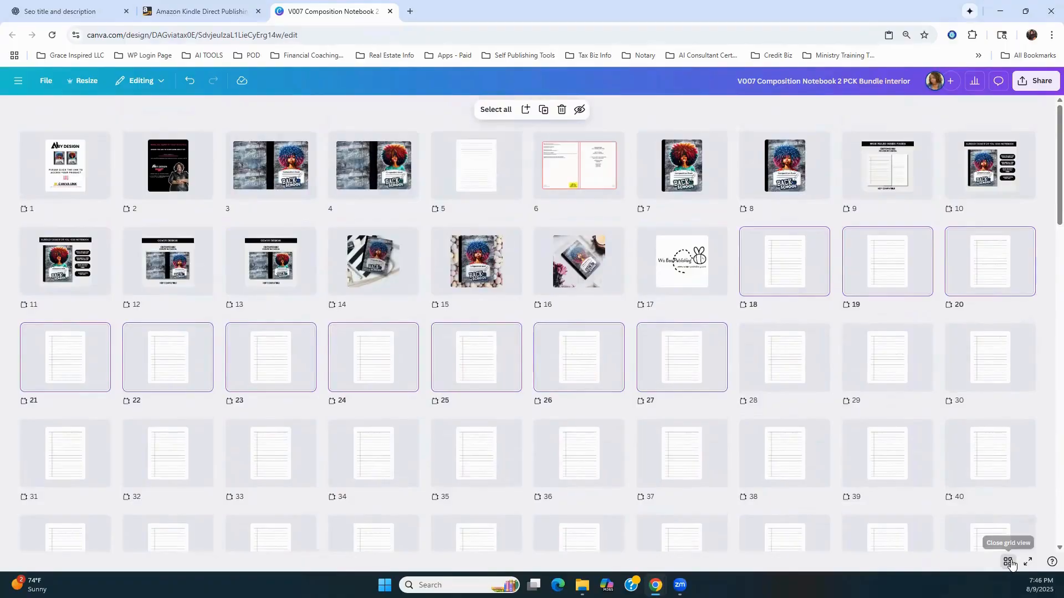
Return to the first lined page after the bee logo page, and set the design's download file type to PDF Print
{"action": "scroll", "coordinate": [798, 314], "scroll_direction": "down", "scroll_amount": 8}
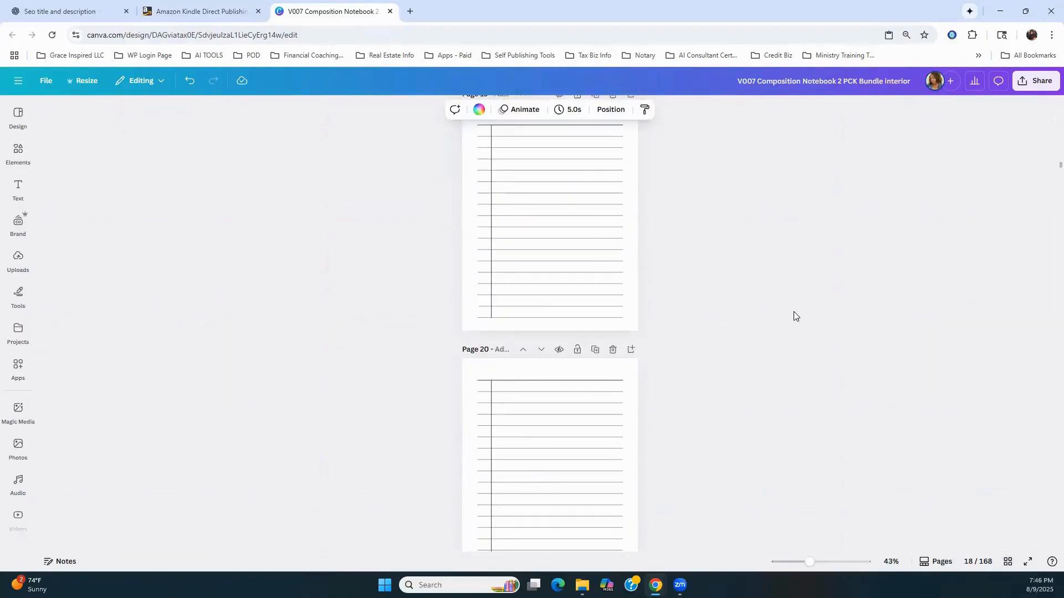
{"action": "scroll", "coordinate": [1022, 175], "scroll_direction": "up", "scroll_amount": 2}
{"action": "scroll", "coordinate": [1023, 176], "scroll_direction": "up", "scroll_amount": 1}
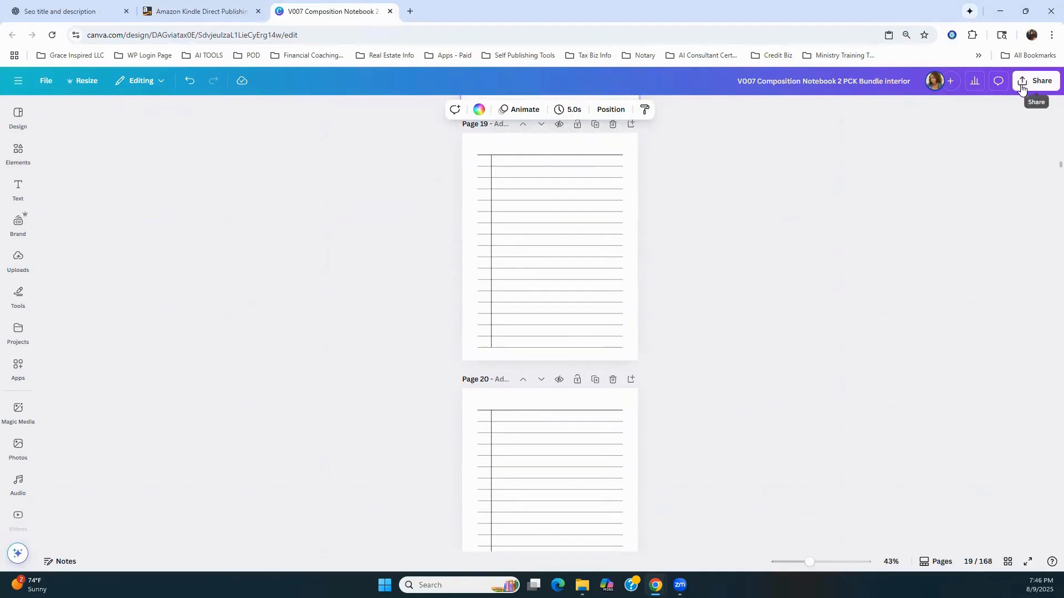
{"action": "scroll", "coordinate": [926, 220], "scroll_direction": "up", "scroll_amount": 3}
{"action": "scroll", "coordinate": [926, 222], "scroll_direction": "up", "scroll_amount": 10}
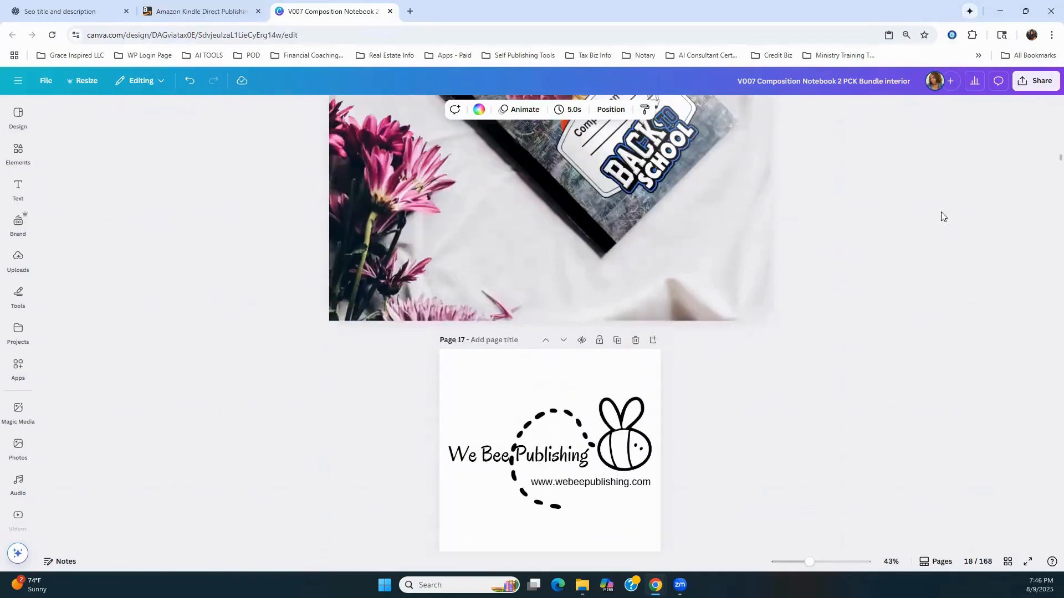
{"action": "scroll", "coordinate": [941, 212], "scroll_direction": "down", "scroll_amount": 6}
{"action": "left_click", "coordinate": [1035, 81]}
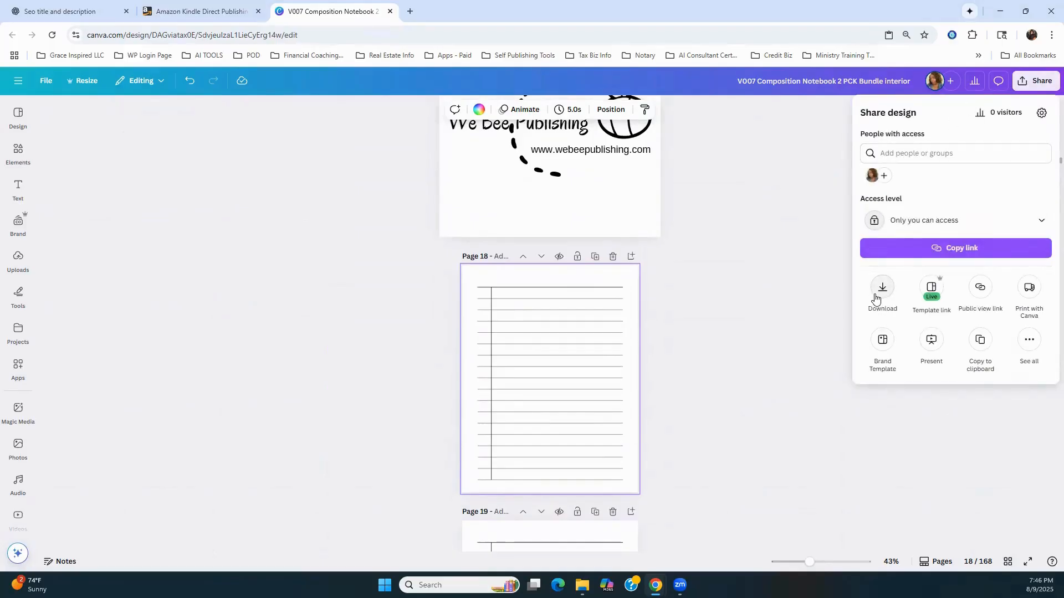
{"action": "left_click", "coordinate": [880, 297]}
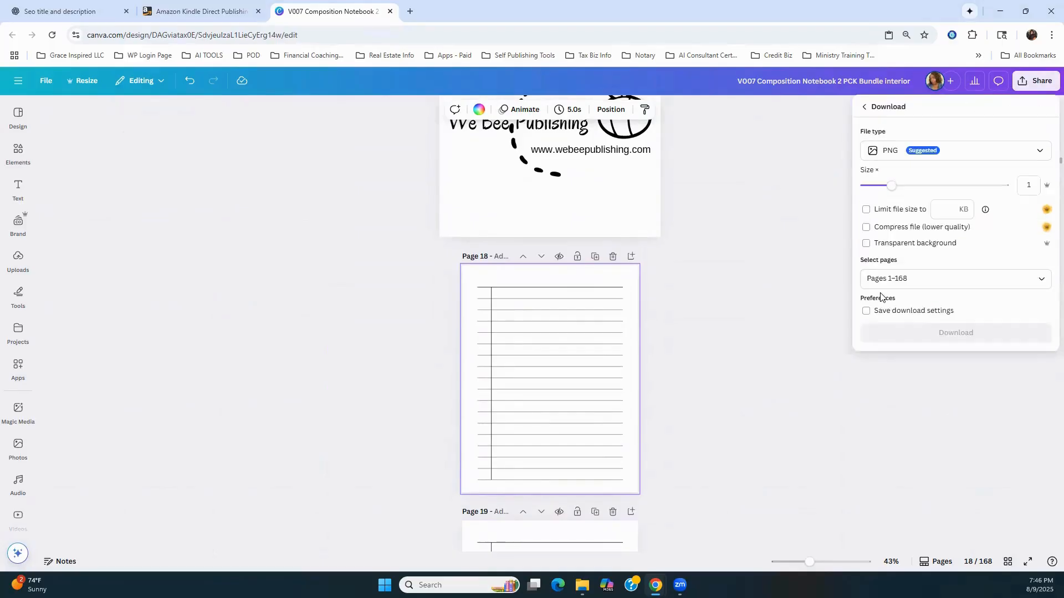
{"action": "left_click", "coordinate": [900, 151]}
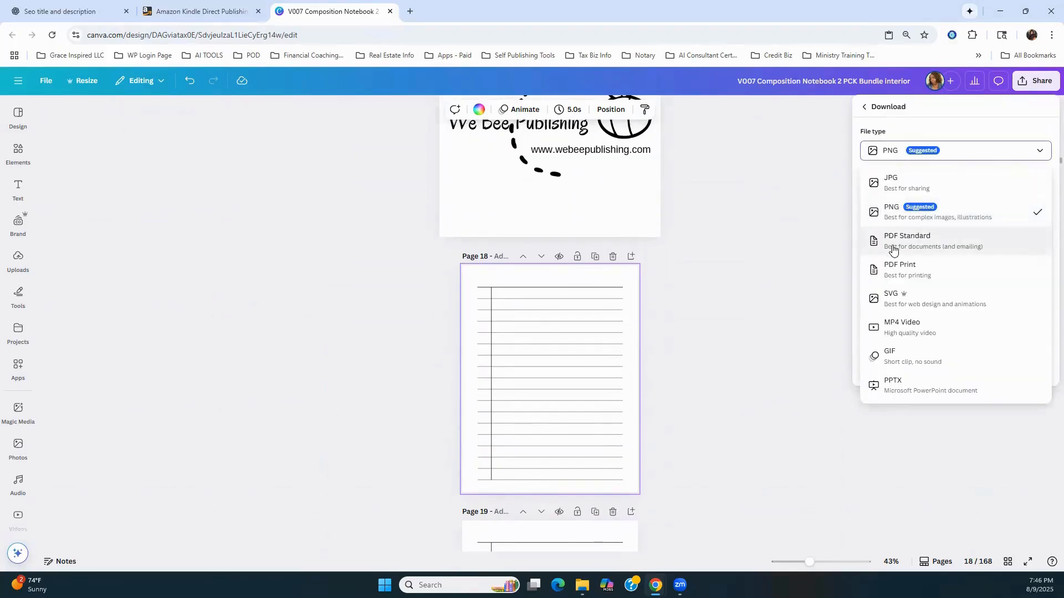
{"action": "left_click", "coordinate": [896, 270]}
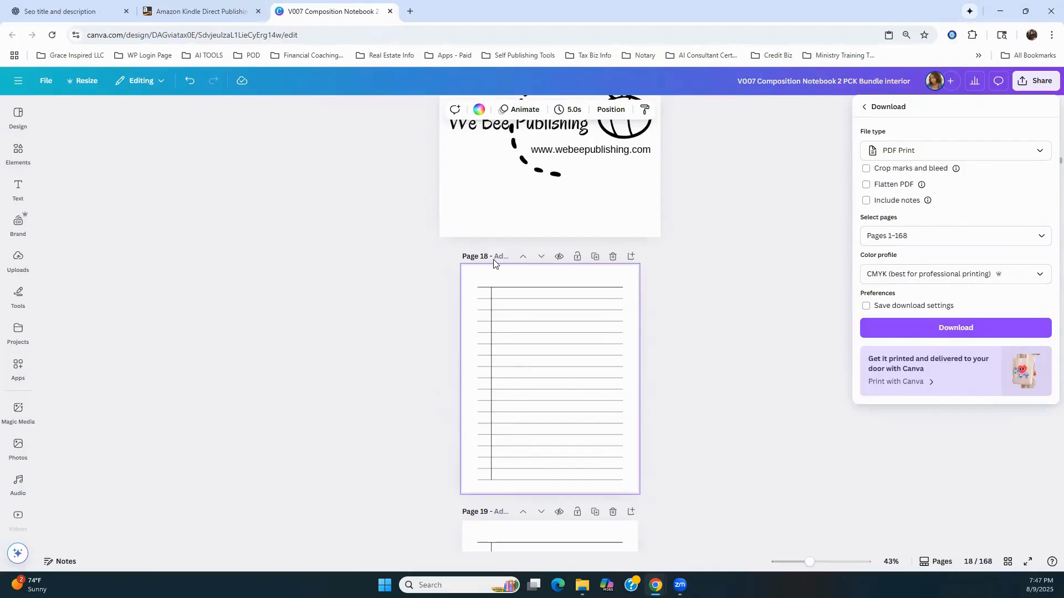
Limit the download selection to the lined interior pages 18-168, and close the download settings without downloading
{"action": "left_click", "coordinate": [893, 236]}
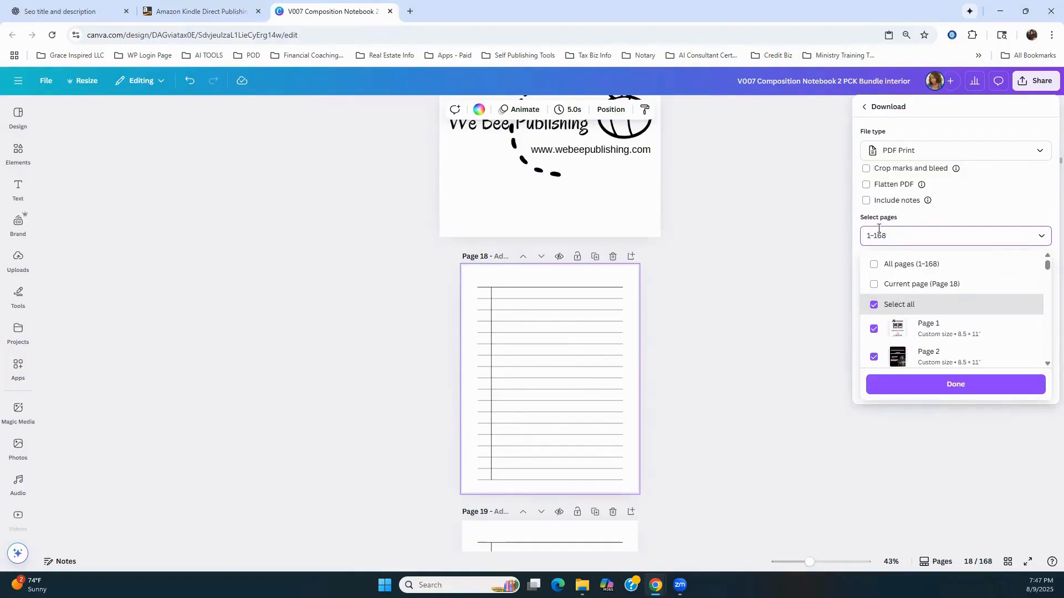
{"action": "type", "text": "8"}
{"action": "scroll", "coordinate": [897, 288], "scroll_direction": "down", "scroll_amount": 5}
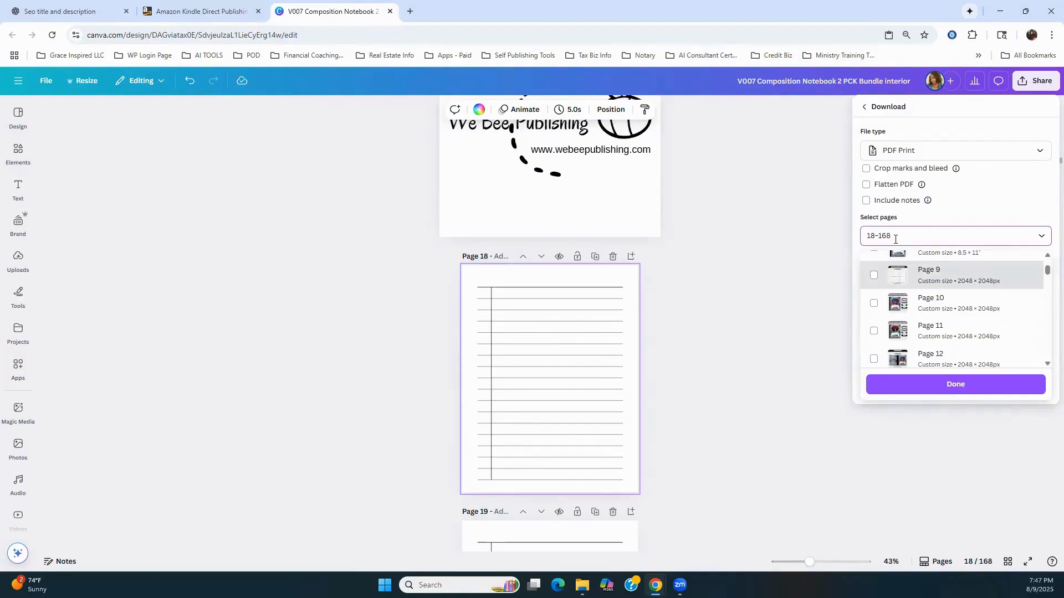
{"action": "scroll", "coordinate": [887, 299], "scroll_direction": "down", "scroll_amount": 8}
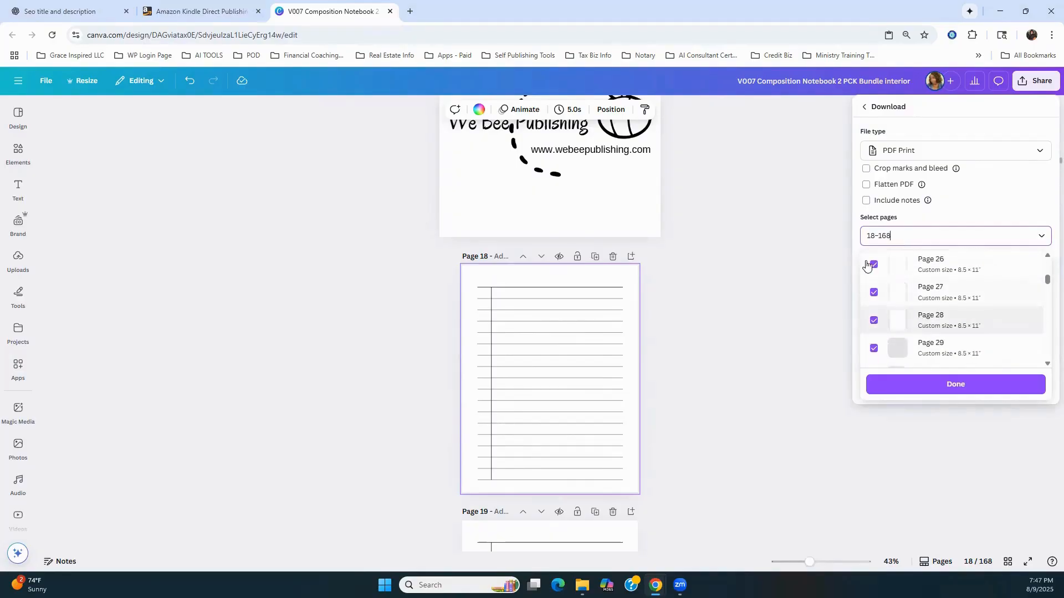
{"action": "left_click", "coordinate": [954, 383]}
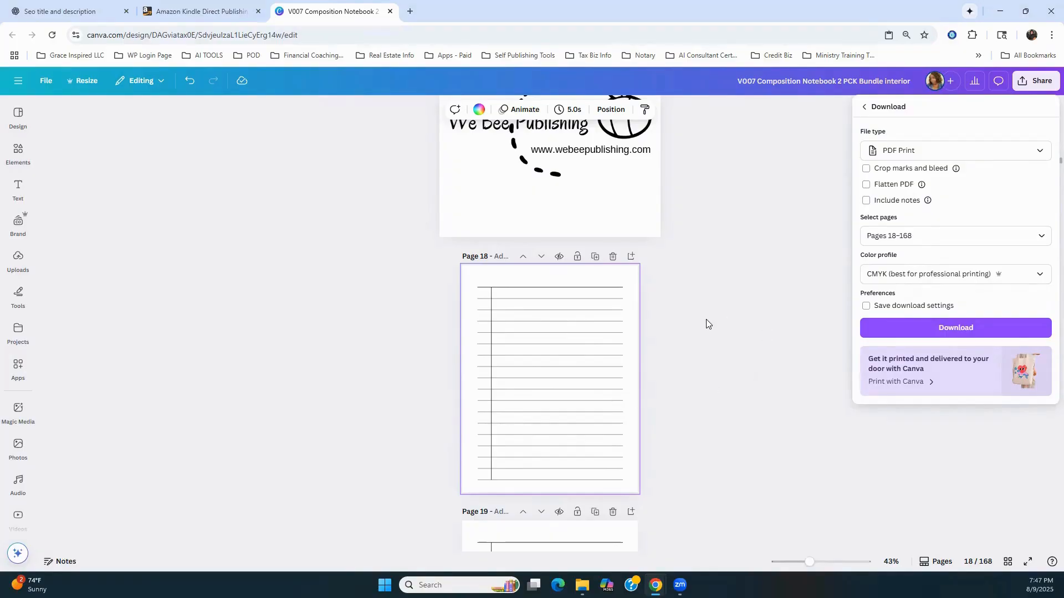
{"action": "left_click", "coordinate": [763, 244]}
{"action": "scroll", "coordinate": [775, 256], "scroll_direction": "down", "scroll_amount": 8}
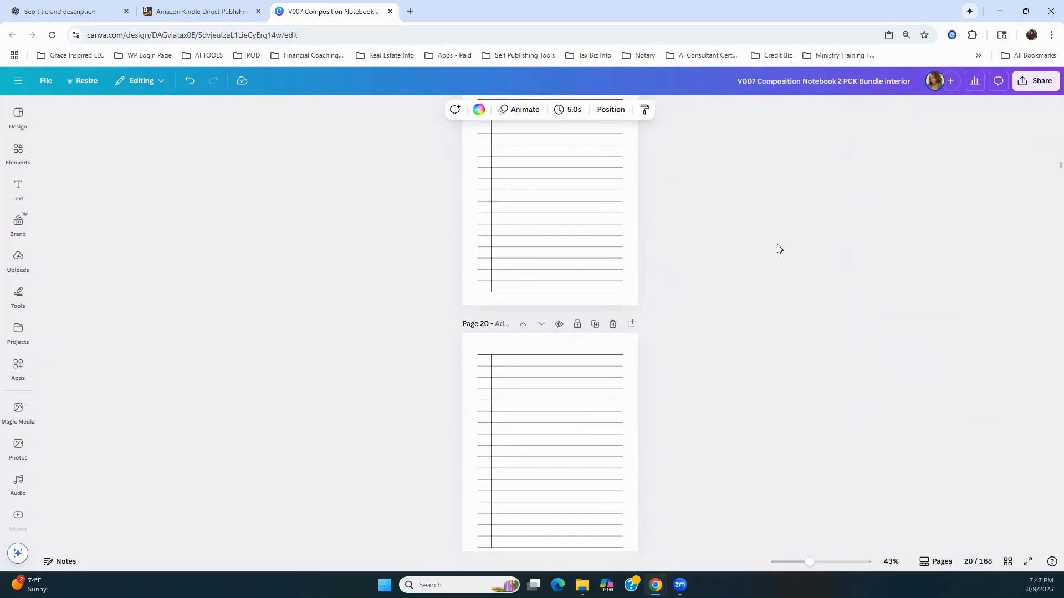
{"action": "scroll", "coordinate": [776, 247], "scroll_direction": "up", "scroll_amount": 10}
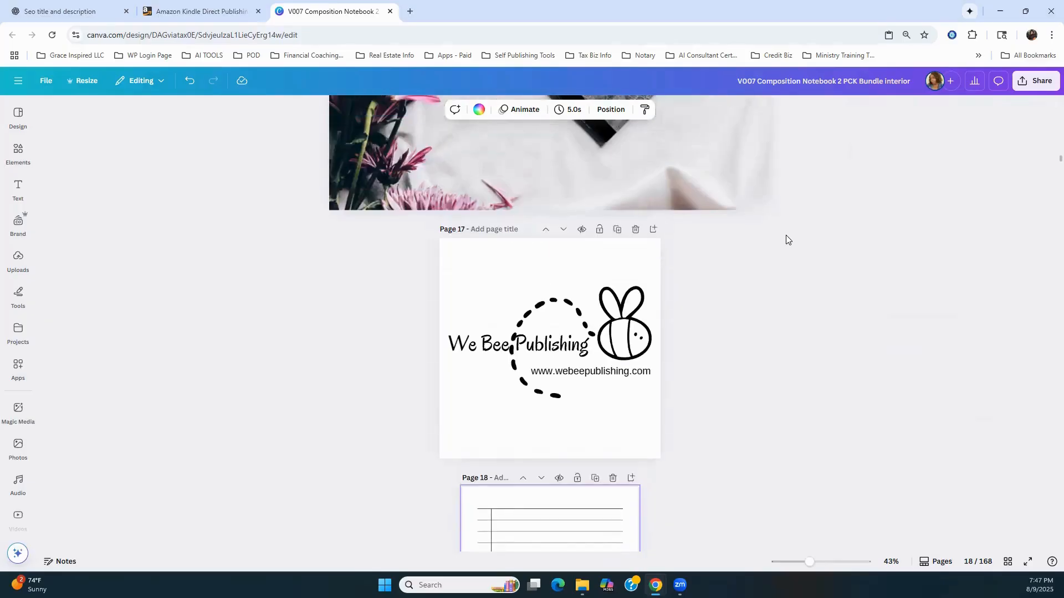
{"action": "scroll", "coordinate": [787, 239], "scroll_direction": "down", "scroll_amount": 7}
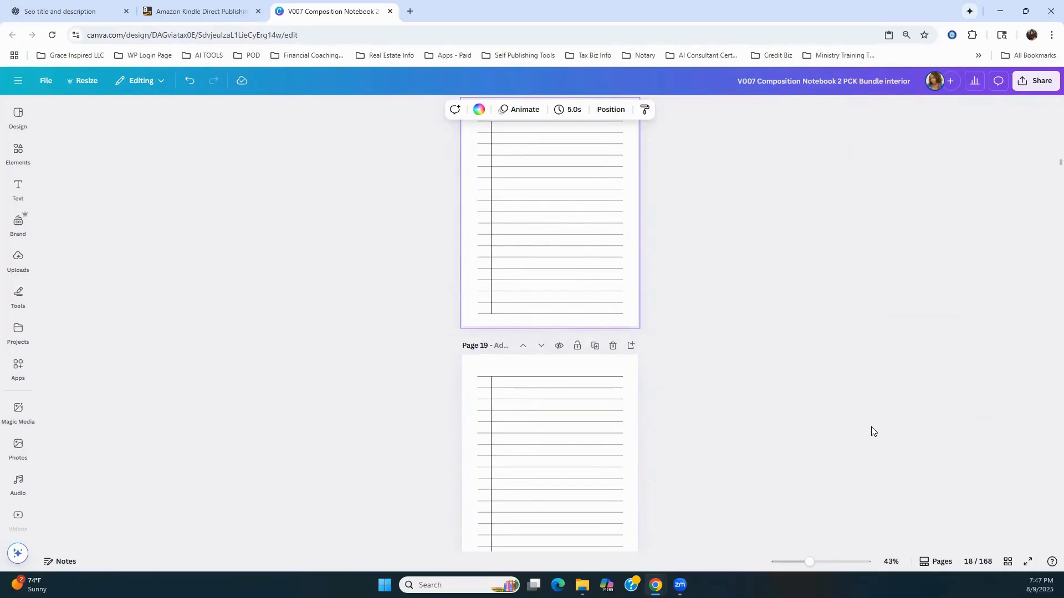
Switch to the ChatGPT conversation about the Amazon listing, highlight the suggested SEO title, and review the description and keywords beneath it
{"action": "left_click", "coordinate": [43, 11]}
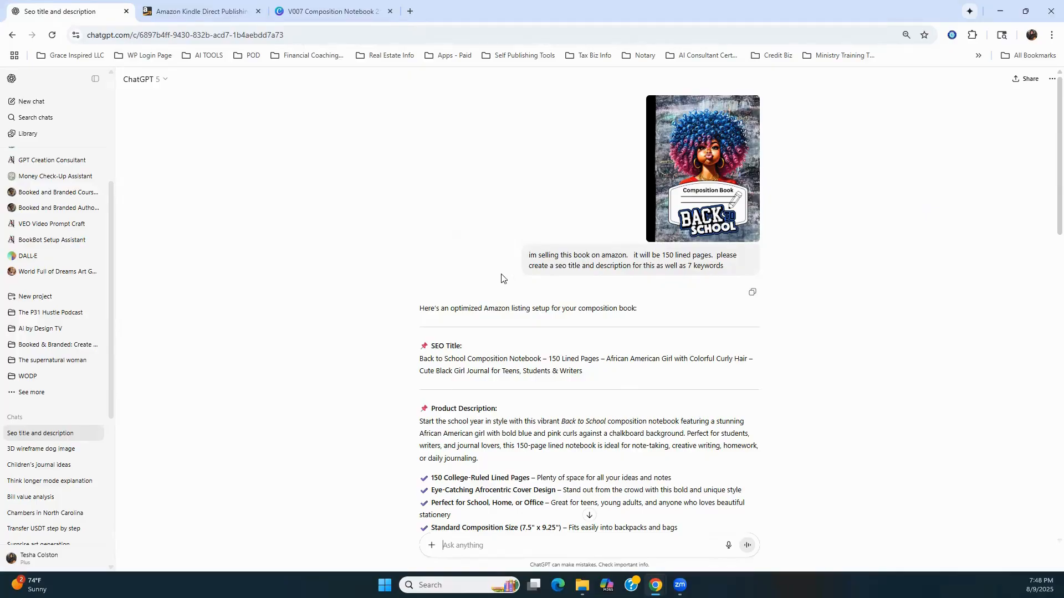
{"action": "scroll", "coordinate": [476, 326], "scroll_direction": "down", "scroll_amount": 2}
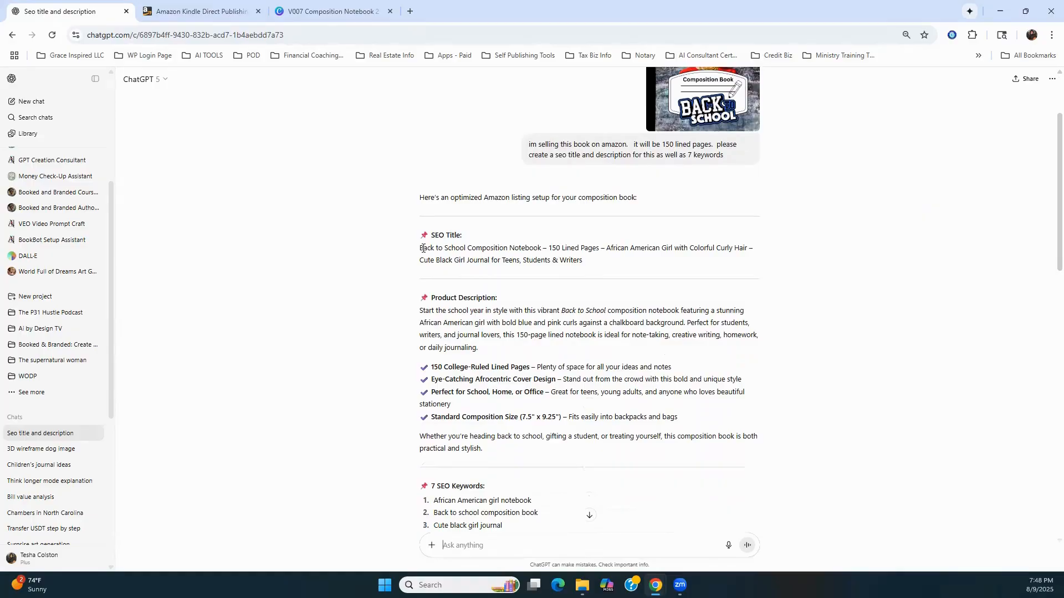
{"action": "left_click_drag", "start_coordinate": [420, 248], "coordinate": [619, 263]}
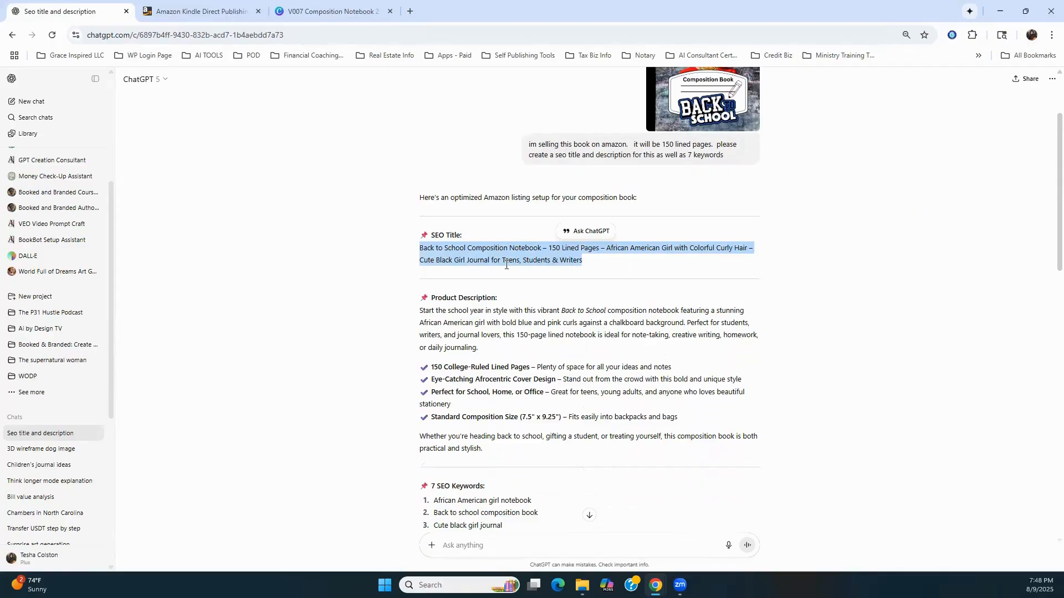
{"action": "scroll", "coordinate": [498, 304], "scroll_direction": "down", "scroll_amount": 1}
{"action": "scroll", "coordinate": [505, 288], "scroll_direction": "down", "scroll_amount": 2}
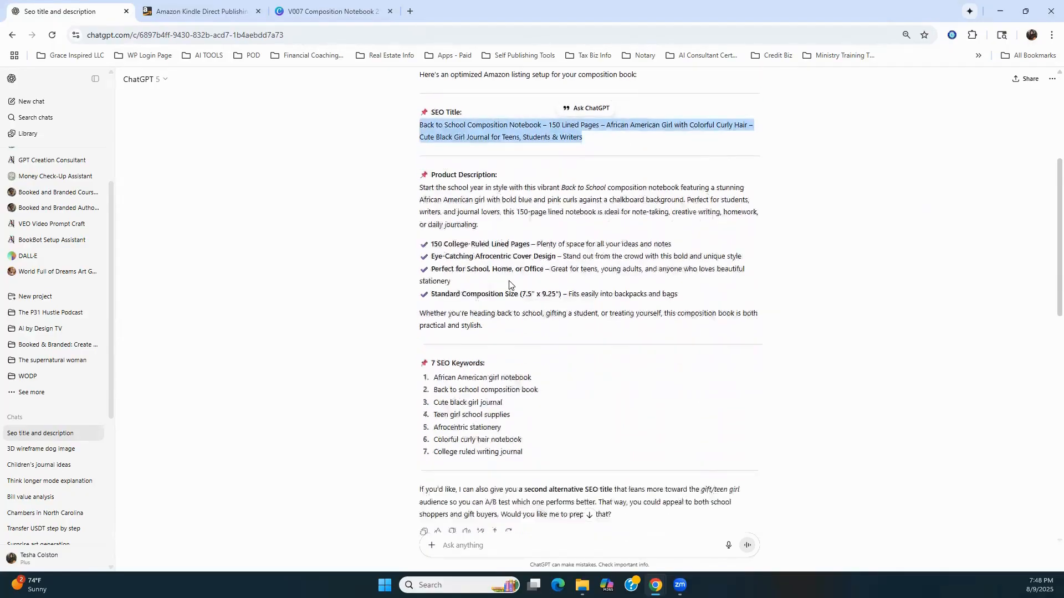
{"action": "scroll", "coordinate": [476, 255], "scroll_direction": "up", "scroll_amount": 2}
{"action": "scroll", "coordinate": [609, 201], "scroll_direction": "up", "scroll_amount": 2}
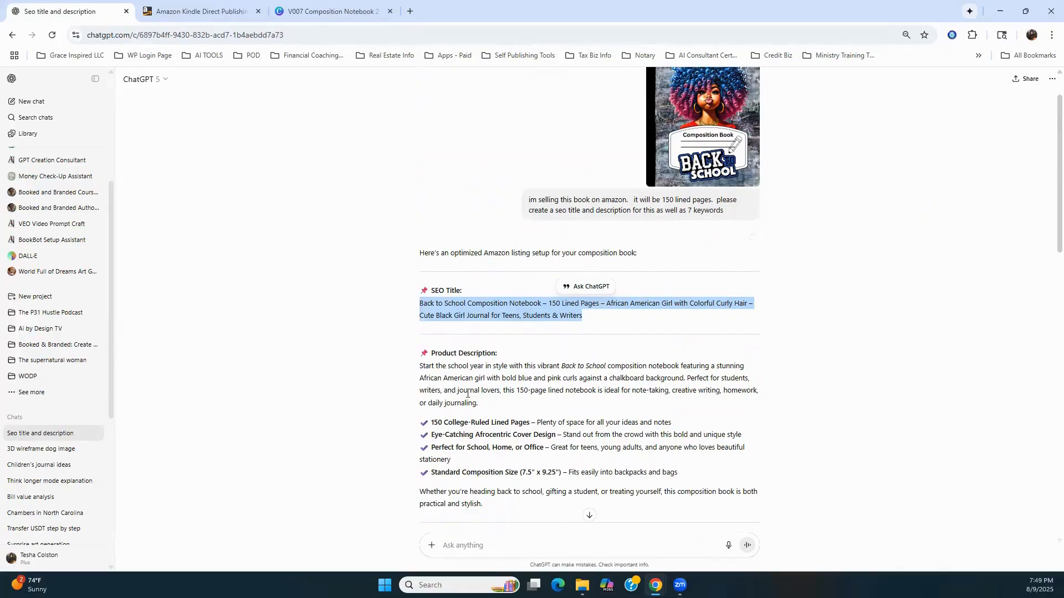
Read through the rest of the conversation, covering the back-cover quote ideas, the subtitle and the category suggestions
{"action": "scroll", "coordinate": [495, 391], "scroll_direction": "down", "scroll_amount": 2}
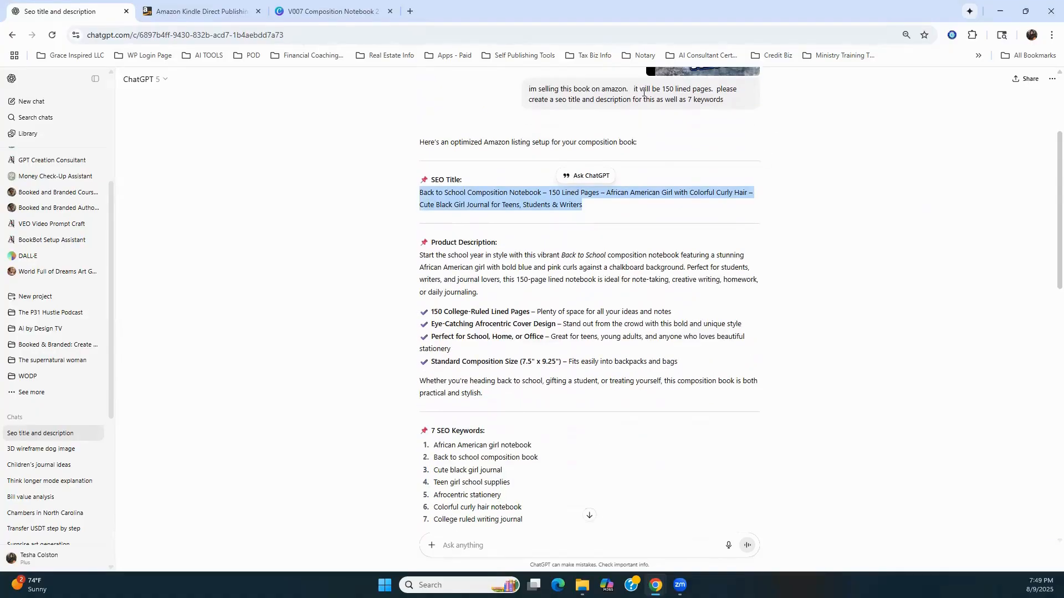
{"action": "scroll", "coordinate": [638, 175], "scroll_direction": "down", "scroll_amount": 7}
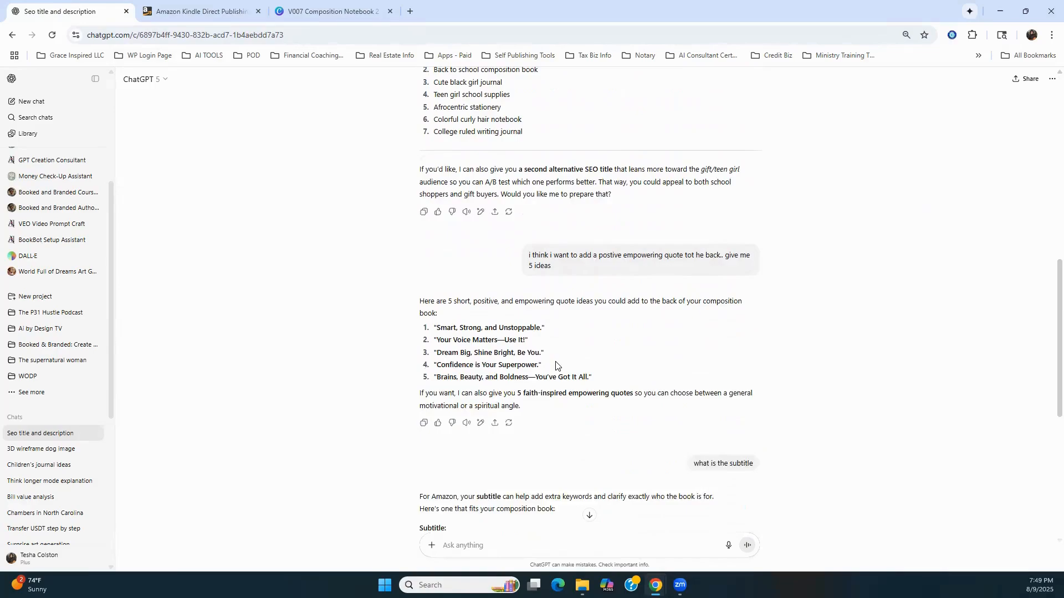
{"action": "scroll", "coordinate": [654, 294], "scroll_direction": "down", "scroll_amount": 4}
{"action": "scroll", "coordinate": [721, 299], "scroll_direction": "up", "scroll_amount": 6}
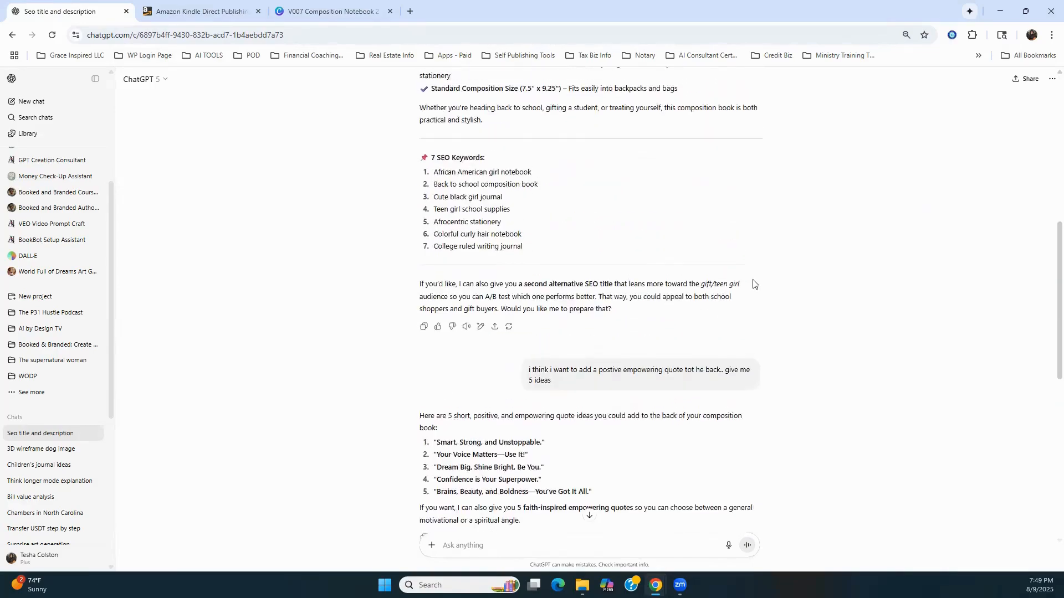
{"action": "scroll", "coordinate": [754, 284], "scroll_direction": "up", "scroll_amount": 8}
{"action": "scroll", "coordinate": [776, 277], "scroll_direction": "down", "scroll_amount": 3}
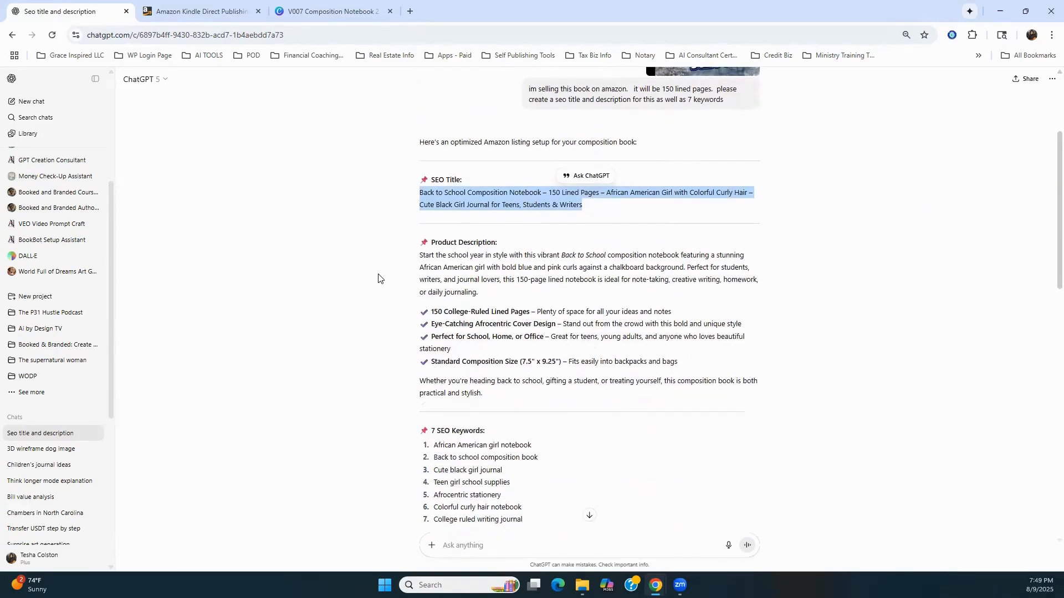
{"action": "left_click", "coordinate": [378, 278]}
{"action": "scroll", "coordinate": [490, 320], "scroll_direction": "down", "scroll_amount": 2}
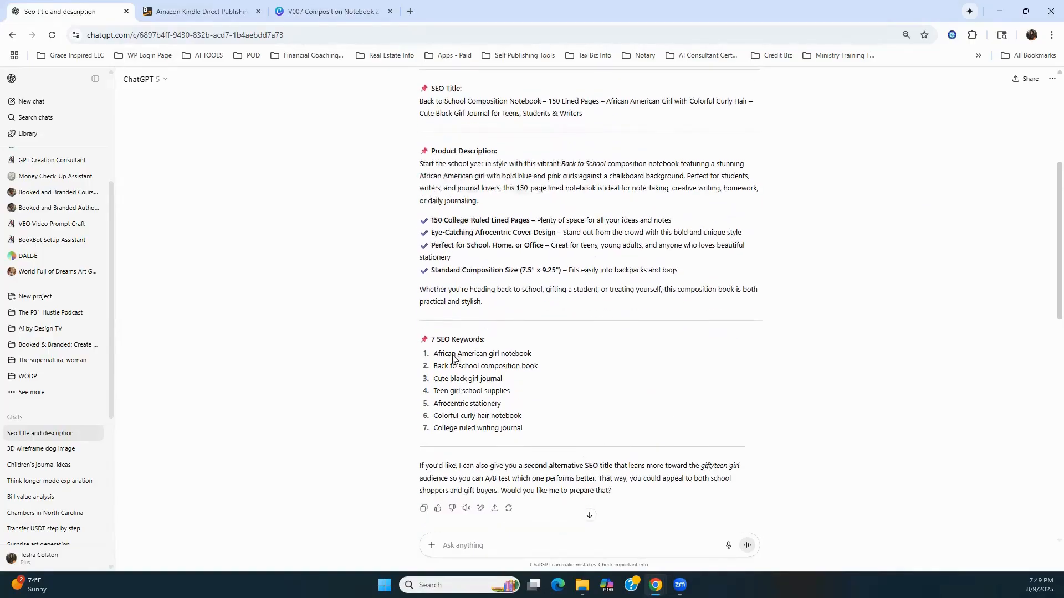
{"action": "scroll", "coordinate": [460, 366], "scroll_direction": "down", "scroll_amount": 3}
{"action": "scroll", "coordinate": [463, 360], "scroll_direction": "down", "scroll_amount": 8}
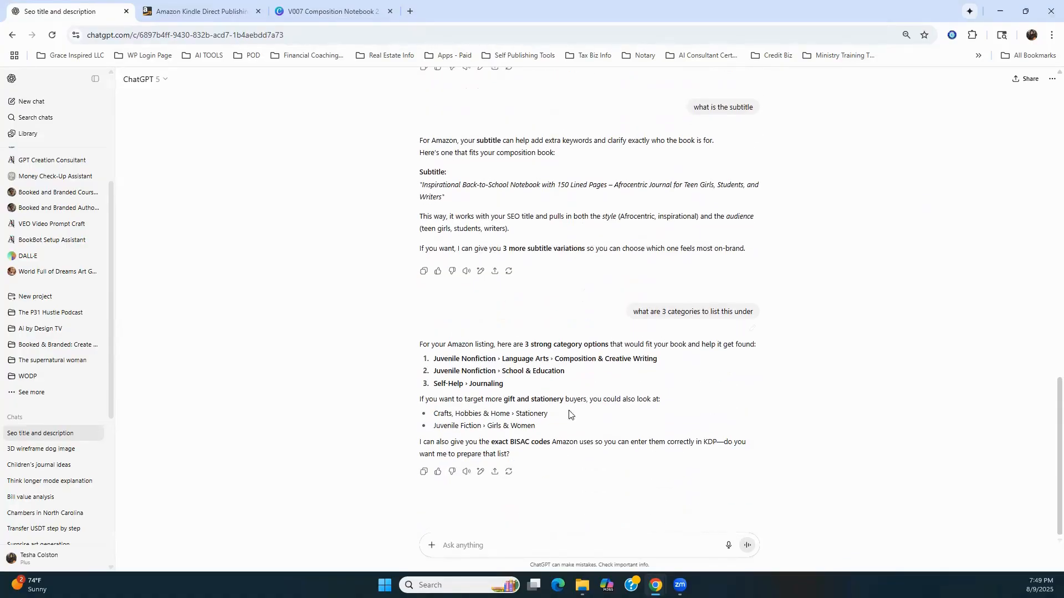
{"action": "scroll", "coordinate": [571, 416], "scroll_direction": "up", "scroll_amount": 10}
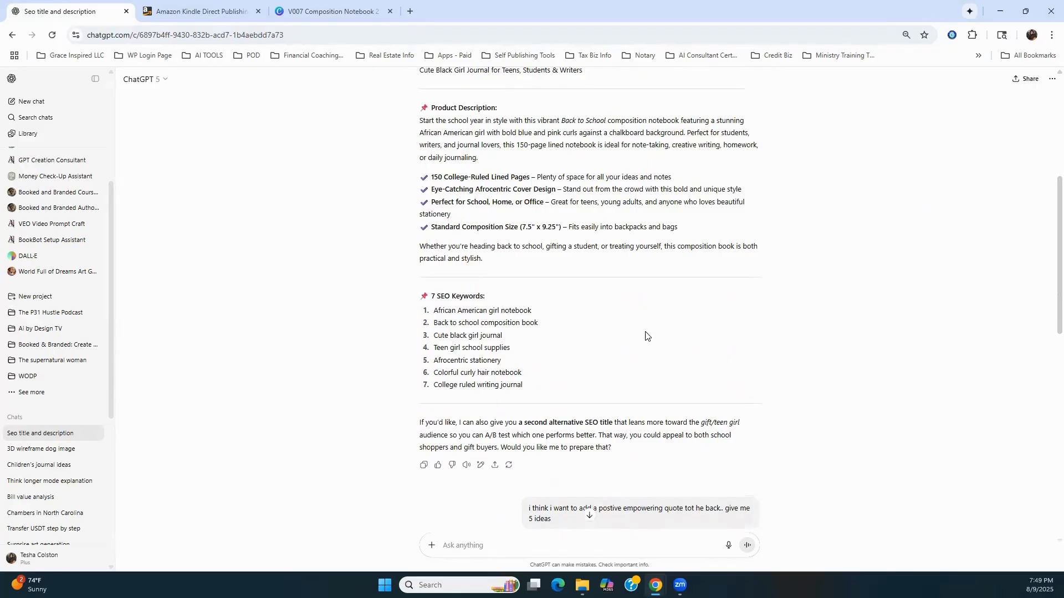
{"action": "scroll", "coordinate": [642, 334], "scroll_direction": "down", "scroll_amount": 5}
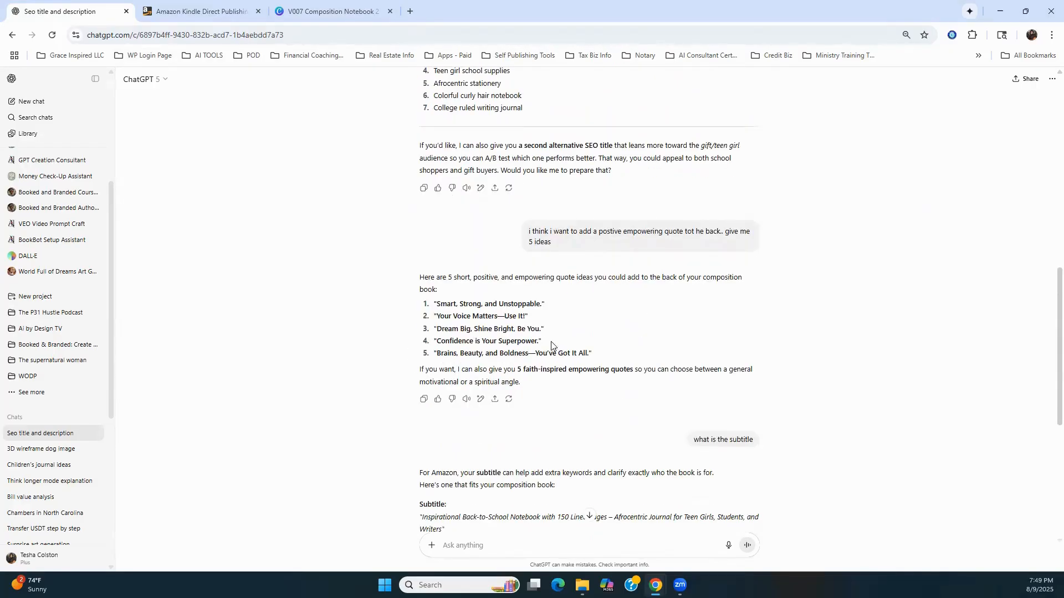
Switch back to the Canva notebook design and go back to the full wraparound cover on page 3
{"action": "left_click", "coordinate": [321, 11]}
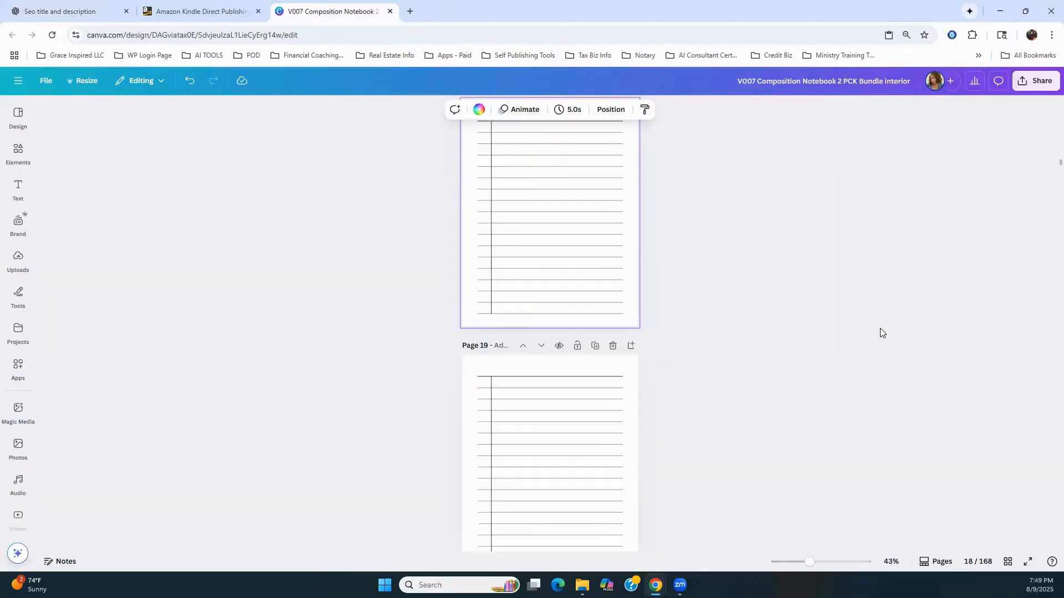
{"action": "scroll", "coordinate": [881, 321], "scroll_direction": "up", "scroll_amount": 1}
{"action": "scroll", "coordinate": [881, 327], "scroll_direction": "up", "scroll_amount": 15}
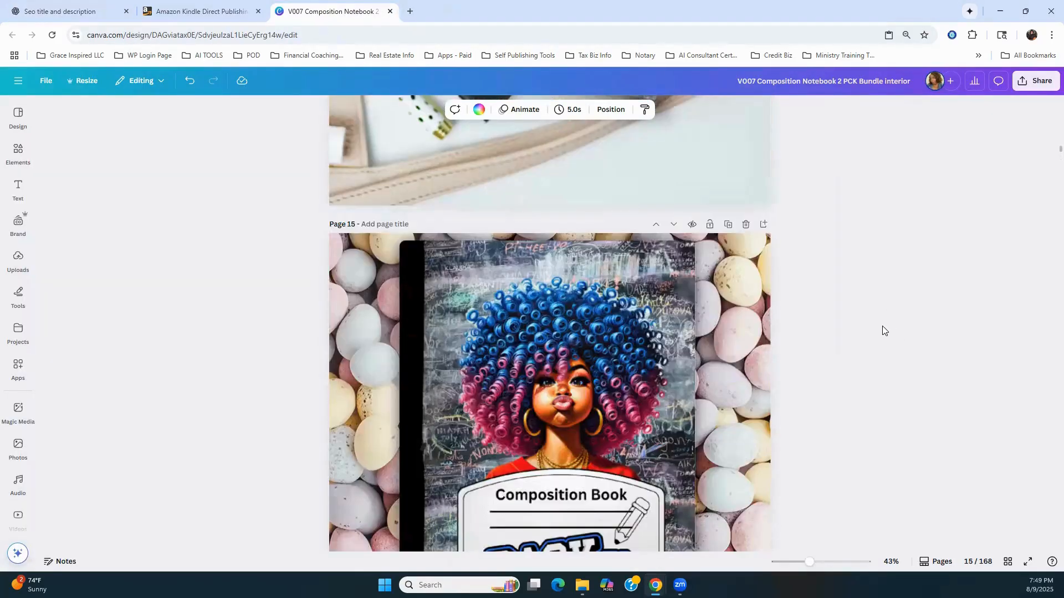
{"action": "scroll", "coordinate": [885, 337], "scroll_direction": "up", "scroll_amount": 3}
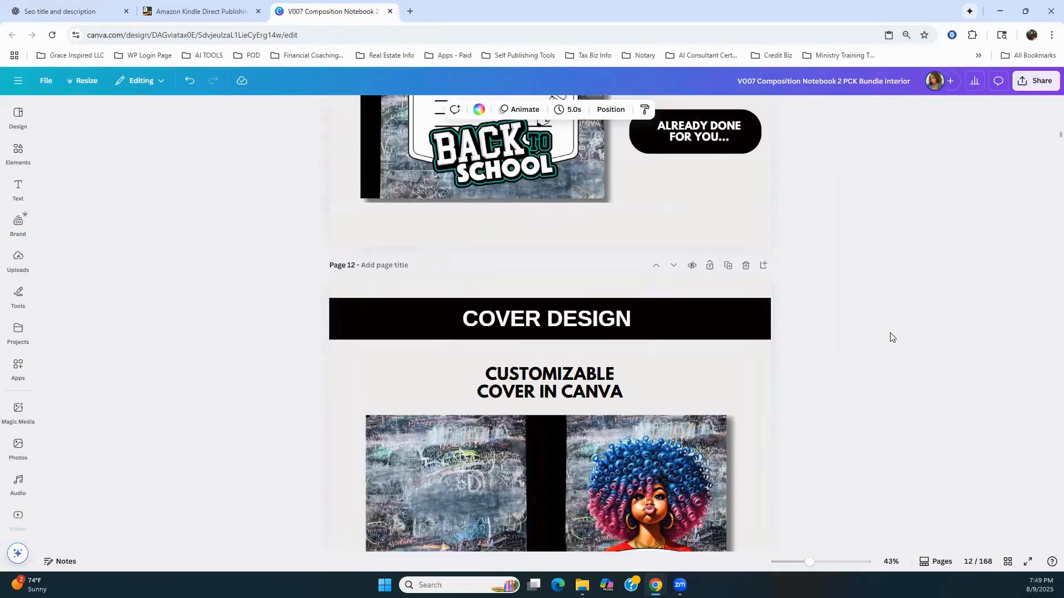
{"action": "scroll", "coordinate": [888, 355], "scroll_direction": "up", "scroll_amount": 6}
{"action": "scroll", "coordinate": [888, 382], "scroll_direction": "up", "scroll_amount": 6}
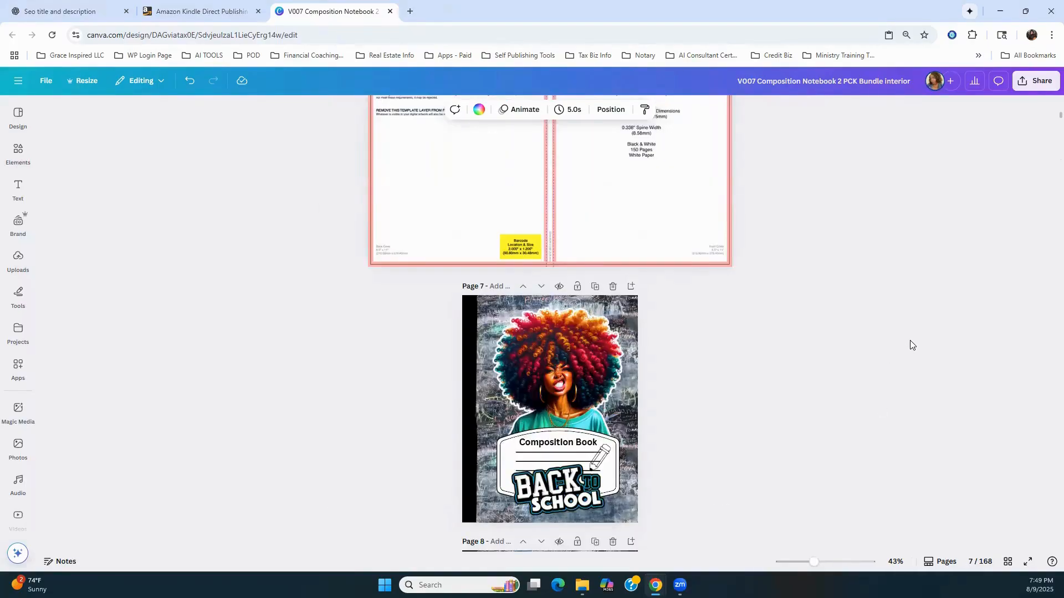
{"action": "scroll", "coordinate": [911, 340], "scroll_direction": "up", "scroll_amount": 10}
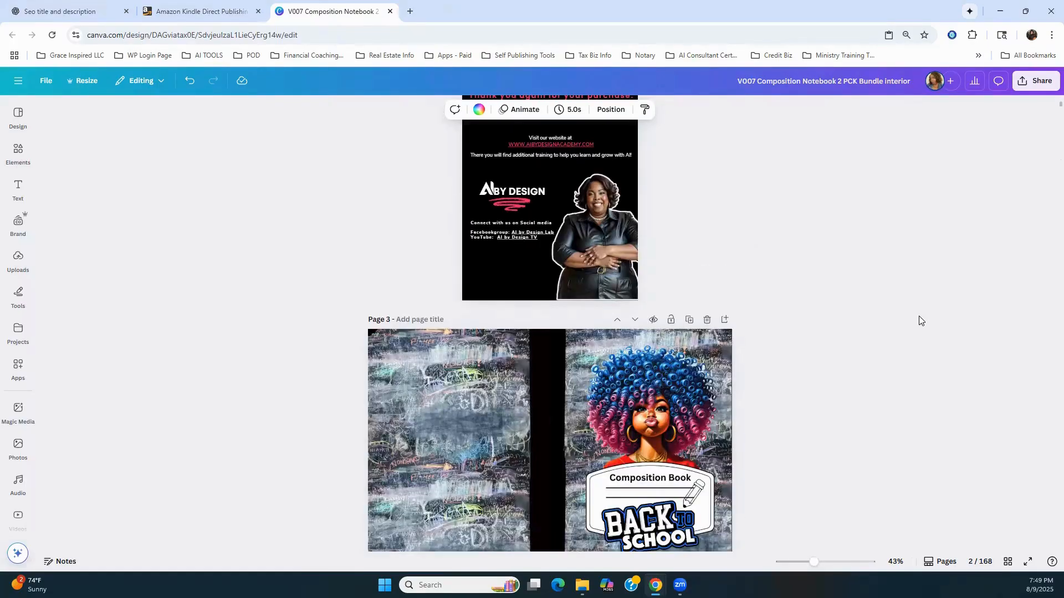
Review the two wraparound back-to-school covers on pages 3 and 4 and the lined sheet on page 5
{"action": "scroll", "coordinate": [919, 320], "scroll_direction": "down", "scroll_amount": 1}
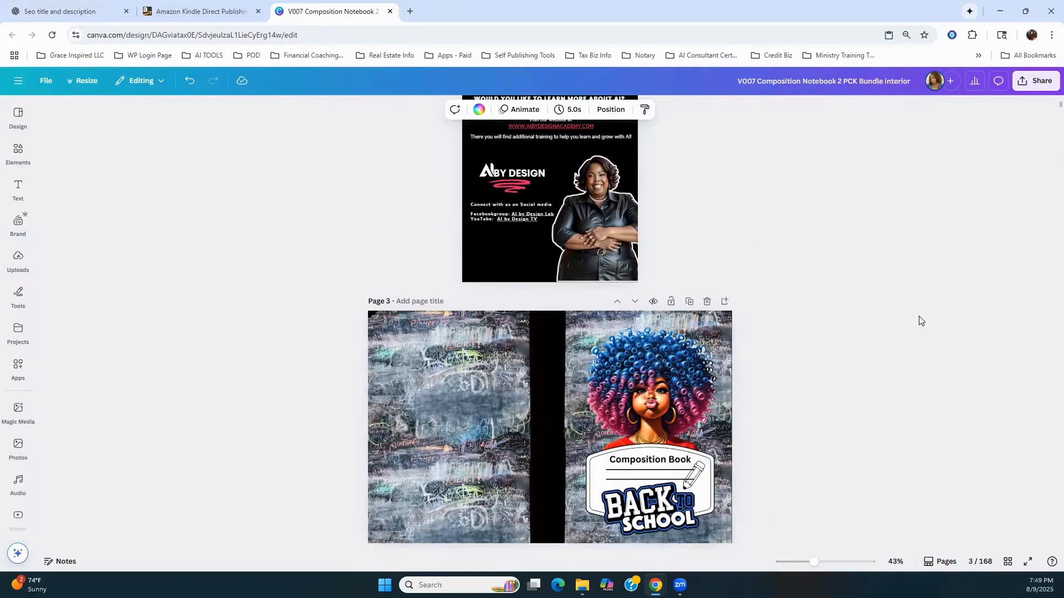
{"action": "scroll", "coordinate": [919, 320], "scroll_direction": "down", "scroll_amount": 2}
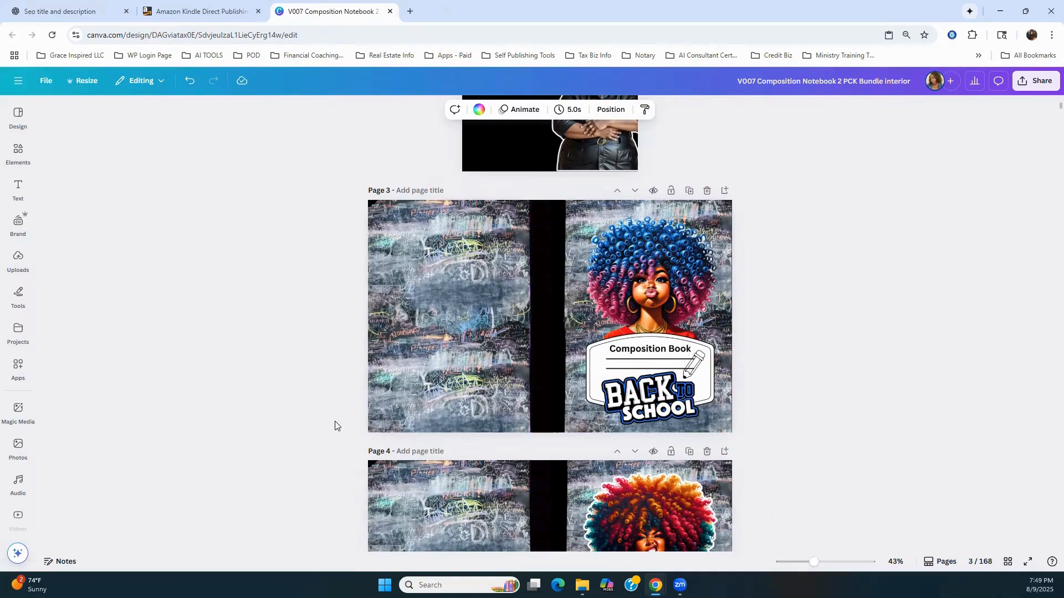
{"action": "scroll", "coordinate": [337, 427], "scroll_direction": "down", "scroll_amount": 1}
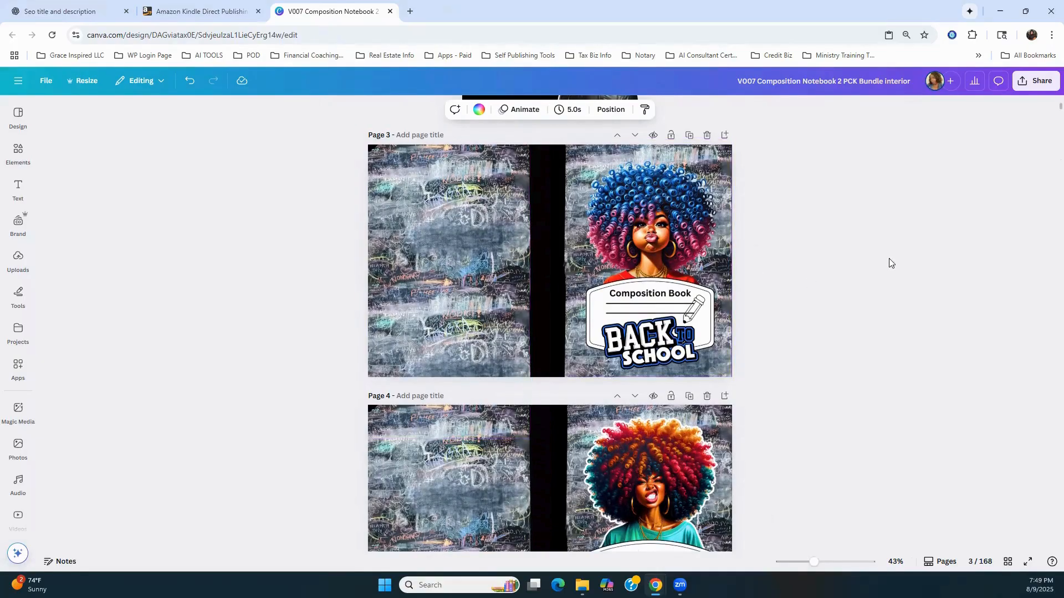
{"action": "scroll", "coordinate": [829, 319], "scroll_direction": "down", "scroll_amount": 2}
{"action": "scroll", "coordinate": [829, 314], "scroll_direction": "down", "scroll_amount": 4}
{"action": "scroll", "coordinate": [779, 217], "scroll_direction": "up", "scroll_amount": 3}
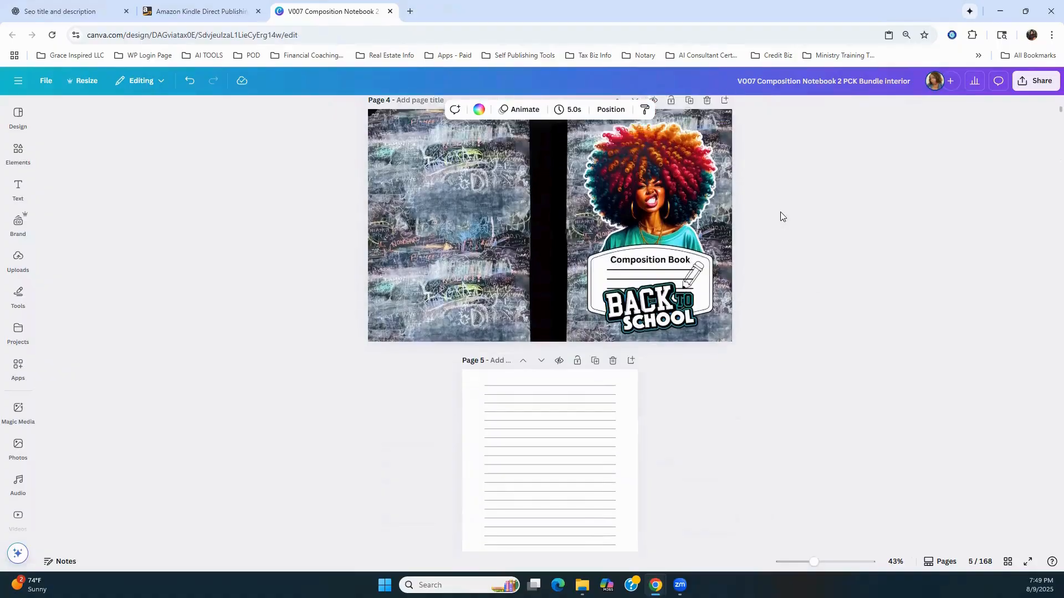
{"action": "scroll", "coordinate": [689, 430], "scroll_direction": "down", "scroll_amount": 3}
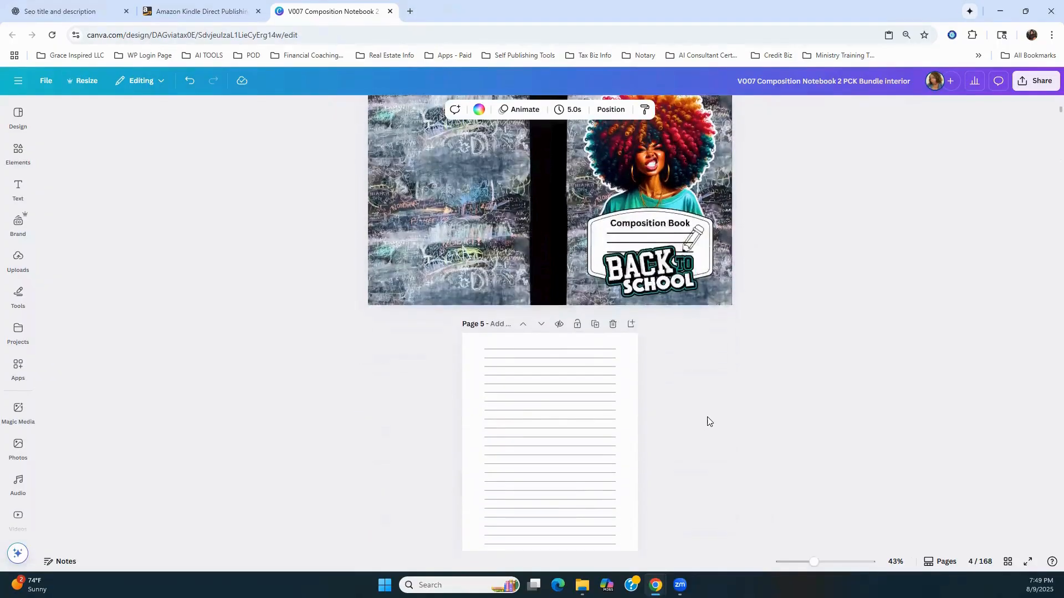
{"action": "scroll", "coordinate": [707, 419], "scroll_direction": "up", "scroll_amount": 3}
{"action": "scroll", "coordinate": [708, 419], "scroll_direction": "up", "scroll_amount": 4}
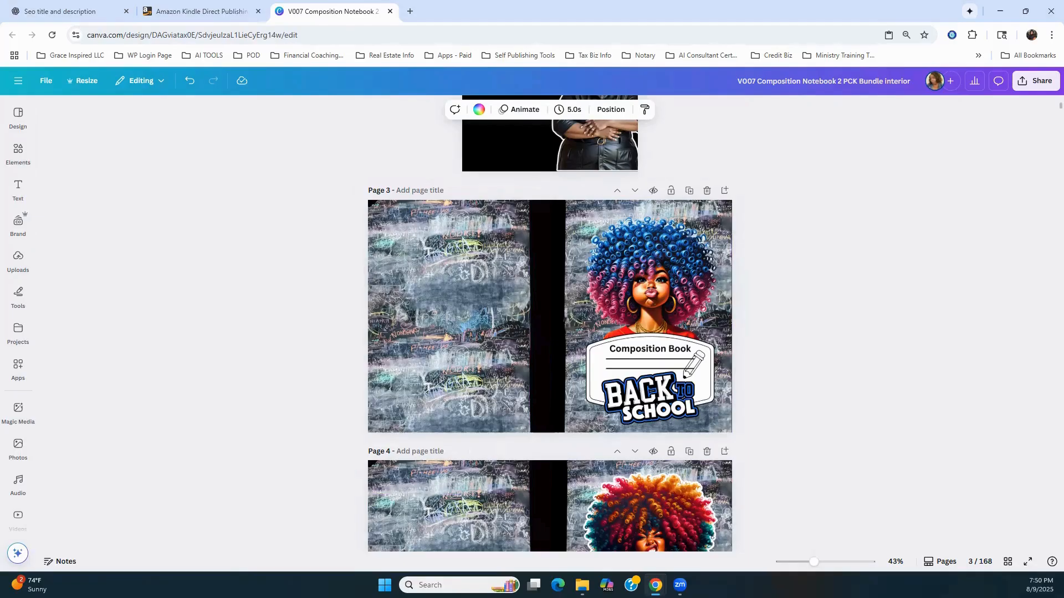
Add a square shape to the page 3 cover and stretch it across the full width of the back cover
{"action": "left_click", "coordinate": [18, 150]}
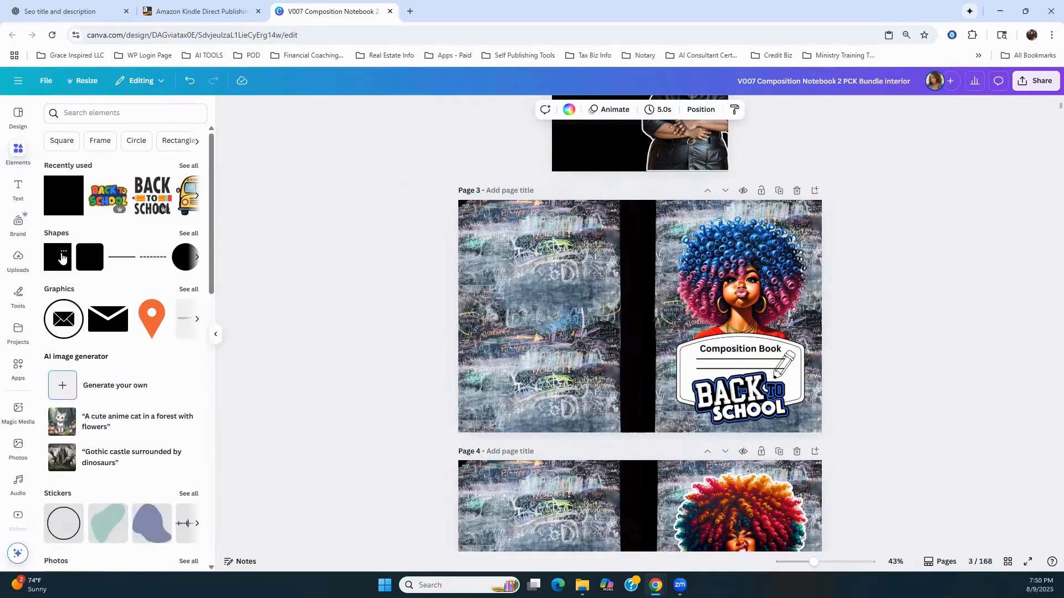
{"action": "left_click", "coordinate": [64, 251]}
{"action": "left_click", "coordinate": [39, 263]}
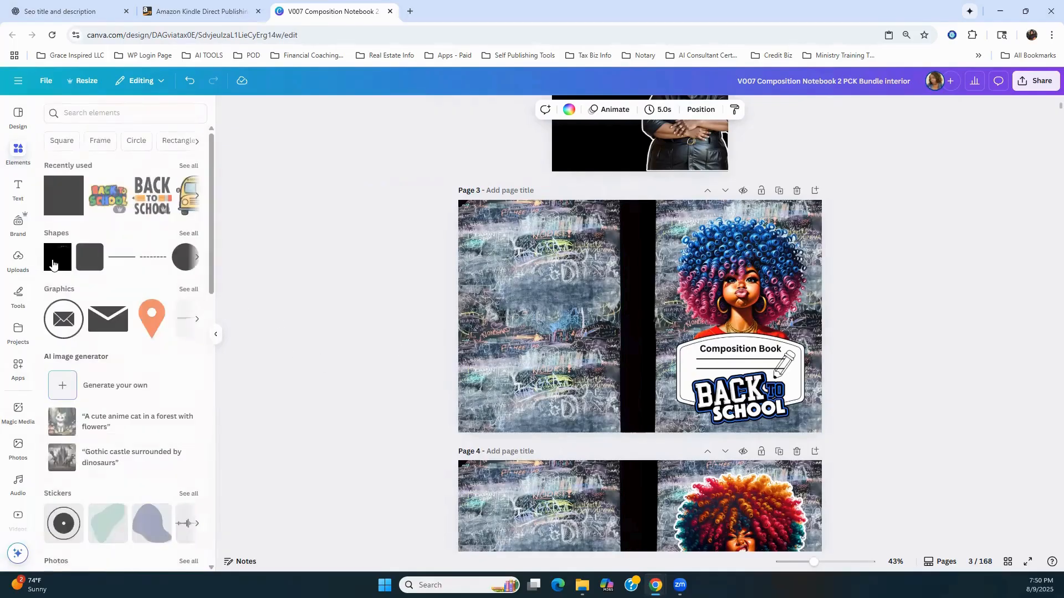
{"action": "left_click", "coordinate": [53, 265]}
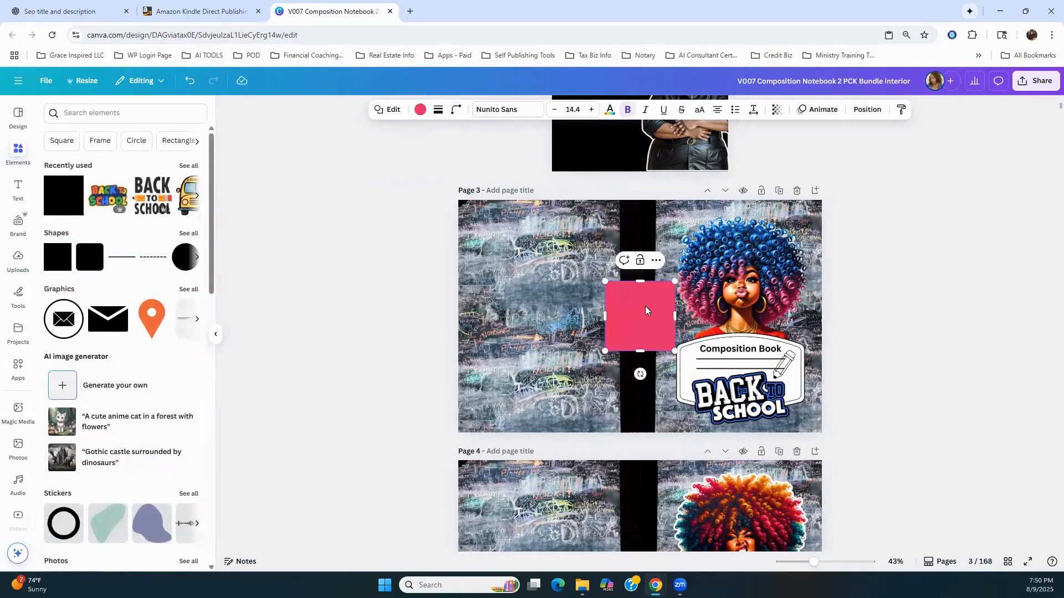
{"action": "mouse_move", "coordinate": [626, 311]}
{"action": "left_mouse_down"}
{"action": "mouse_move", "coordinate": [498, 304]}
{"action": "mouse_move", "coordinate": [631, 322]}
{"action": "mouse_move", "coordinate": [622, 322]}
{"action": "left_mouse_up"}
{"action": "left_click", "coordinate": [570, 317]}
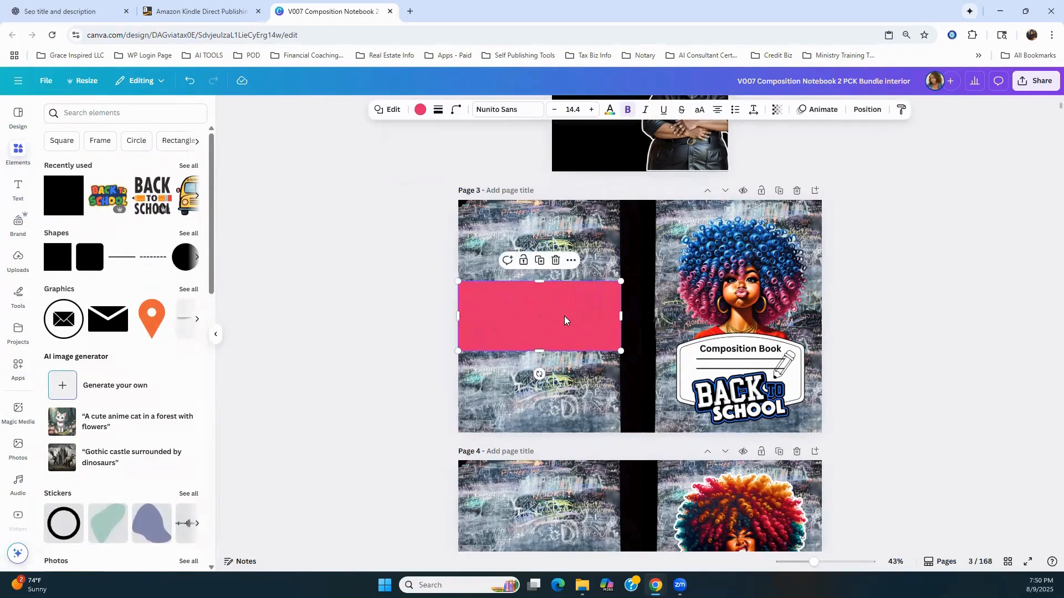
Recolour the back-cover rectangle white and set its transparency to 60
{"action": "left_click", "coordinate": [420, 110]}
{"action": "left_click", "coordinate": [99, 205]}
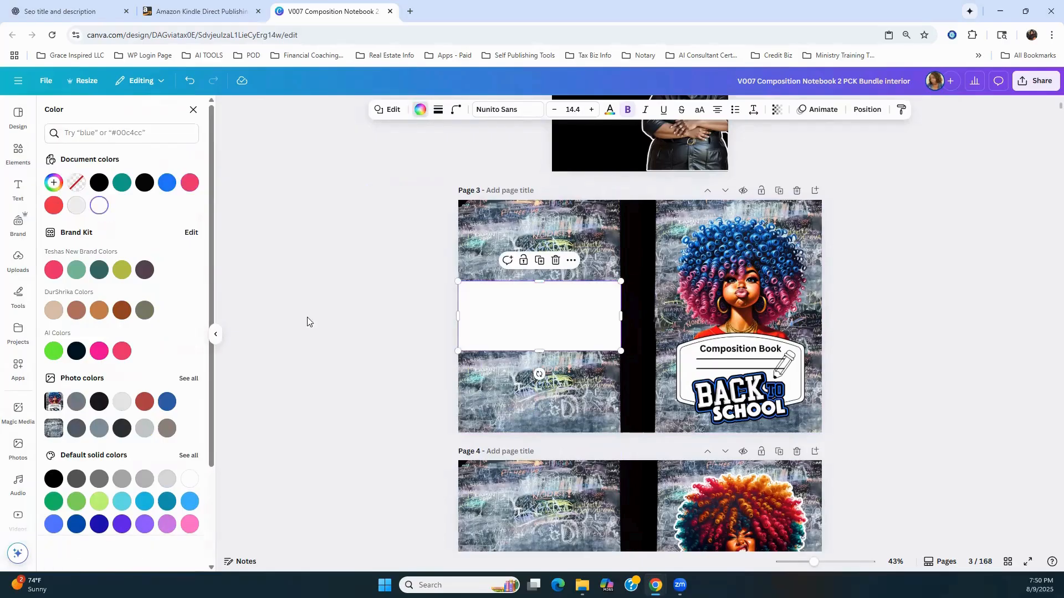
{"action": "left_click", "coordinate": [390, 346]}
{"action": "left_click", "coordinate": [515, 344]}
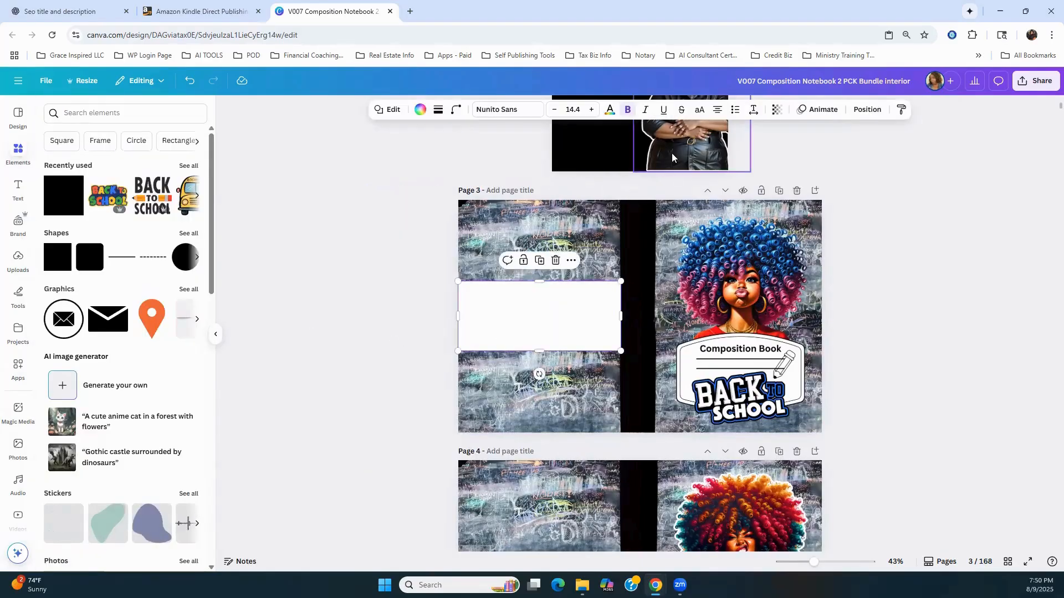
{"action": "left_click", "coordinate": [776, 109]}
{"action": "left_click", "coordinate": [761, 151]}
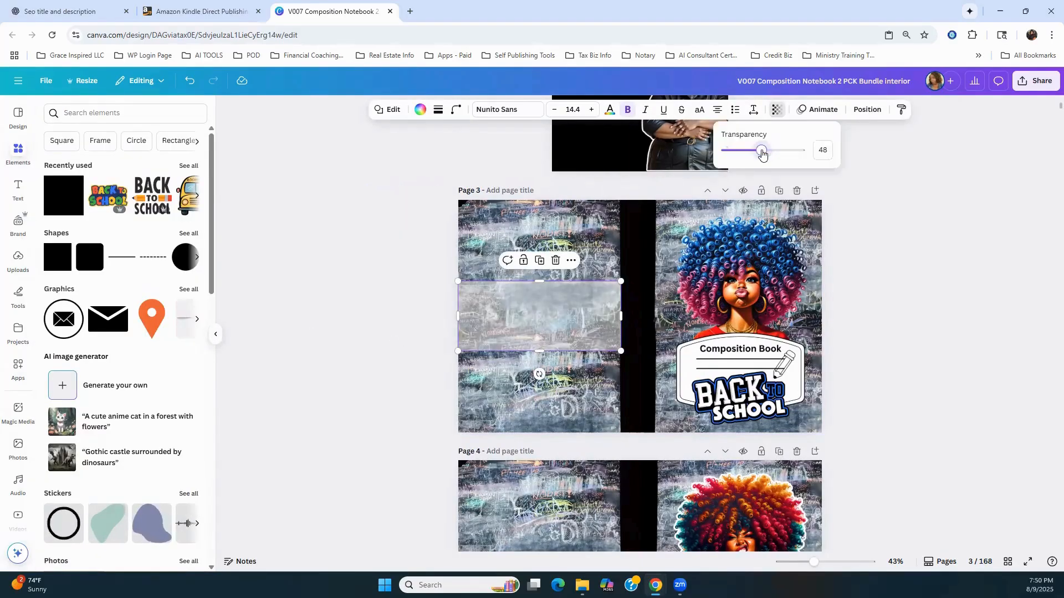
{"action": "left_click_drag", "start_coordinate": [762, 151], "coordinate": [770, 151]}
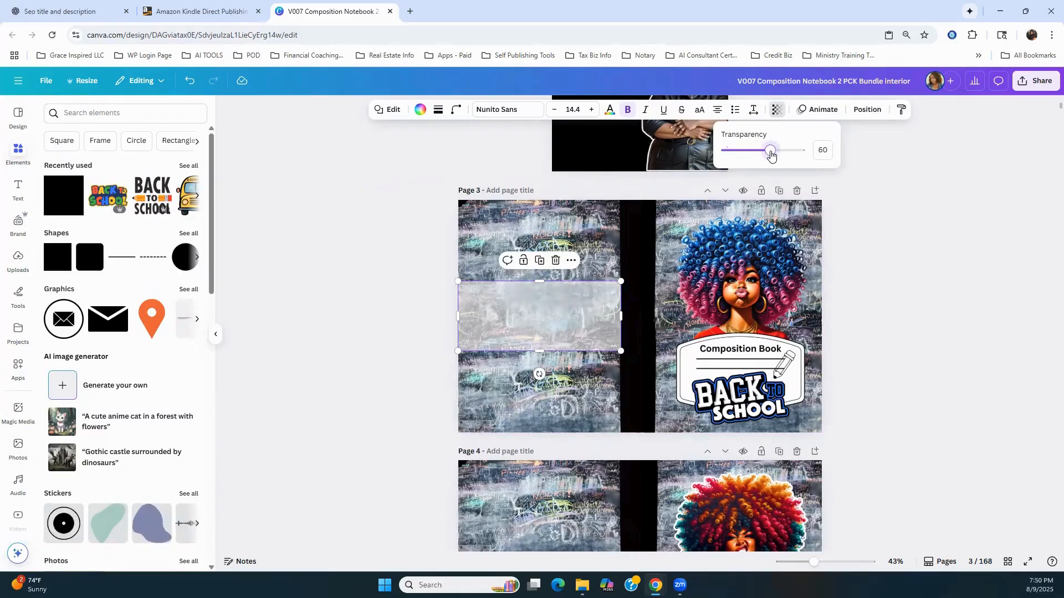
{"action": "left_click", "coordinate": [283, 299]}
{"action": "left_click", "coordinate": [316, 303]}
Undo the accidental shift of the background image and shorten the white rectangle into a narrow band across the middle of the back cover
{"action": "left_click", "coordinate": [546, 300]}
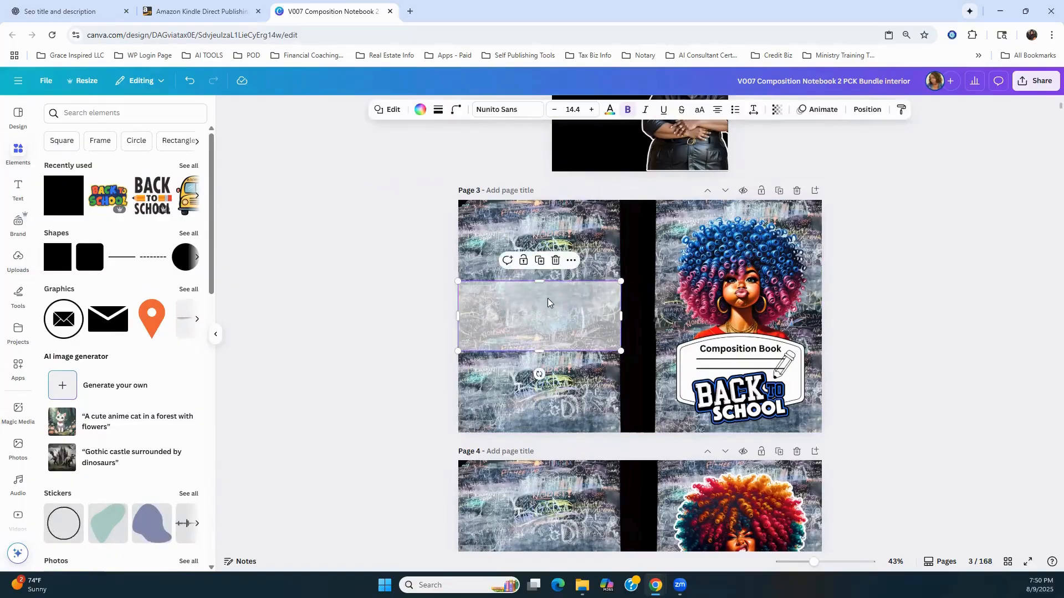
{"action": "left_click_drag", "start_coordinate": [540, 277], "coordinate": [539, 286]}
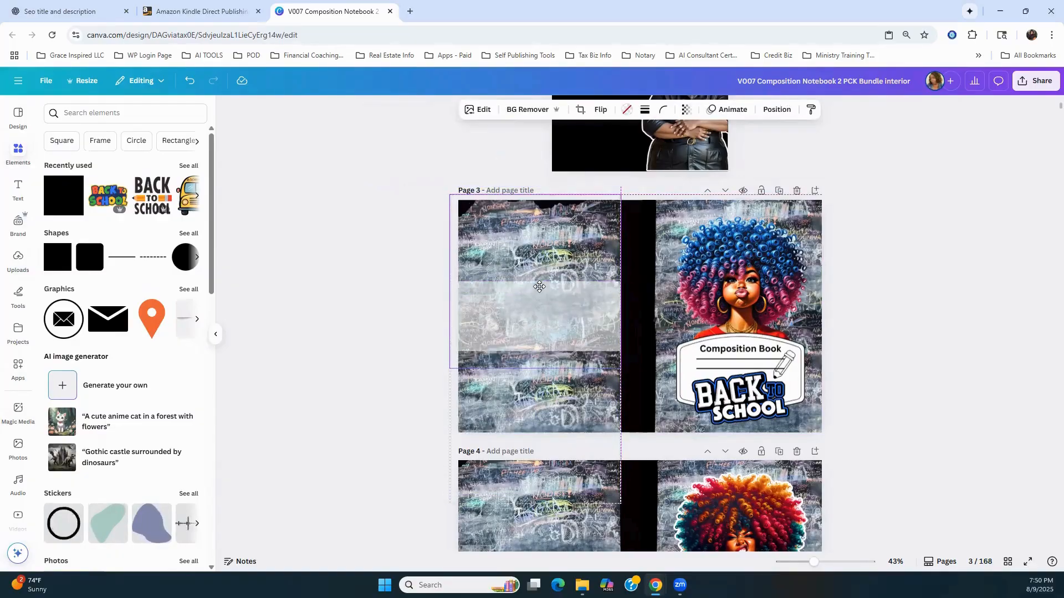
{"action": "left_click", "coordinate": [189, 80]}
{"action": "left_click", "coordinate": [549, 315]}
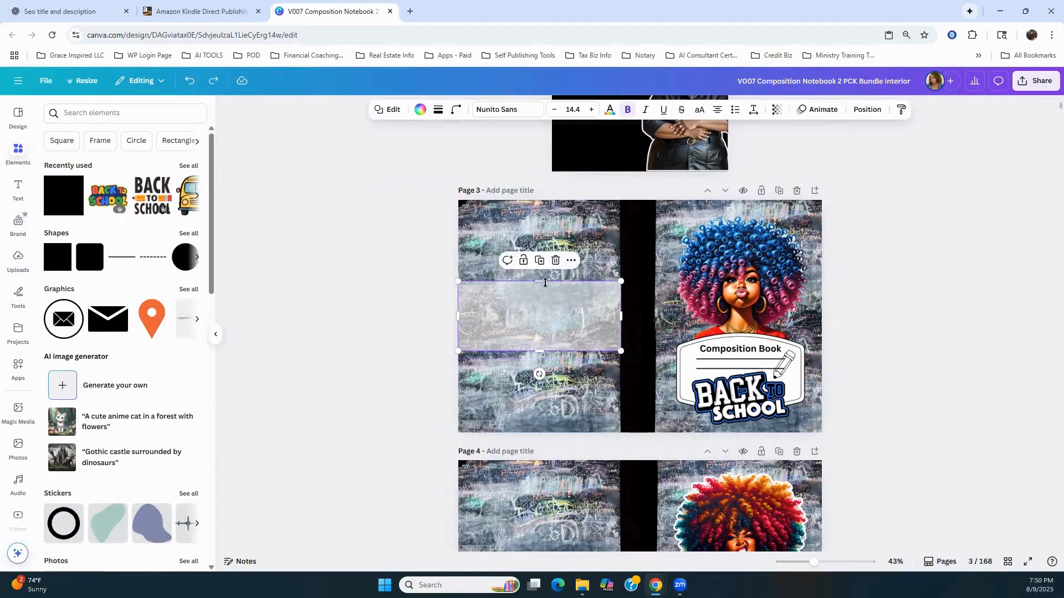
{"action": "left_click_drag", "start_coordinate": [534, 289], "coordinate": [542, 314]}
{"action": "left_click", "coordinate": [401, 315]}
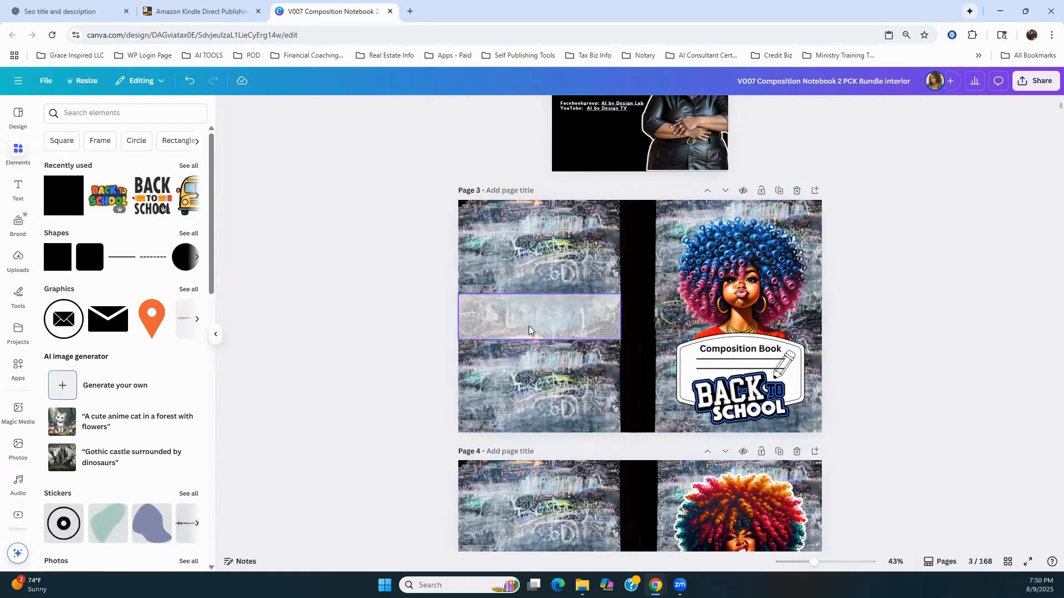
Copy the grouped We Bee Publishing logo with its website line from page 17
{"action": "scroll", "coordinate": [383, 423], "scroll_direction": "down", "scroll_amount": 4}
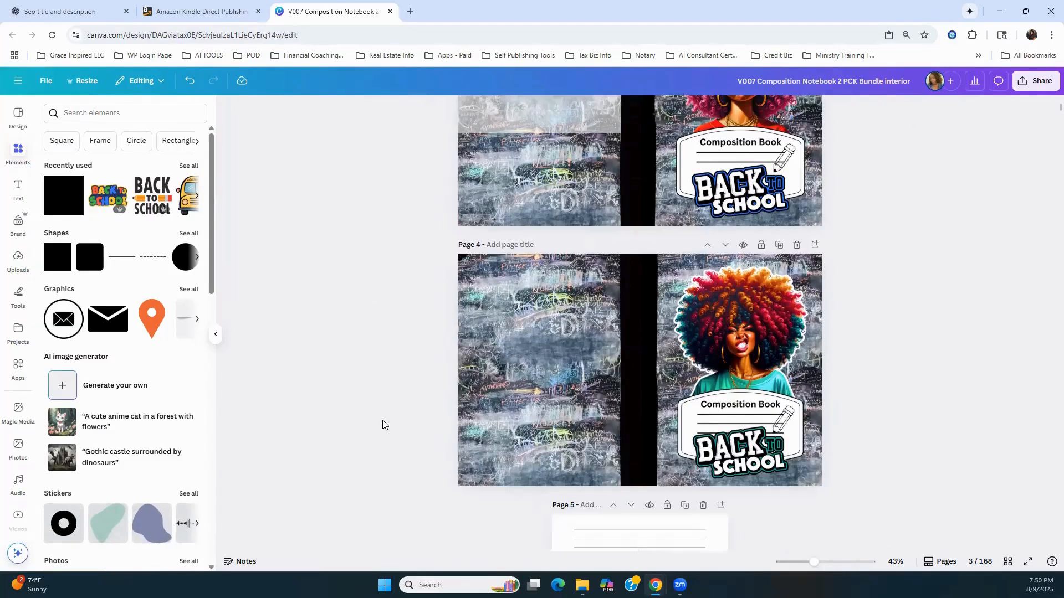
{"action": "scroll", "coordinate": [382, 425], "scroll_direction": "down", "scroll_amount": 8}
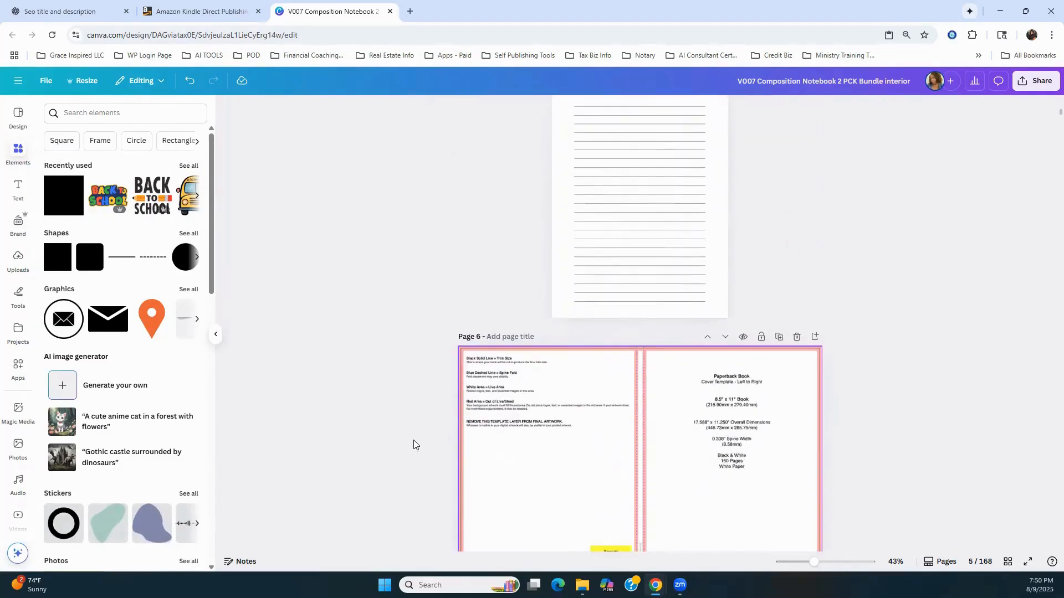
{"action": "scroll", "coordinate": [414, 444], "scroll_direction": "down", "scroll_amount": 20}
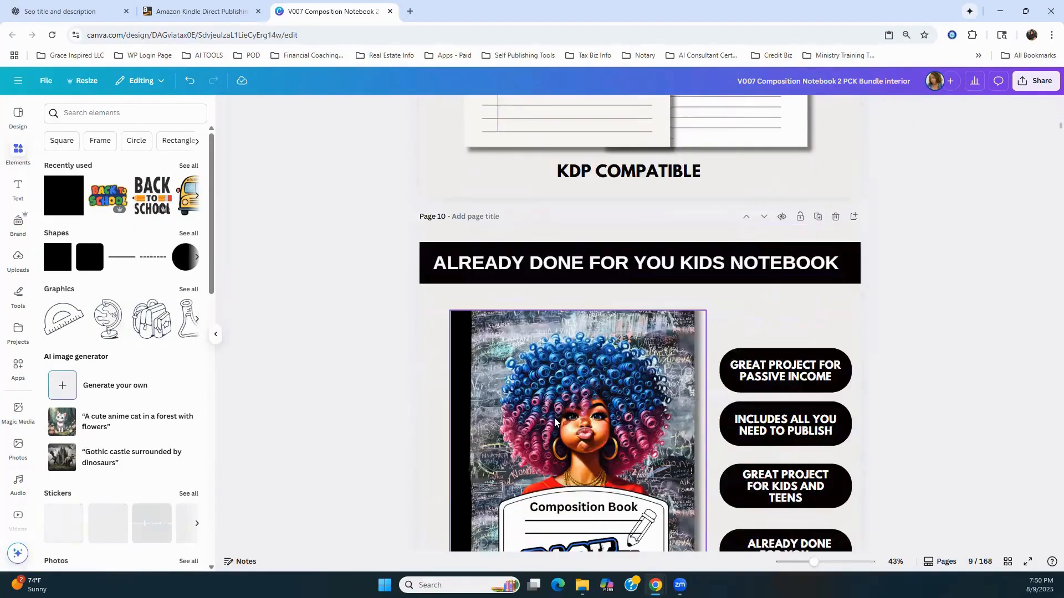
{"action": "scroll", "coordinate": [554, 421], "scroll_direction": "down", "scroll_amount": 15}
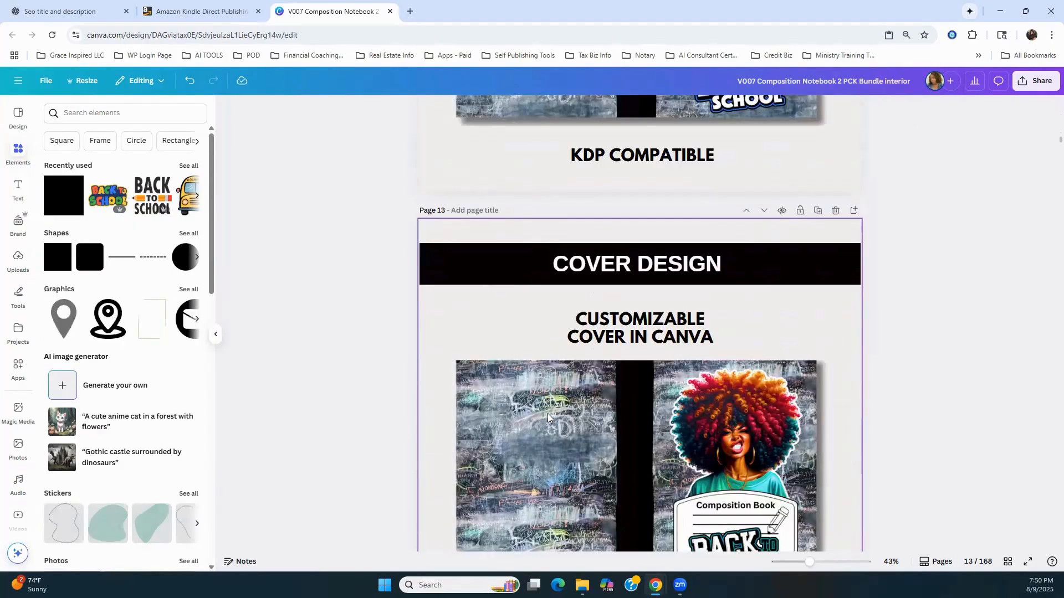
{"action": "scroll", "coordinate": [547, 413], "scroll_direction": "down", "scroll_amount": 10}
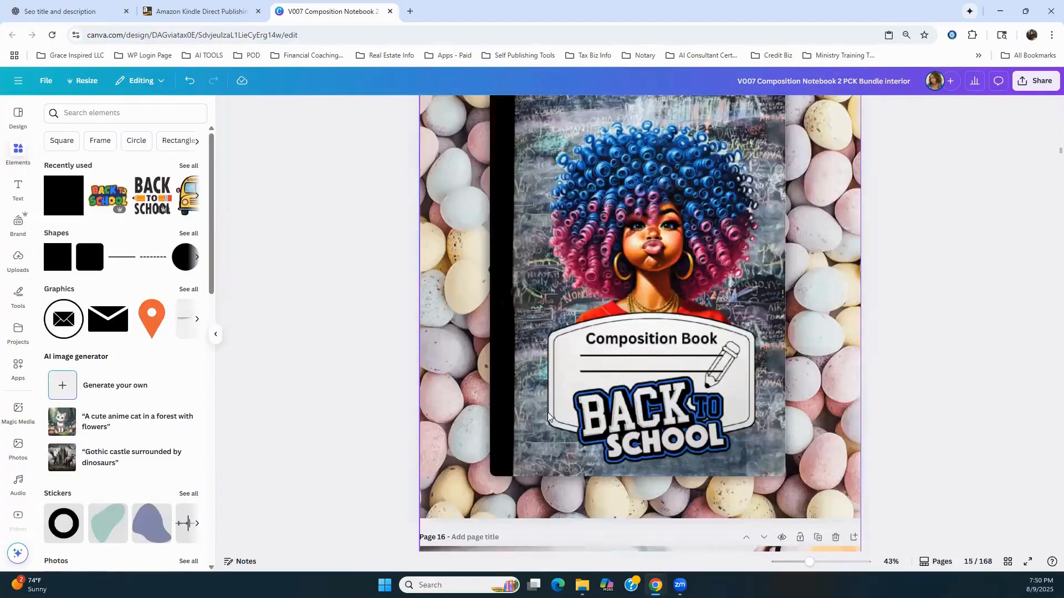
{"action": "scroll", "coordinate": [548, 412], "scroll_direction": "down", "scroll_amount": 12}
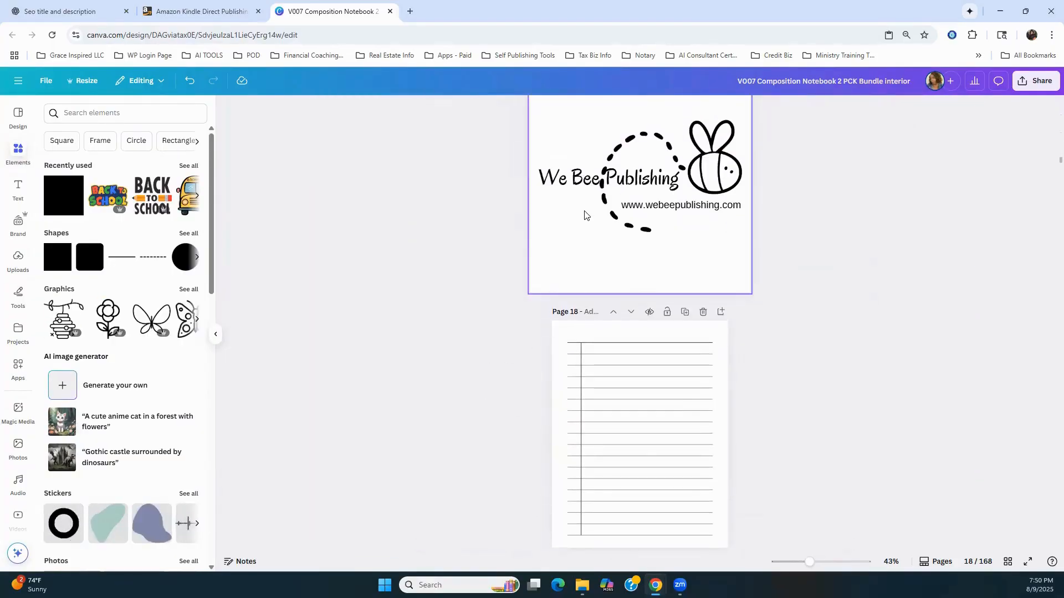
{"action": "left_click", "coordinate": [584, 215]}
{"action": "right_click", "coordinate": [585, 214]}
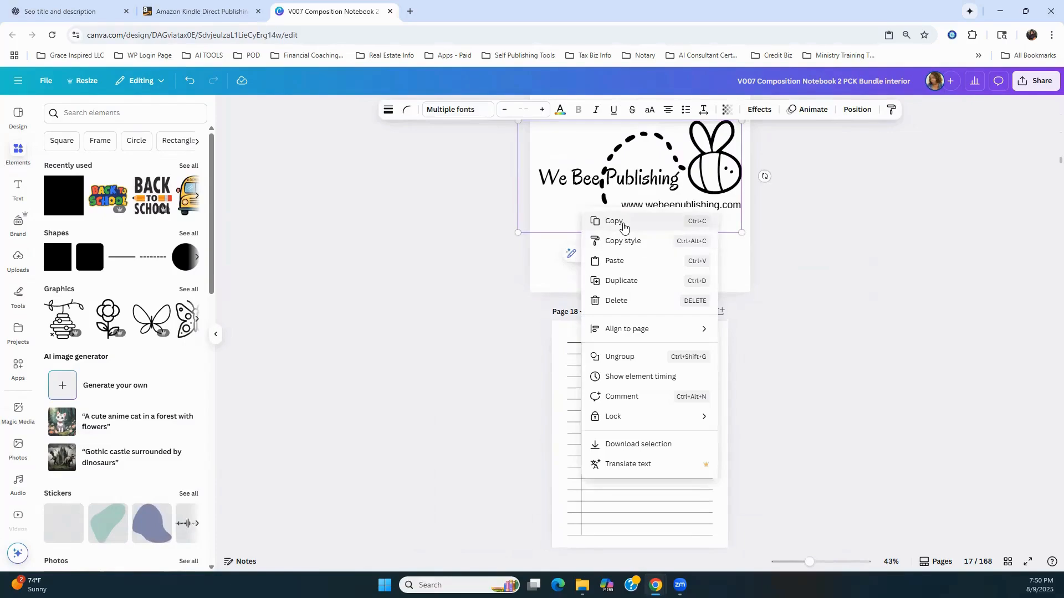
{"action": "left_click", "coordinate": [615, 221]}
Paste the copied We Bee Publishing logo onto the page 3 wraparound cover
{"action": "scroll", "coordinate": [944, 282], "scroll_direction": "up", "scroll_amount": 15}
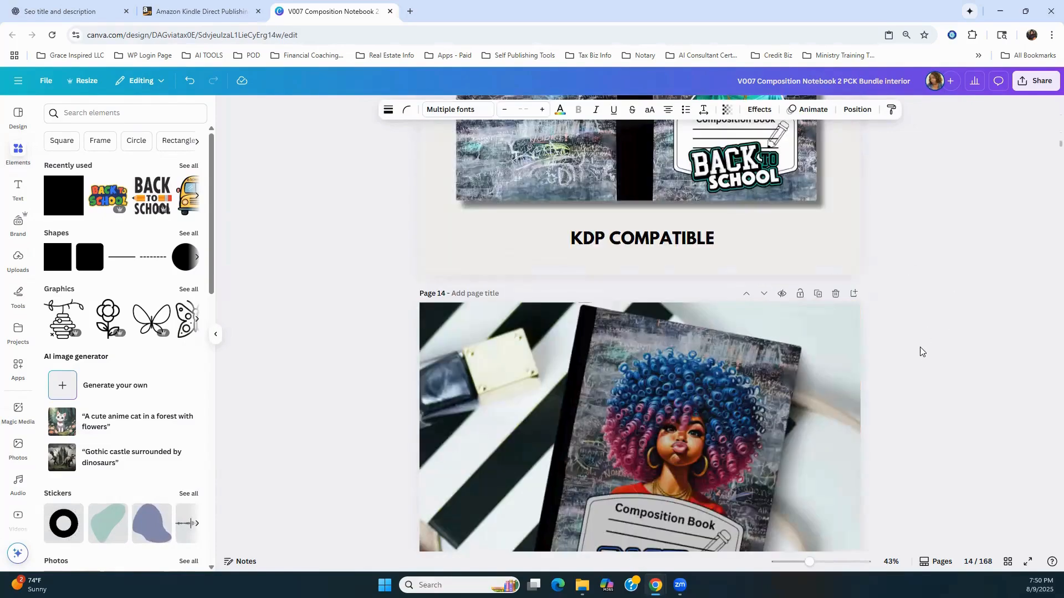
{"action": "scroll", "coordinate": [920, 353], "scroll_direction": "up", "scroll_amount": 5}
{"action": "scroll", "coordinate": [914, 346], "scroll_direction": "up", "scroll_amount": 5}
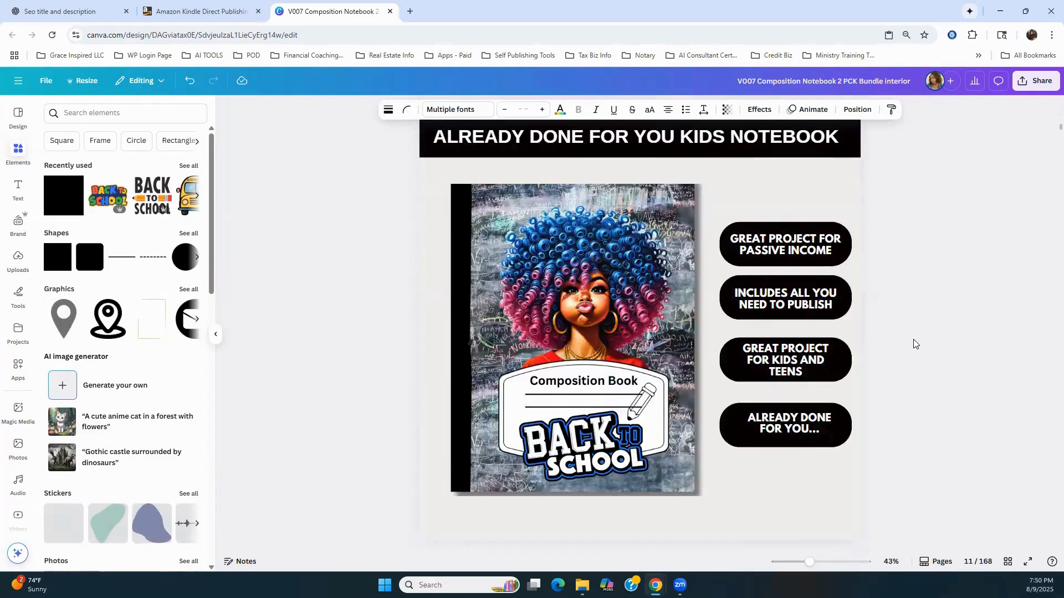
{"action": "scroll", "coordinate": [914, 344], "scroll_direction": "up", "scroll_amount": 15}
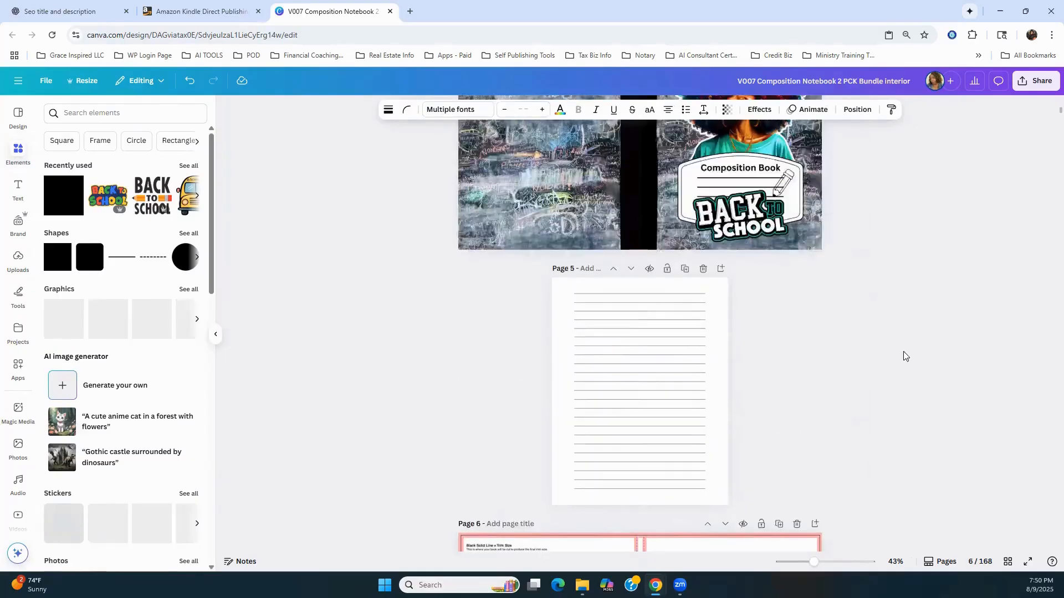
{"action": "scroll", "coordinate": [909, 341], "scroll_direction": "up", "scroll_amount": 5}
{"action": "scroll", "coordinate": [656, 316], "scroll_direction": "down", "scroll_amount": 8}
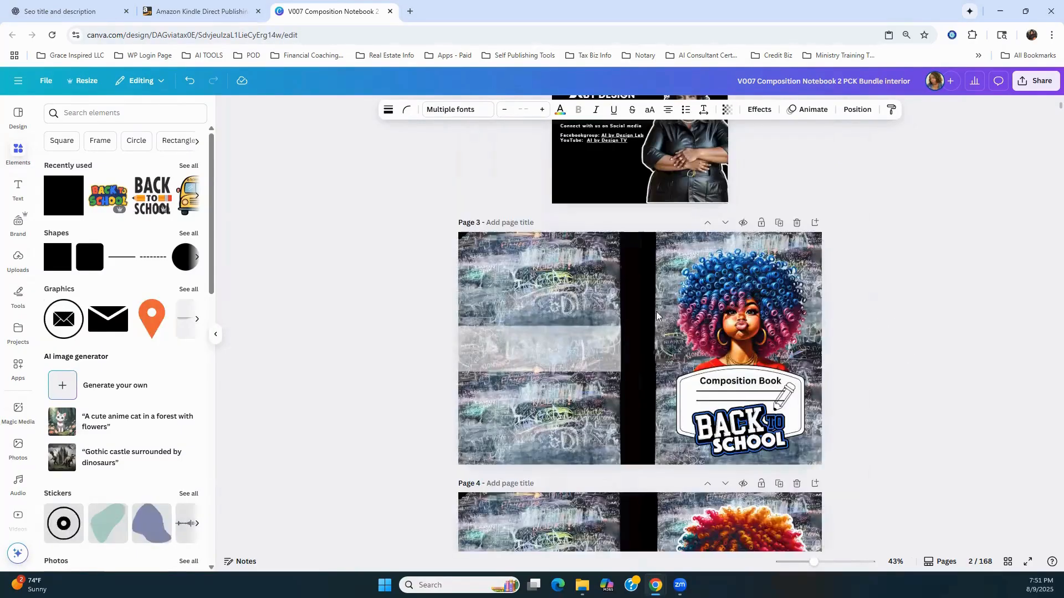
{"action": "scroll", "coordinate": [554, 223], "scroll_direction": "down", "scroll_amount": 3}
{"action": "right_click", "coordinate": [554, 223]}
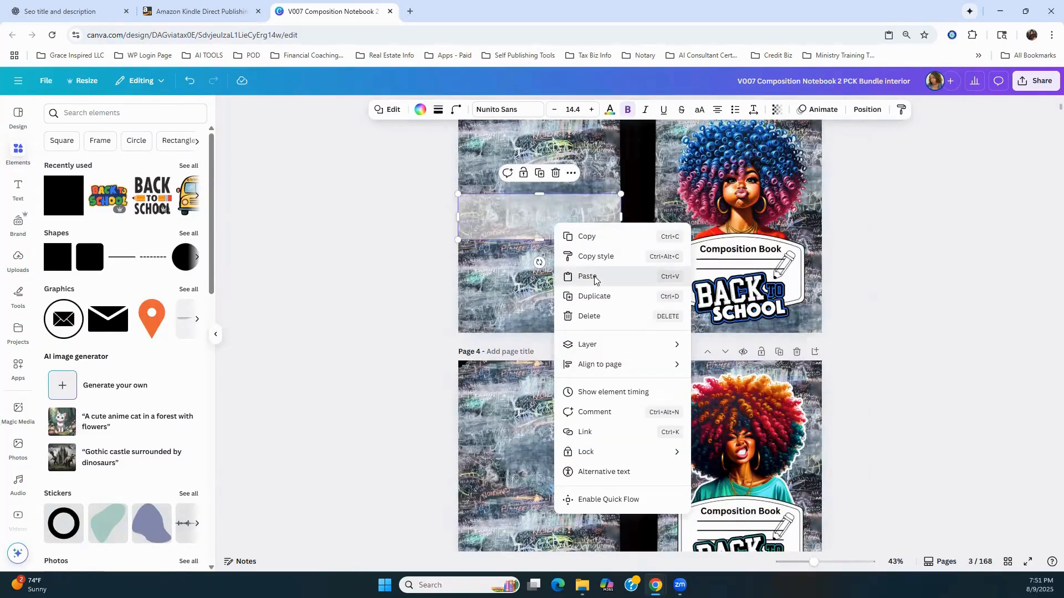
{"action": "left_click", "coordinate": [592, 273]}
Shrink the We Bee Publishing logo and centre it on the semi-transparent band of the page 3 back cover
{"action": "left_click_drag", "start_coordinate": [585, 170], "coordinate": [581, 190]}
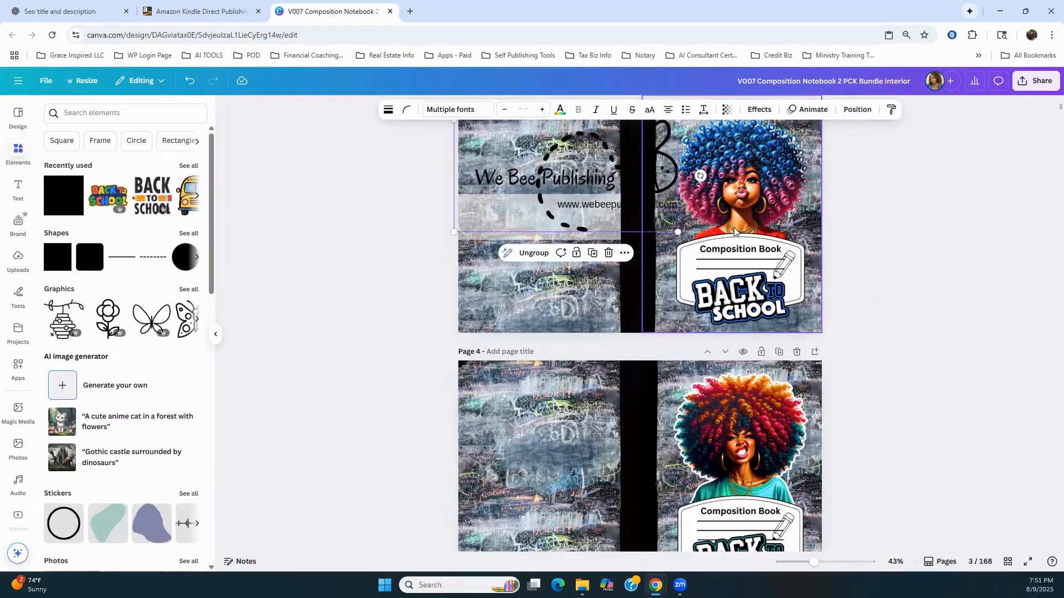
{"action": "scroll", "coordinate": [689, 205], "scroll_direction": "up", "scroll_amount": 2}
{"action": "left_click_drag", "start_coordinate": [679, 227], "coordinate": [546, 328]}
{"action": "left_click", "coordinate": [373, 345]}
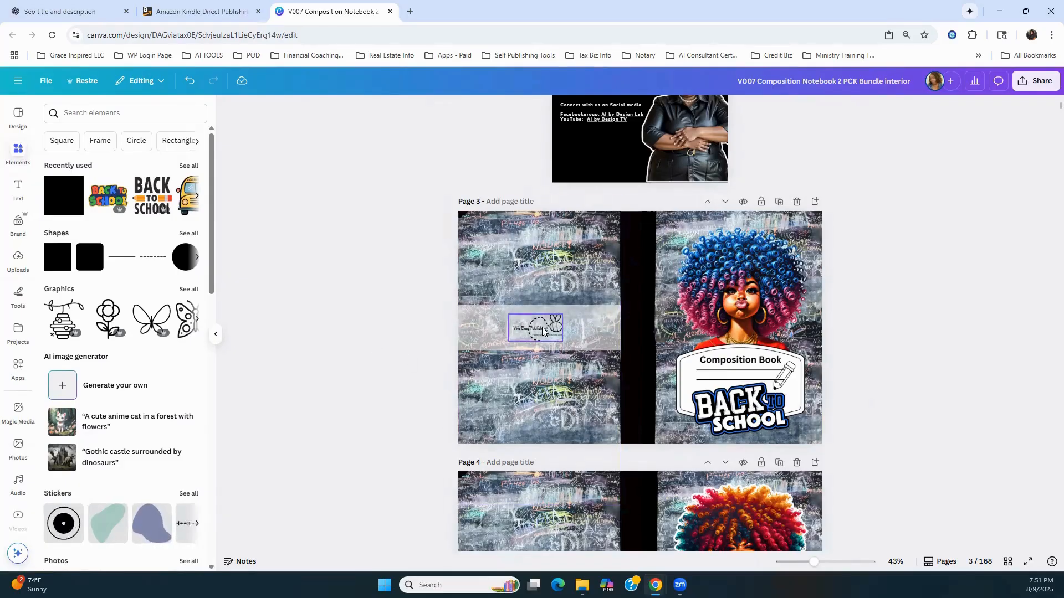
Delete the semi-transparent band and the We Bee Publishing logo from the page 3 back cover
{"action": "left_click", "coordinate": [466, 330]}
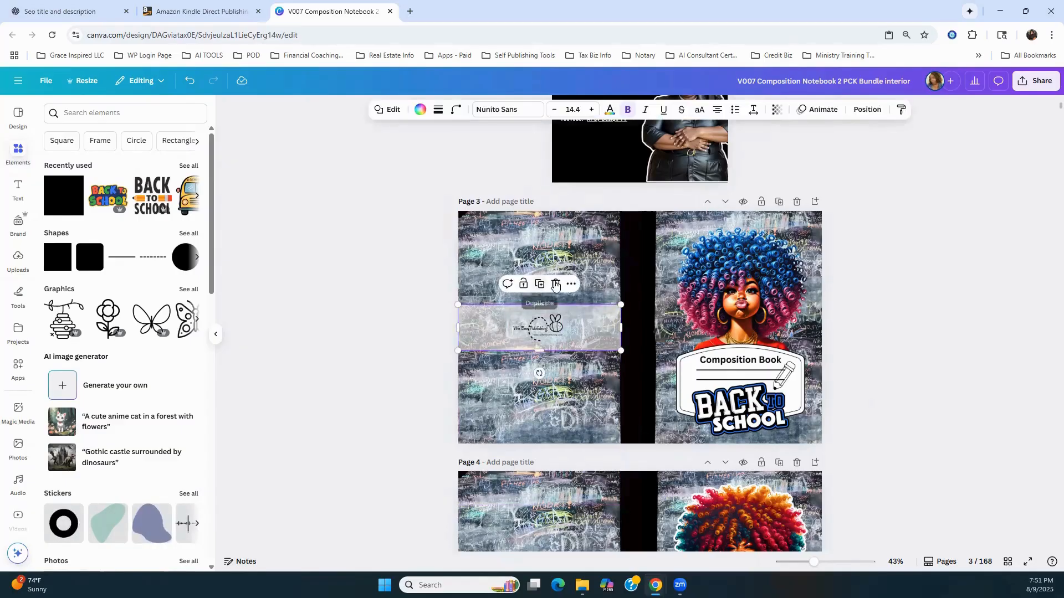
{"action": "left_click", "coordinate": [557, 284]}
{"action": "left_click", "coordinate": [538, 336]}
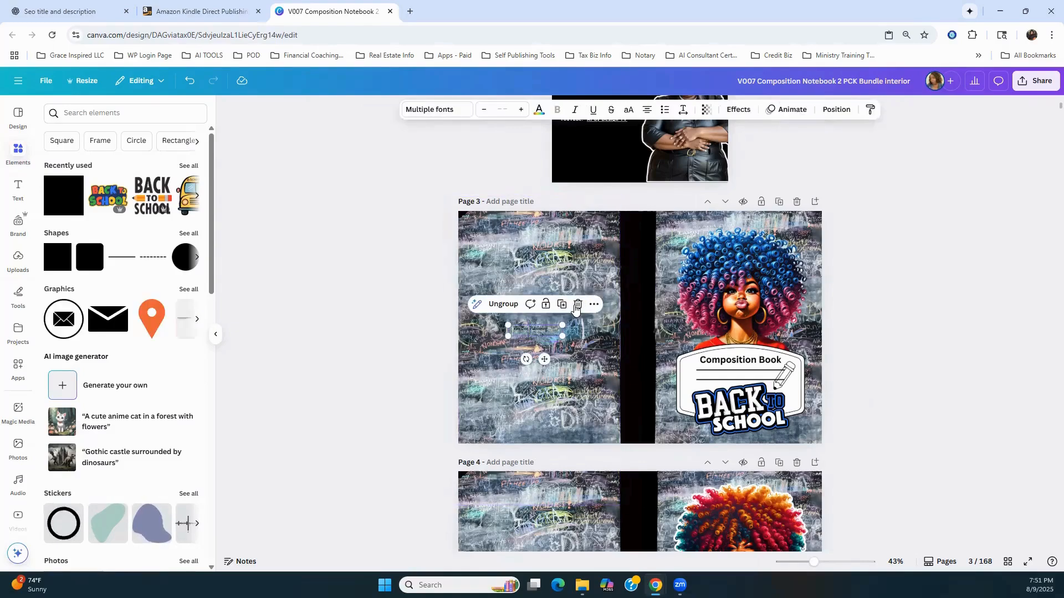
{"action": "left_click", "coordinate": [588, 293]}
{"action": "left_click", "coordinate": [550, 327]}
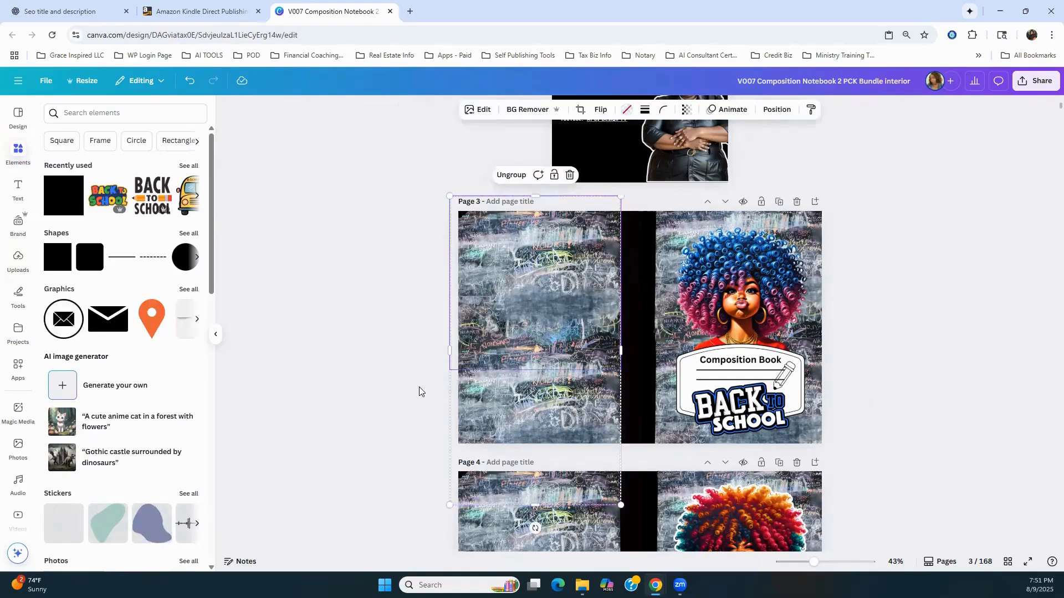
Switch to the ChatGPT conversation and review the five empowering quote ideas for the back cover, highlighting the first one
{"action": "left_click", "coordinate": [406, 354]}
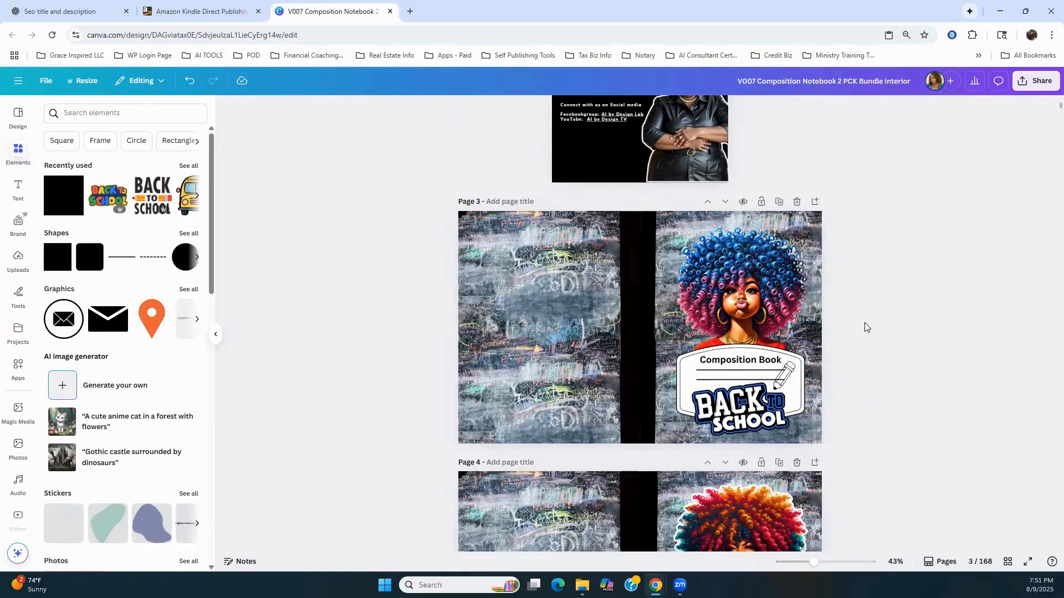
{"action": "scroll", "coordinate": [864, 310], "scroll_direction": "down", "scroll_amount": 5}
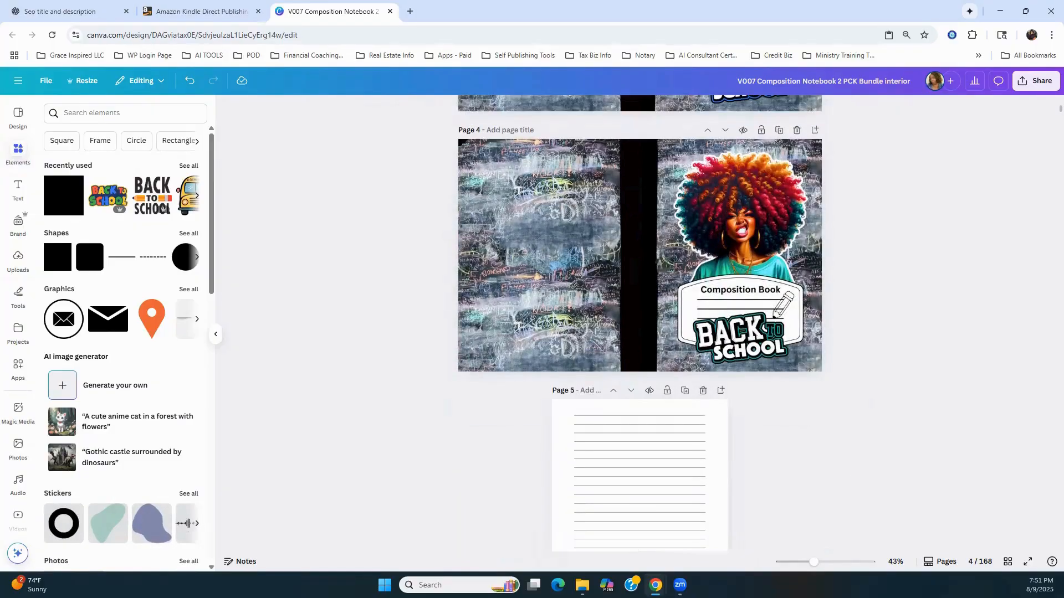
{"action": "scroll", "coordinate": [831, 444], "scroll_direction": "down", "scroll_amount": 3}
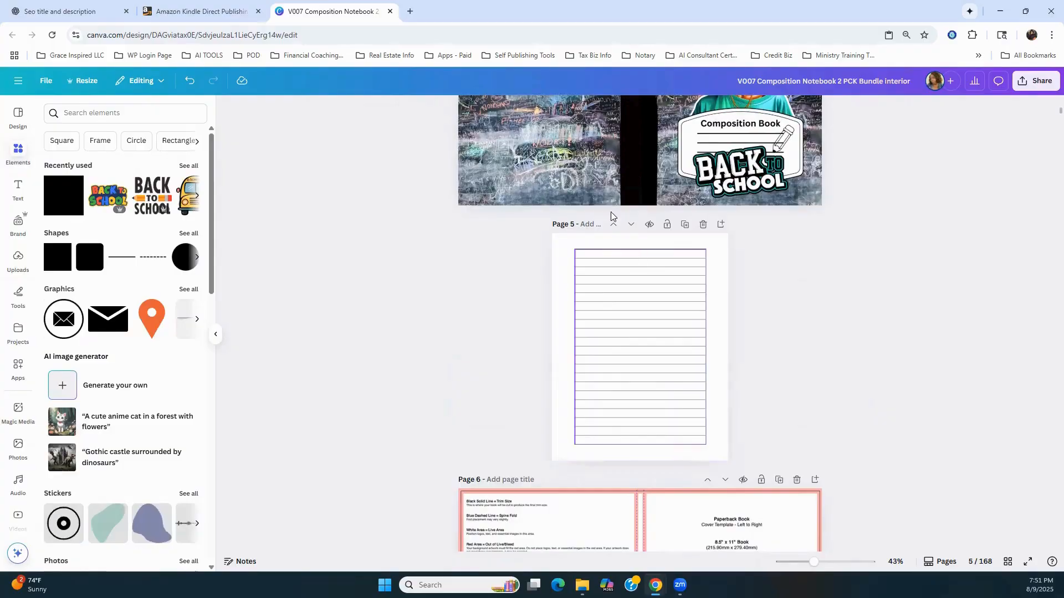
{"action": "left_click", "coordinate": [89, 13]}
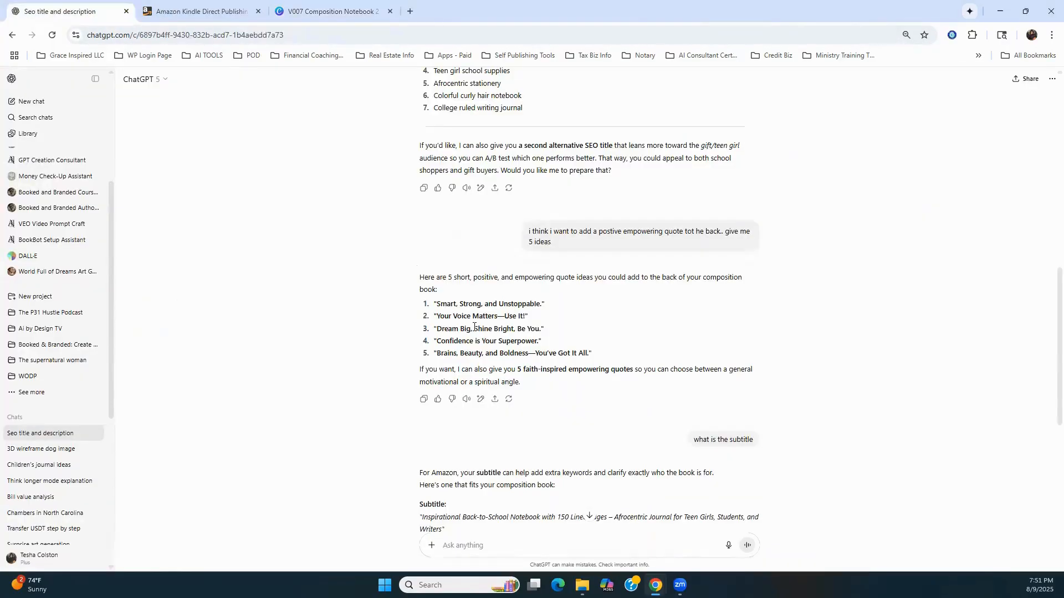
{"action": "left_click_drag", "start_coordinate": [440, 304], "coordinate": [552, 308]}
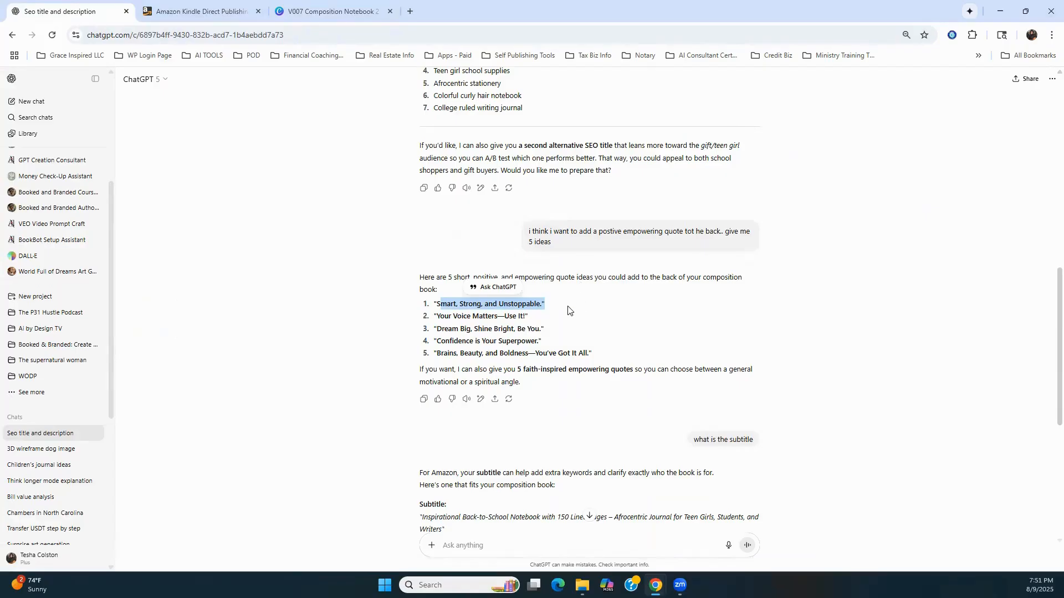
{"action": "left_click", "coordinate": [635, 317]}
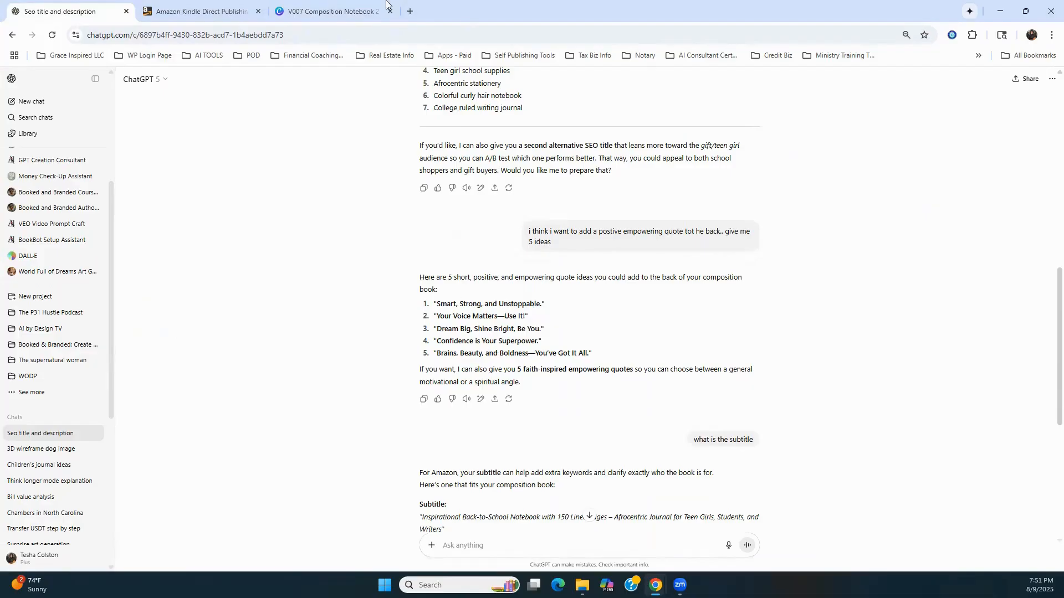
Return to the Canva design and examine the pages from the page 6 cover template through the product mockups to the page 17 logo
{"action": "left_click", "coordinate": [221, 14]}
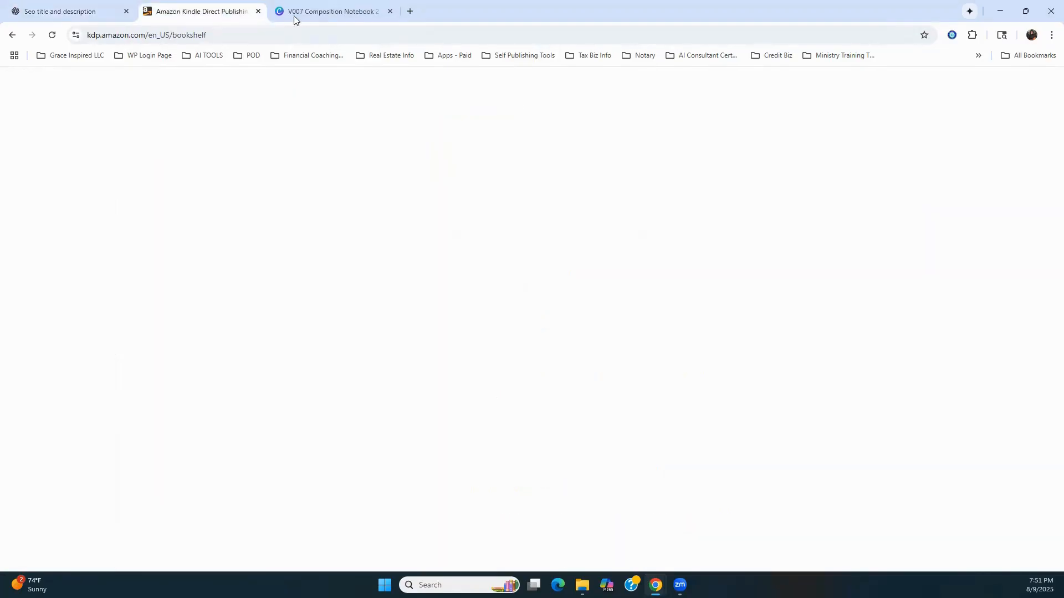
{"action": "left_click", "coordinate": [294, 15]}
{"action": "scroll", "coordinate": [581, 379], "scroll_direction": "down", "scroll_amount": 15}
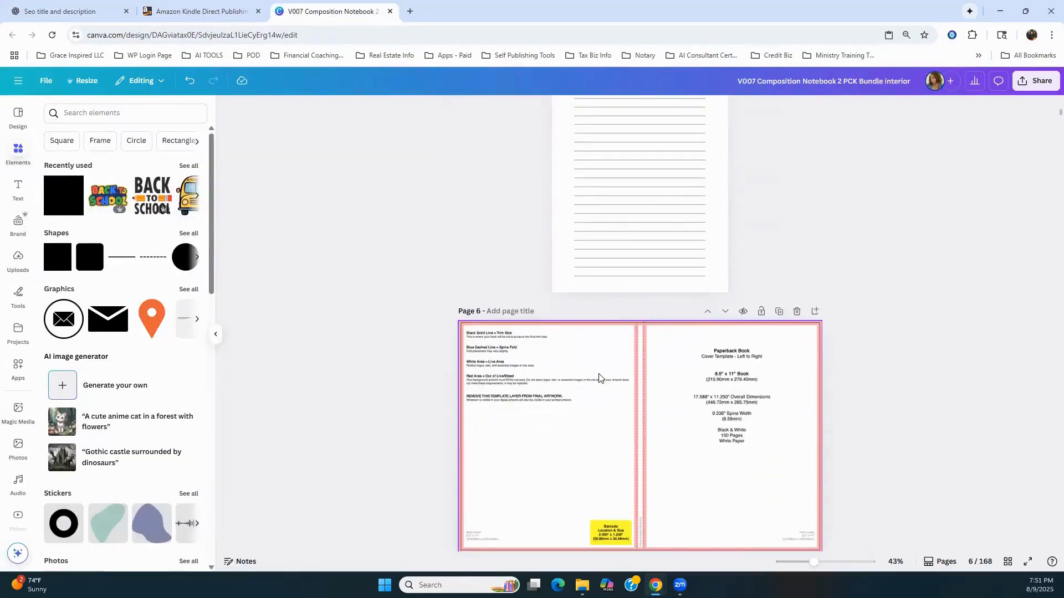
{"action": "scroll", "coordinate": [583, 379], "scroll_direction": "down", "scroll_amount": 15}
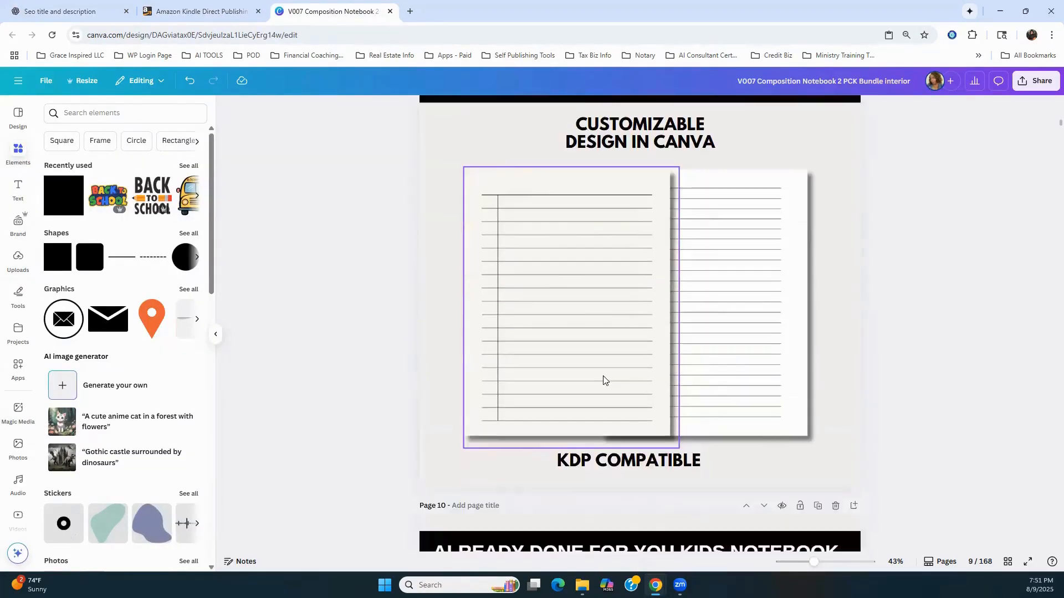
{"action": "scroll", "coordinate": [709, 382], "scroll_direction": "down", "scroll_amount": 10}
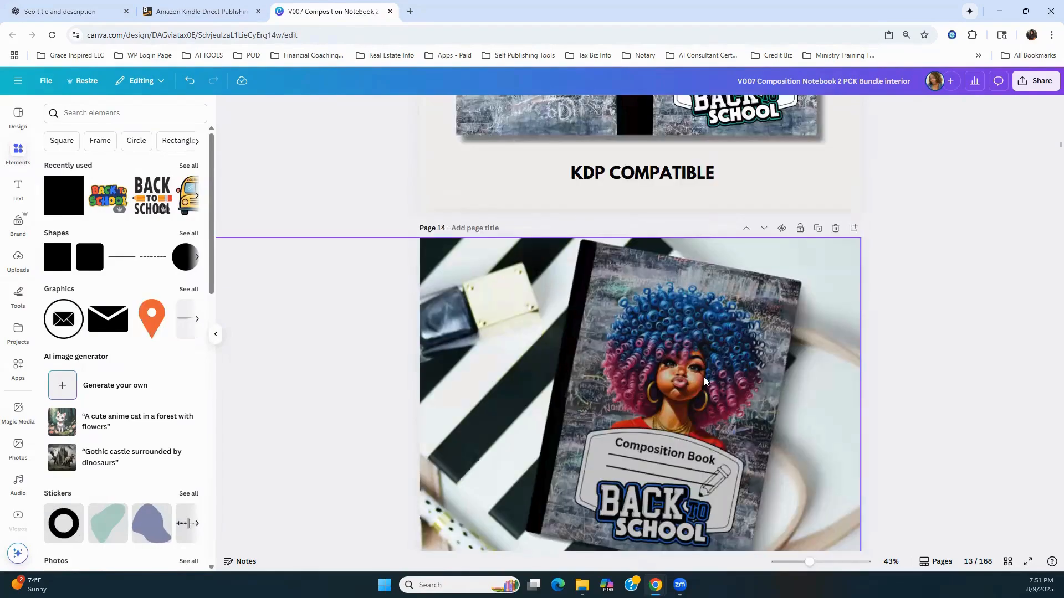
{"action": "scroll", "coordinate": [719, 380], "scroll_direction": "down", "scroll_amount": 5}
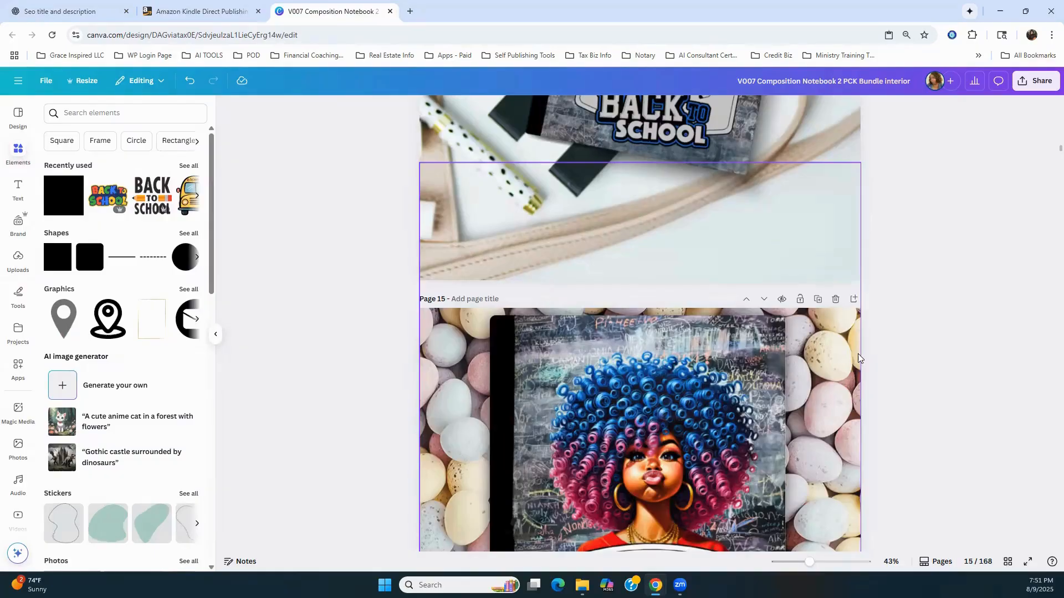
{"action": "scroll", "coordinate": [1000, 328], "scroll_direction": "down", "scroll_amount": 5}
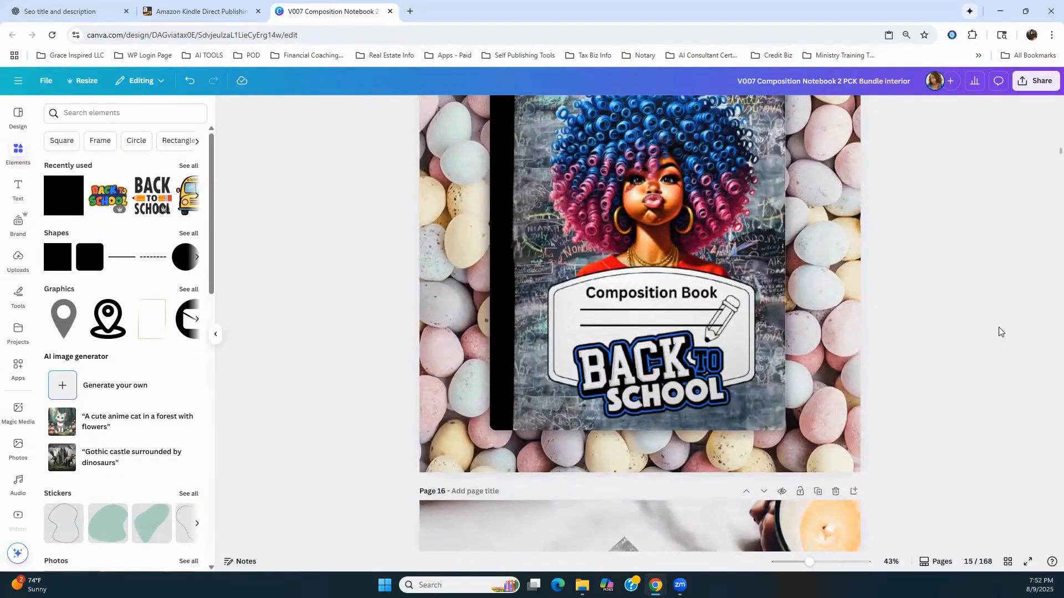
{"action": "scroll", "coordinate": [999, 331], "scroll_direction": "down", "scroll_amount": 10}
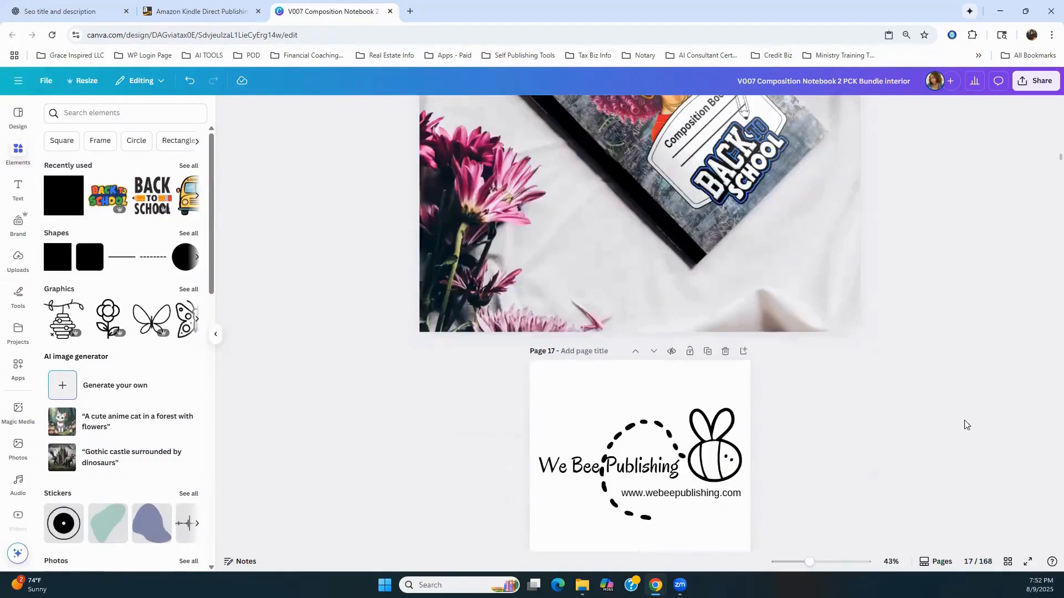
Survey the lined interior pages in the grid overview and open page 18 in the editor
{"action": "left_click", "coordinate": [1008, 561]}
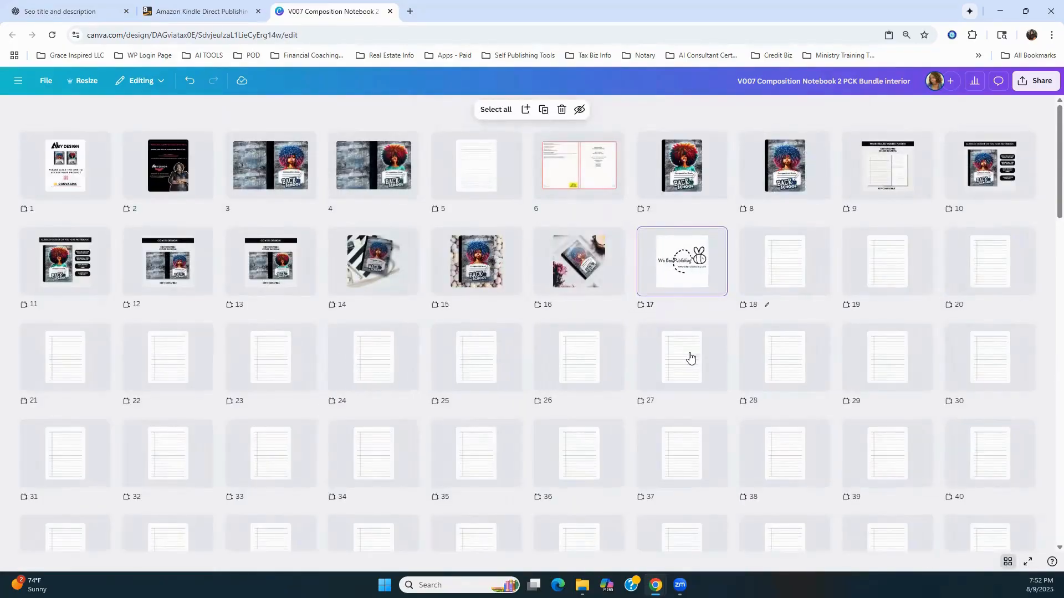
{"action": "scroll", "coordinate": [690, 359], "scroll_direction": "down", "scroll_amount": 8}
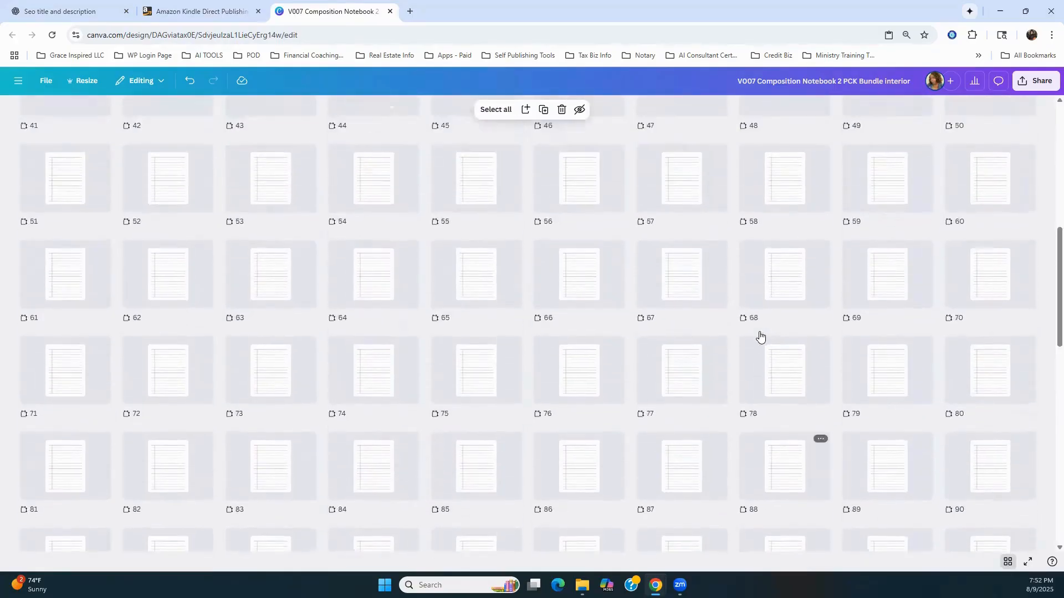
{"action": "scroll", "coordinate": [760, 337], "scroll_direction": "up", "scroll_amount": 8}
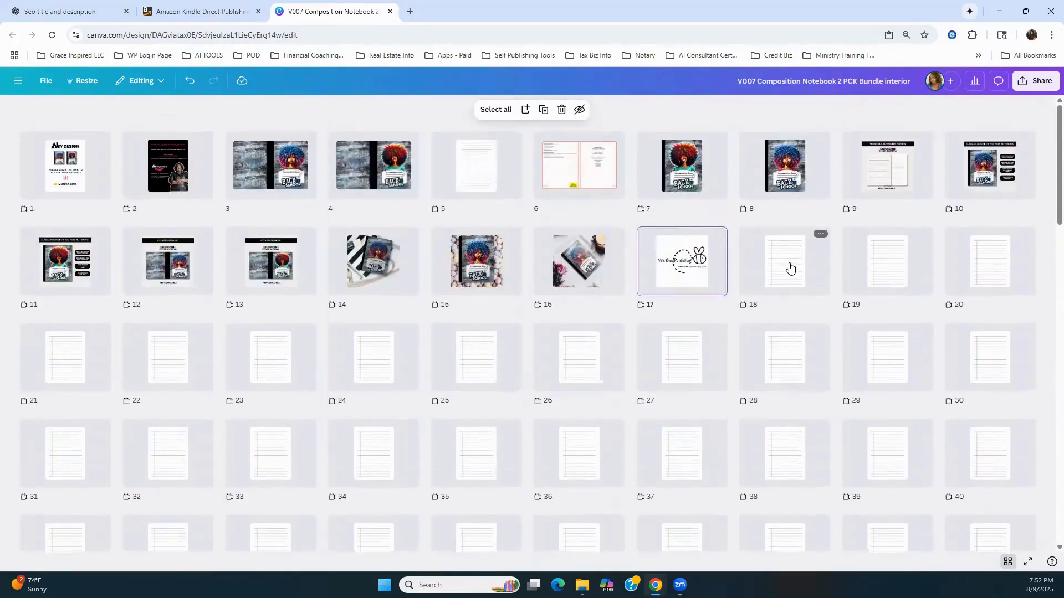
{"action": "left_click", "coordinate": [790, 268]}
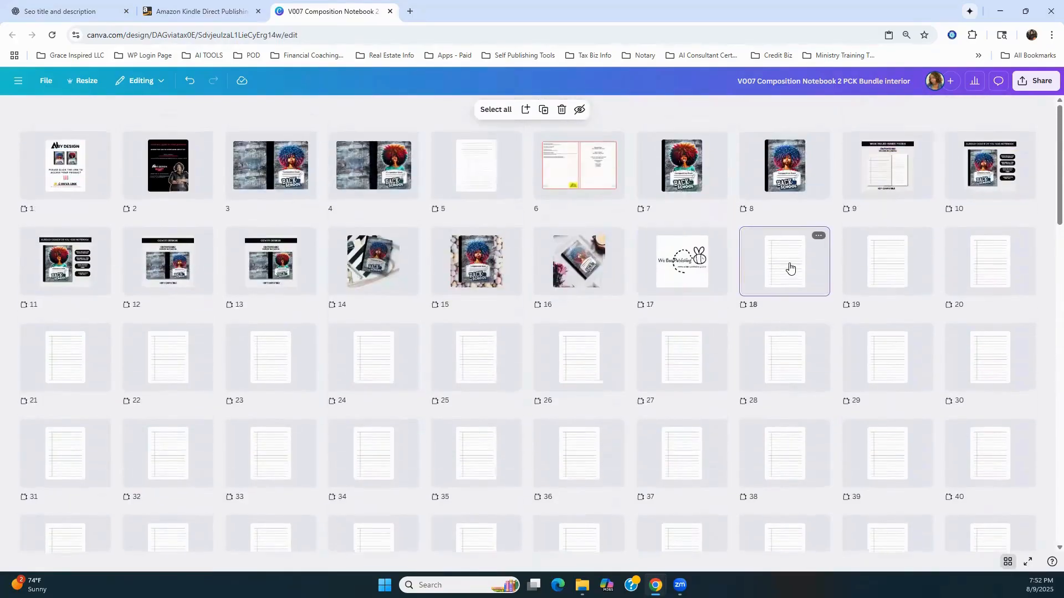
{"action": "left_click", "coordinate": [789, 268]}
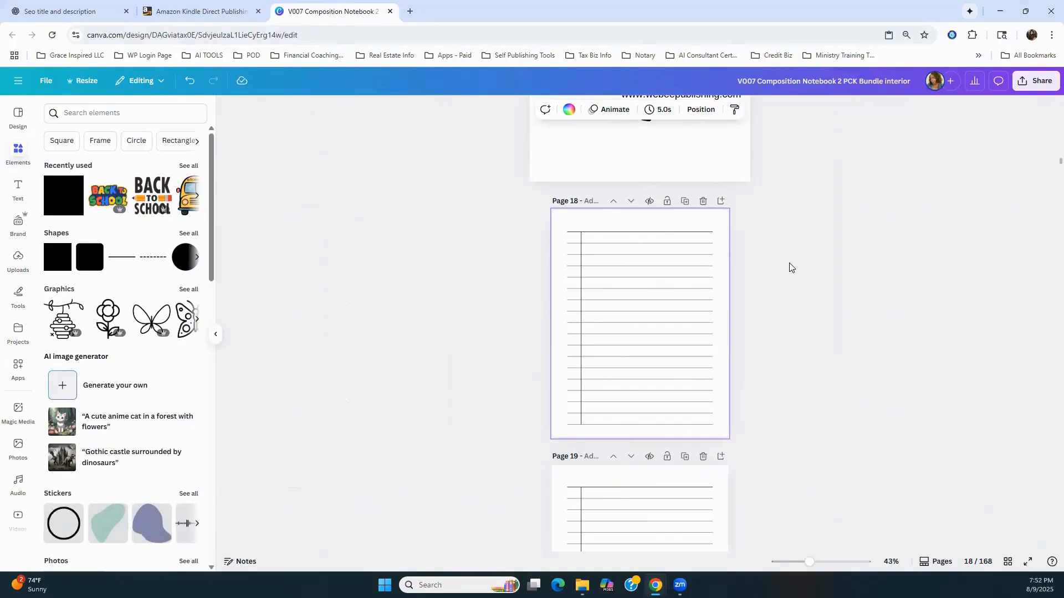
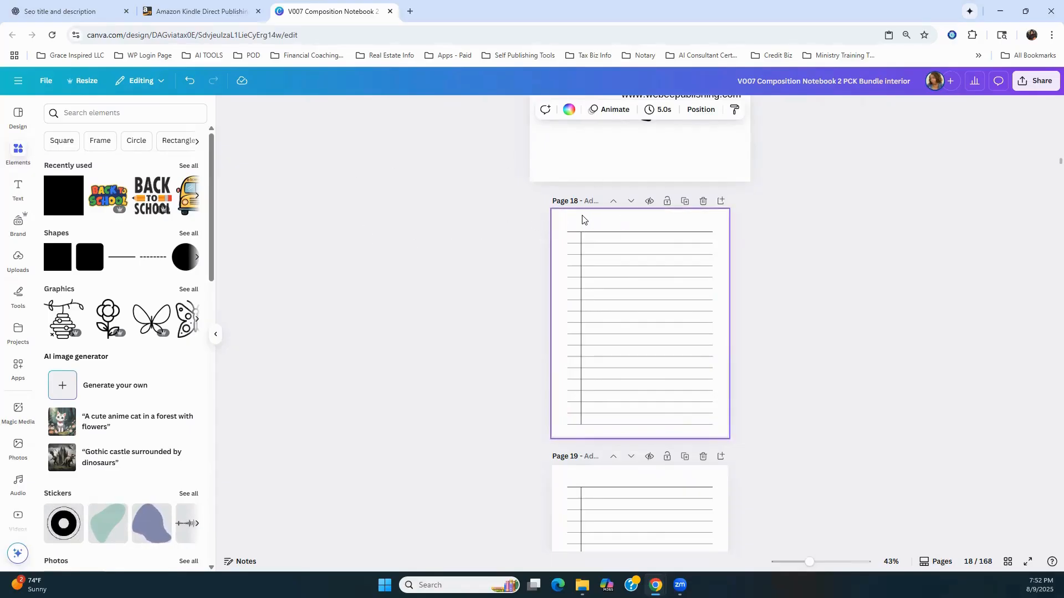
{"action": "scroll", "coordinate": [489, 228], "scroll_direction": "up", "scroll_amount": 5}
{"action": "scroll", "coordinate": [489, 229], "scroll_direction": "down", "scroll_amount": 2}
{"action": "scroll", "coordinate": [488, 228], "scroll_direction": "down", "scroll_amount": 3}
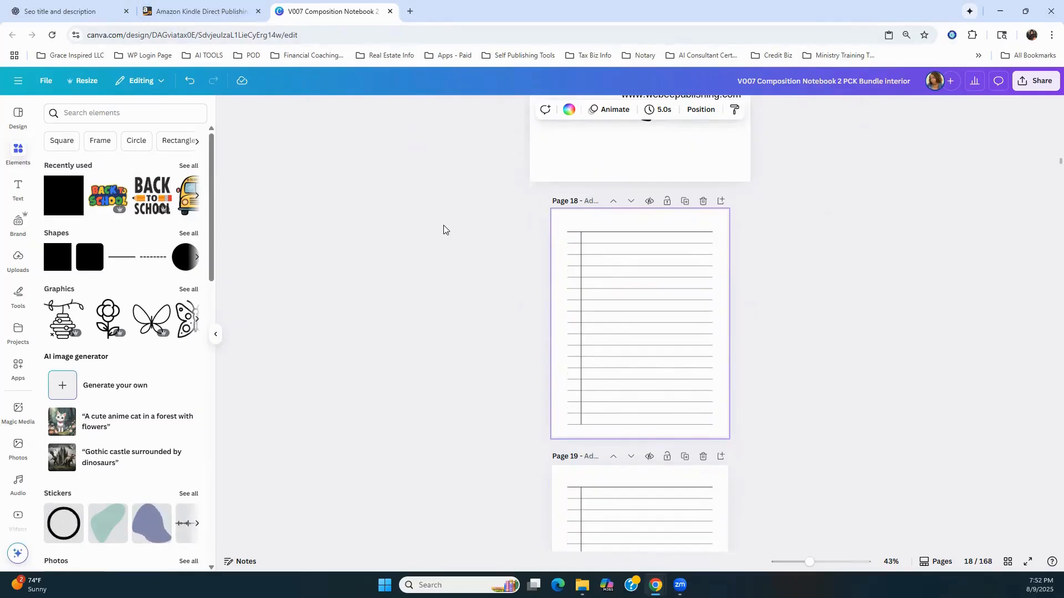
{"action": "scroll", "coordinate": [487, 378], "scroll_direction": "down", "scroll_amount": 1}
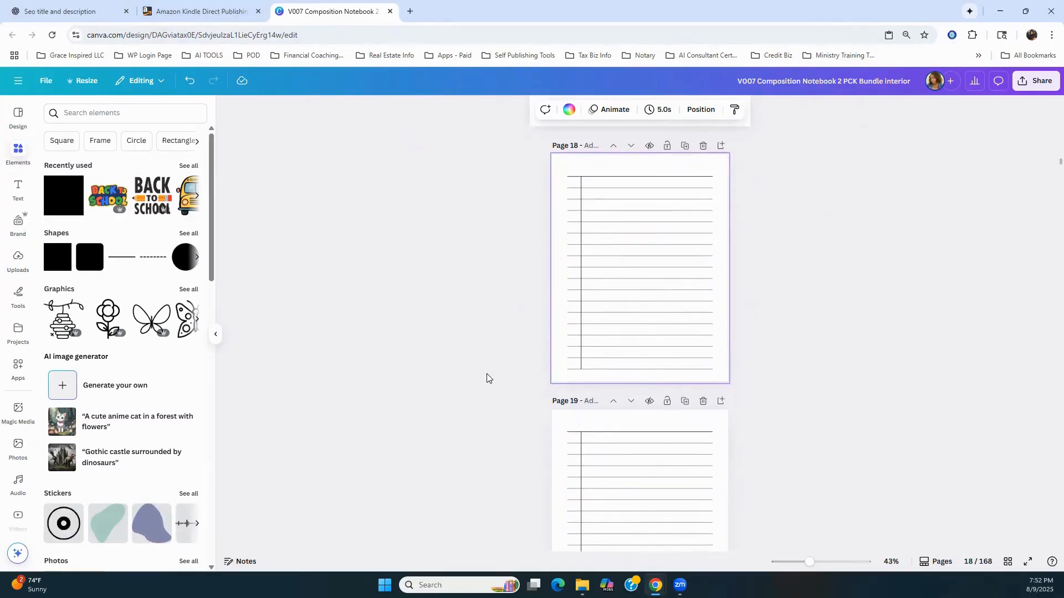
{"action": "scroll", "coordinate": [487, 377], "scroll_direction": "up", "scroll_amount": 1}
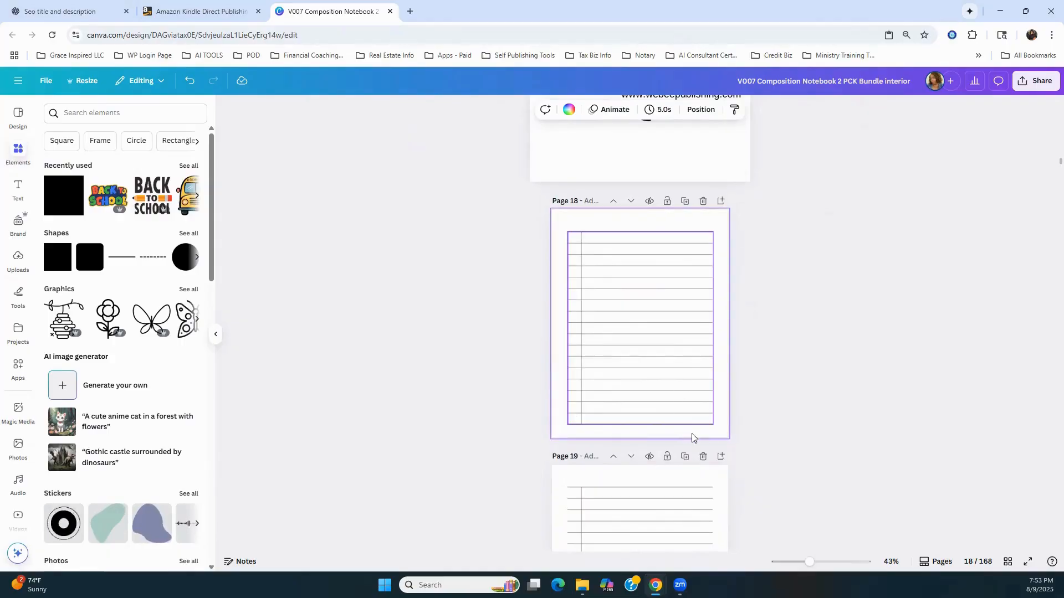
Switch to the overview of all pages and open the cover on page 7
{"action": "scroll", "coordinate": [809, 399], "scroll_direction": "up", "scroll_amount": 3}
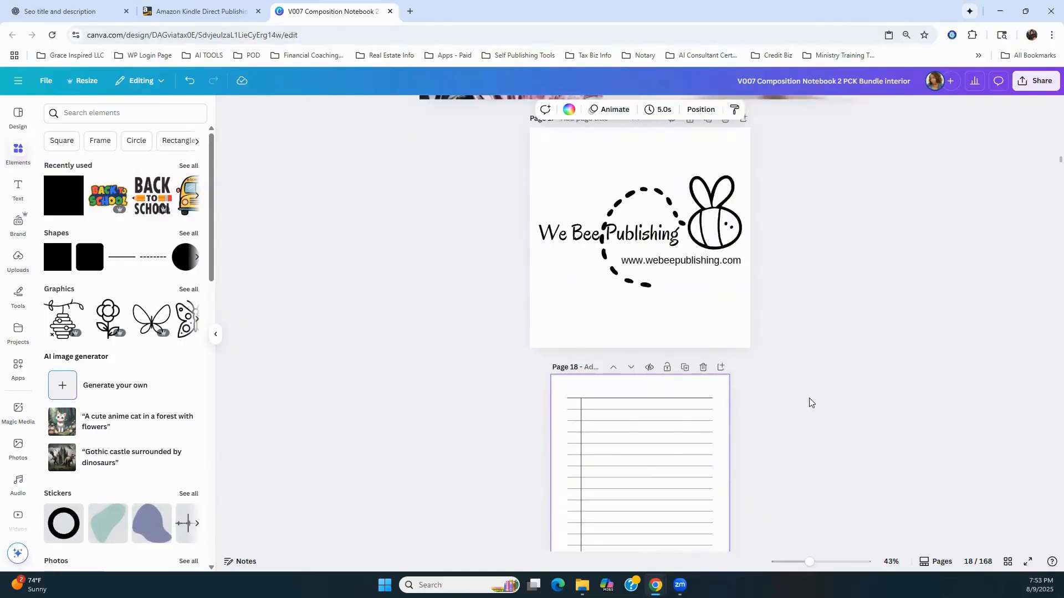
{"action": "scroll", "coordinate": [809, 398], "scroll_direction": "up", "scroll_amount": 3}
{"action": "scroll", "coordinate": [848, 380], "scroll_direction": "up", "scroll_amount": 6}
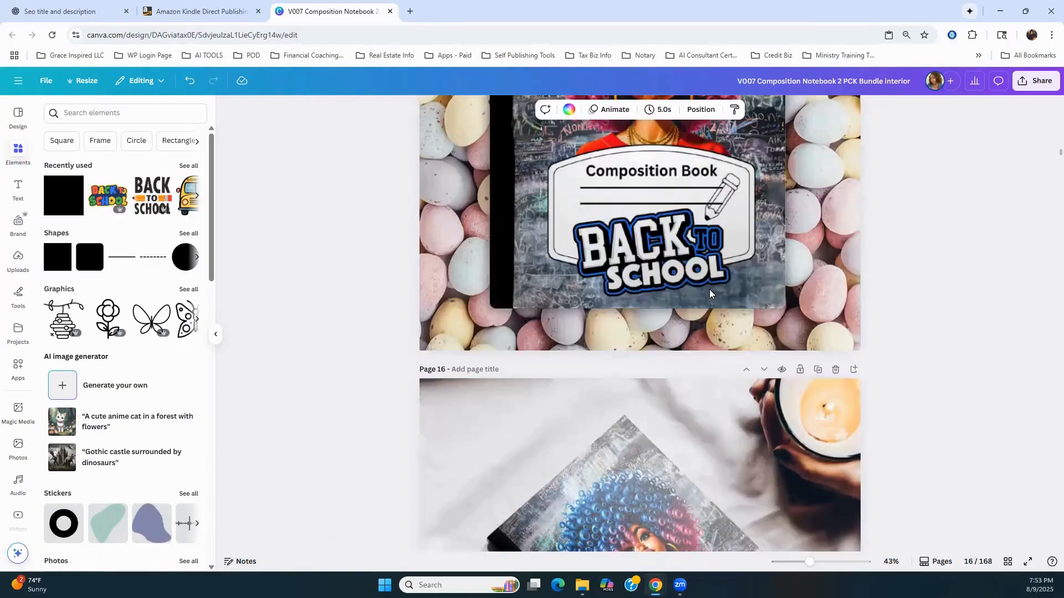
{"action": "scroll", "coordinate": [709, 294], "scroll_direction": "up", "scroll_amount": 5}
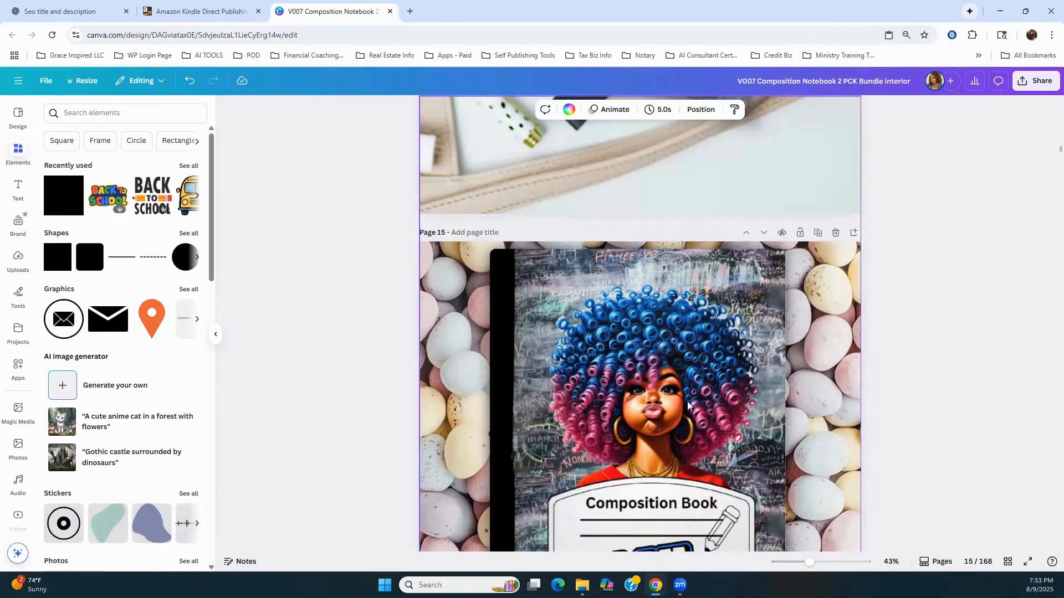
{"action": "scroll", "coordinate": [717, 404], "scroll_direction": "up", "scroll_amount": 6}
{"action": "left_click", "coordinate": [1007, 561]}
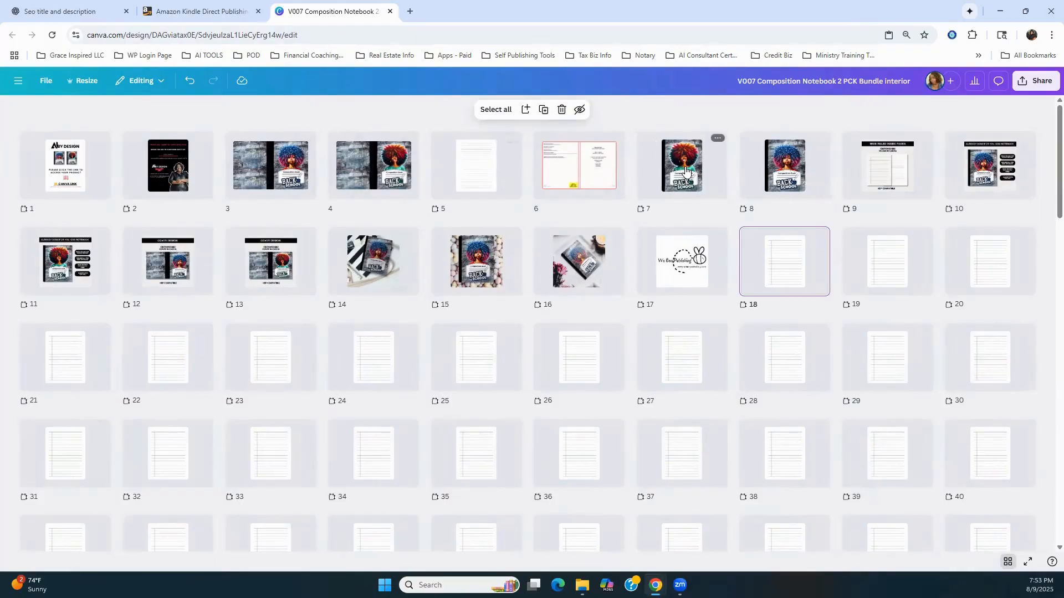
{"action": "left_click", "coordinate": [686, 171]}
{"action": "double_click", "coordinate": [686, 171]}
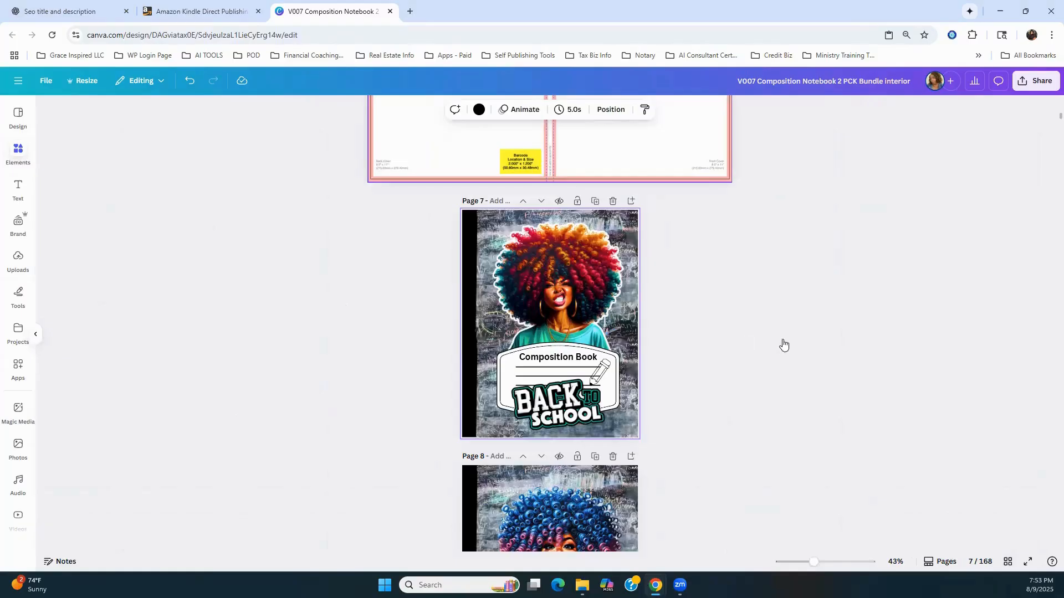
Copy the blue-and-pink-haired woman illustration from the cover on page 8
{"action": "scroll", "coordinate": [693, 396], "scroll_direction": "down", "scroll_amount": 3}
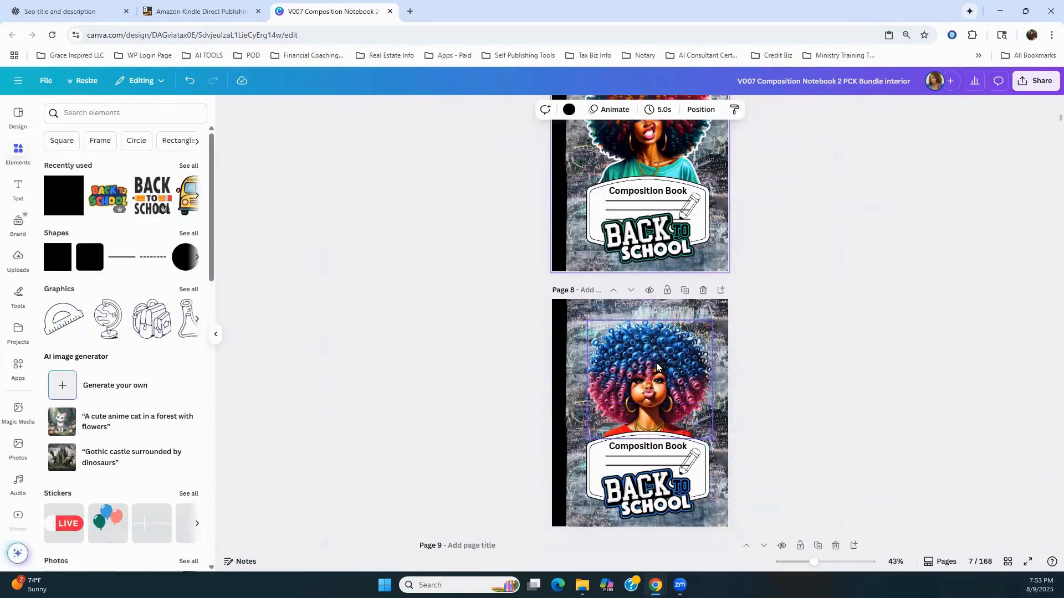
{"action": "left_click", "coordinate": [657, 363]}
{"action": "right_click", "coordinate": [657, 363]}
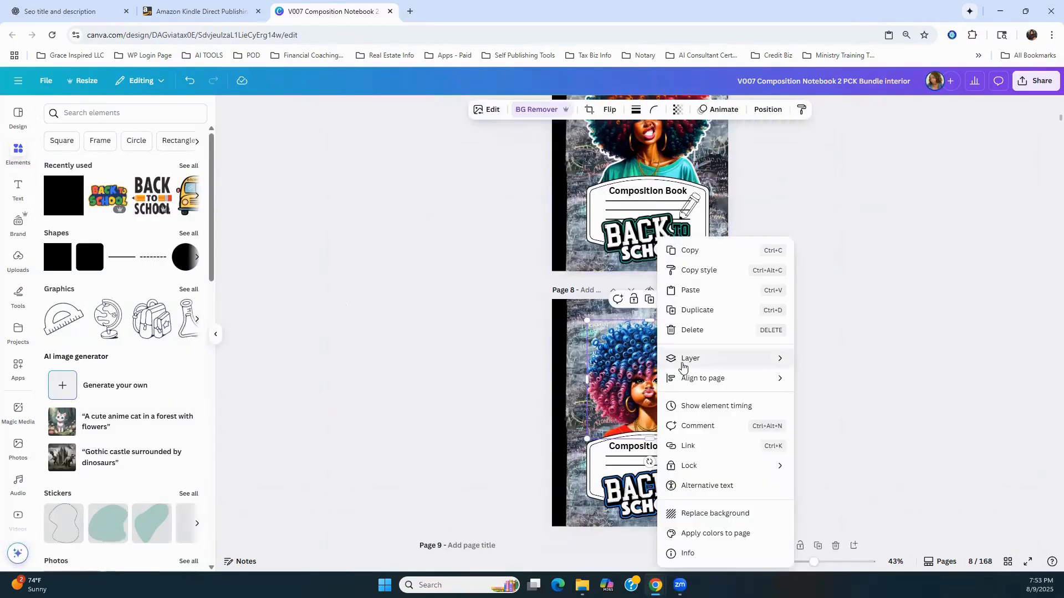
{"action": "left_click", "coordinate": [696, 250]}
Paste the illustration onto lined page 5, shrink it to about 2.47 × 2.34 in and place it at the ruled area's lower-right corner
{"action": "scroll", "coordinate": [892, 300], "scroll_direction": "up", "scroll_amount": 15}
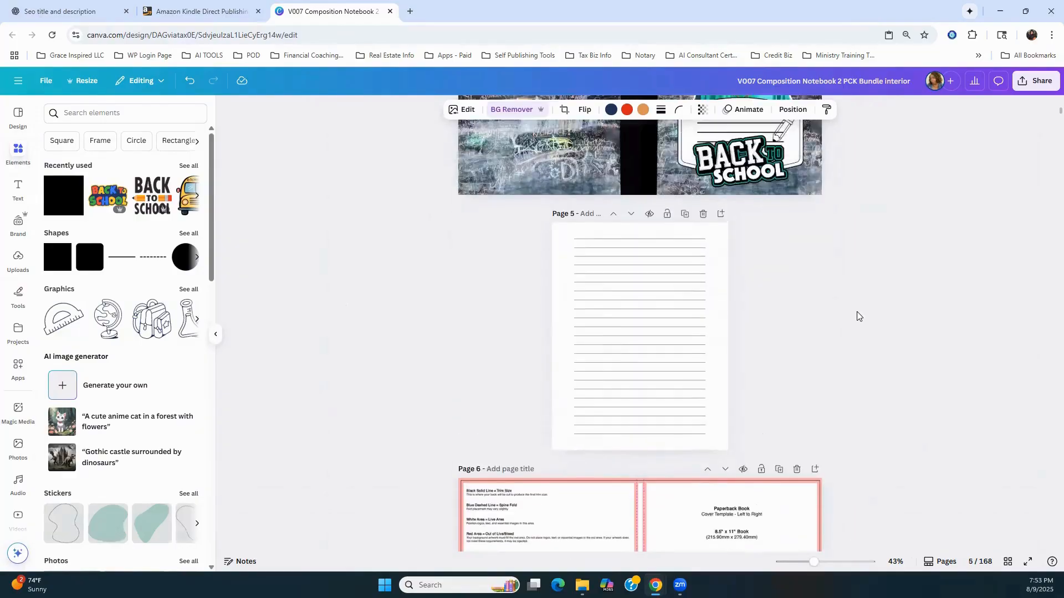
{"action": "left_click", "coordinate": [718, 408]}
{"action": "right_click", "coordinate": [718, 408]}
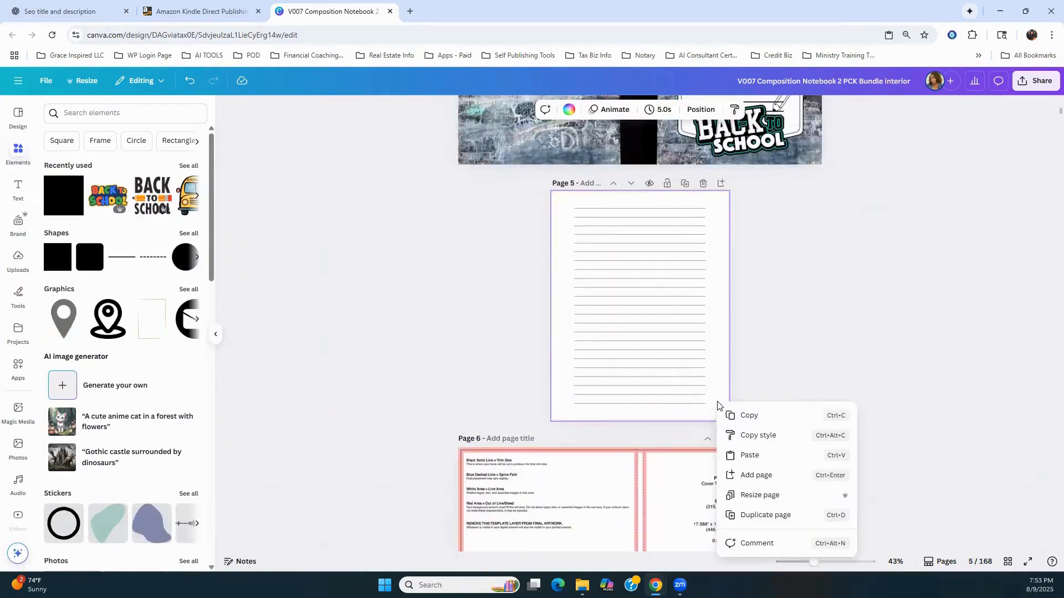
{"action": "left_click", "coordinate": [749, 455]}
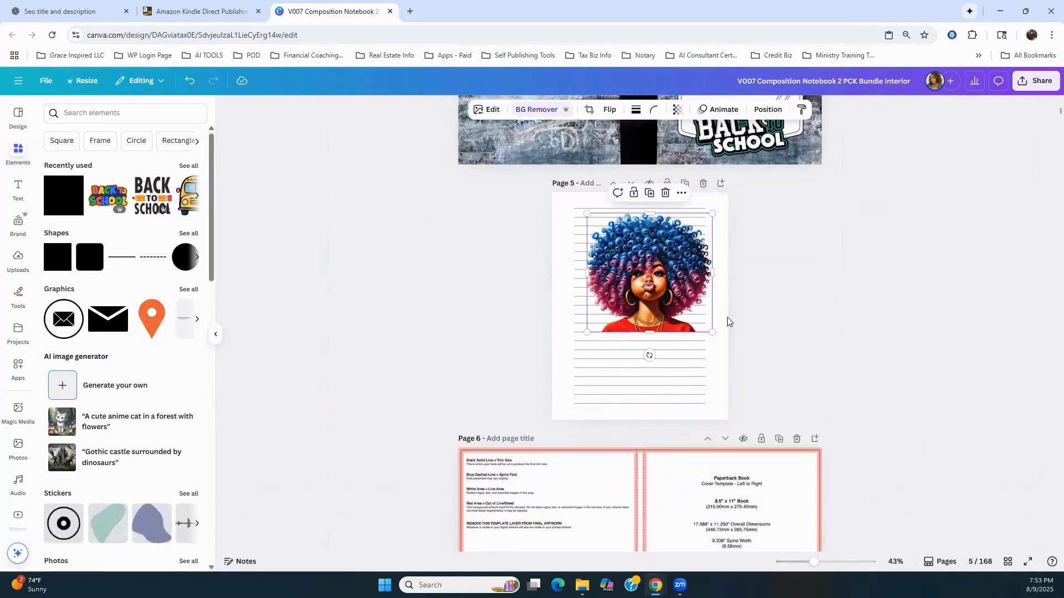
{"action": "left_click_drag", "start_coordinate": [672, 317], "coordinate": [698, 381]}
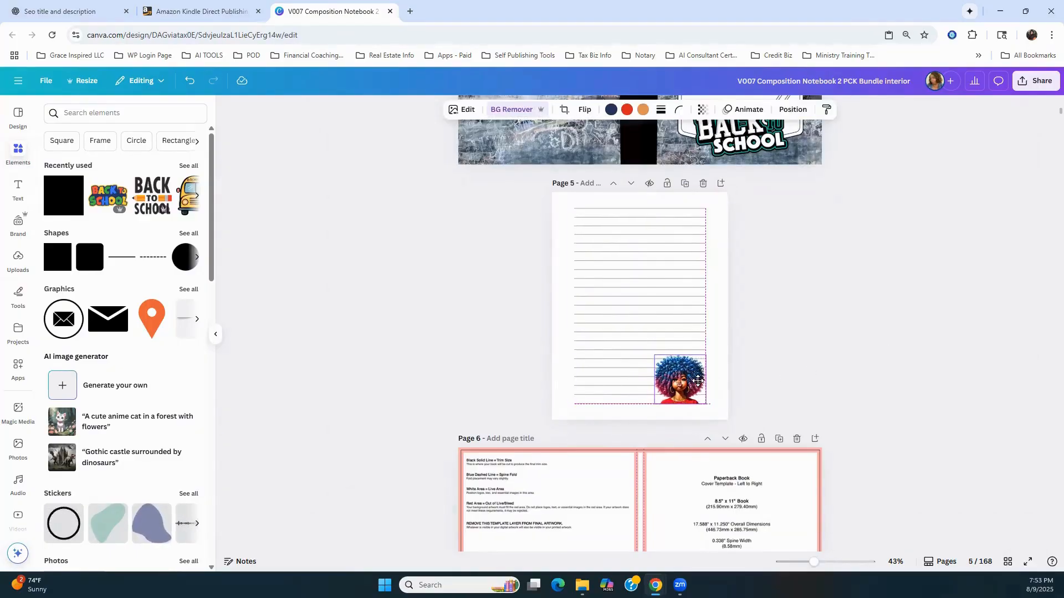
{"action": "left_click", "coordinate": [918, 363]}
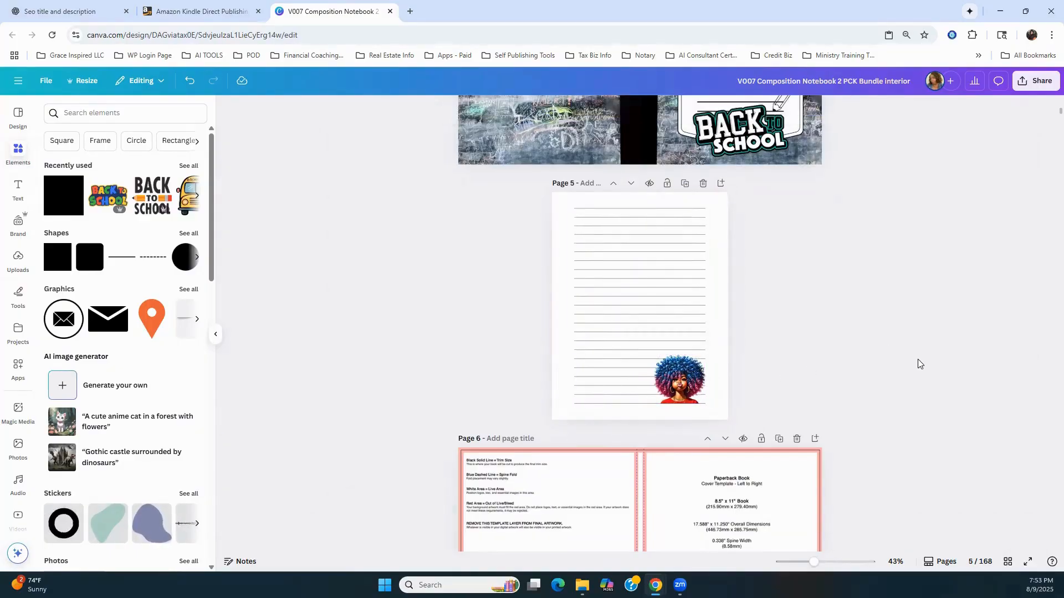
Lower the opacity of the woman illustration on page 5 so it looks faded
{"action": "left_click", "coordinate": [680, 380]}
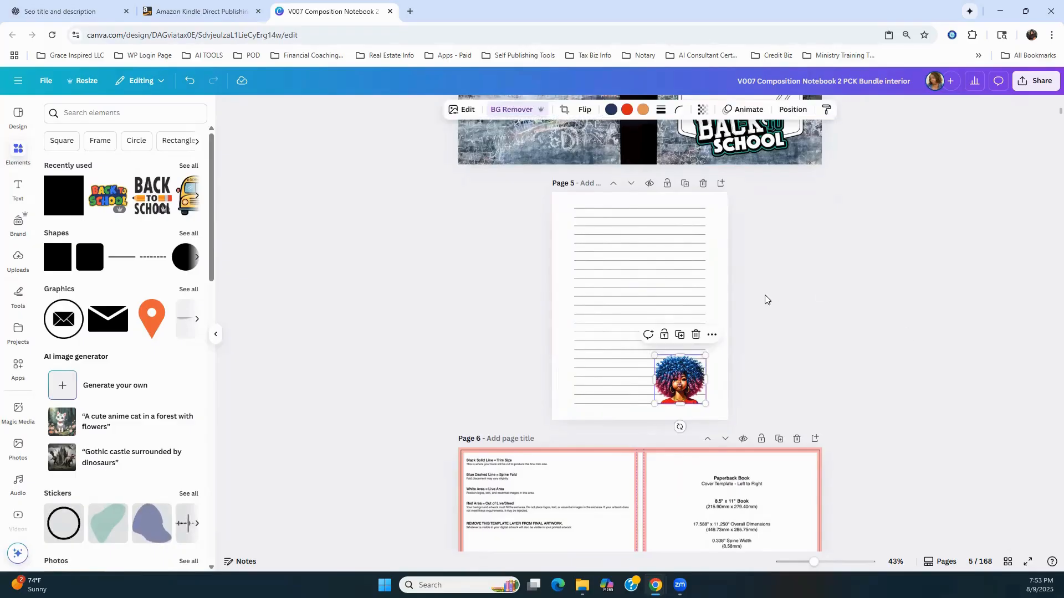
{"action": "left_click", "coordinate": [702, 109]}
{"action": "left_click_drag", "start_coordinate": [720, 156], "coordinate": [676, 164]}
{"action": "left_click", "coordinate": [853, 332]}
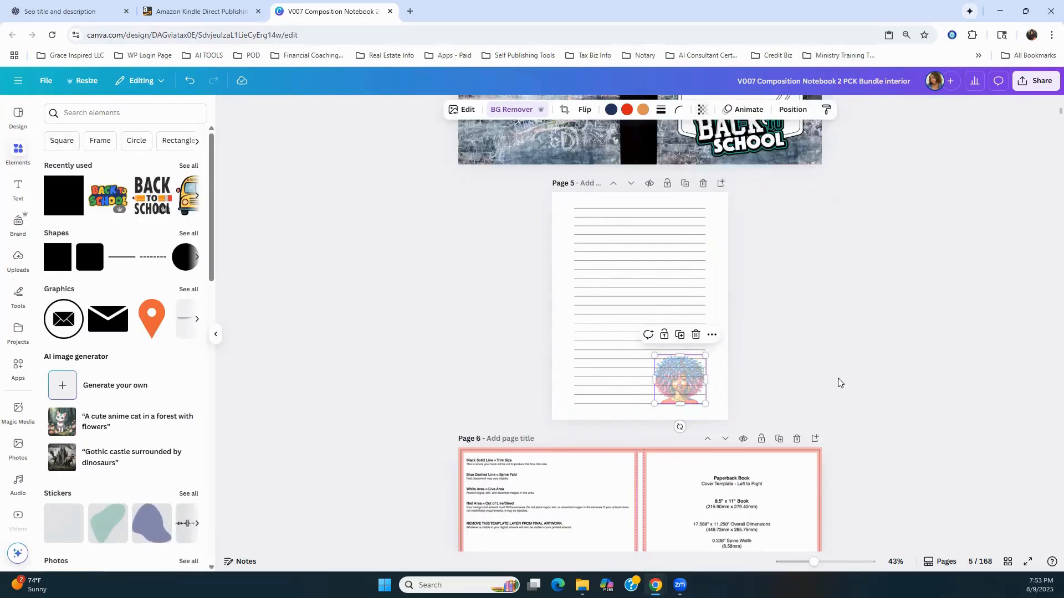
{"action": "left_click", "coordinate": [839, 377]}
Send the faded illustration behind the ruled lines on page 5
{"action": "left_click", "coordinate": [692, 399]}
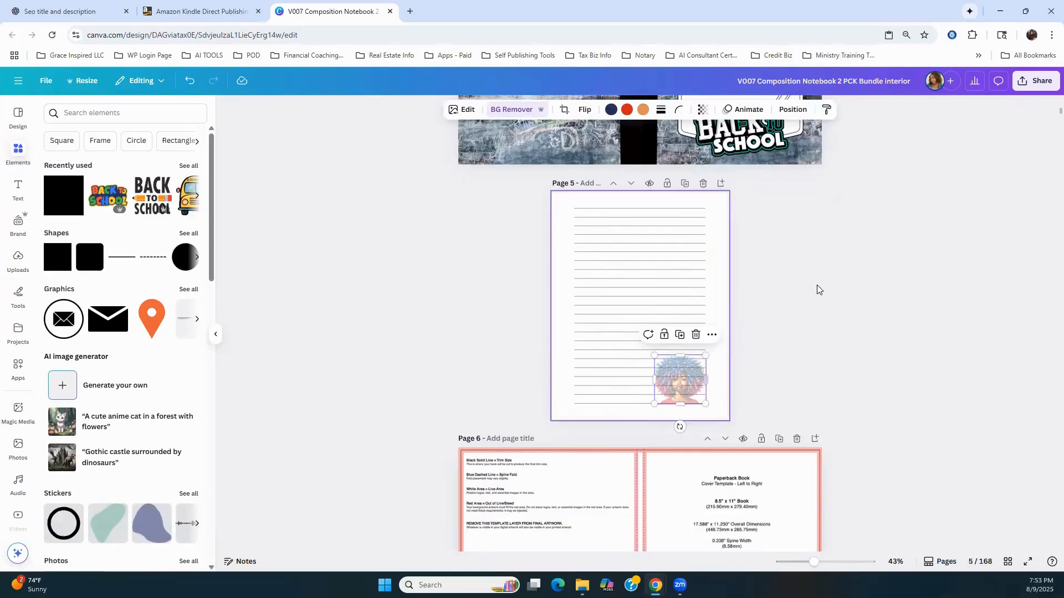
{"action": "left_click", "coordinate": [789, 109]}
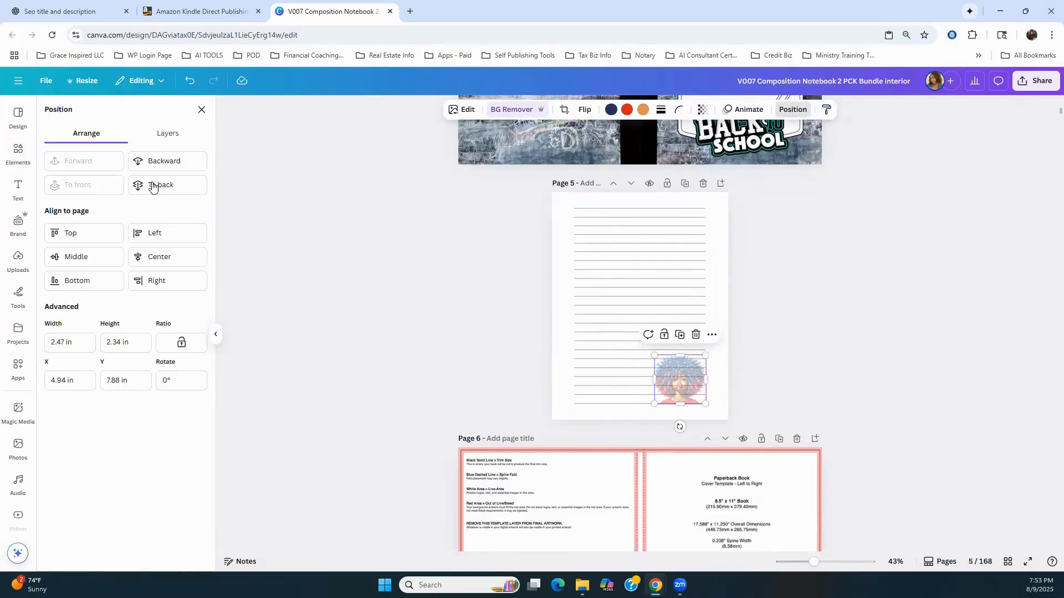
{"action": "left_click", "coordinate": [797, 384]}
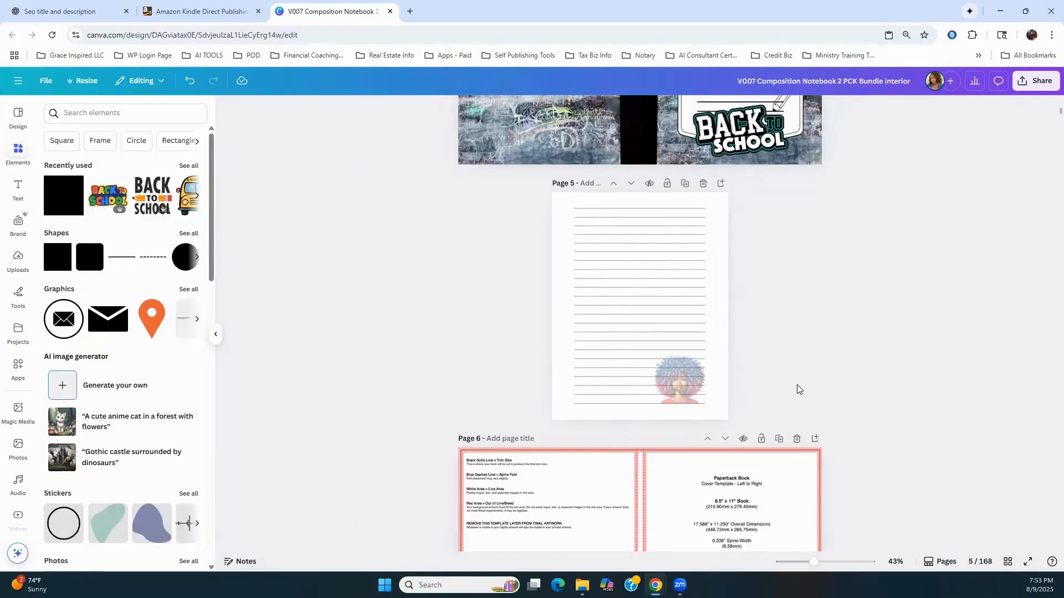
Undo the layering and transparency changes made to the illustration
{"action": "left_click", "coordinate": [680, 380]}
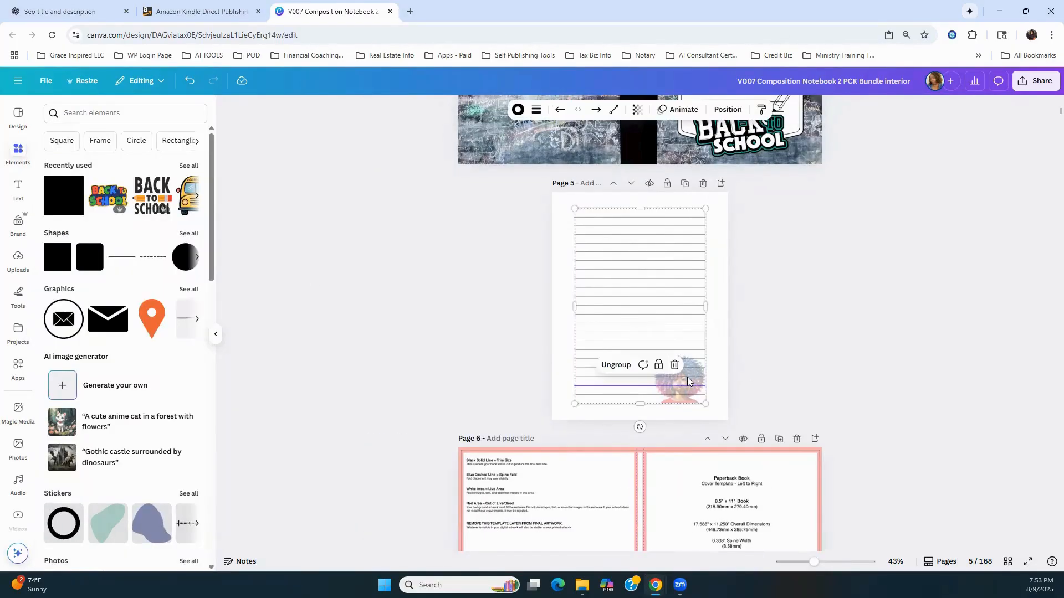
{"action": "left_click", "coordinate": [803, 365]}
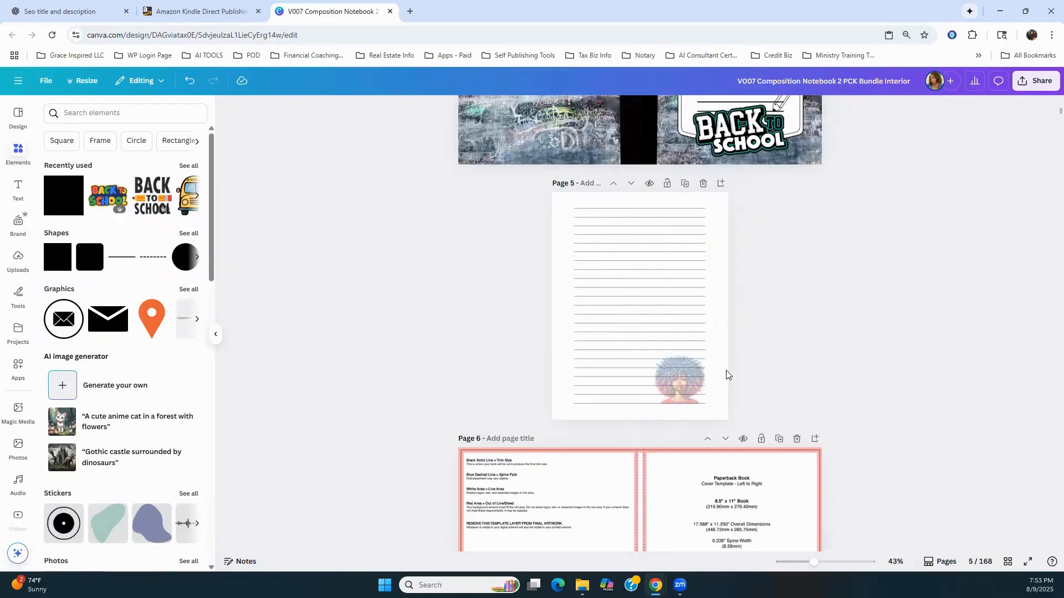
{"action": "left_click", "coordinate": [189, 83]}
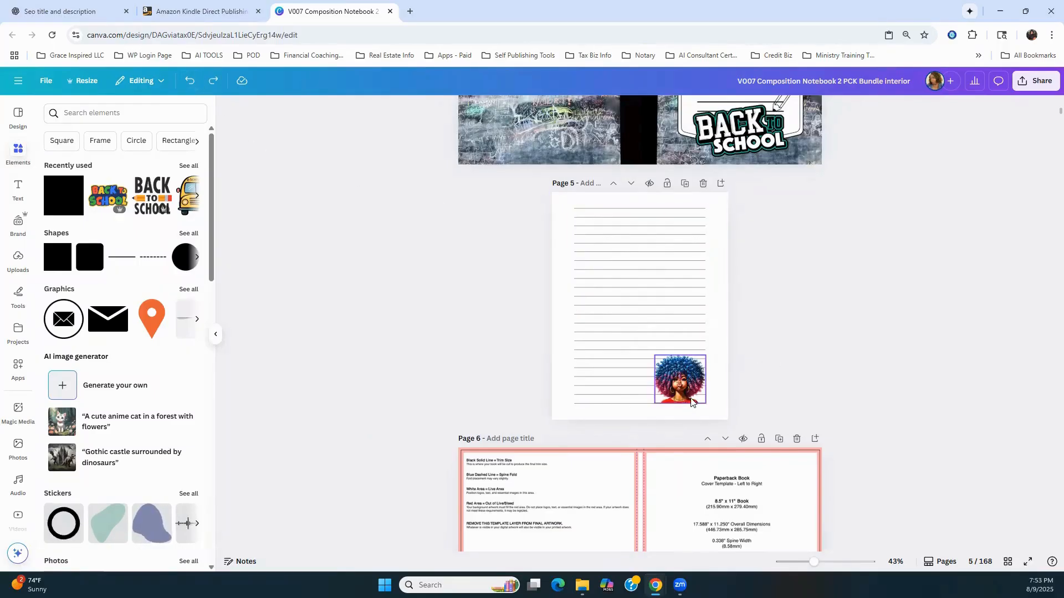
Add a square shape to page 5 and place it directly over the woman illustration
{"action": "left_click", "coordinate": [63, 251]}
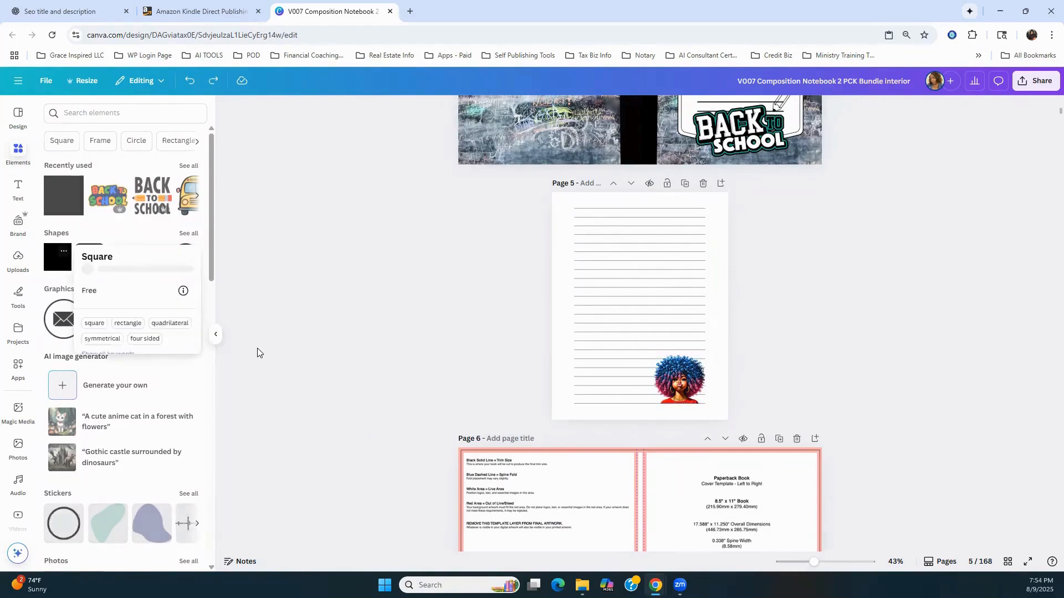
{"action": "left_click", "coordinate": [62, 253]}
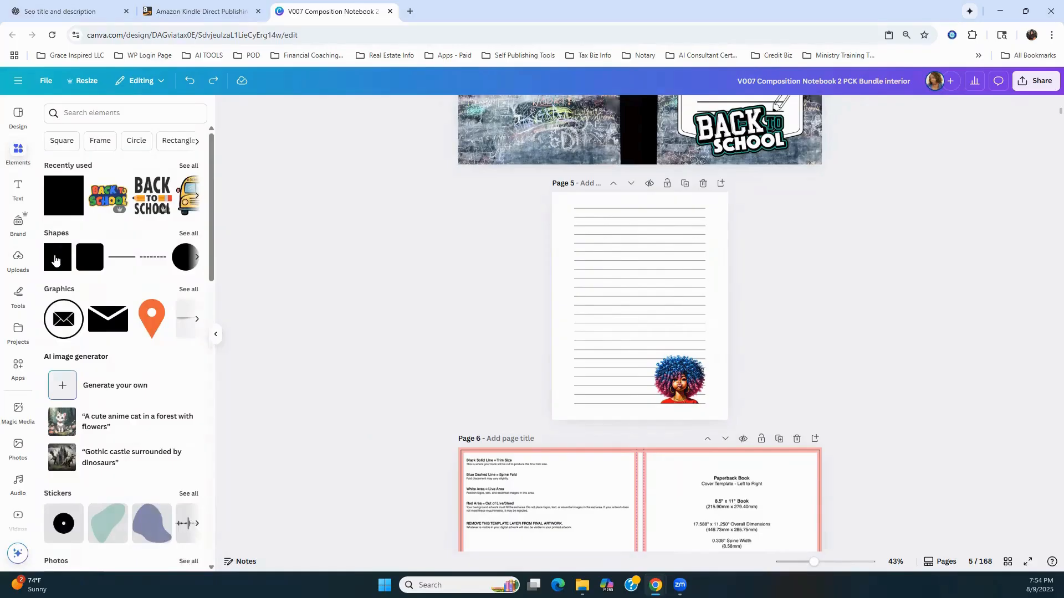
{"action": "left_click", "coordinate": [57, 264]}
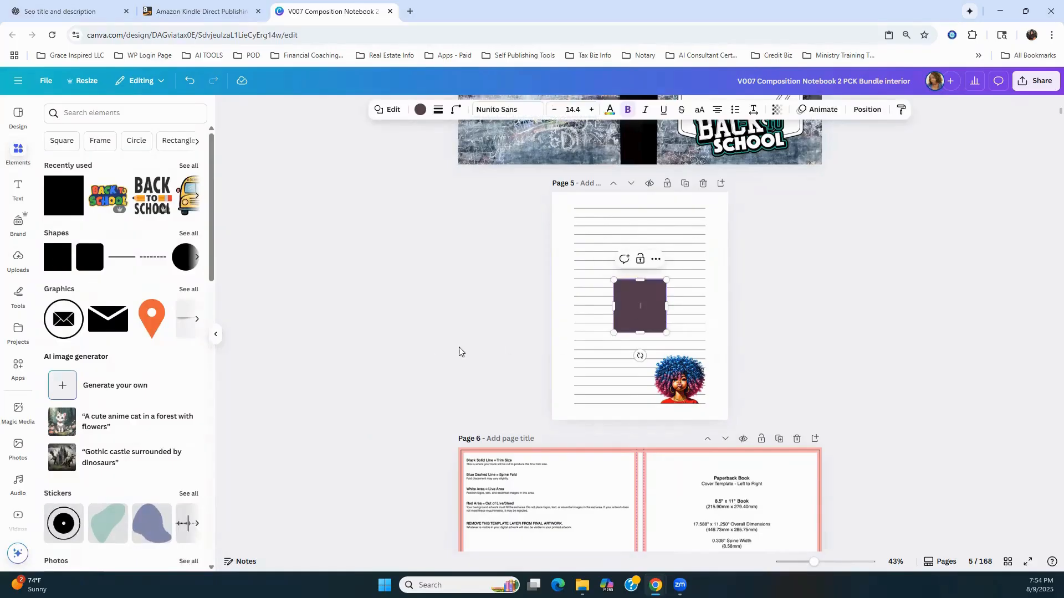
{"action": "left_click", "coordinate": [419, 361]}
{"action": "left_click_drag", "start_coordinate": [646, 306], "coordinate": [679, 354]}
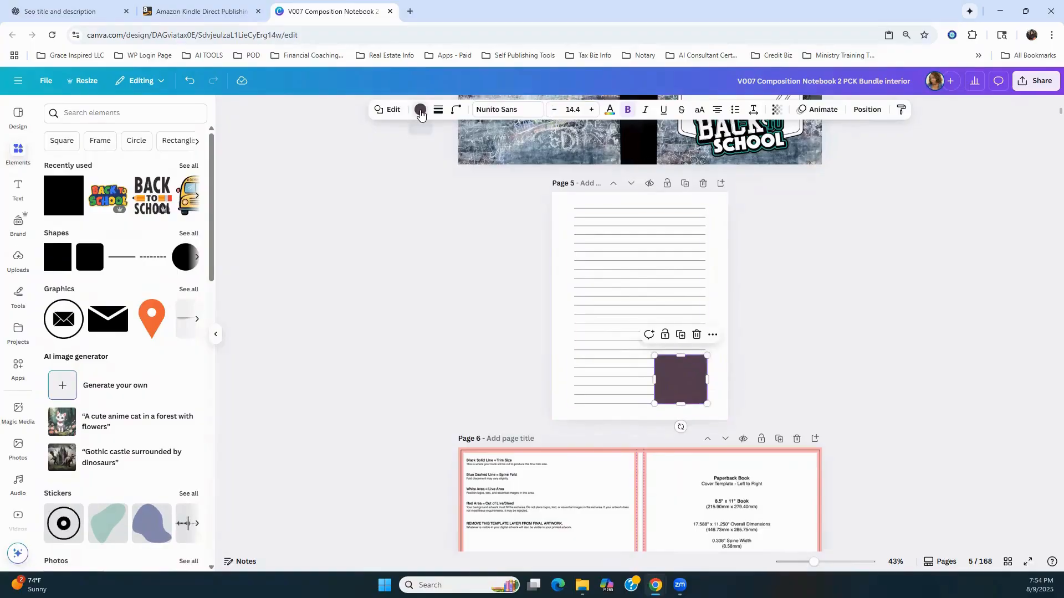
Fill the square covering the illustration with white from the document colors
{"action": "left_click", "coordinate": [420, 109]}
{"action": "left_click", "coordinate": [122, 206]}
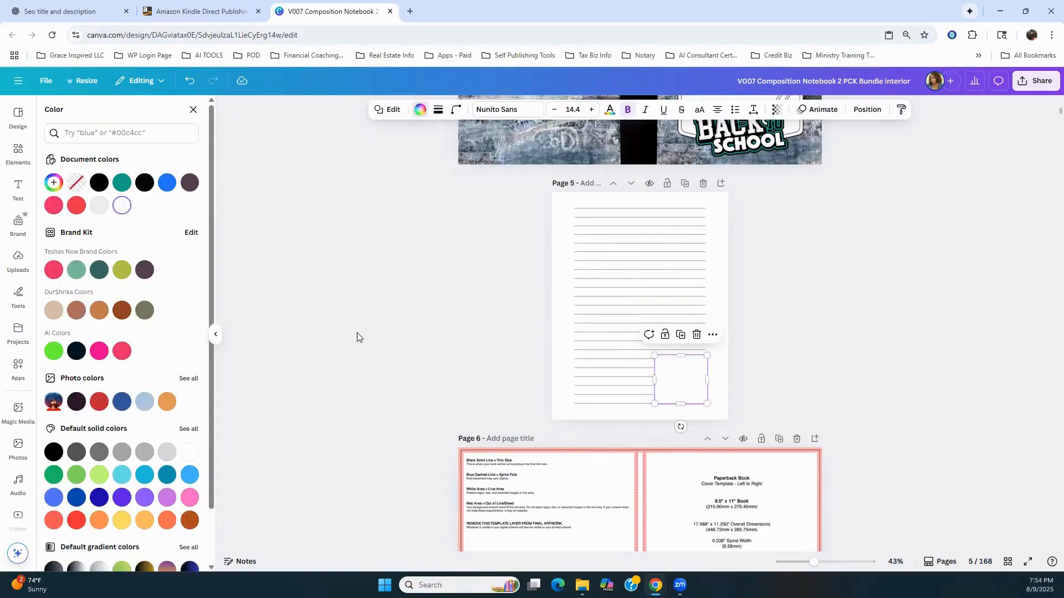
{"action": "left_click", "coordinate": [417, 354]}
{"action": "left_click", "coordinate": [412, 355]}
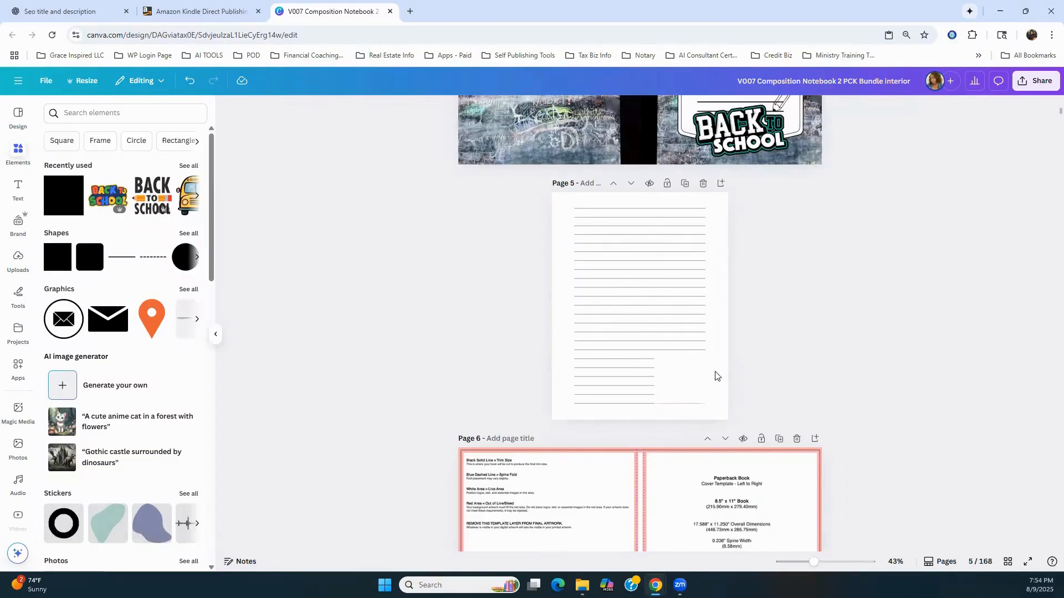
Nudge the white square slightly down to cover the end of the lowest ruled line
{"action": "left_click", "coordinate": [692, 384]}
{"action": "key", "text": "Down"}
{"action": "key", "text": "Down"}
{"action": "key", "text": "Down"}
{"action": "key", "text": "Down"}
{"action": "key", "text": "Down"}
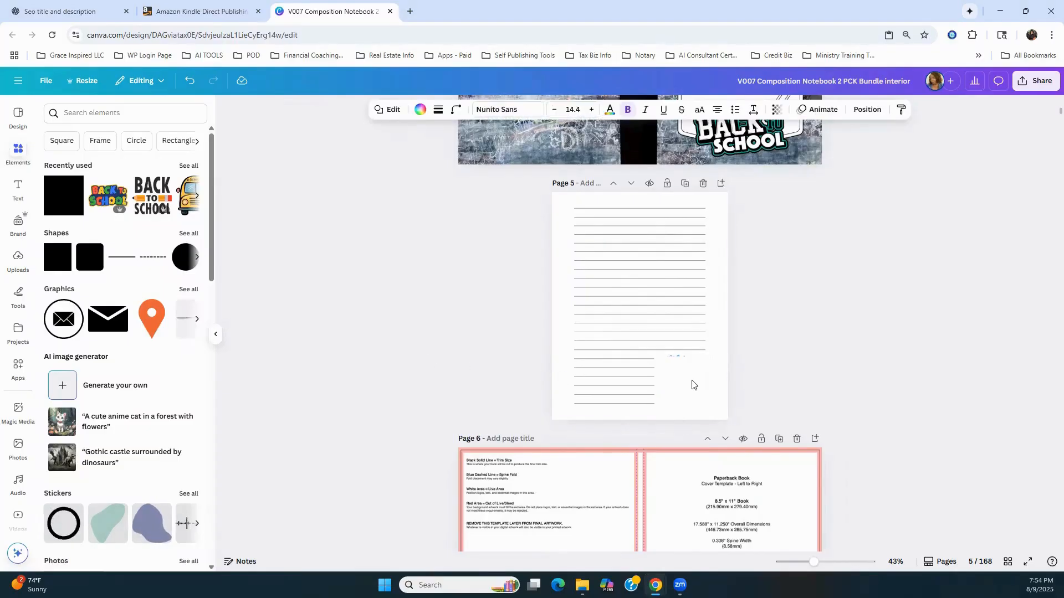
{"action": "left_click", "coordinate": [715, 385]}
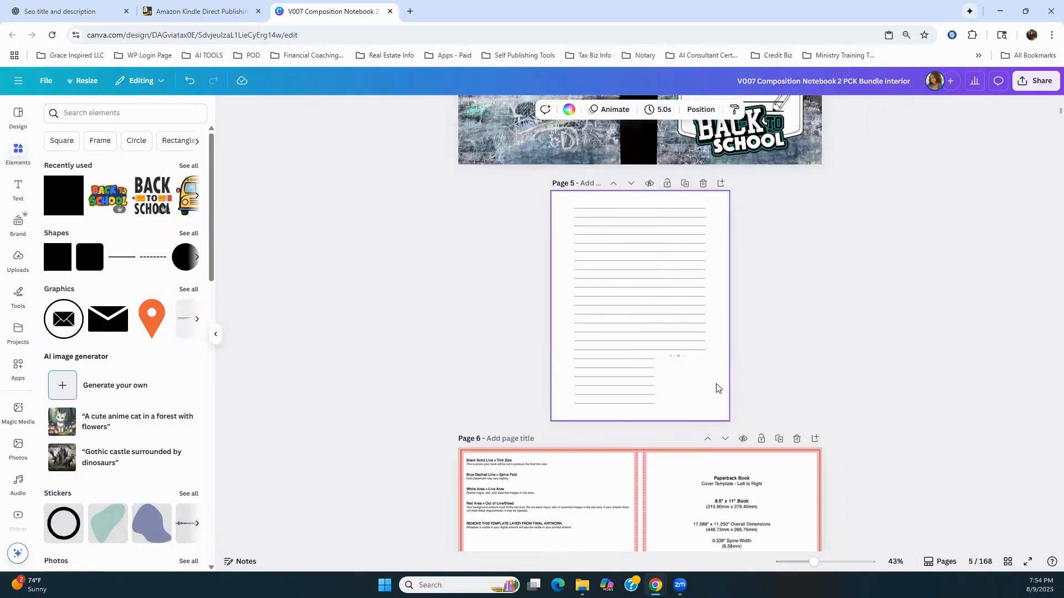
Stretch the white square's top edge slightly upward to cover the top of the illustration's hair, keeping the square selected
{"action": "left_click", "coordinate": [681, 367]}
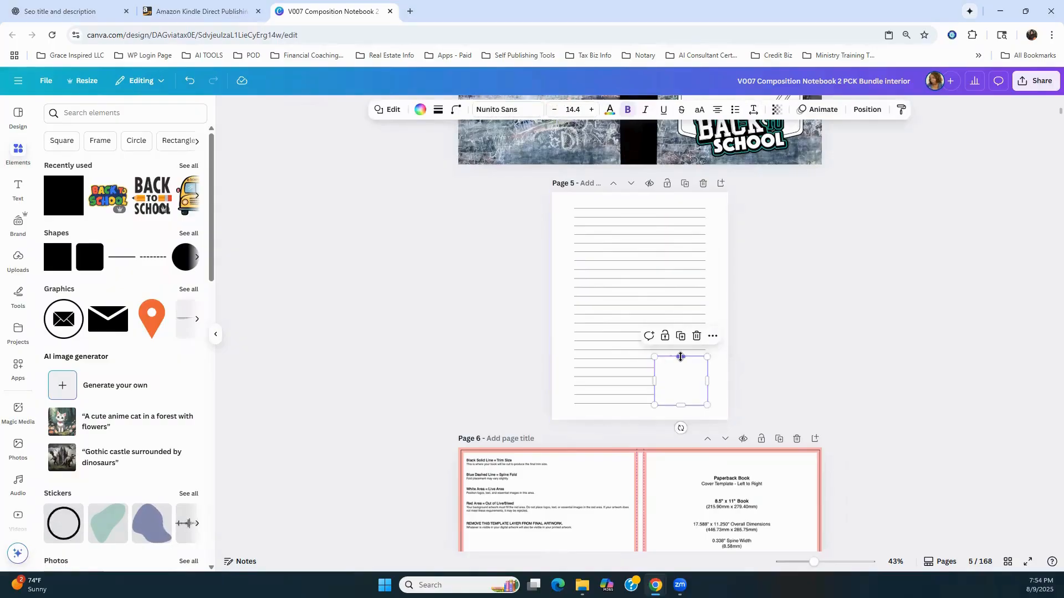
{"action": "left_click_drag", "start_coordinate": [680, 357], "coordinate": [680, 350]}
{"action": "left_click", "coordinate": [722, 366]}
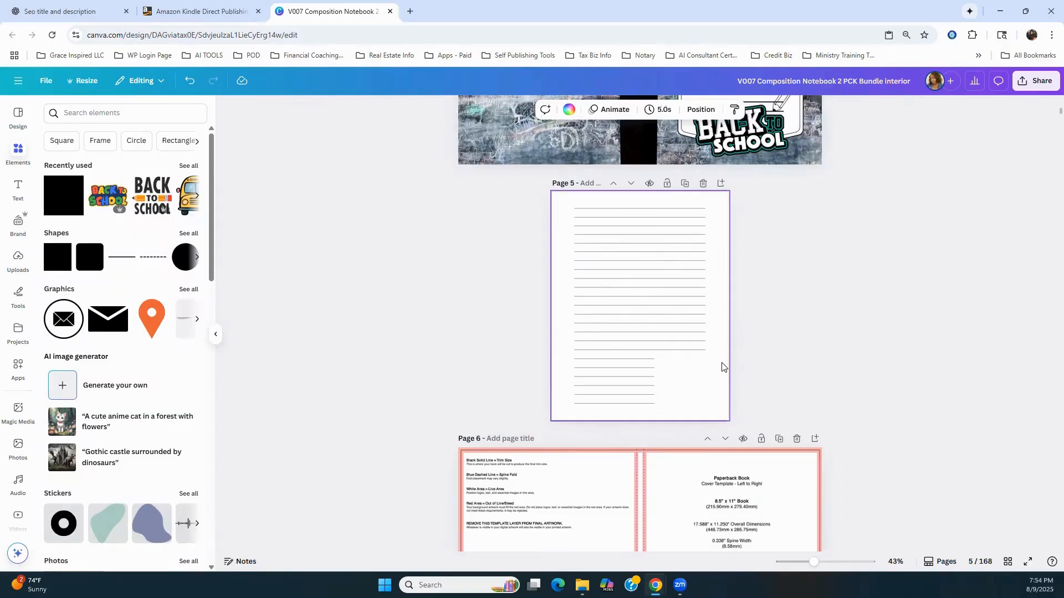
{"action": "left_click", "coordinate": [697, 401]}
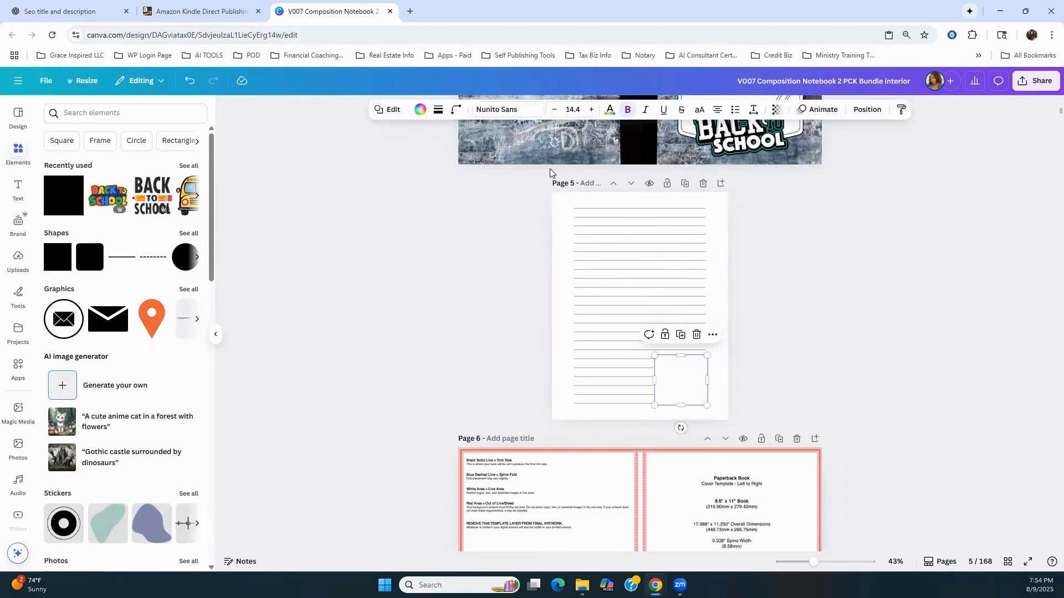
Move the woman illustration's layer above the white square on page 5
{"action": "left_click", "coordinate": [868, 109]}
{"action": "left_click", "coordinate": [162, 137]}
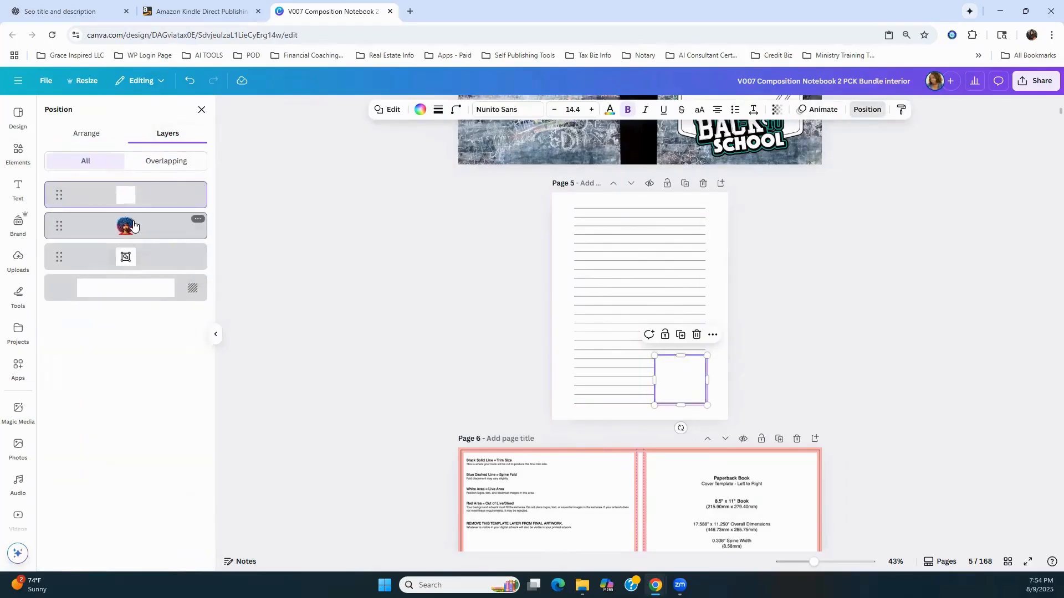
{"action": "left_click_drag", "start_coordinate": [134, 224], "coordinate": [143, 198]}
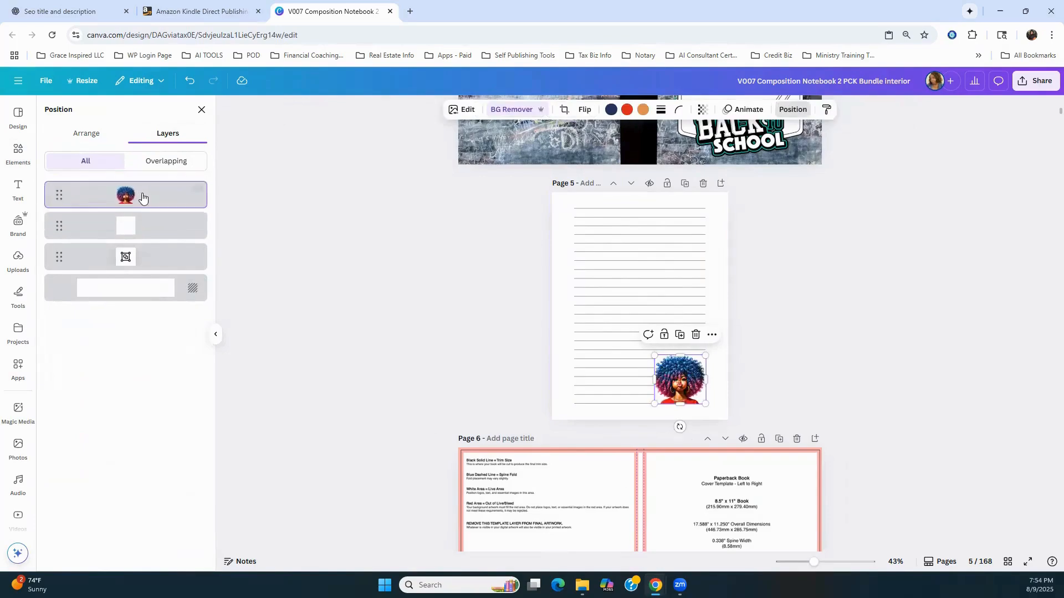
{"action": "left_click", "coordinate": [305, 299]}
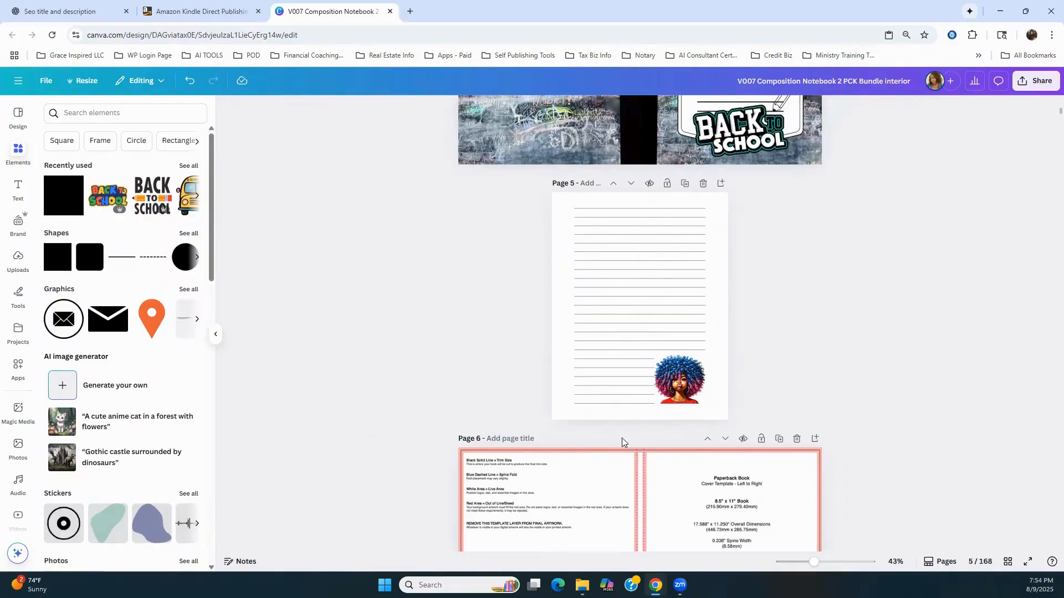
Select the white square's layer beneath the illustration and stretch its left edge slightly outward to widen the gap from the ruled lines
{"action": "left_click", "coordinate": [679, 394]}
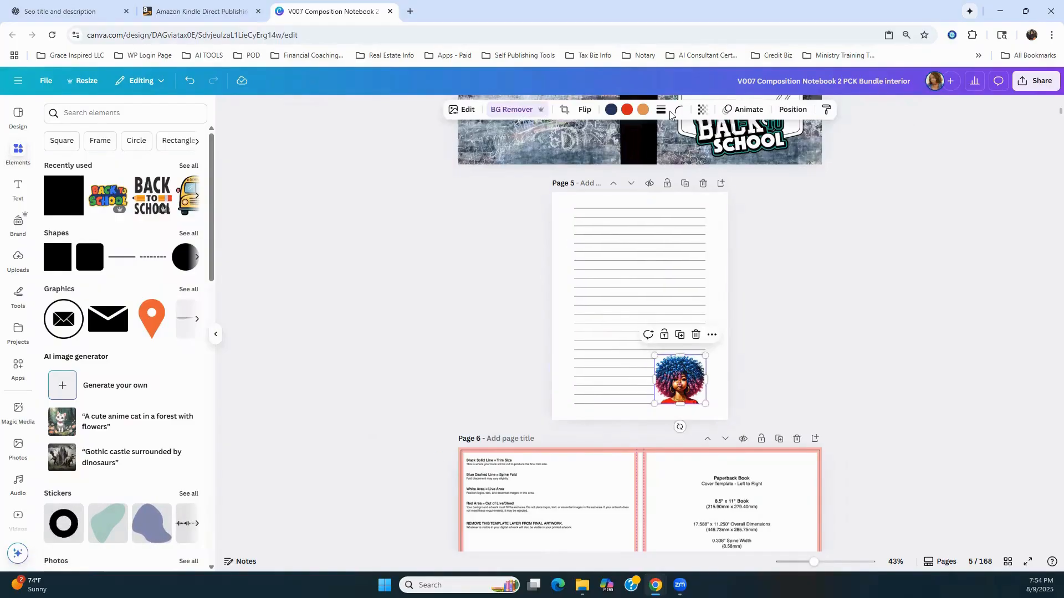
{"action": "left_click", "coordinate": [793, 111]}
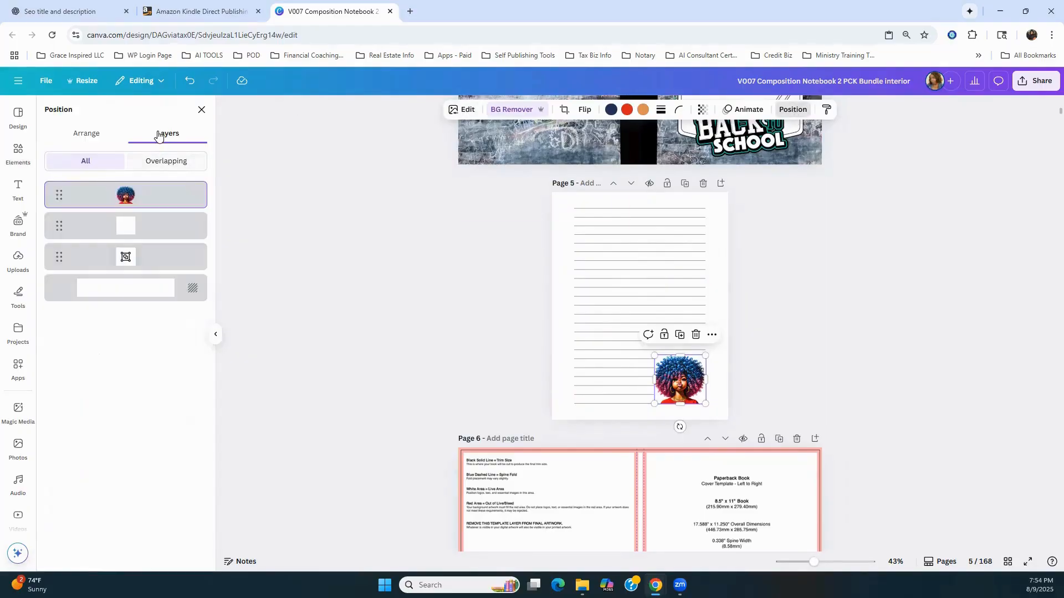
{"action": "left_click", "coordinate": [128, 235]}
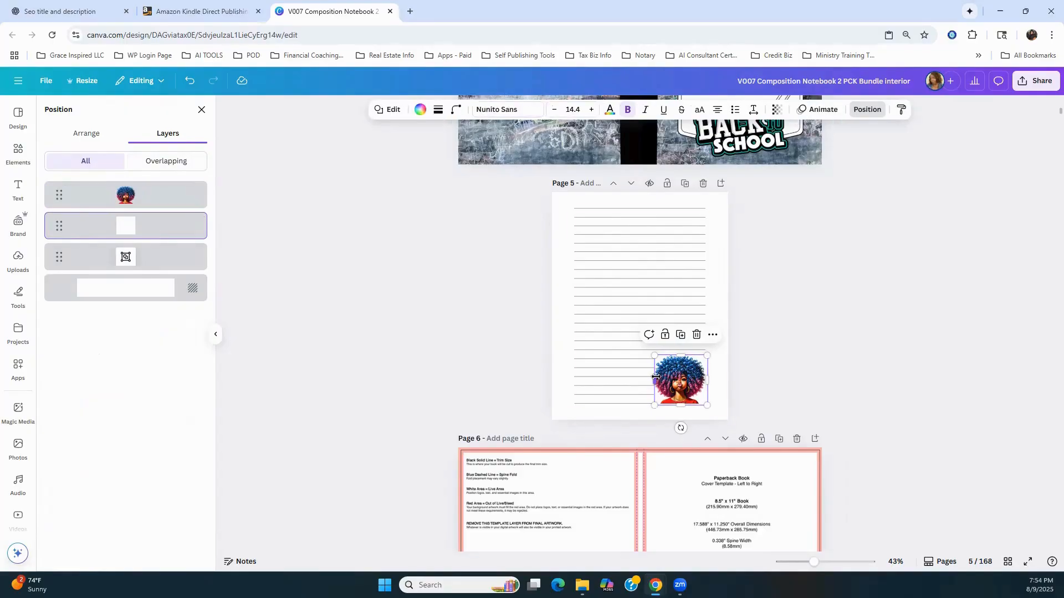
{"action": "left_click_drag", "start_coordinate": [649, 377], "coordinate": [651, 376]}
{"action": "left_click", "coordinate": [834, 366]}
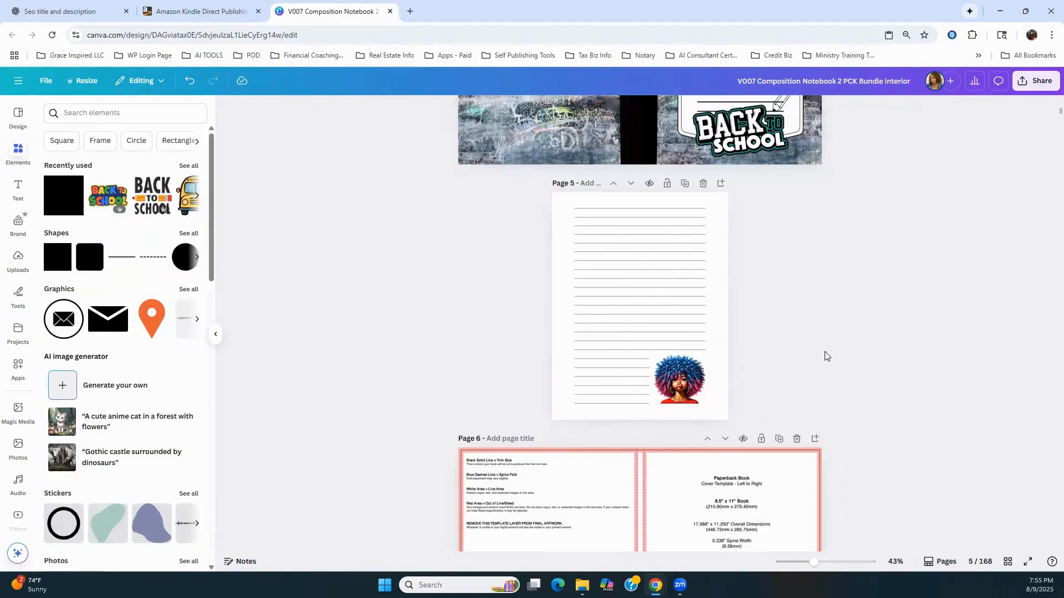
Review the decorated page 5 and the cover template, front cover and promotional pages that follow it
{"action": "scroll", "coordinate": [825, 351], "scroll_direction": "down", "scroll_amount": 3}
{"action": "scroll", "coordinate": [830, 355], "scroll_direction": "down", "scroll_amount": 3}
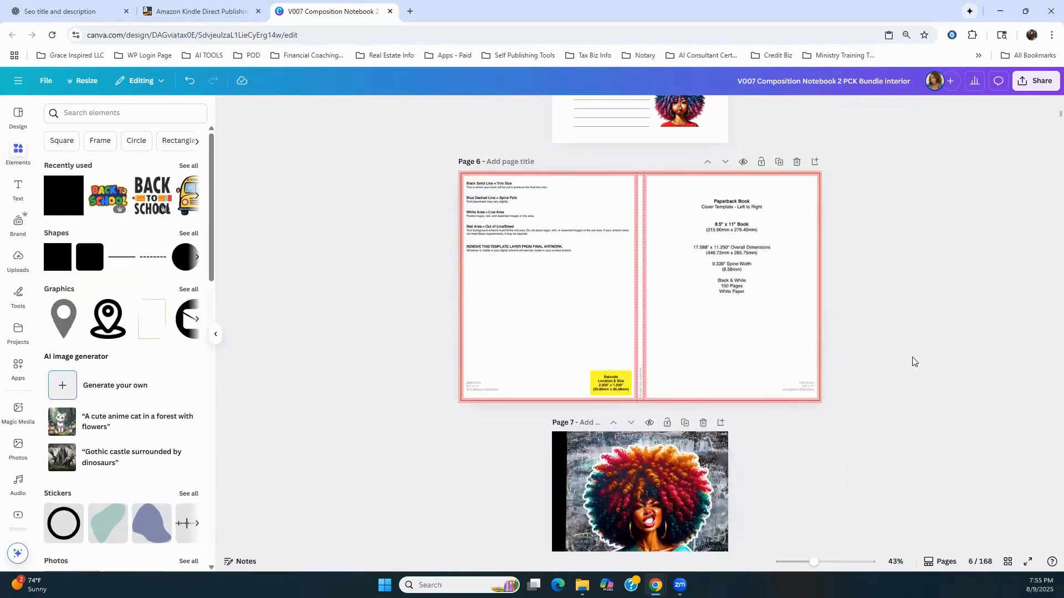
{"action": "scroll", "coordinate": [912, 361], "scroll_direction": "up", "scroll_amount": 5}
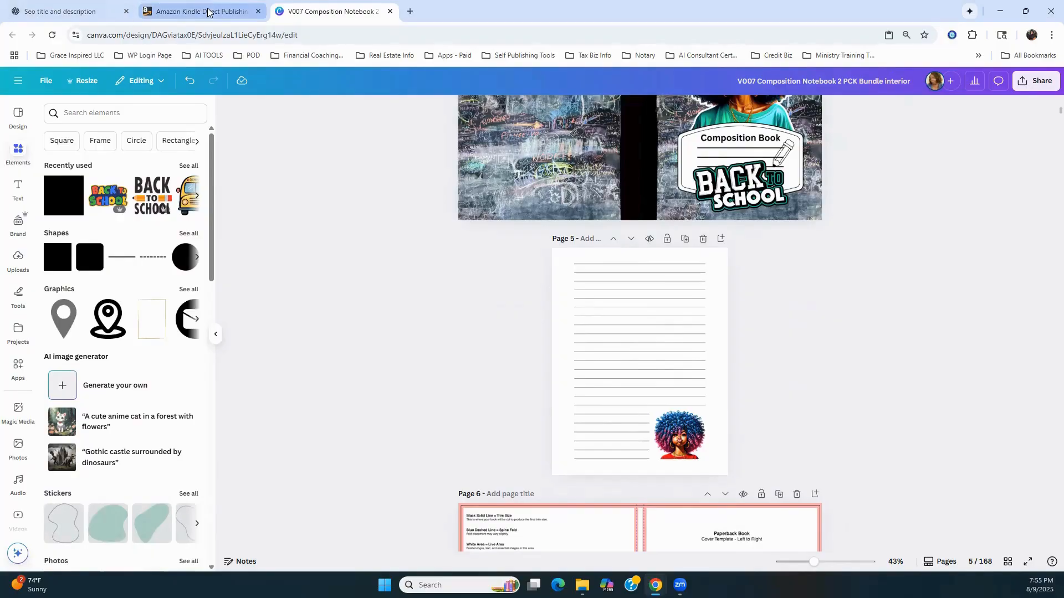
{"action": "scroll", "coordinate": [879, 324], "scroll_direction": "down", "scroll_amount": 1}
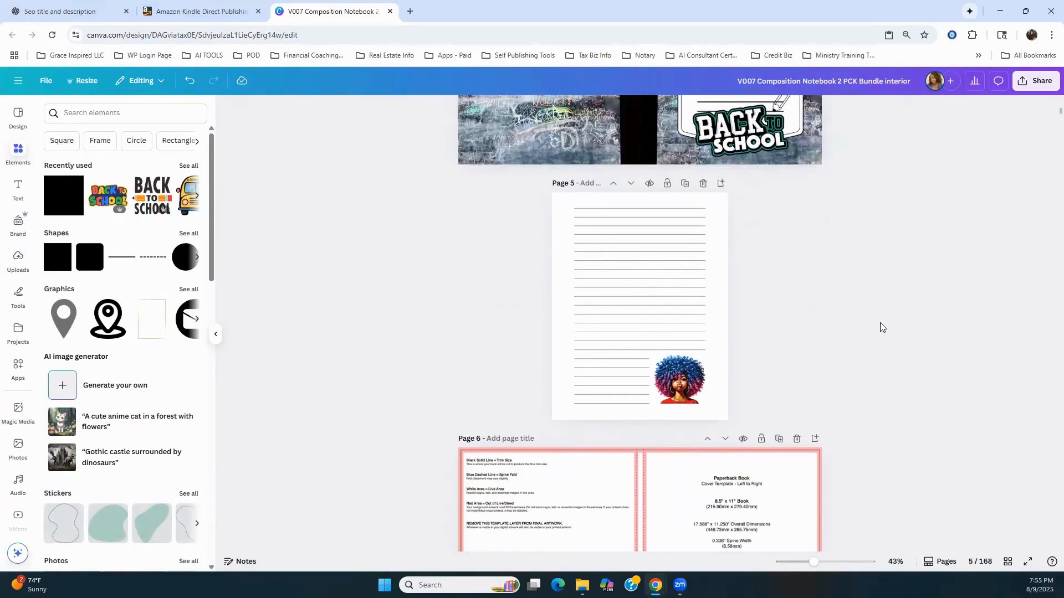
{"action": "scroll", "coordinate": [882, 322], "scroll_direction": "up", "scroll_amount": 3}
{"action": "scroll", "coordinate": [921, 331], "scroll_direction": "down", "scroll_amount": 15}
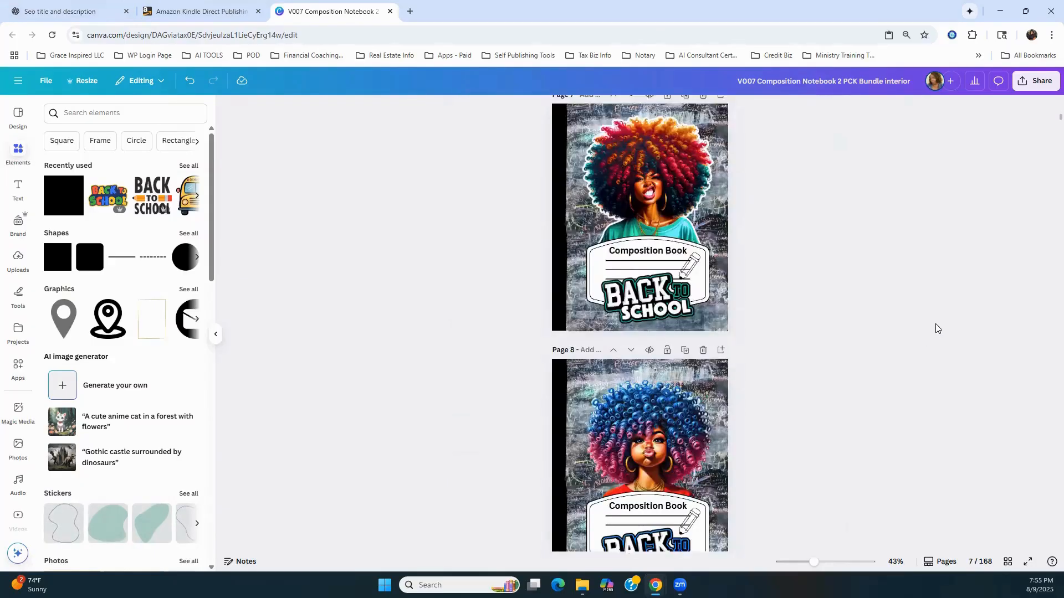
{"action": "scroll", "coordinate": [974, 471], "scroll_direction": "down", "scroll_amount": 7}
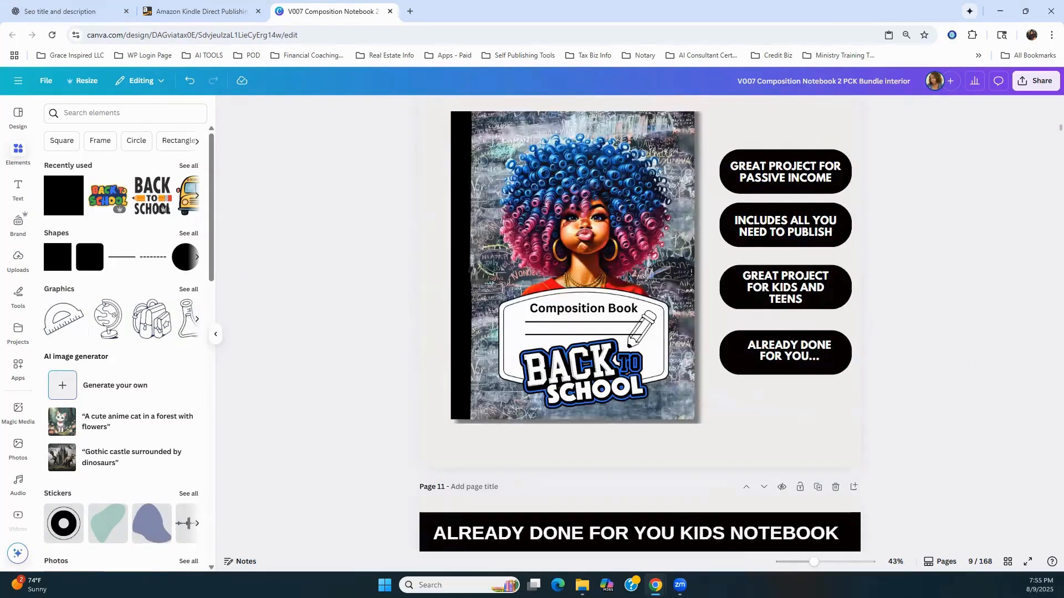
Show all design pages as a thumbnail grid and look through the lined interior pages to the end
{"action": "left_click", "coordinate": [1008, 561]}
{"action": "scroll", "coordinate": [523, 339], "scroll_direction": "down", "scroll_amount": 5}
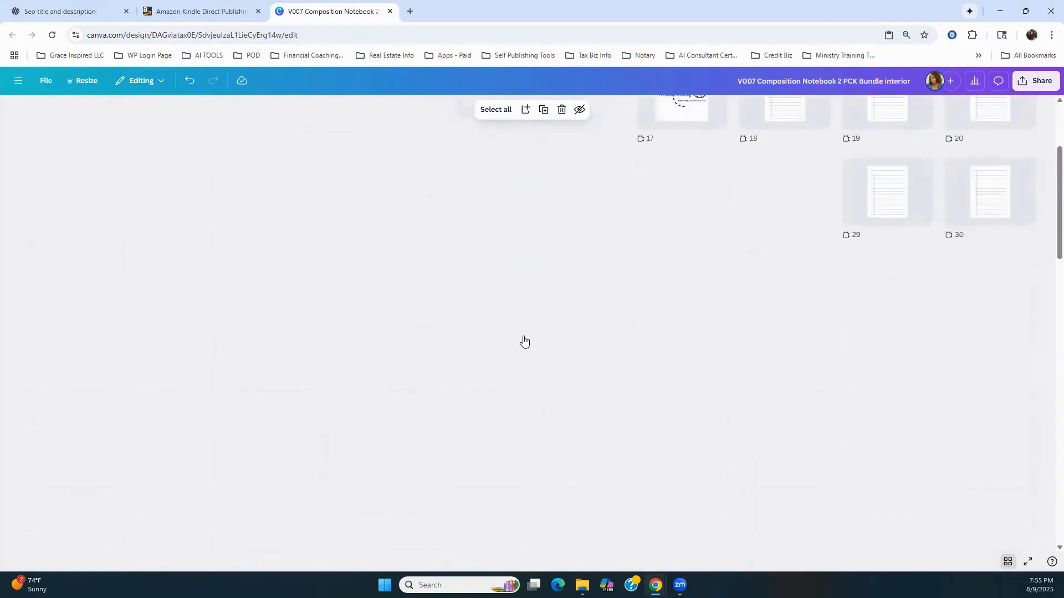
{"action": "scroll", "coordinate": [659, 316], "scroll_direction": "down", "scroll_amount": 8}
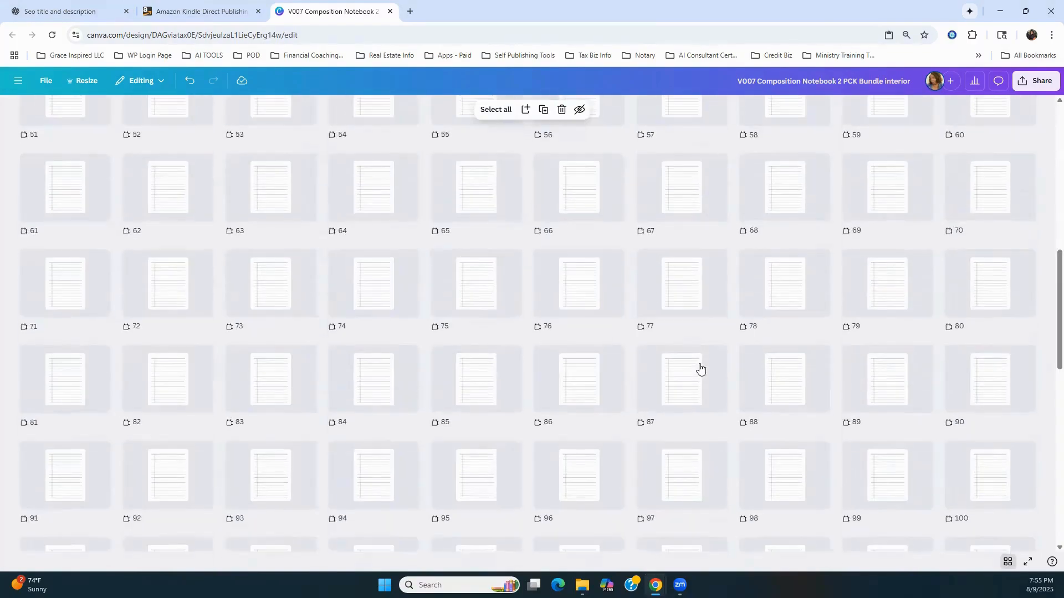
{"action": "scroll", "coordinate": [615, 317], "scroll_direction": "down", "scroll_amount": 3}
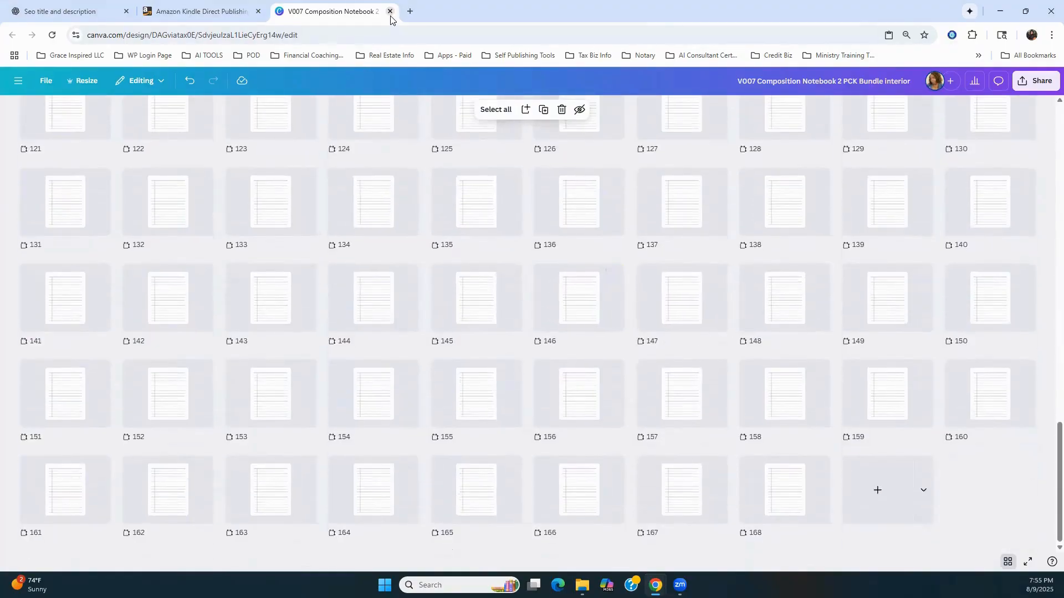
Switch to the ChatGPT conversation and review the product description, SEO keywords, empowering quotes, subtitle and Amazon category suggestions
{"action": "left_click", "coordinate": [46, 12]}
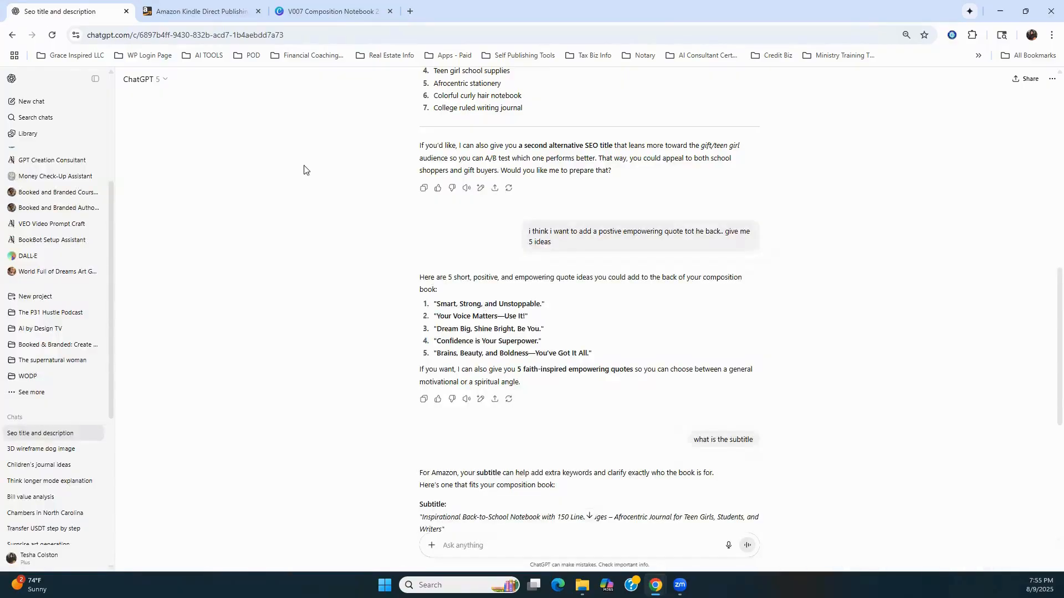
{"action": "scroll", "coordinate": [600, 320], "scroll_direction": "down", "scroll_amount": 2}
{"action": "scroll", "coordinate": [600, 320], "scroll_direction": "up", "scroll_amount": 7}
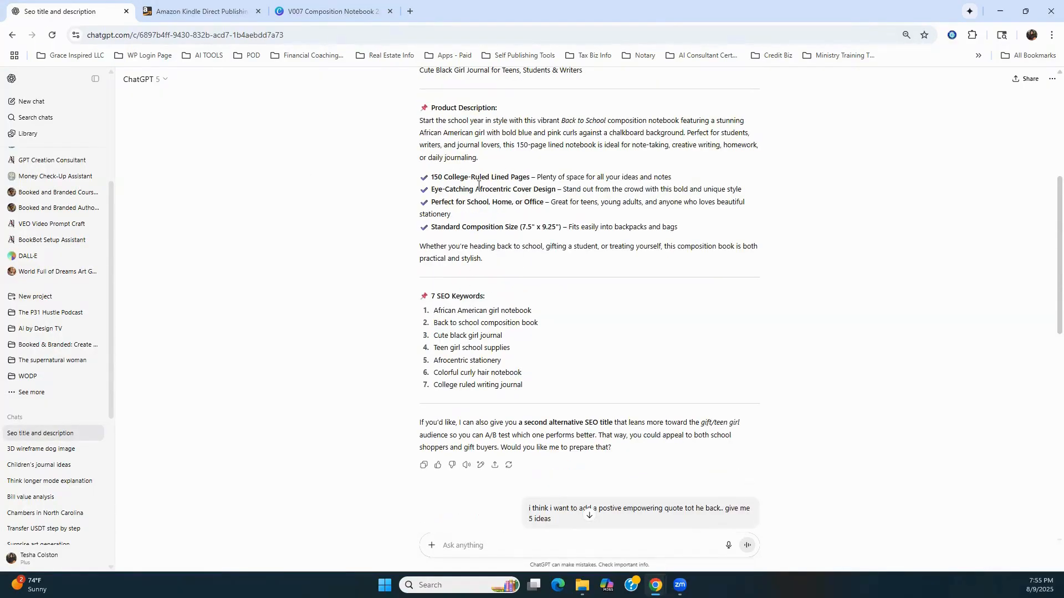
{"action": "scroll", "coordinate": [494, 348], "scroll_direction": "down", "scroll_amount": 5}
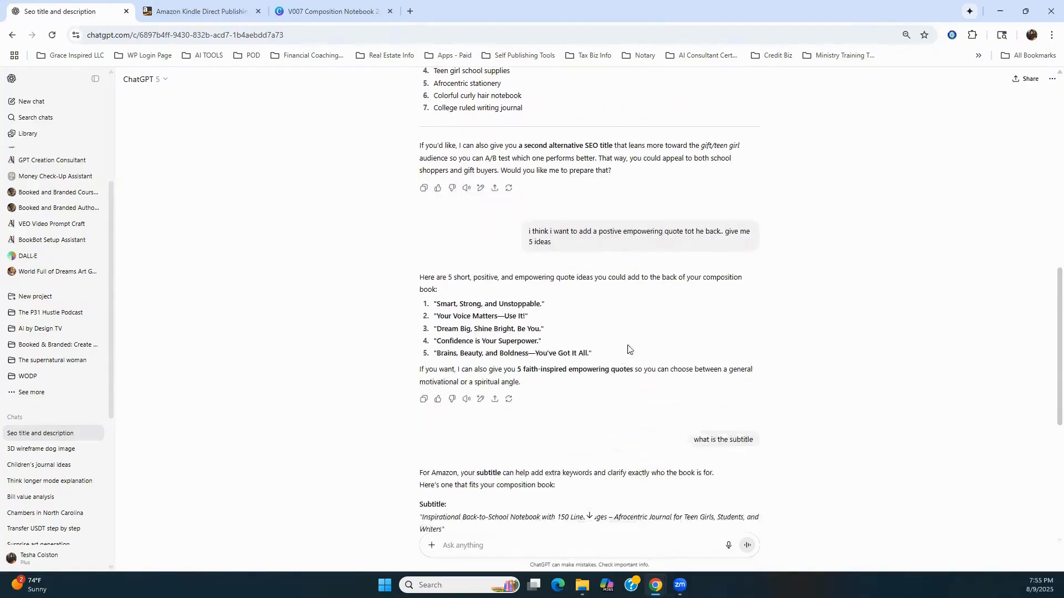
{"action": "scroll", "coordinate": [490, 409], "scroll_direction": "down", "scroll_amount": 2}
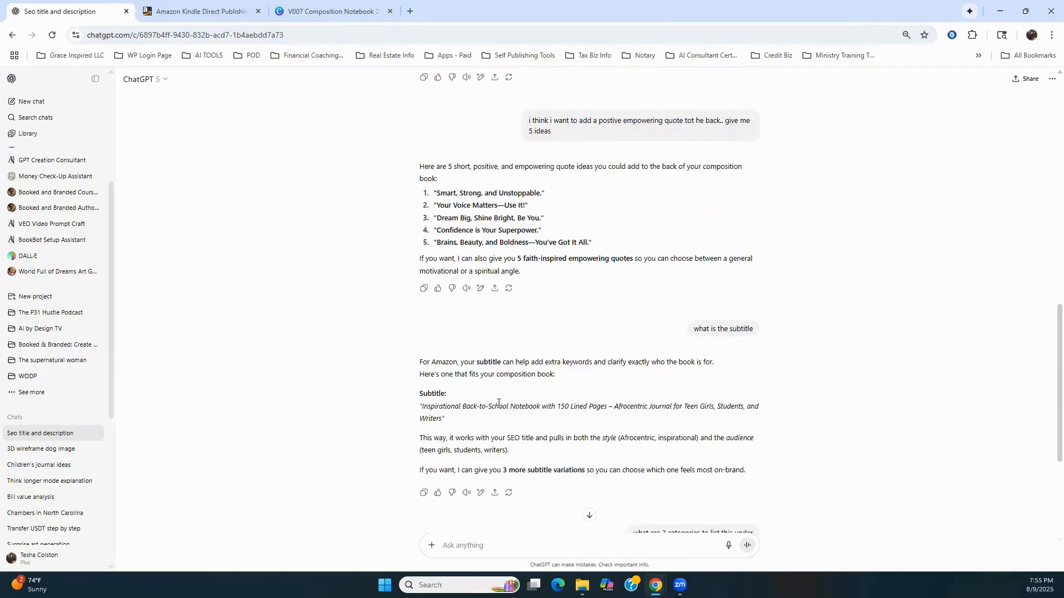
{"action": "scroll", "coordinate": [498, 404], "scroll_direction": "down", "scroll_amount": 4}
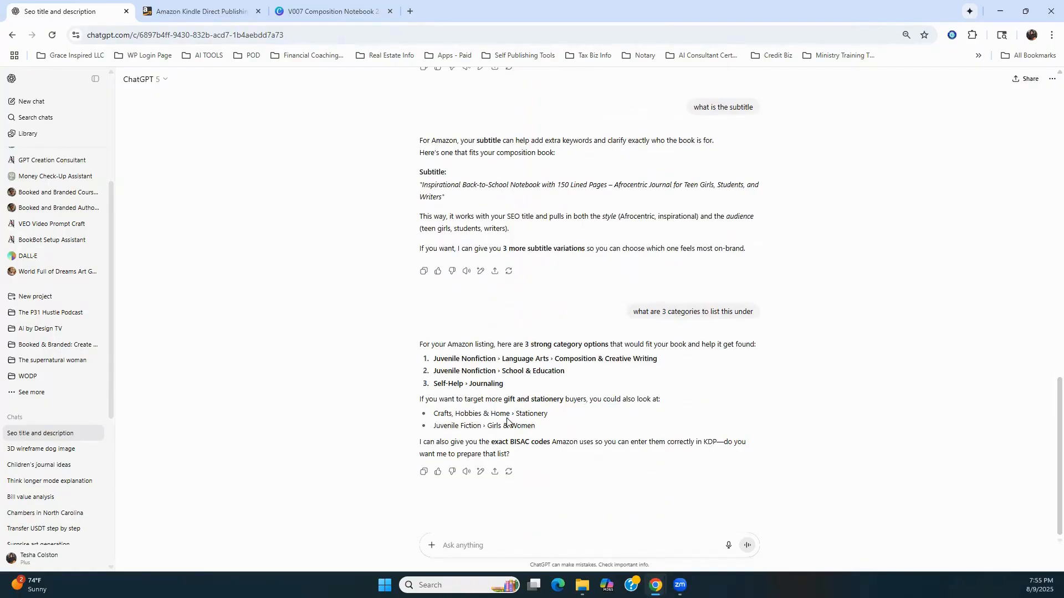
{"action": "left_click_drag", "start_coordinate": [433, 359], "coordinate": [596, 373]}
{"action": "left_click", "coordinate": [786, 383]}
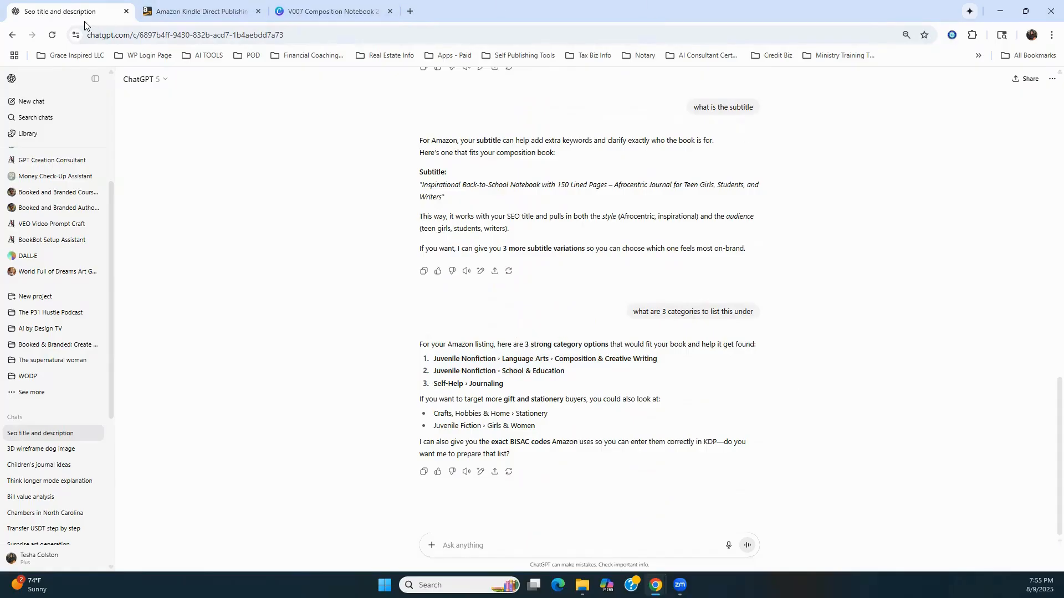
Switch to Kindle Direct Publishing, review the bookshelf page and open the format choices for creating a new title
{"action": "left_click", "coordinate": [198, 12]}
{"action": "scroll", "coordinate": [230, 136], "scroll_direction": "up", "scroll_amount": 4}
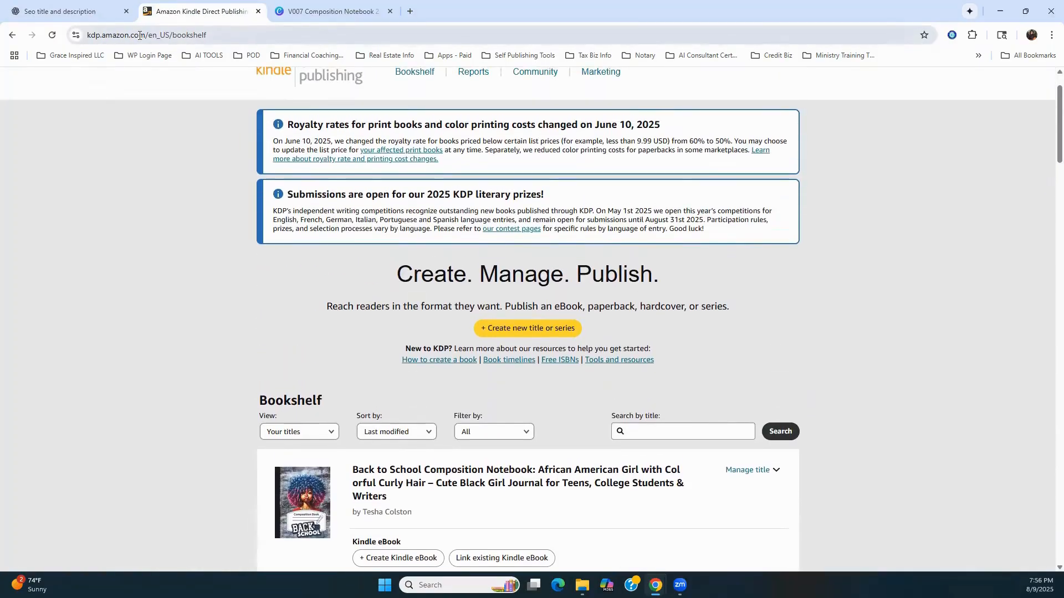
{"action": "scroll", "coordinate": [151, 179], "scroll_direction": "up", "scroll_amount": 2}
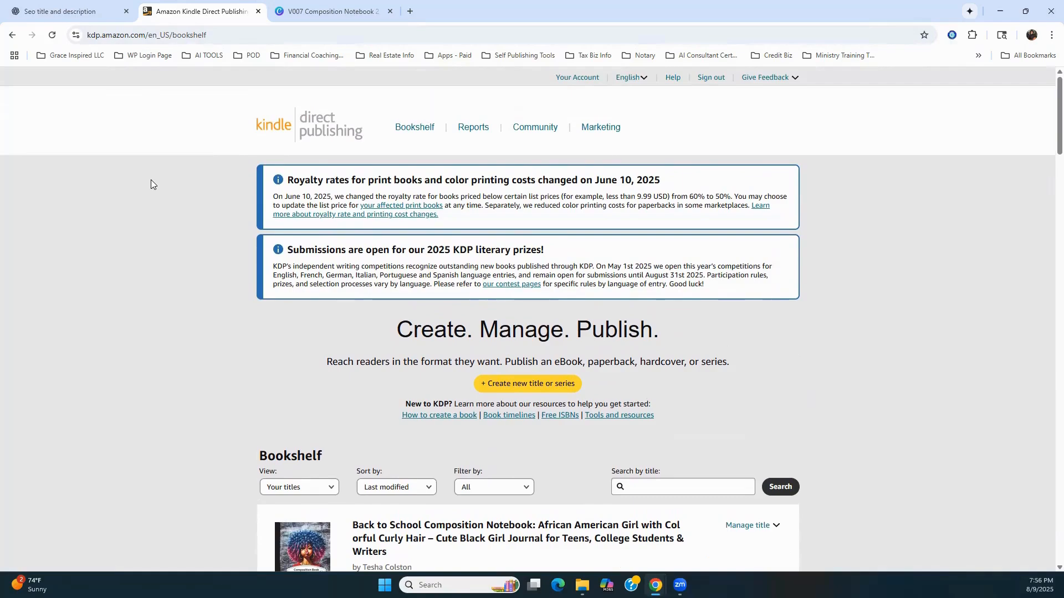
{"action": "scroll", "coordinate": [151, 180], "scroll_direction": "down", "scroll_amount": 1}
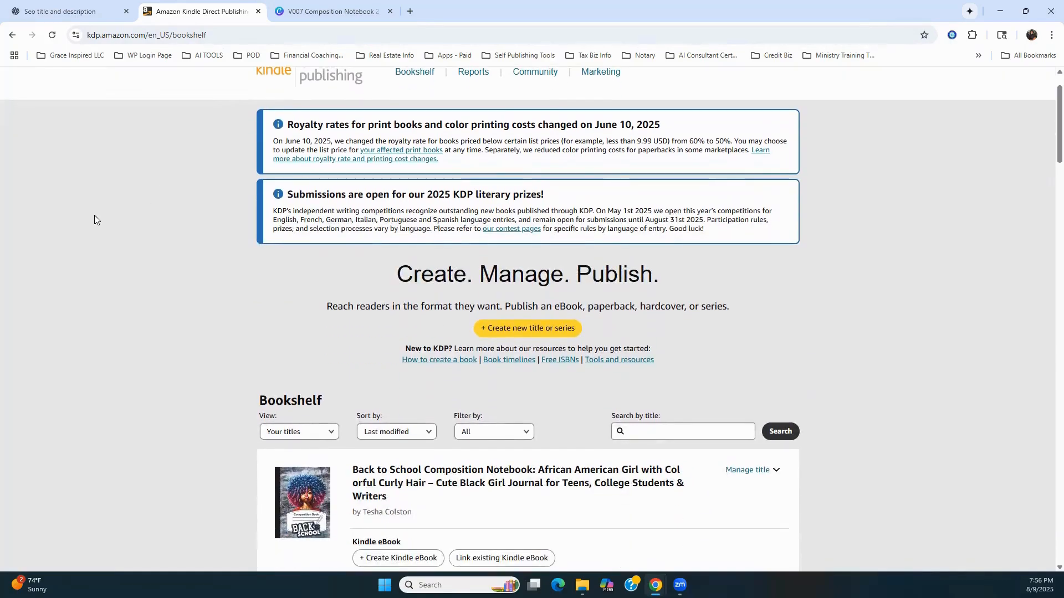
{"action": "scroll", "coordinate": [532, 340], "scroll_direction": "down", "scroll_amount": 1}
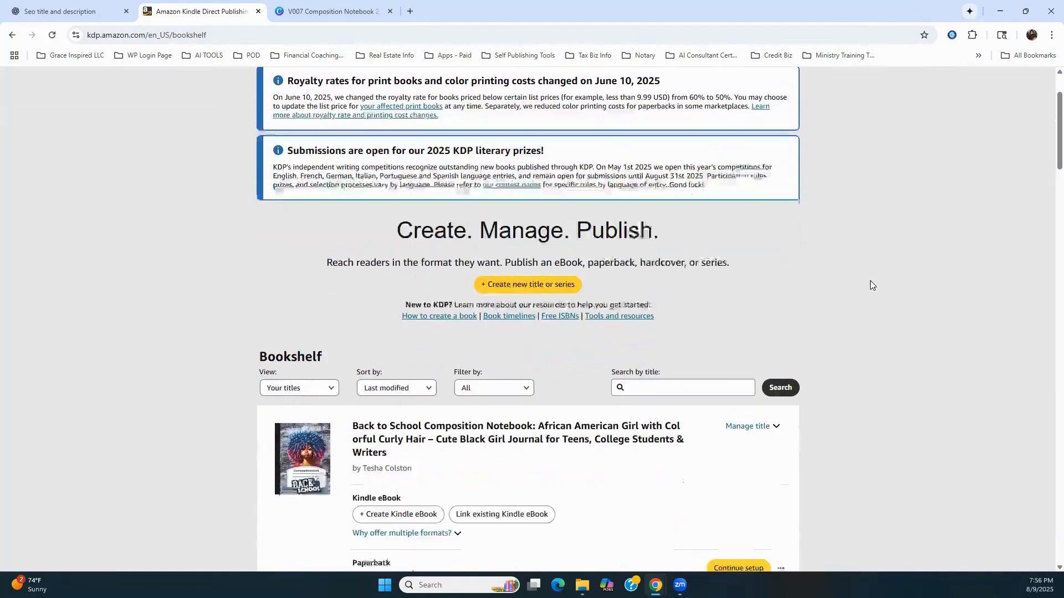
{"action": "left_click", "coordinate": [535, 279]}
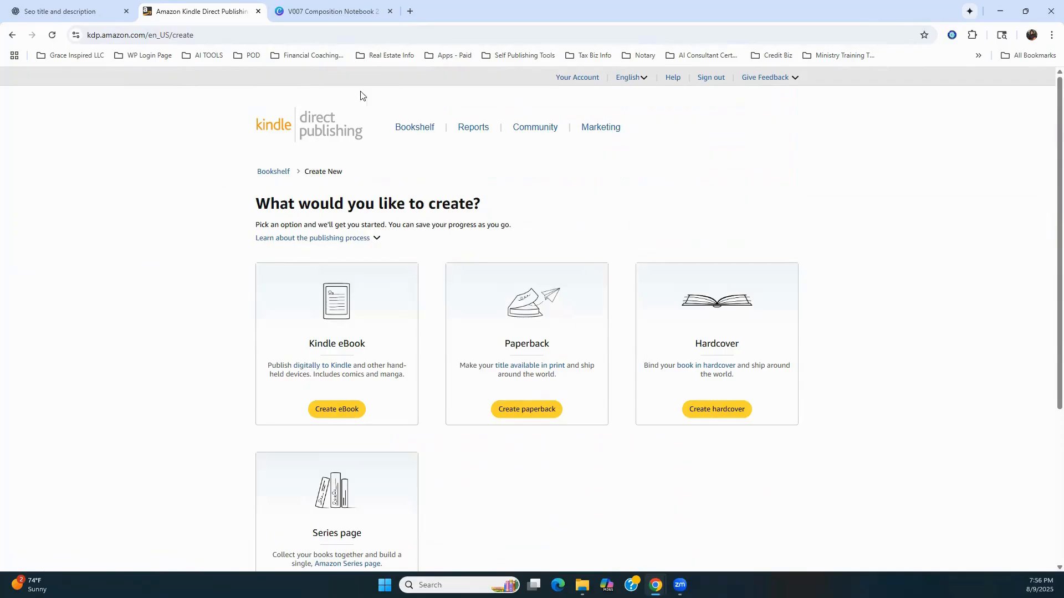
Return to the bookshelf and continue the setup of the Back to School Composition Notebook paperback draft
{"action": "left_click", "coordinate": [14, 36]}
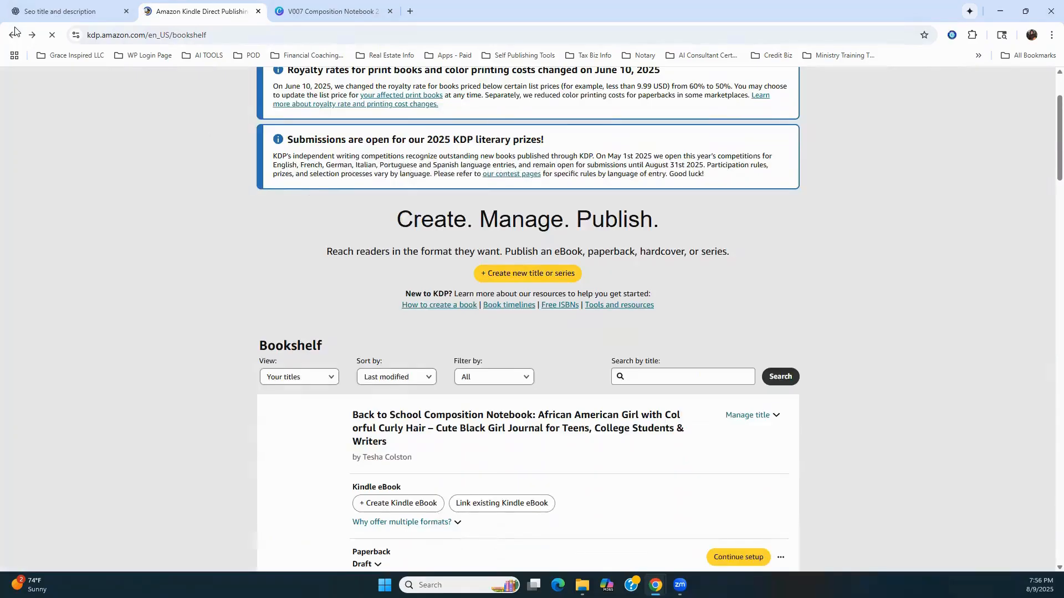
{"action": "left_click", "coordinate": [13, 34]}
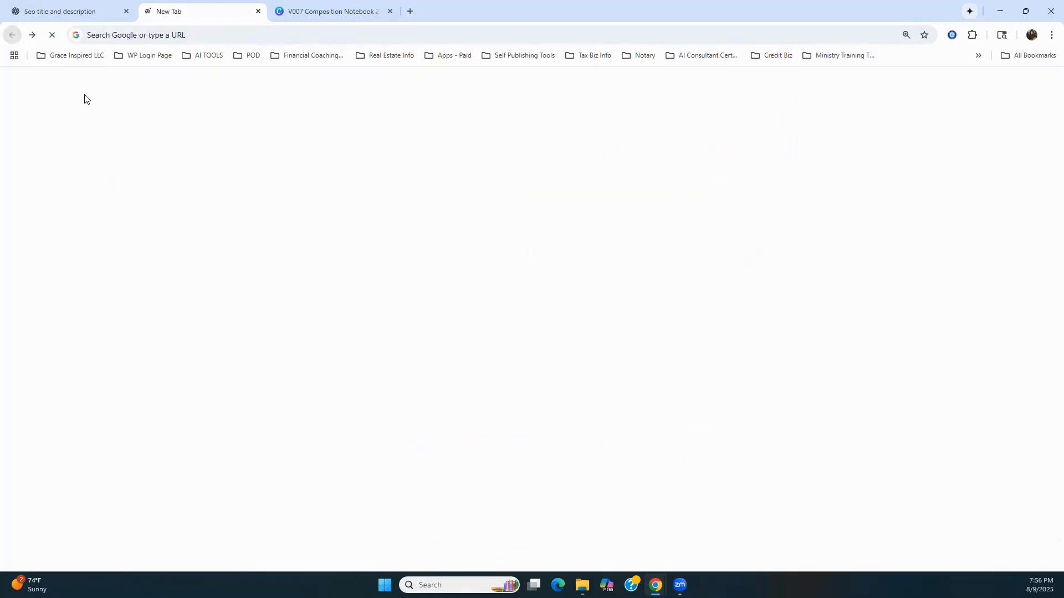
{"action": "left_click", "coordinate": [32, 36]}
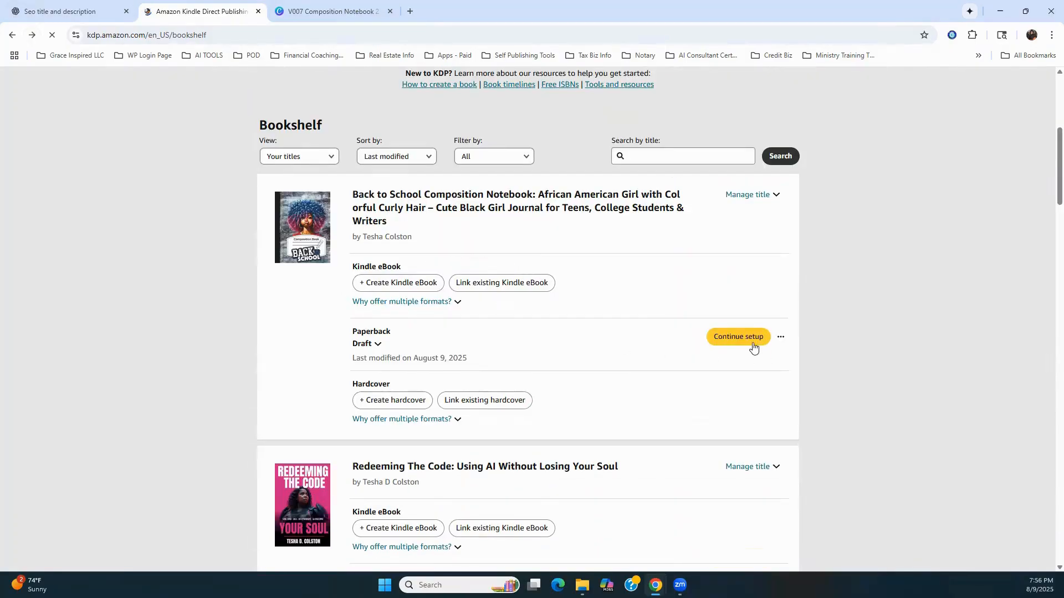
{"action": "left_click", "coordinate": [781, 338]}
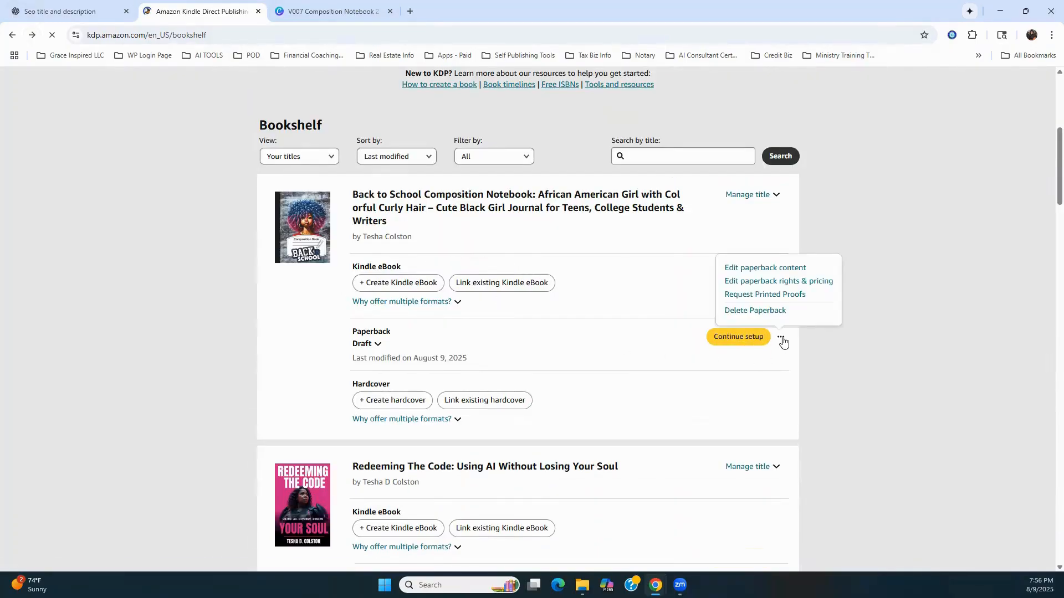
{"action": "left_click", "coordinate": [763, 337]}
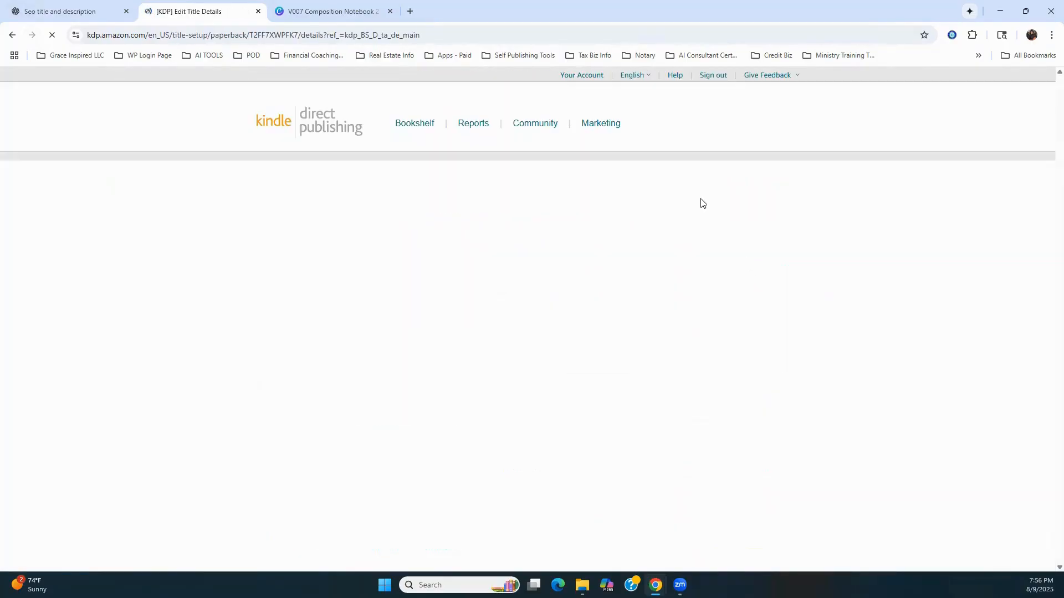
Review the paperback's book title and subtitle fields against the subtitle suggestion in the ChatGPT conversation, ending on the paperback details
{"action": "scroll", "coordinate": [266, 277], "scroll_direction": "down", "scroll_amount": 1}
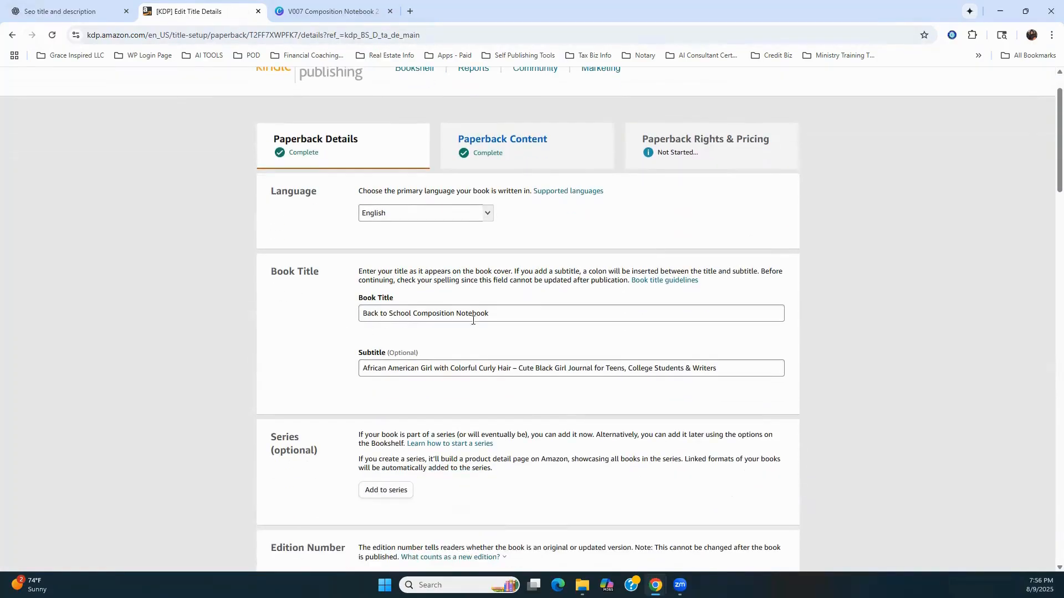
{"action": "left_click", "coordinate": [541, 310]}
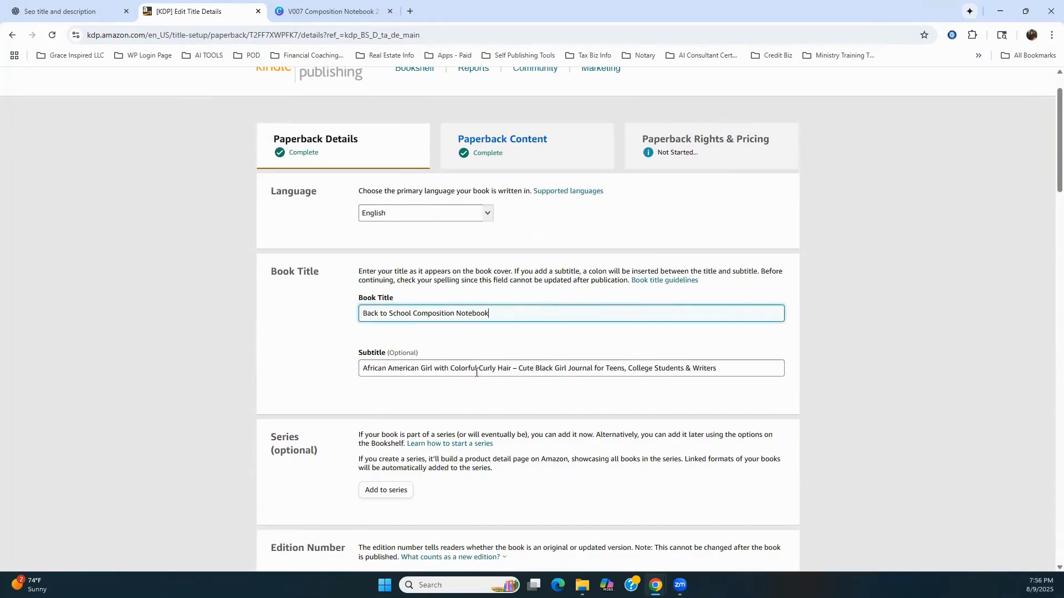
{"action": "left_click", "coordinate": [71, 10]}
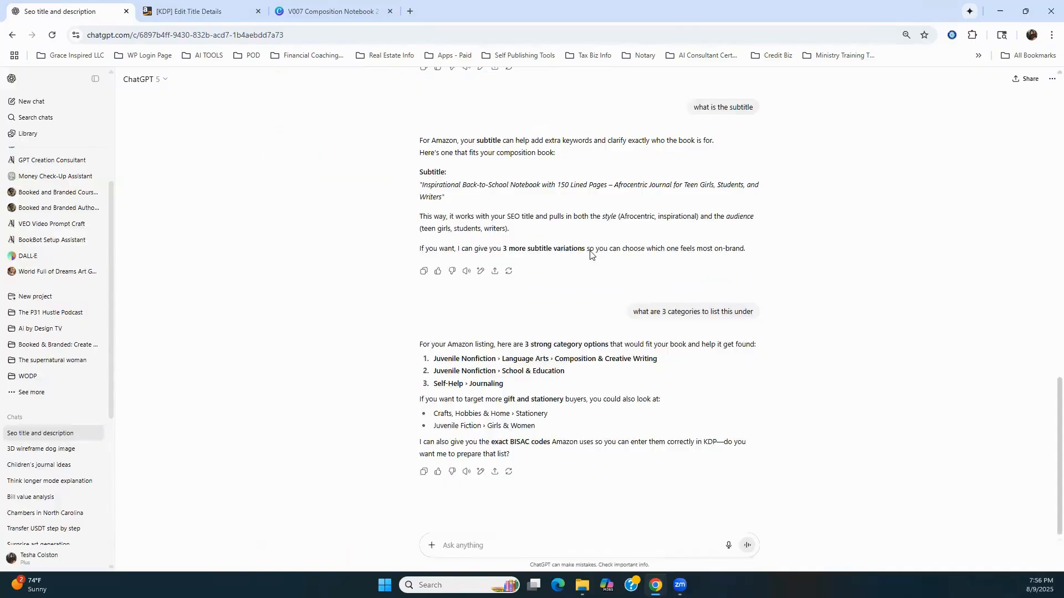
{"action": "left_click", "coordinate": [197, 13]}
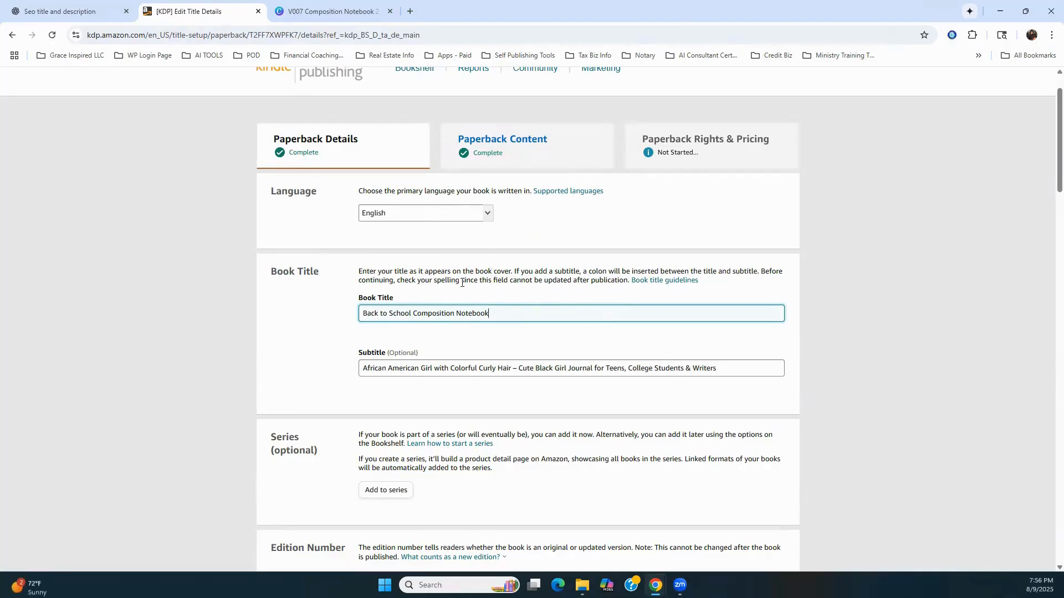
Examine the book title section's instruction to check the spelling because the field cannot be updated after publication
{"action": "left_click_drag", "start_coordinate": [401, 280], "coordinate": [485, 280]}
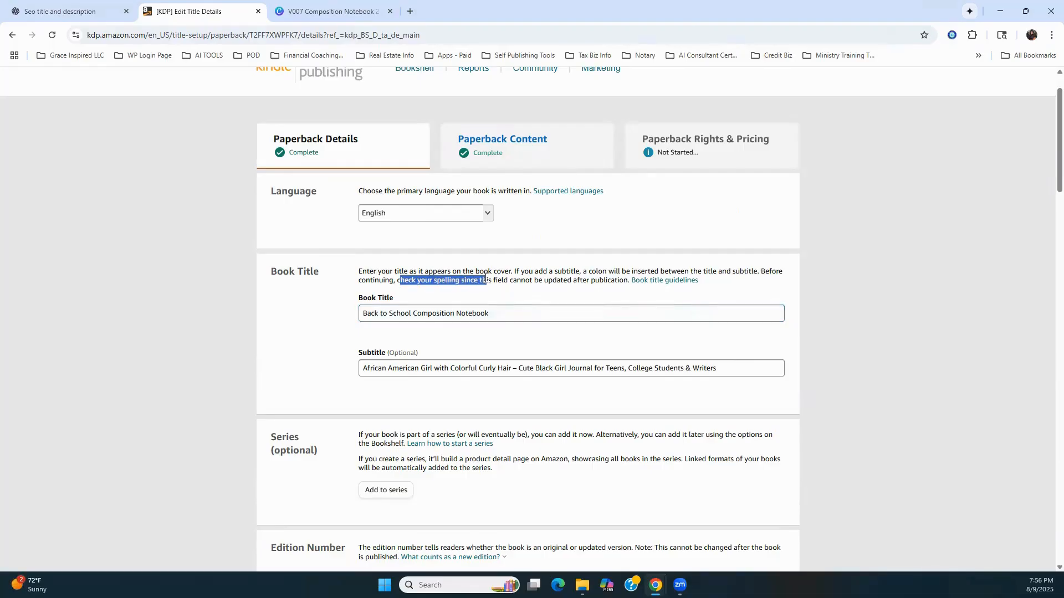
{"action": "left_click", "coordinate": [441, 295]}
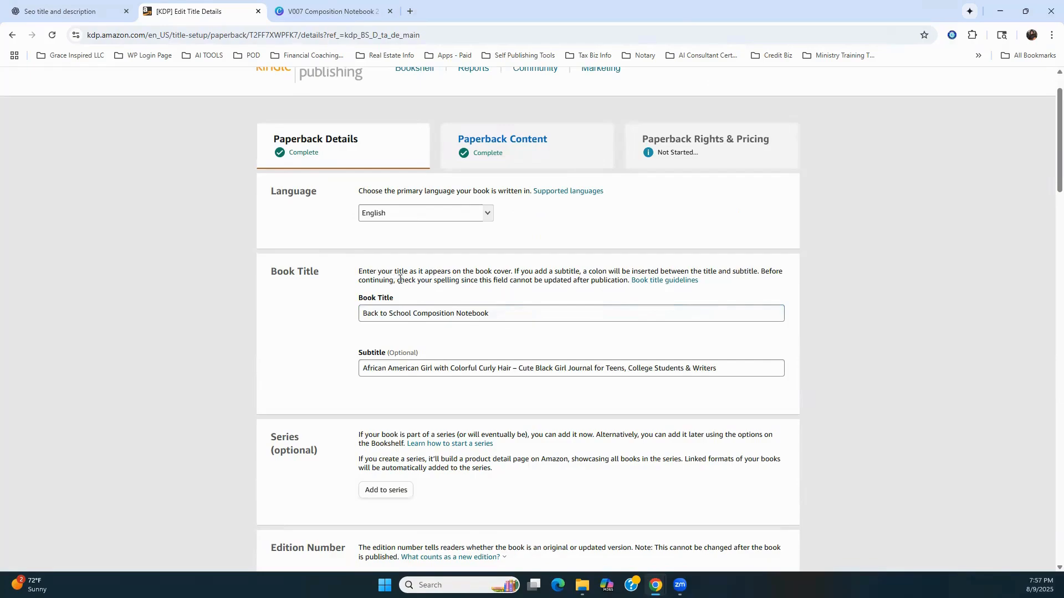
{"action": "left_click_drag", "start_coordinate": [401, 280], "coordinate": [625, 289]}
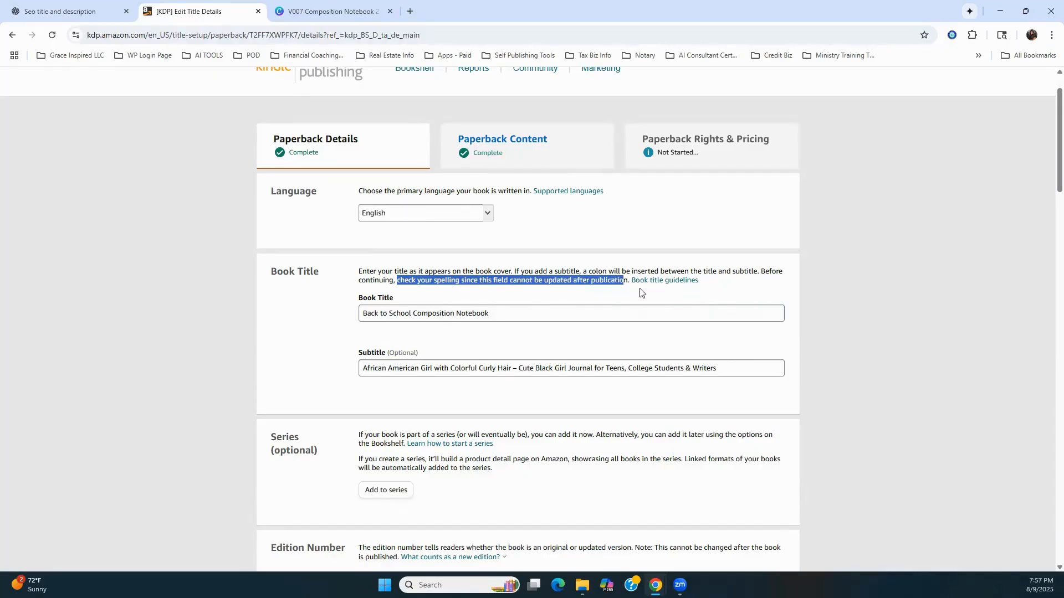
{"action": "left_click", "coordinate": [325, 335]}
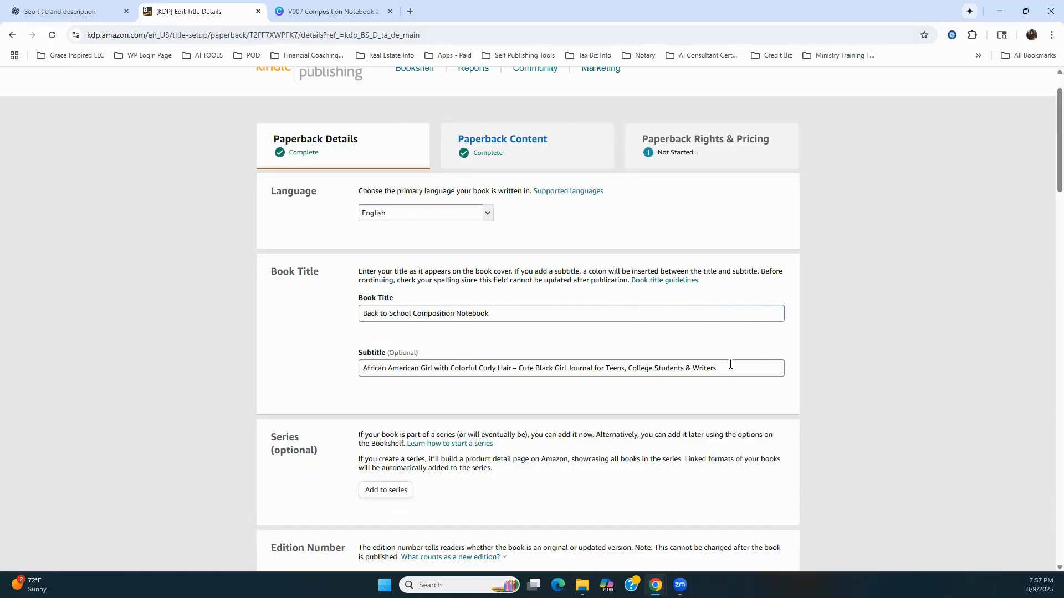
Fill in the primary author's middle initial from the saved suggestions
{"action": "scroll", "coordinate": [730, 366], "scroll_direction": "down", "scroll_amount": 1}
{"action": "scroll", "coordinate": [402, 371], "scroll_direction": "down", "scroll_amount": 1}
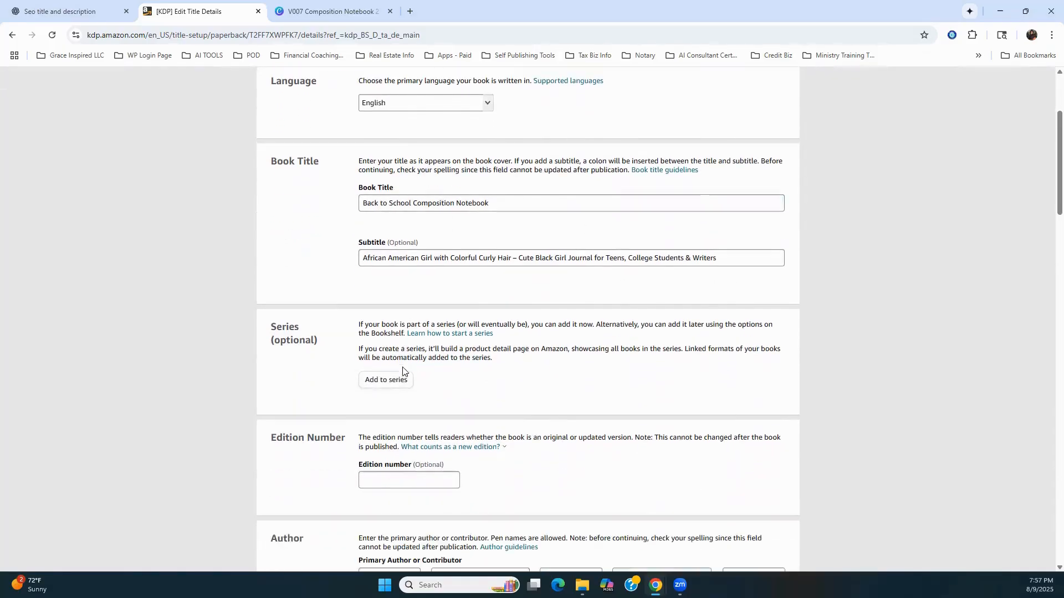
{"action": "scroll", "coordinate": [402, 373], "scroll_direction": "down", "scroll_amount": 2}
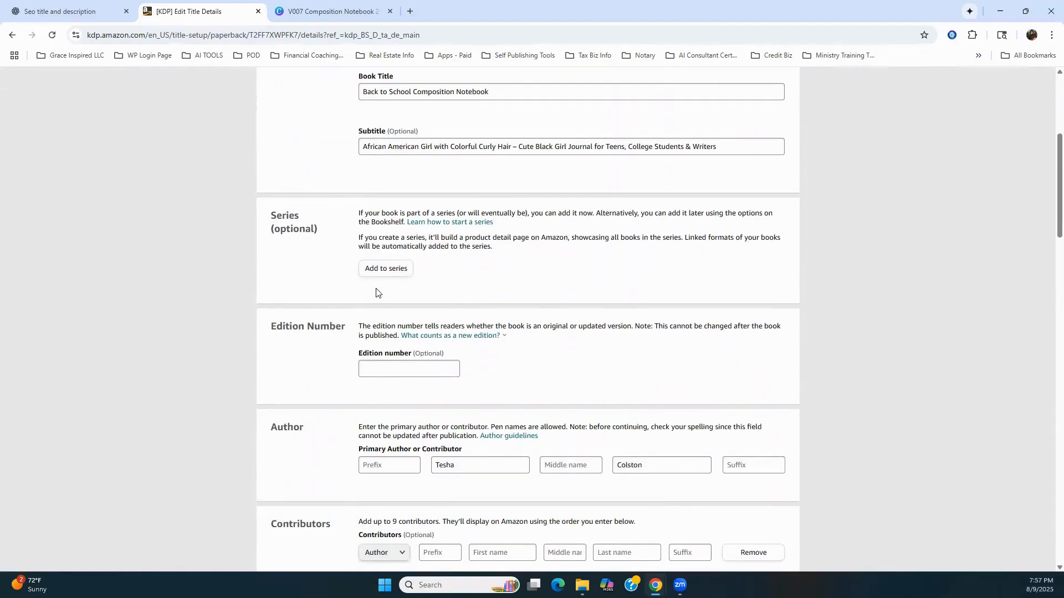
{"action": "scroll", "coordinate": [443, 383], "scroll_direction": "down", "scroll_amount": 4}
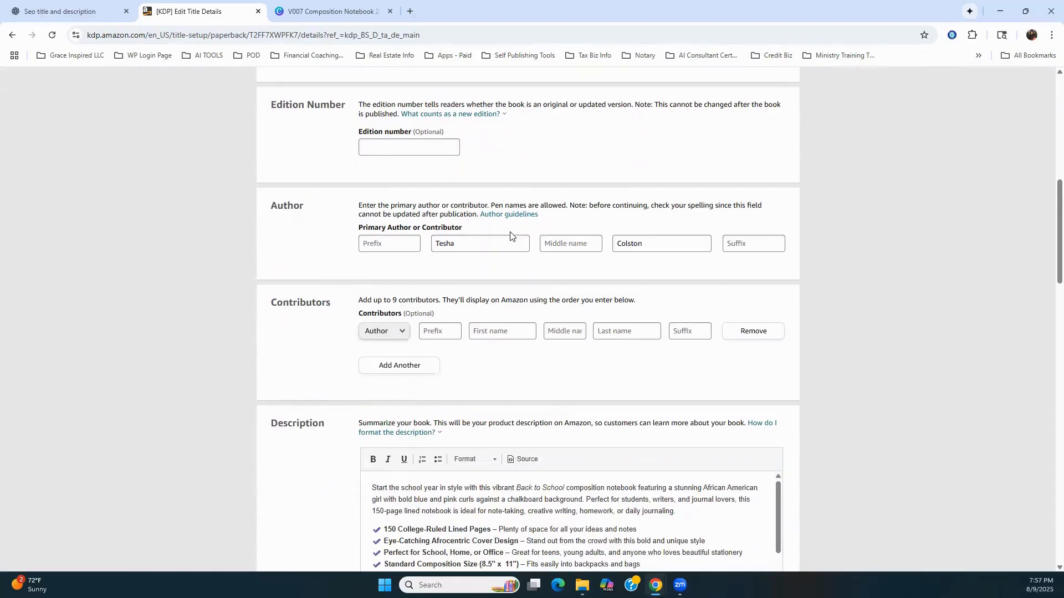
{"action": "left_click", "coordinate": [581, 245]}
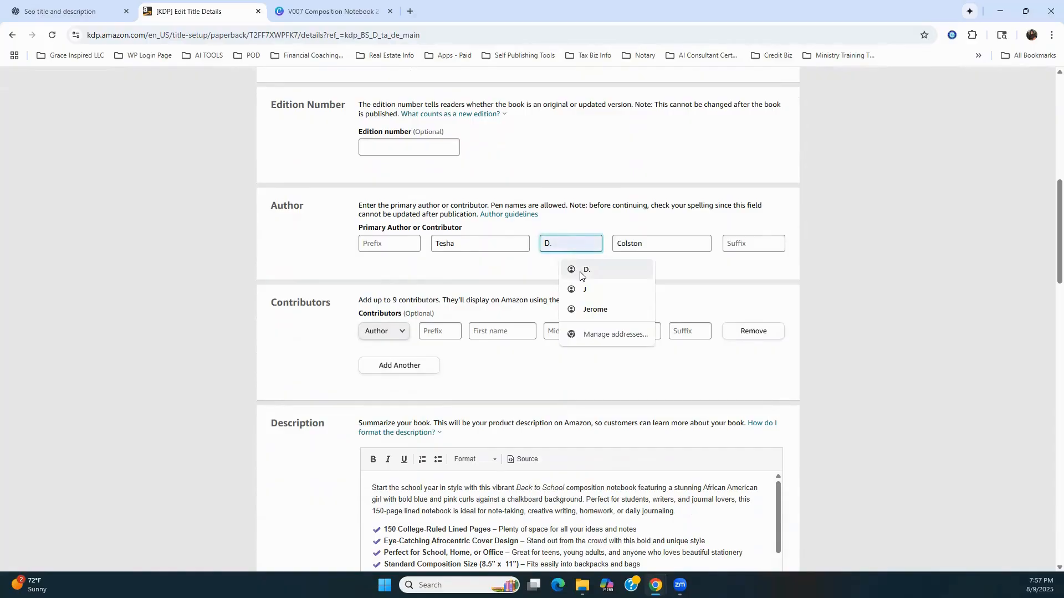
{"action": "left_click", "coordinate": [585, 270]}
{"action": "left_click", "coordinate": [226, 257]}
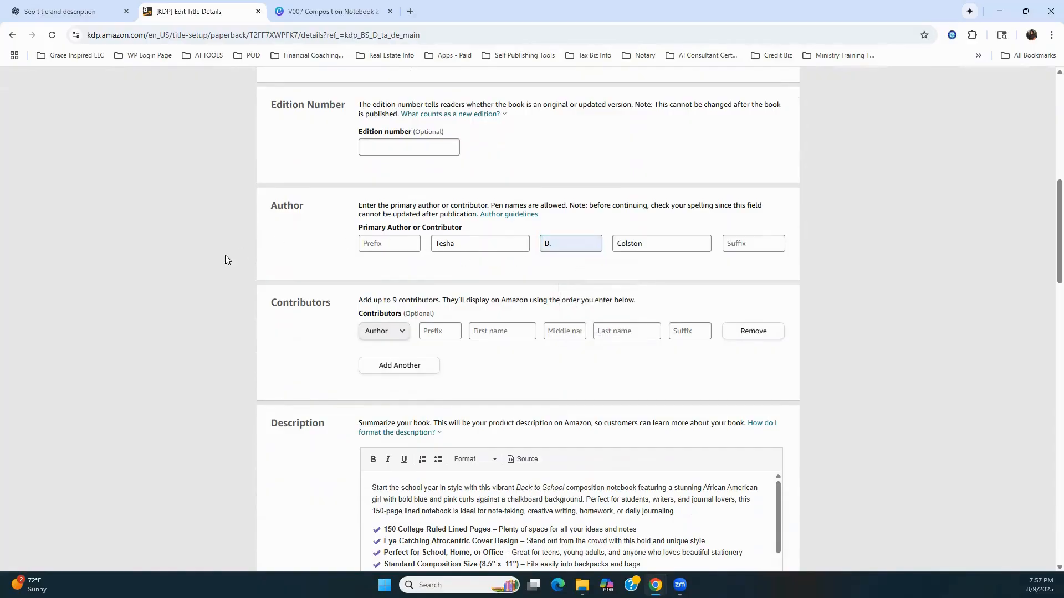
Review the contributors, description, publishing rights, primary audience, primary marketplace and categories sections of the paperback details
{"action": "scroll", "coordinate": [420, 328], "scroll_direction": "down", "scroll_amount": 1}
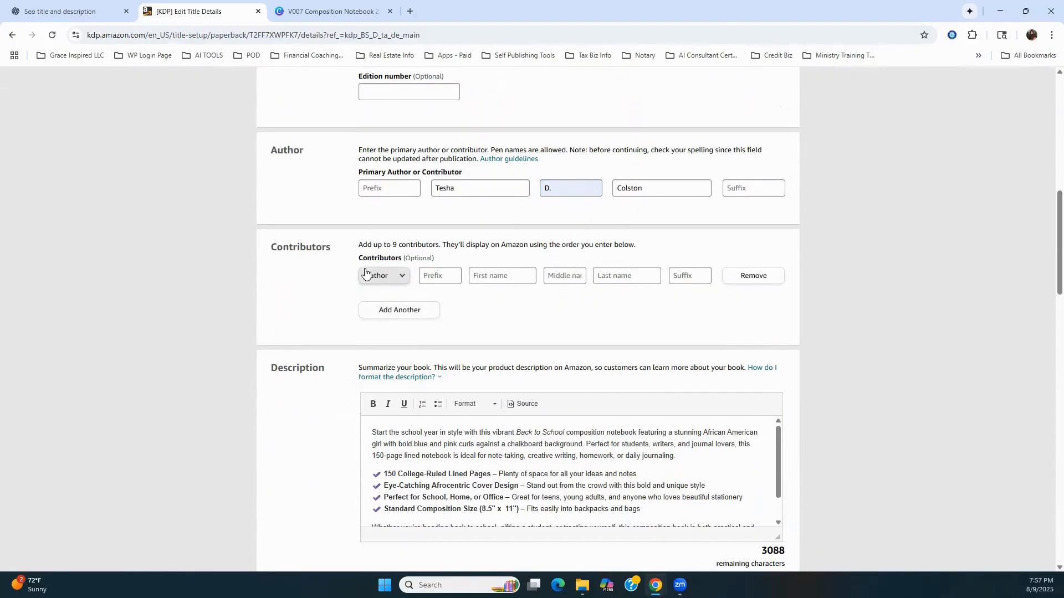
{"action": "scroll", "coordinate": [357, 292], "scroll_direction": "down", "scroll_amount": 2}
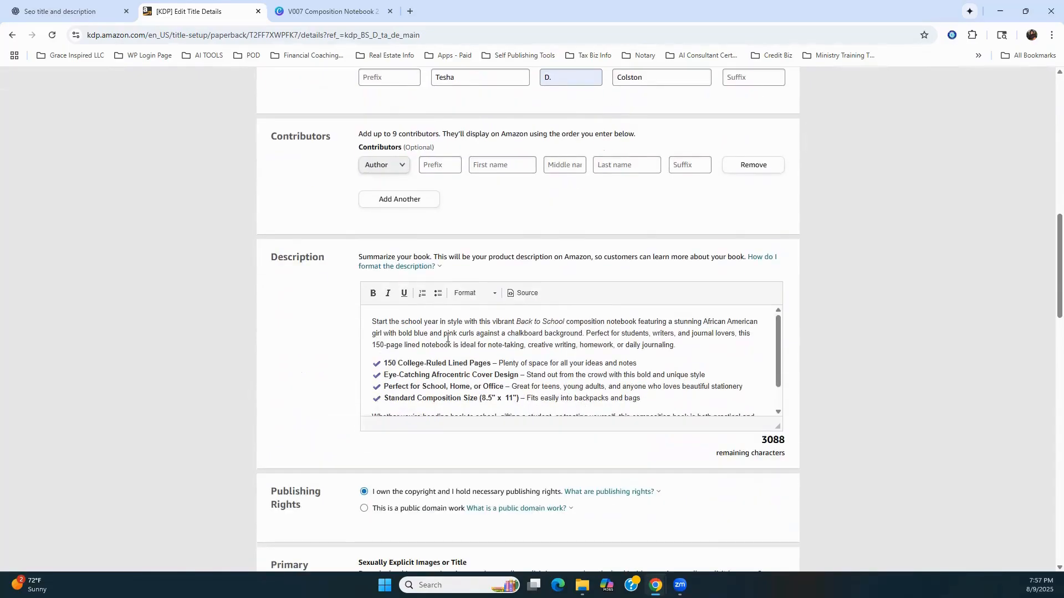
{"action": "scroll", "coordinate": [259, 351], "scroll_direction": "up", "scroll_amount": 2}
{"action": "scroll", "coordinate": [259, 352], "scroll_direction": "down", "scroll_amount": 2}
{"action": "scroll", "coordinate": [438, 346], "scroll_direction": "down", "scroll_amount": 2}
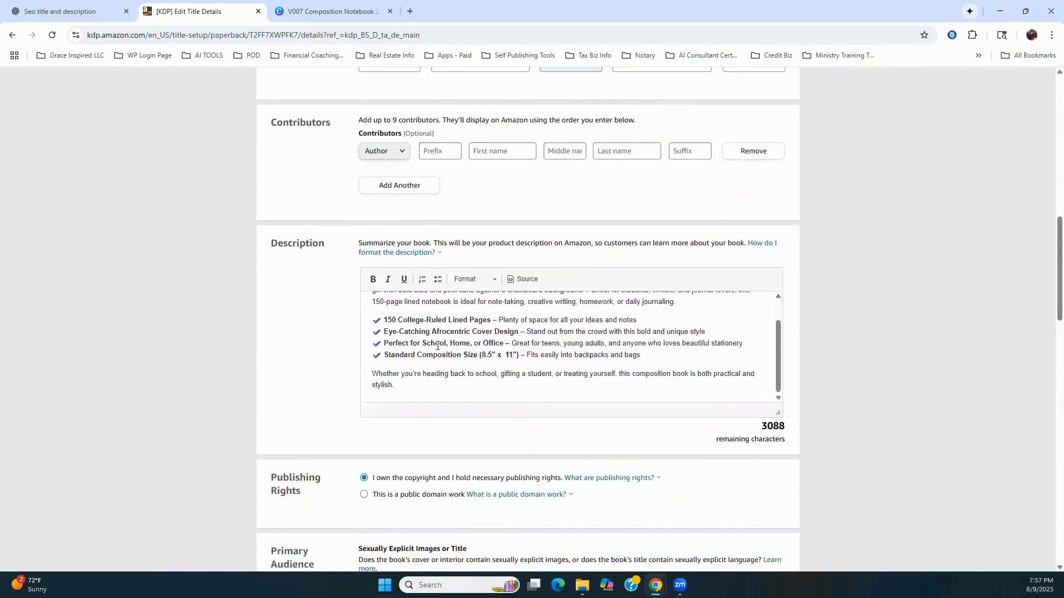
{"action": "scroll", "coordinate": [438, 346], "scroll_direction": "down", "scroll_amount": 2}
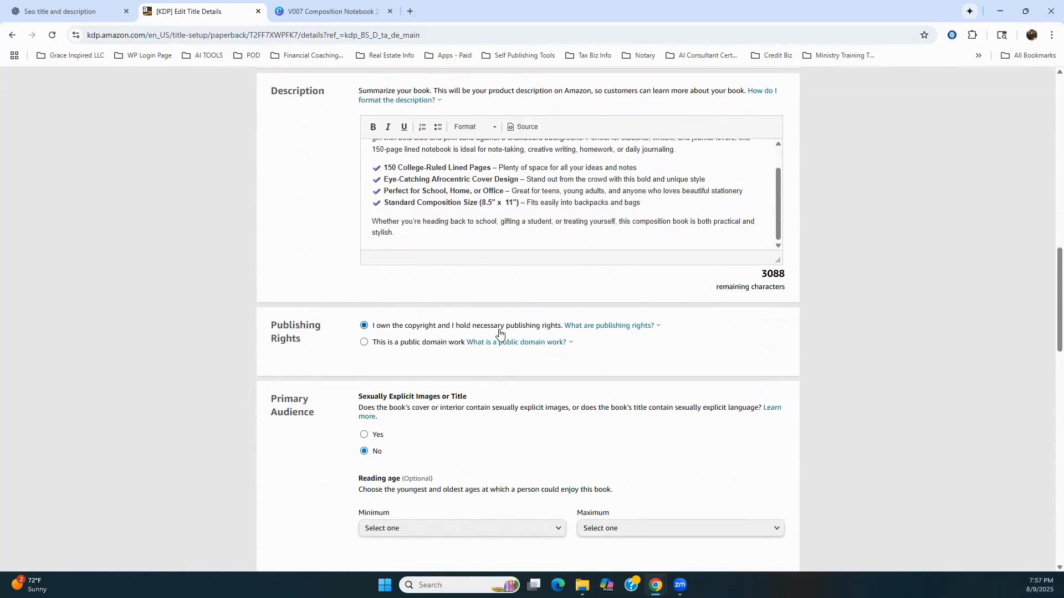
{"action": "scroll", "coordinate": [563, 335], "scroll_direction": "down", "scroll_amount": 2}
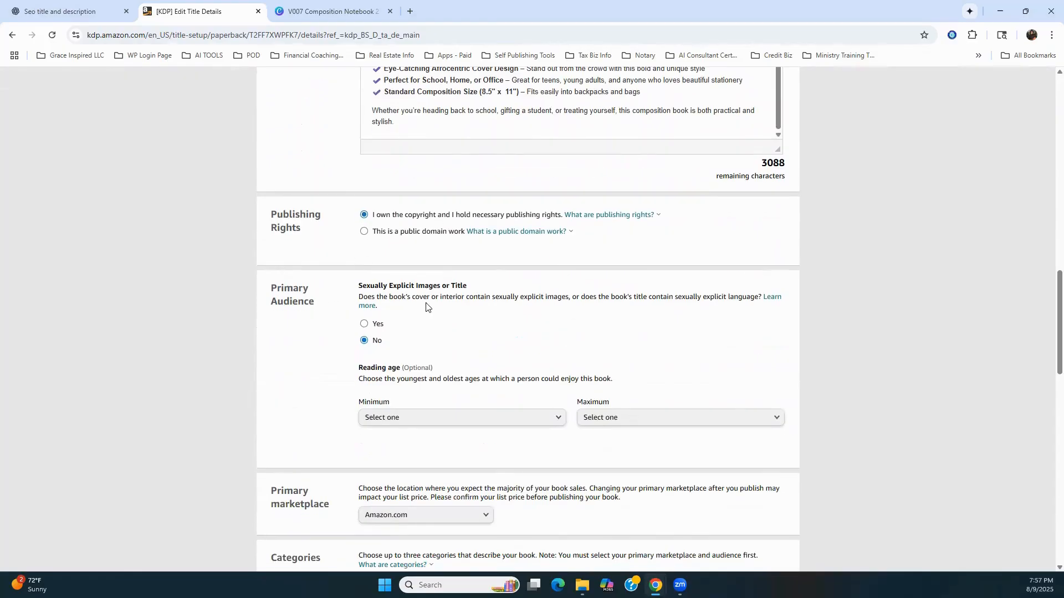
{"action": "scroll", "coordinate": [388, 277], "scroll_direction": "down", "scroll_amount": 2}
{"action": "scroll", "coordinate": [310, 305], "scroll_direction": "down", "scroll_amount": 2}
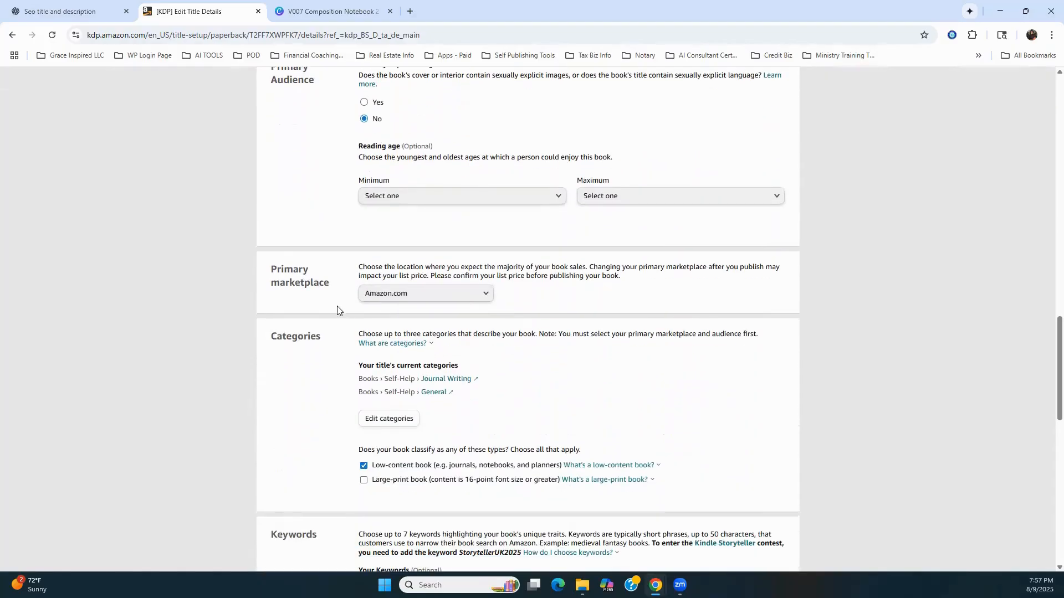
{"action": "scroll", "coordinate": [343, 321], "scroll_direction": "down", "scroll_amount": 2}
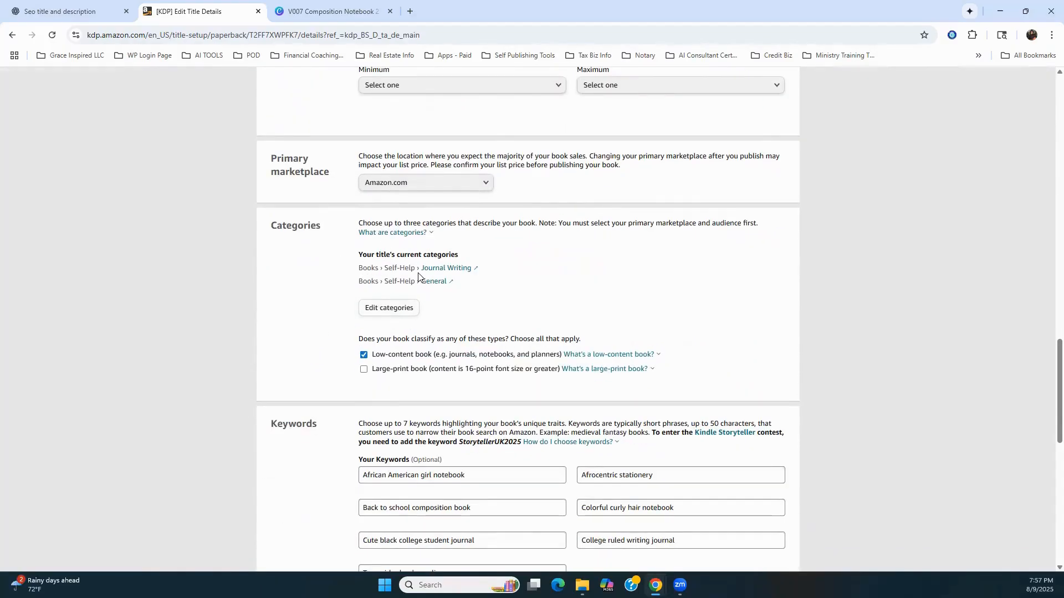
Open the category editor, review the Self-Help placements and cancel without changing them
{"action": "left_click", "coordinate": [400, 308]}
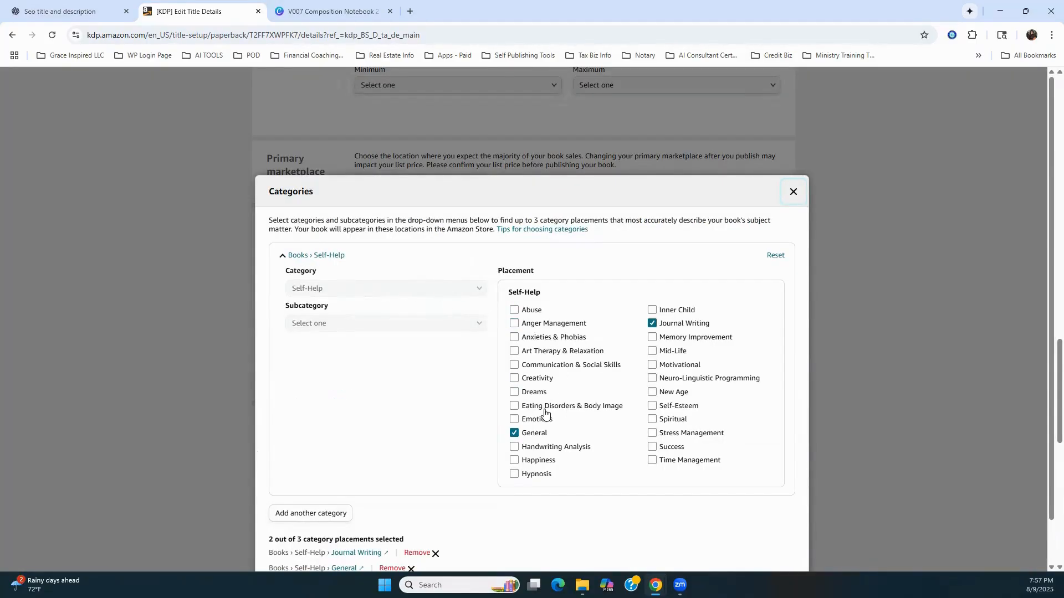
{"action": "scroll", "coordinate": [369, 533], "scroll_direction": "down", "scroll_amount": 1}
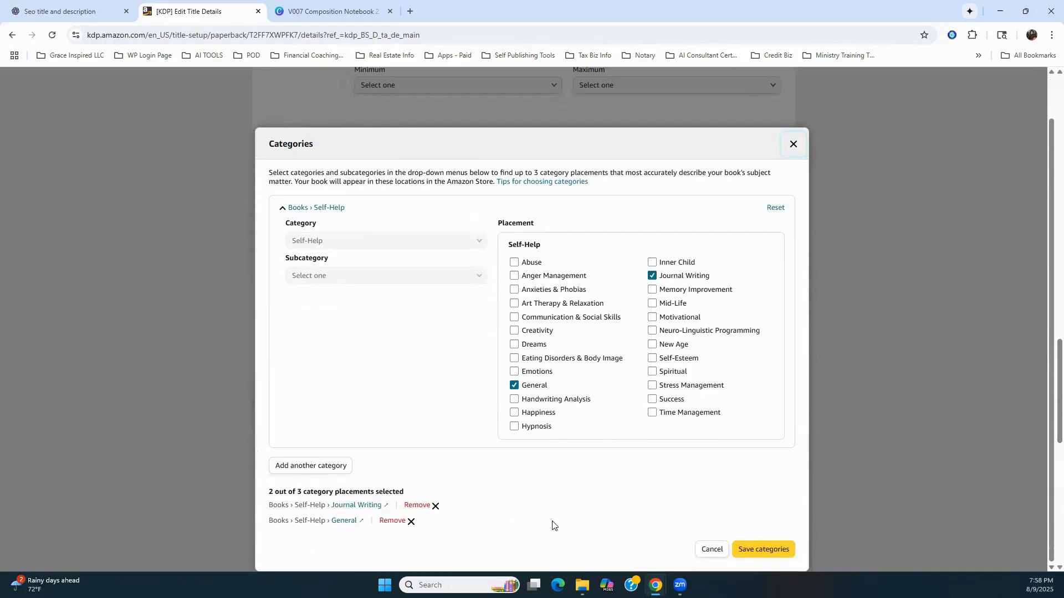
{"action": "left_click", "coordinate": [713, 549]}
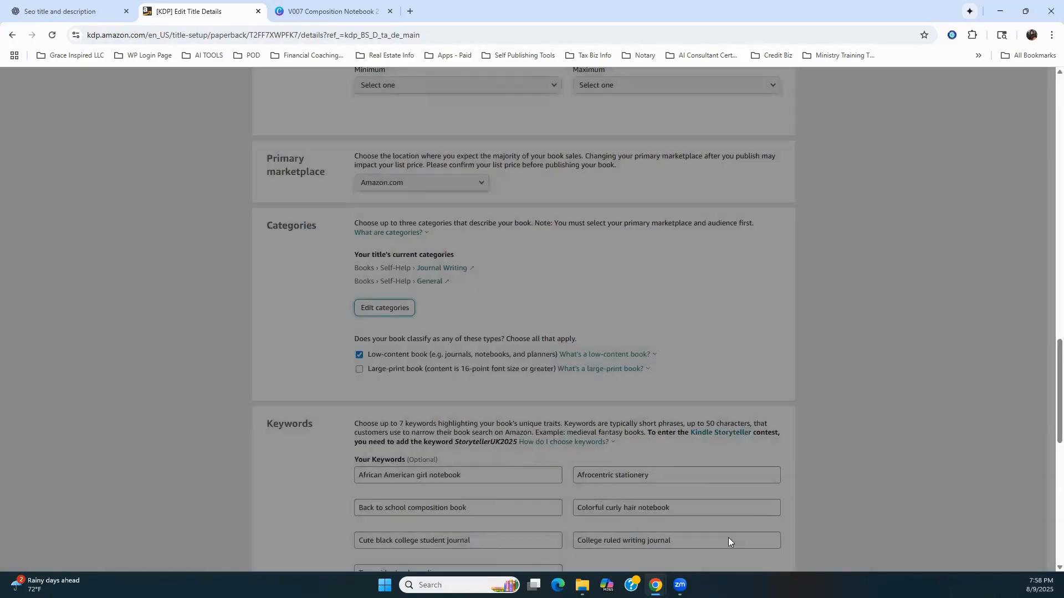
Review the keywords, publication date and release date, and save the paperback details to continue to the content stage
{"action": "scroll", "coordinate": [432, 288], "scroll_direction": "down", "scroll_amount": 3}
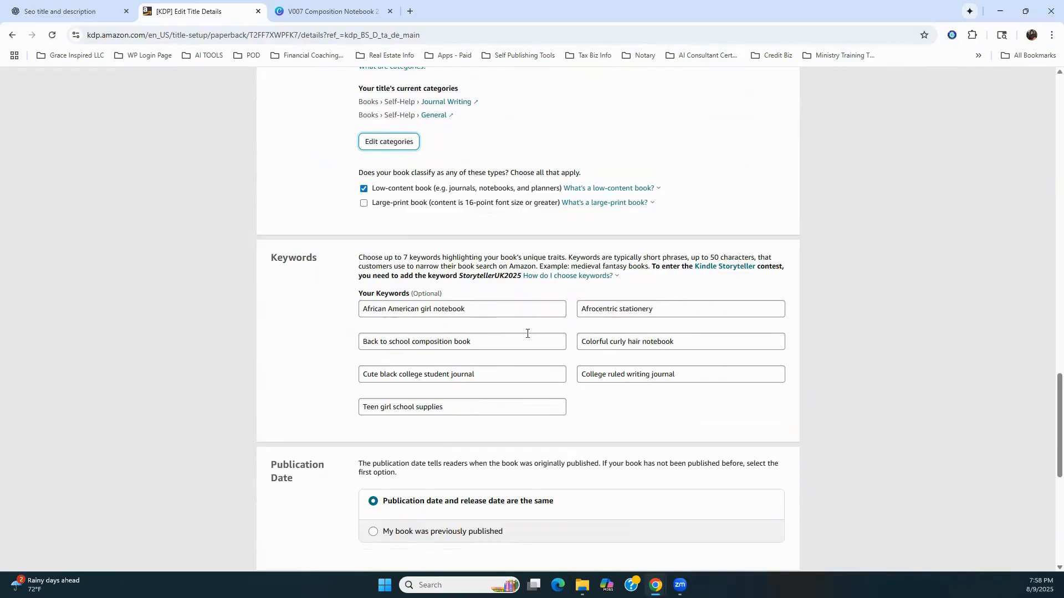
{"action": "scroll", "coordinate": [570, 326], "scroll_direction": "down", "scroll_amount": 5}
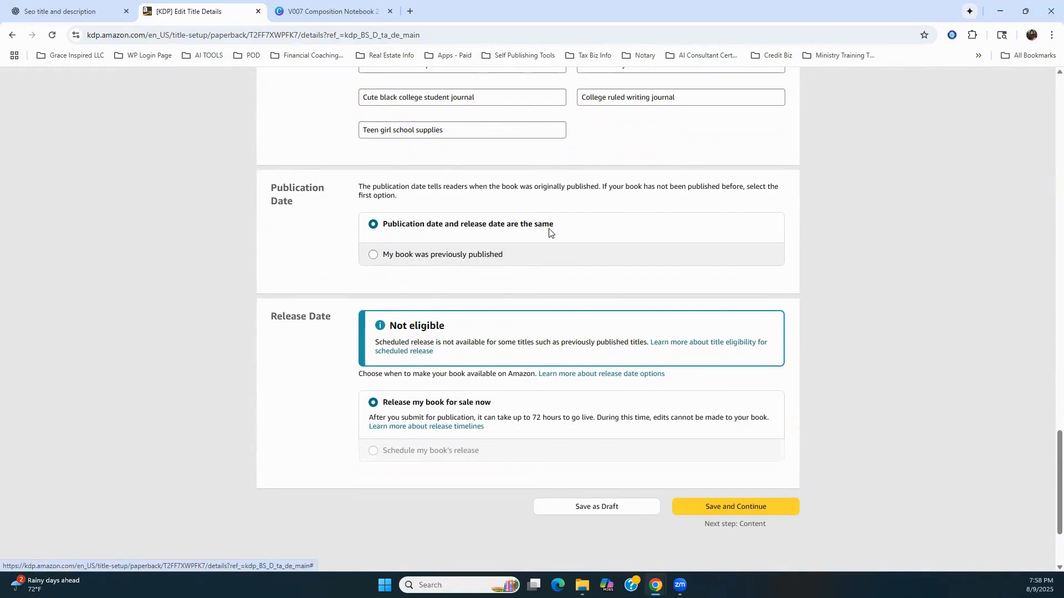
{"action": "scroll", "coordinate": [540, 236], "scroll_direction": "down", "scroll_amount": 1}
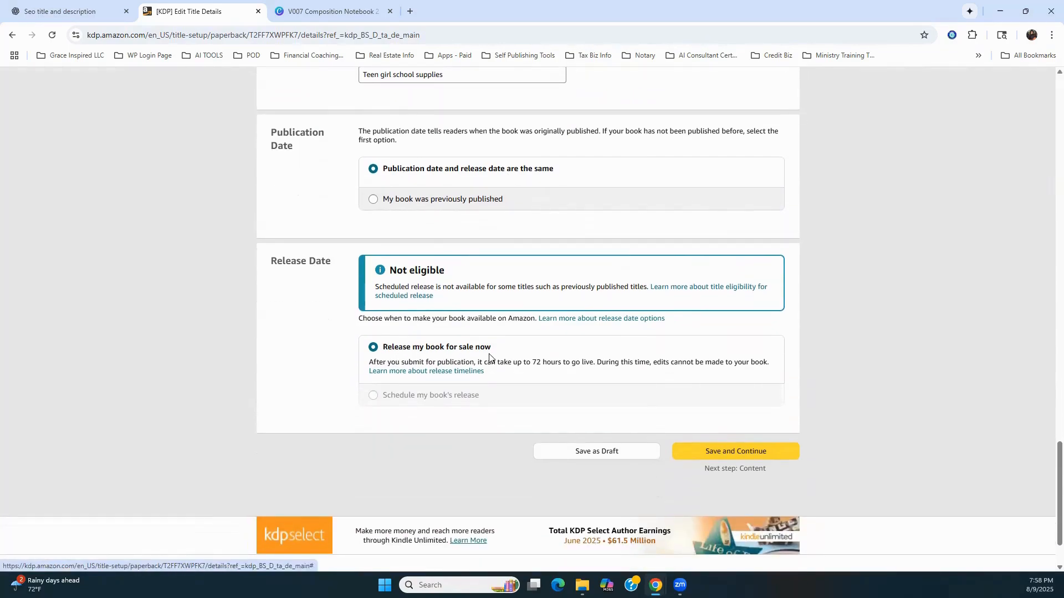
{"action": "left_click", "coordinate": [736, 457]}
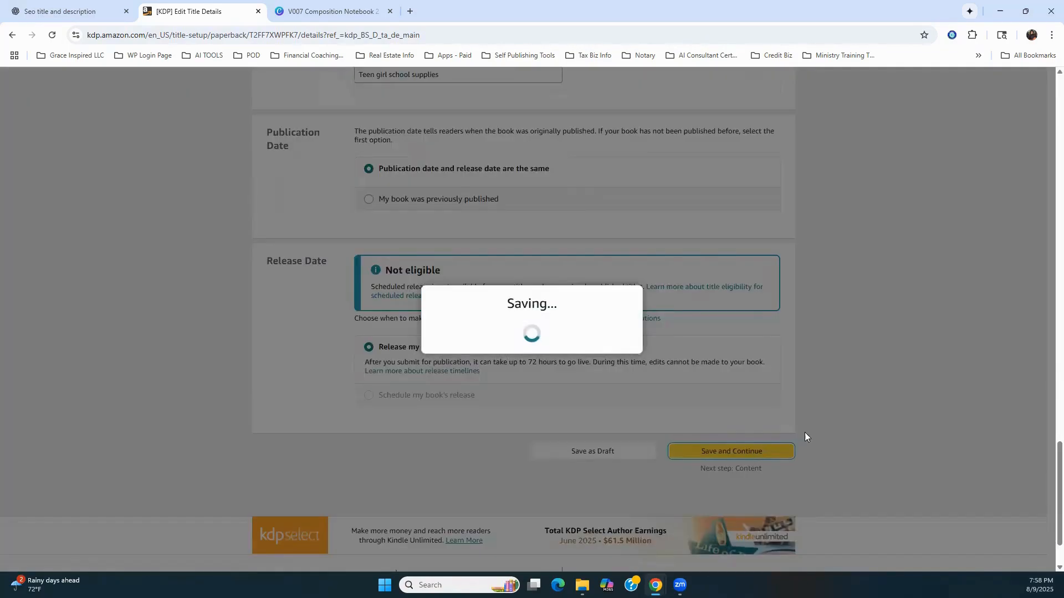
Check the ISBN choices for publishing the low-content book, and return to the paperback details, saving the pending changes
{"action": "scroll", "coordinate": [889, 353], "scroll_direction": "up", "scroll_amount": 12}
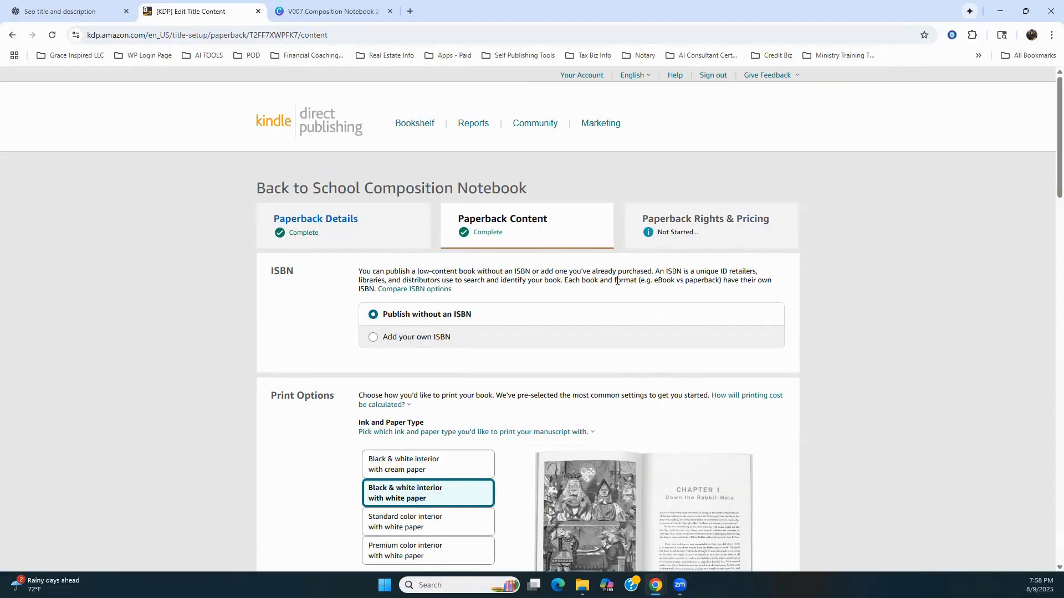
{"action": "scroll", "coordinate": [617, 281], "scroll_direction": "down", "scroll_amount": 2}
{"action": "left_click", "coordinate": [323, 130]}
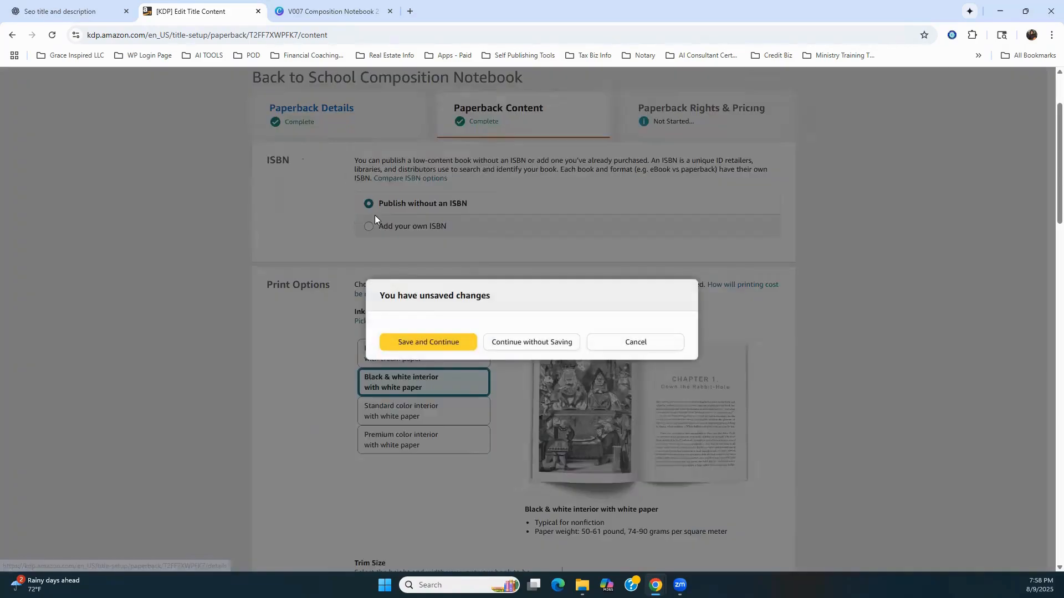
{"action": "left_click", "coordinate": [421, 343]}
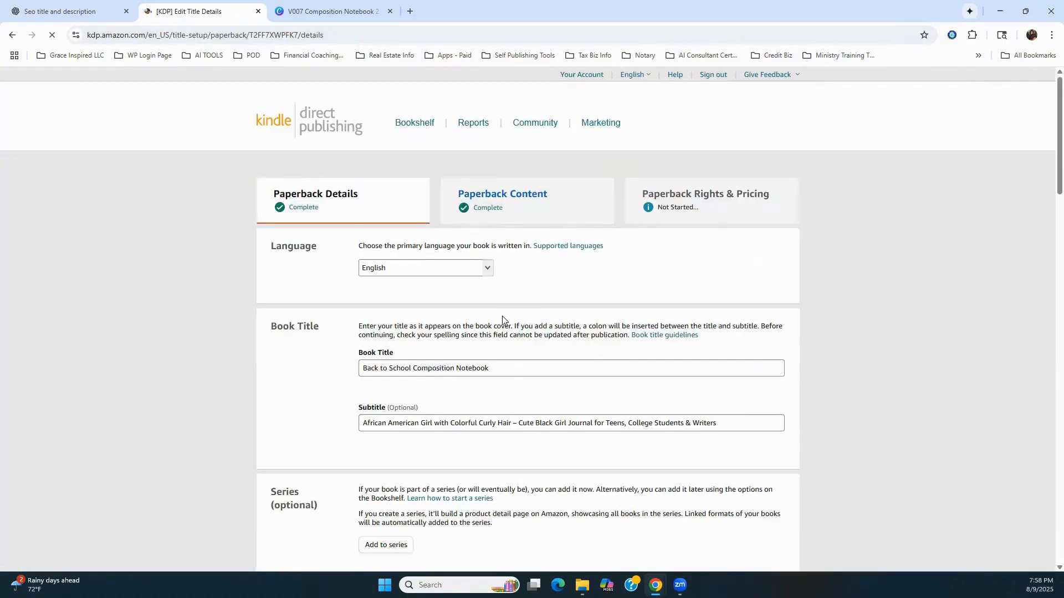
Read the low-content book explanation, remove the low-content classification, and save the details to continue to the paperback content
{"action": "scroll", "coordinate": [502, 317], "scroll_direction": "down", "scroll_amount": 9}
{"action": "scroll", "coordinate": [500, 320], "scroll_direction": "down", "scroll_amount": 6}
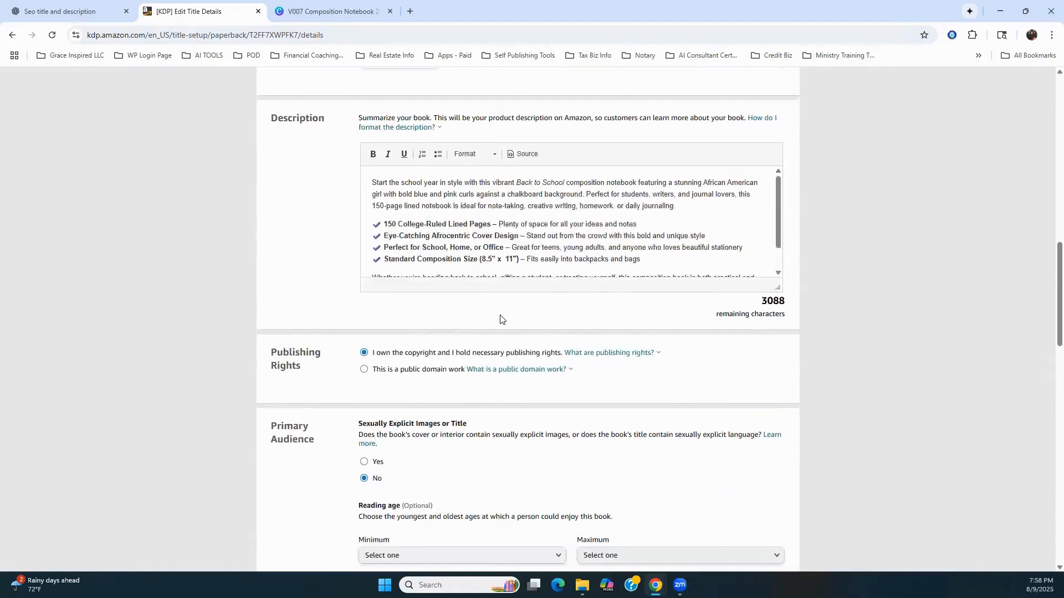
{"action": "scroll", "coordinate": [443, 319], "scroll_direction": "down", "scroll_amount": 7}
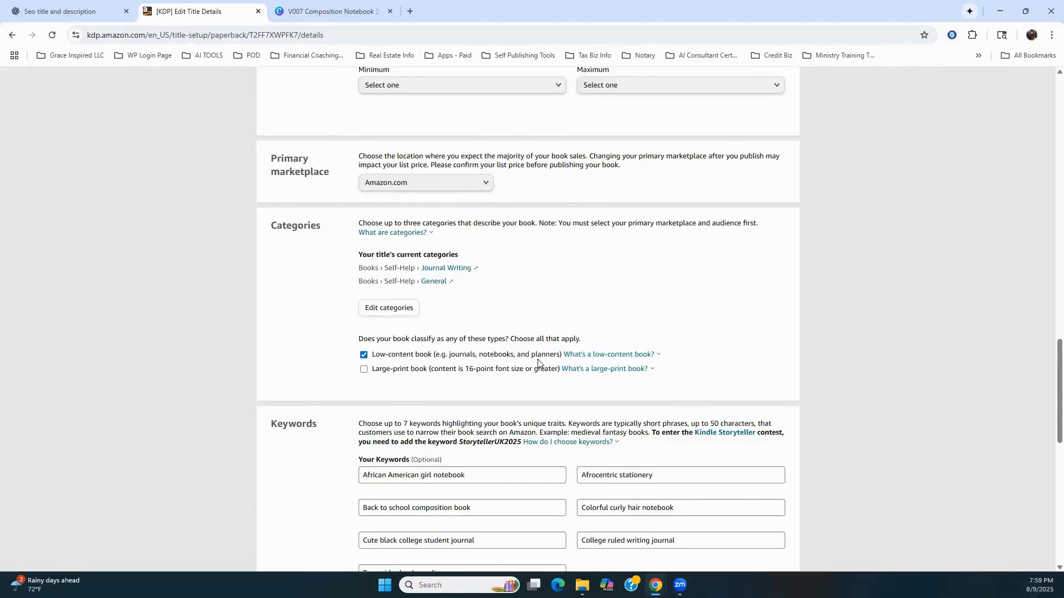
{"action": "mouse_move", "coordinate": [596, 360]}
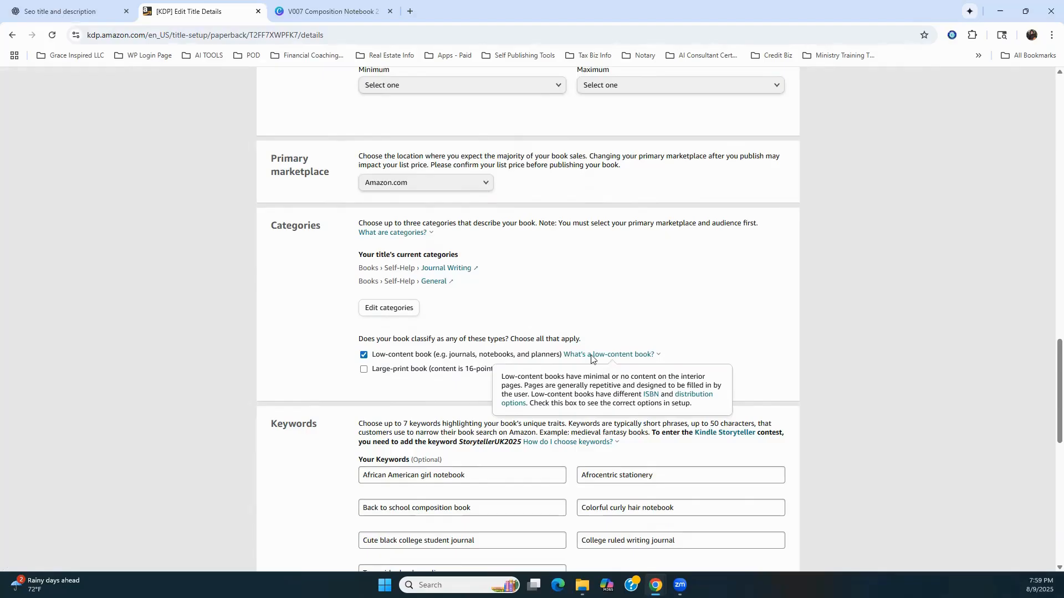
{"action": "left_click", "coordinate": [364, 355]}
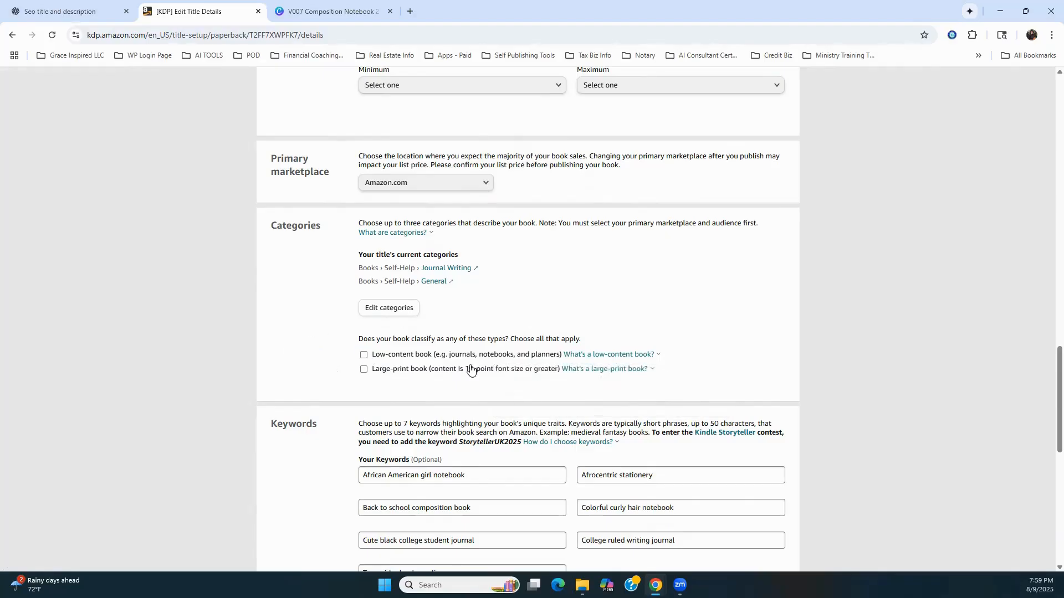
{"action": "scroll", "coordinate": [622, 356], "scroll_direction": "down", "scroll_amount": 9}
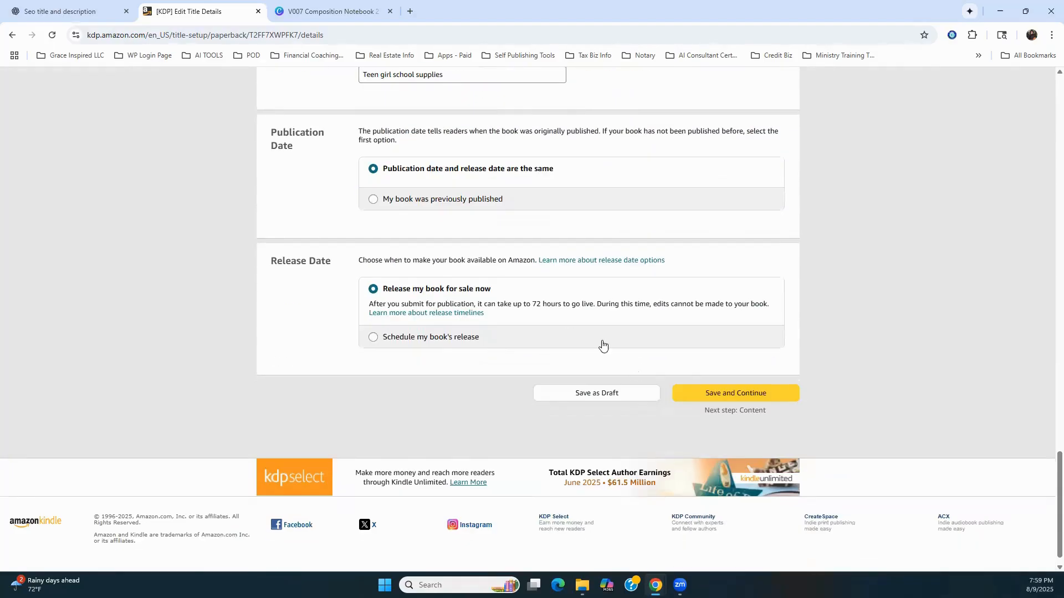
{"action": "left_click", "coordinate": [751, 393]}
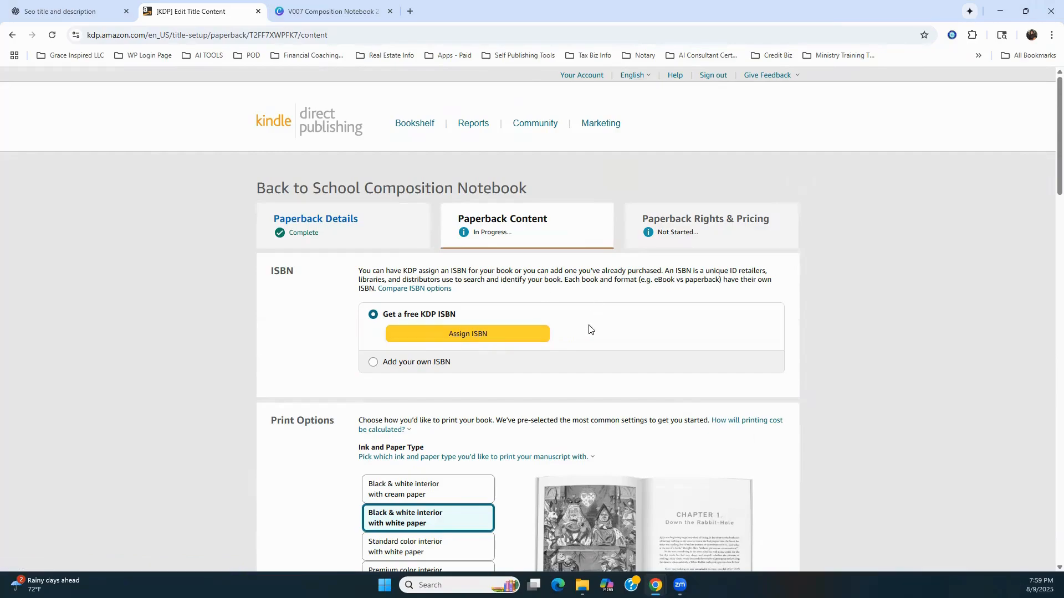
Check the free KDP ISBN option and the uploaded files, and return to the paperback details without saving the pending changes
{"action": "scroll", "coordinate": [727, 306], "scroll_direction": "down", "scroll_amount": 1}
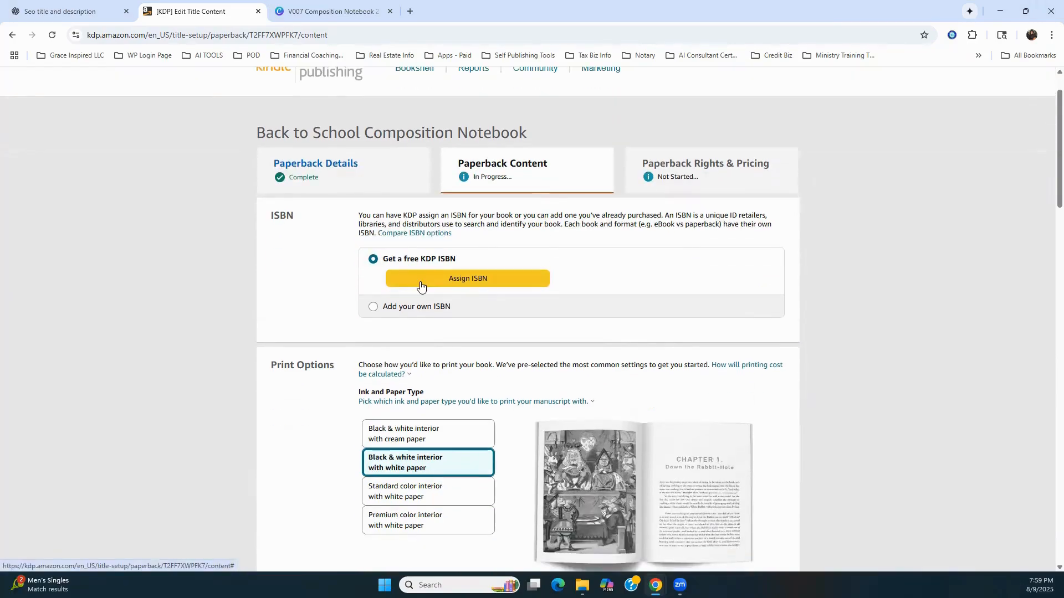
{"action": "scroll", "coordinate": [476, 291], "scroll_direction": "down", "scroll_amount": 13}
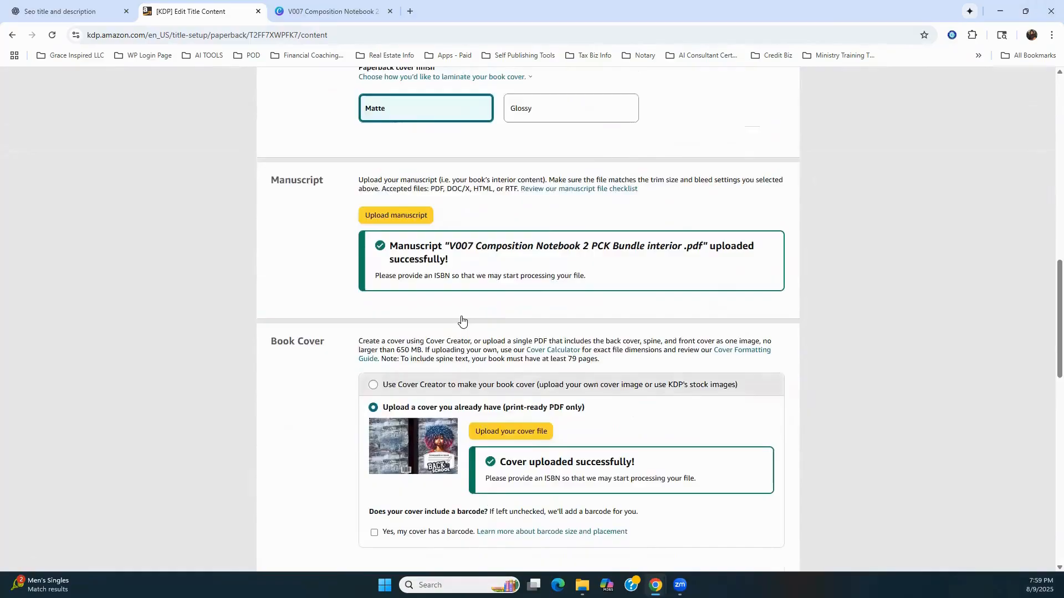
{"action": "scroll", "coordinate": [464, 321], "scroll_direction": "up", "scroll_amount": 14}
{"action": "scroll", "coordinate": [357, 253], "scroll_direction": "up", "scroll_amount": 2}
{"action": "left_click", "coordinate": [349, 220]}
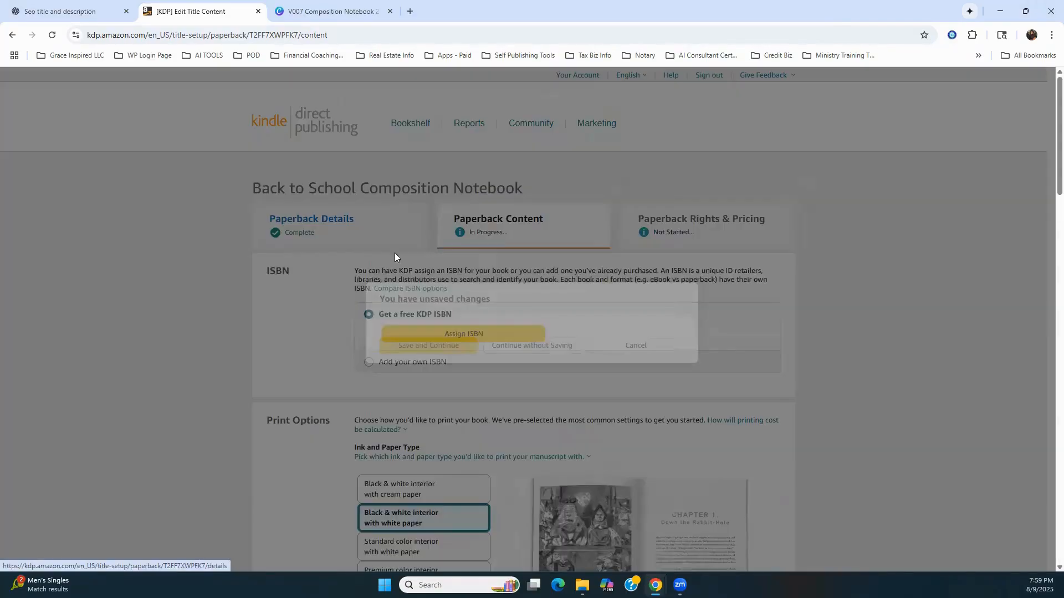
{"action": "left_click", "coordinate": [660, 347]}
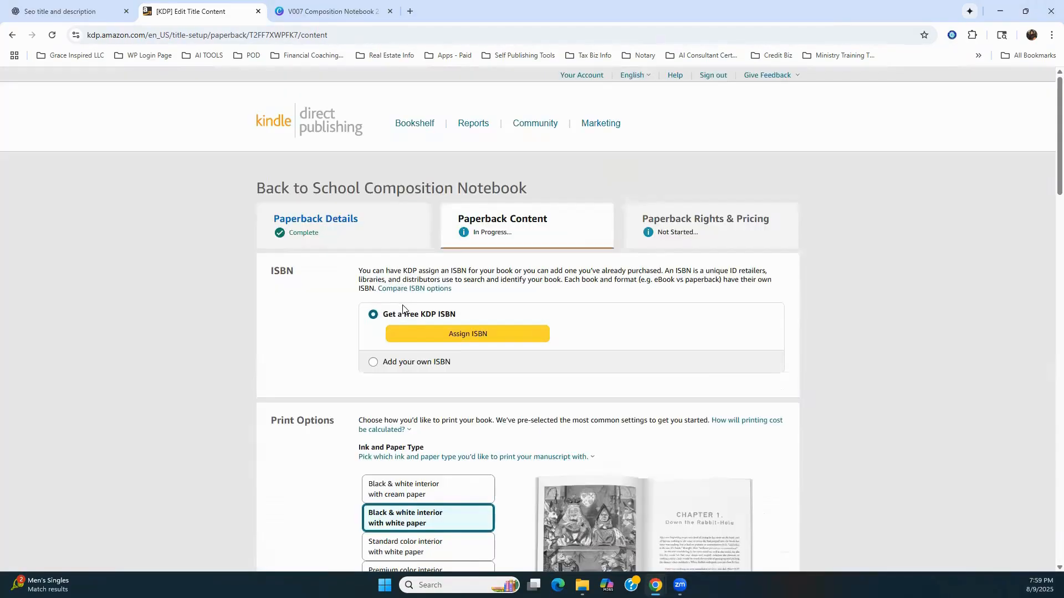
{"action": "left_click", "coordinate": [356, 233]}
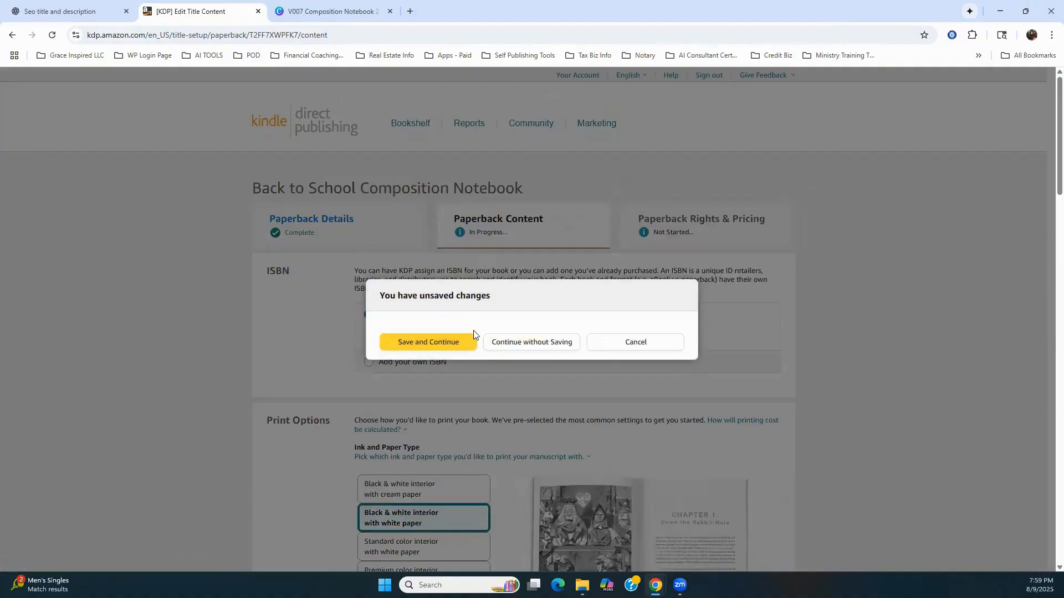
{"action": "left_click", "coordinate": [513, 343]}
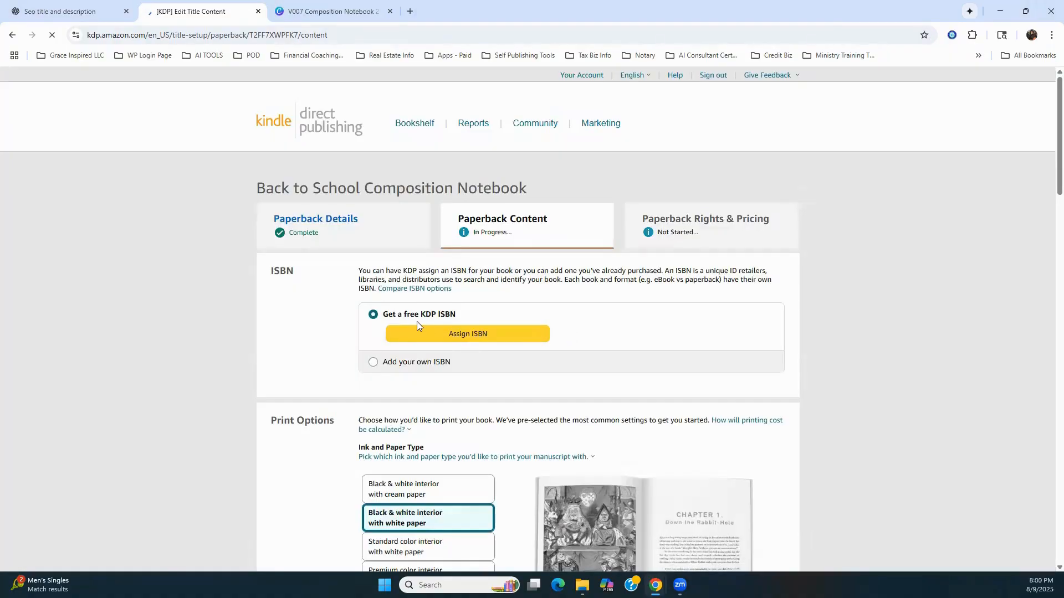
Classify the title as a low-content book again, and save the details to continue to the paperback content
{"action": "scroll", "coordinate": [495, 343], "scroll_direction": "down", "scroll_amount": 12}
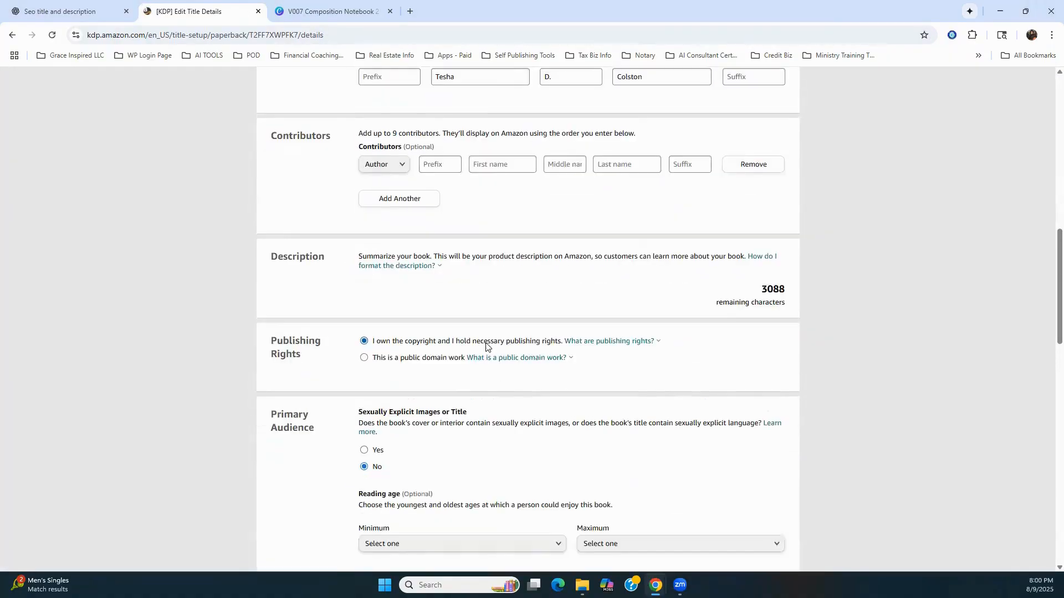
{"action": "scroll", "coordinate": [486, 347], "scroll_direction": "down", "scroll_amount": 14}
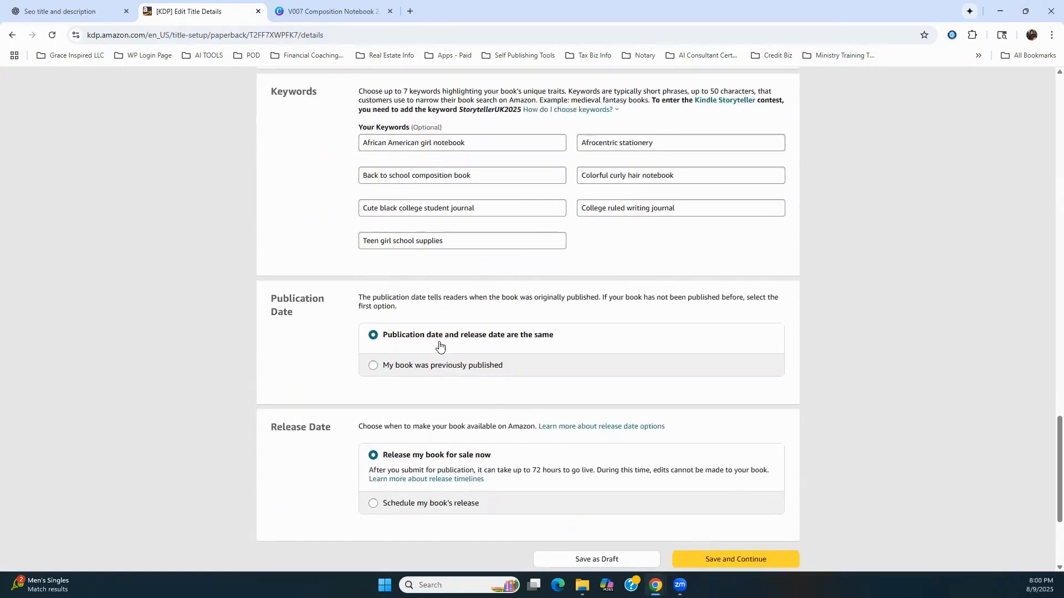
{"action": "scroll", "coordinate": [439, 346], "scroll_direction": "down", "scroll_amount": 3}
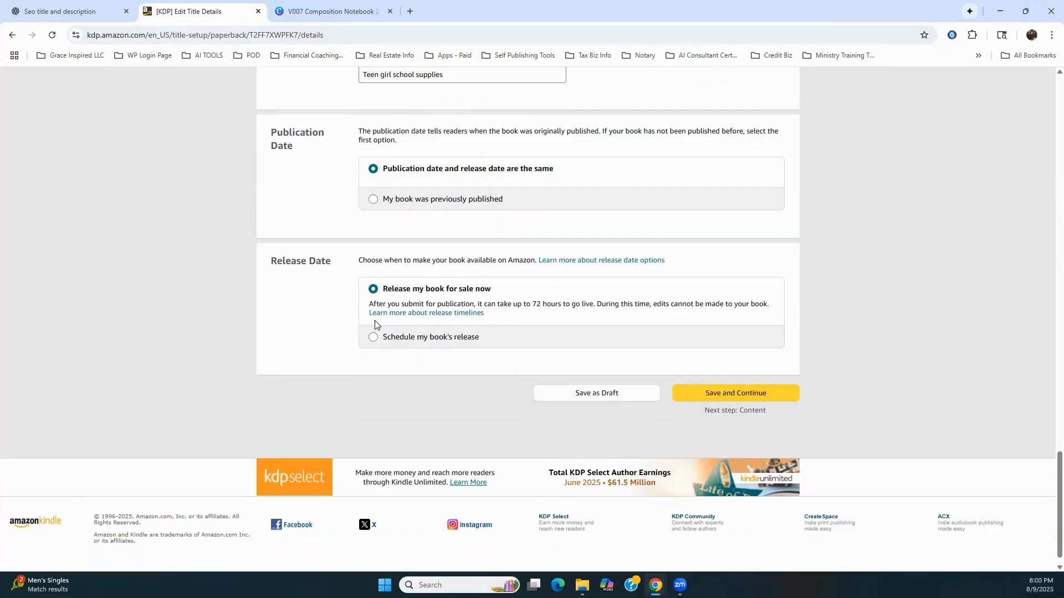
{"action": "scroll", "coordinate": [379, 324], "scroll_direction": "up", "scroll_amount": 1}
{"action": "scroll", "coordinate": [386, 313], "scroll_direction": "up", "scroll_amount": 9}
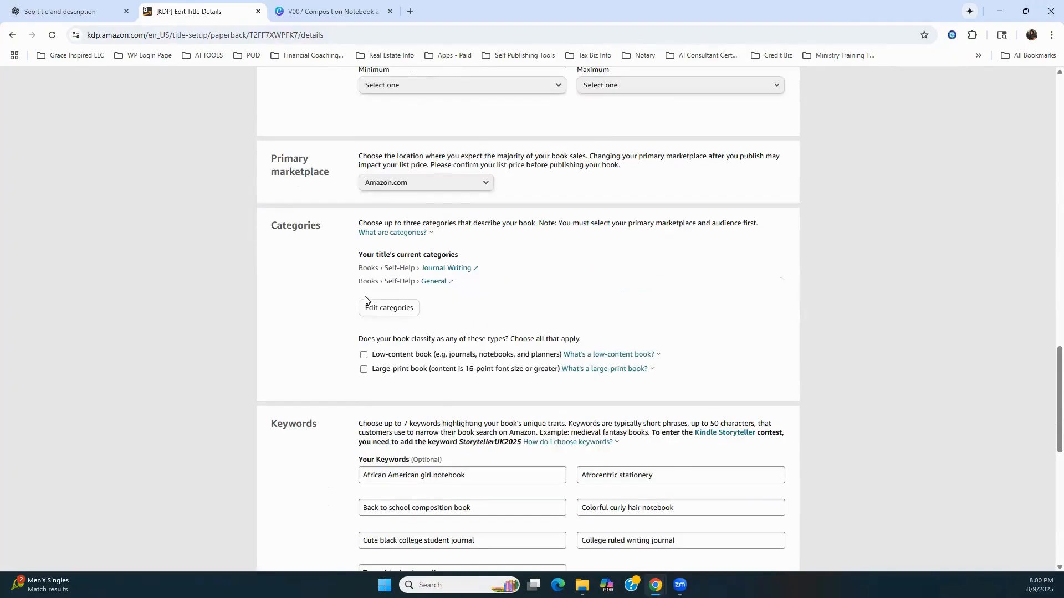
{"action": "left_click", "coordinate": [363, 357]}
{"action": "scroll", "coordinate": [725, 485], "scroll_direction": "down", "scroll_amount": 10}
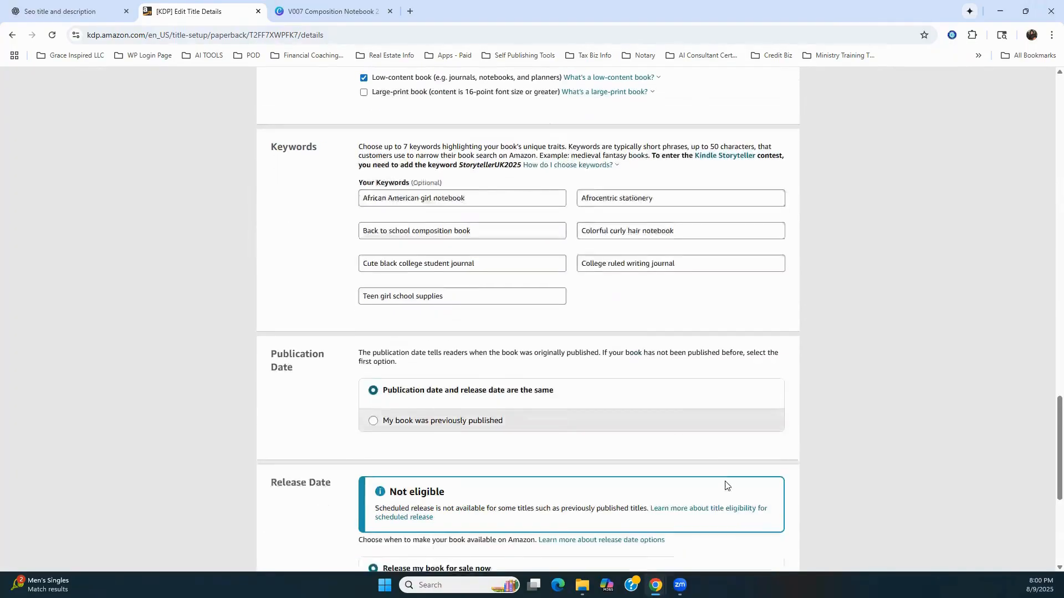
{"action": "left_click", "coordinate": [727, 373]}
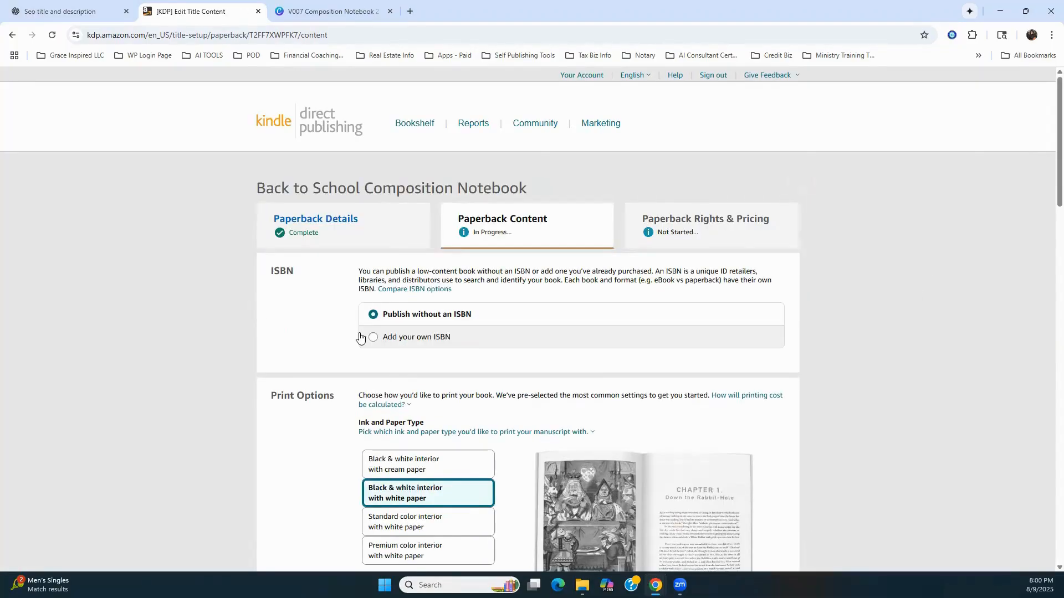
Review the ISBN and ink and paper choices, browse the available trim sizes, and select 8.5 x 11 in
{"action": "scroll", "coordinate": [512, 328], "scroll_direction": "down", "scroll_amount": 1}
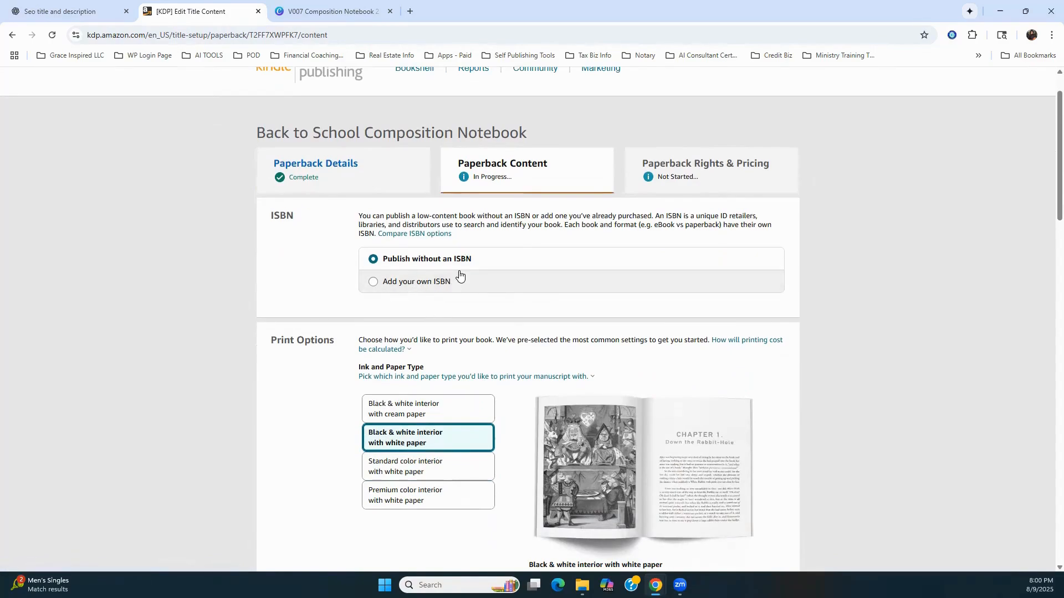
{"action": "scroll", "coordinate": [427, 316], "scroll_direction": "down", "scroll_amount": 2}
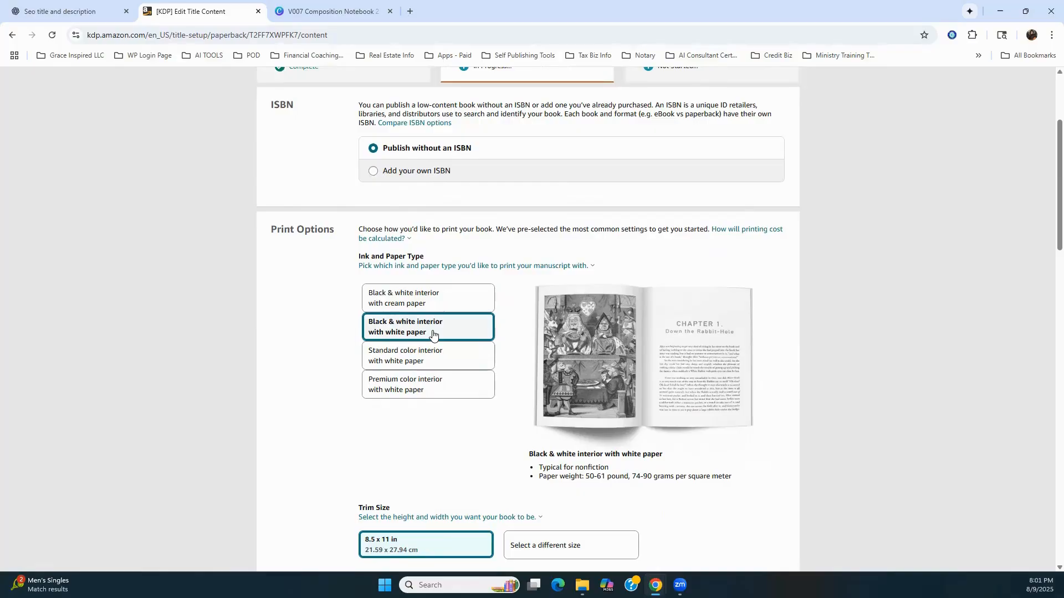
{"action": "scroll", "coordinate": [345, 392], "scroll_direction": "down", "scroll_amount": 2}
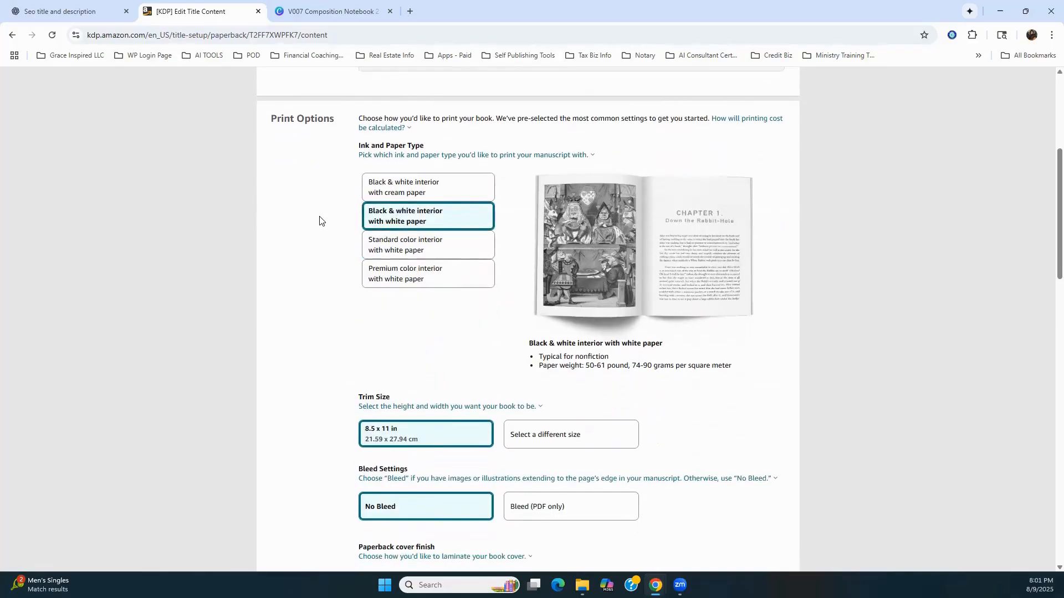
{"action": "scroll", "coordinate": [409, 307], "scroll_direction": "down", "scroll_amount": 2}
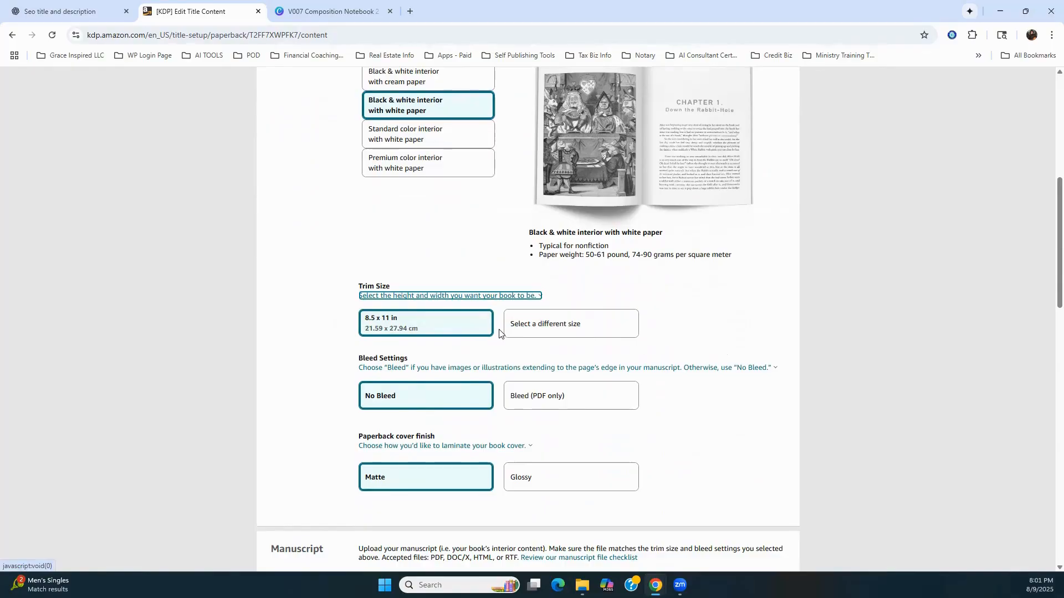
{"action": "left_click", "coordinate": [562, 329]}
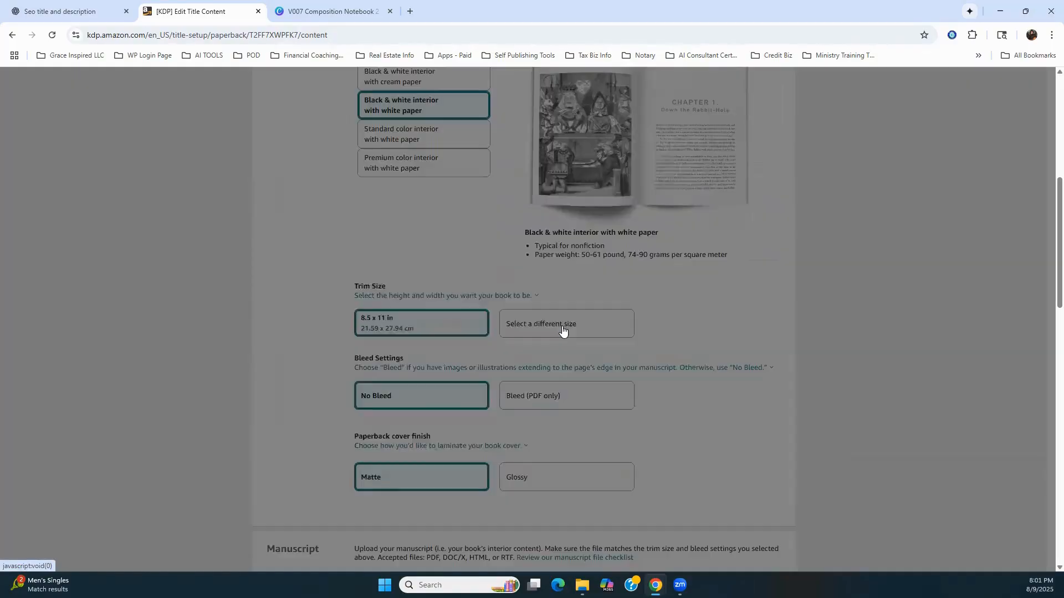
{"action": "scroll", "coordinate": [434, 395], "scroll_direction": "down", "scroll_amount": 2}
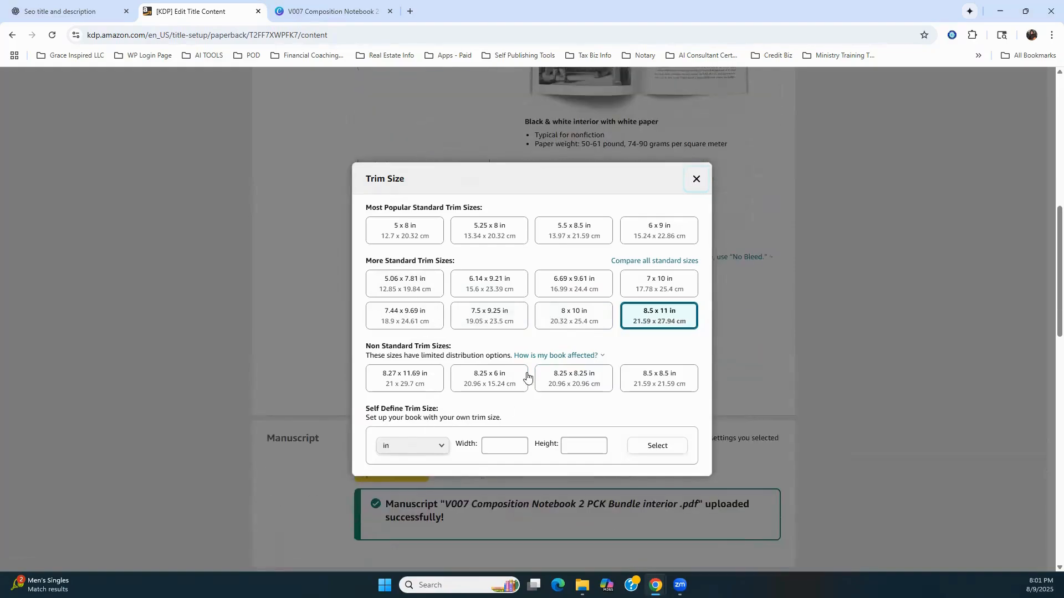
{"action": "scroll", "coordinate": [432, 297], "scroll_direction": "up", "scroll_amount": 1}
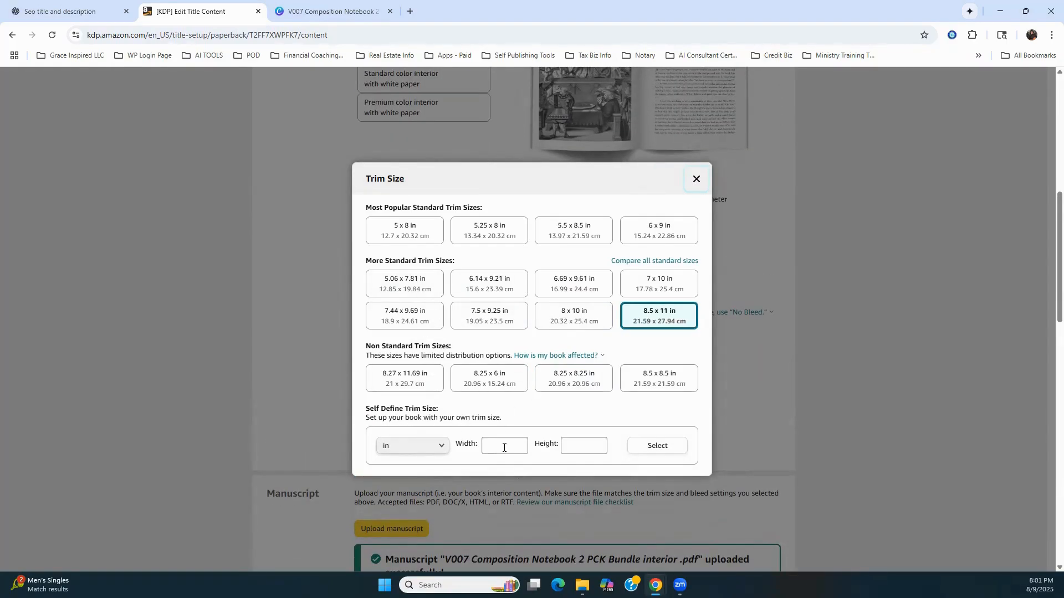
{"action": "scroll", "coordinate": [609, 447], "scroll_direction": "up", "scroll_amount": 1}
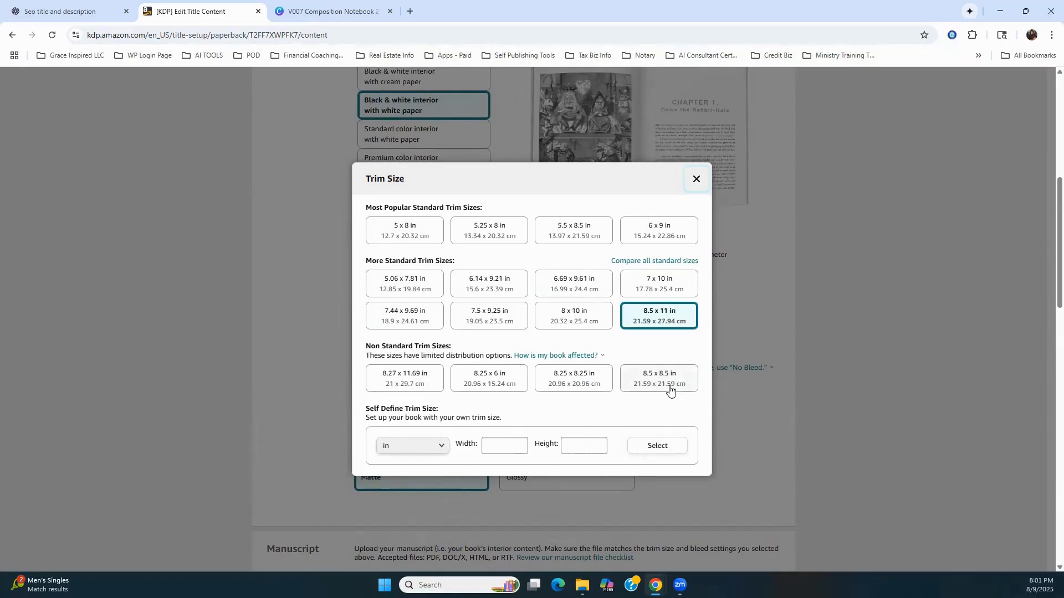
{"action": "left_click", "coordinate": [680, 314]}
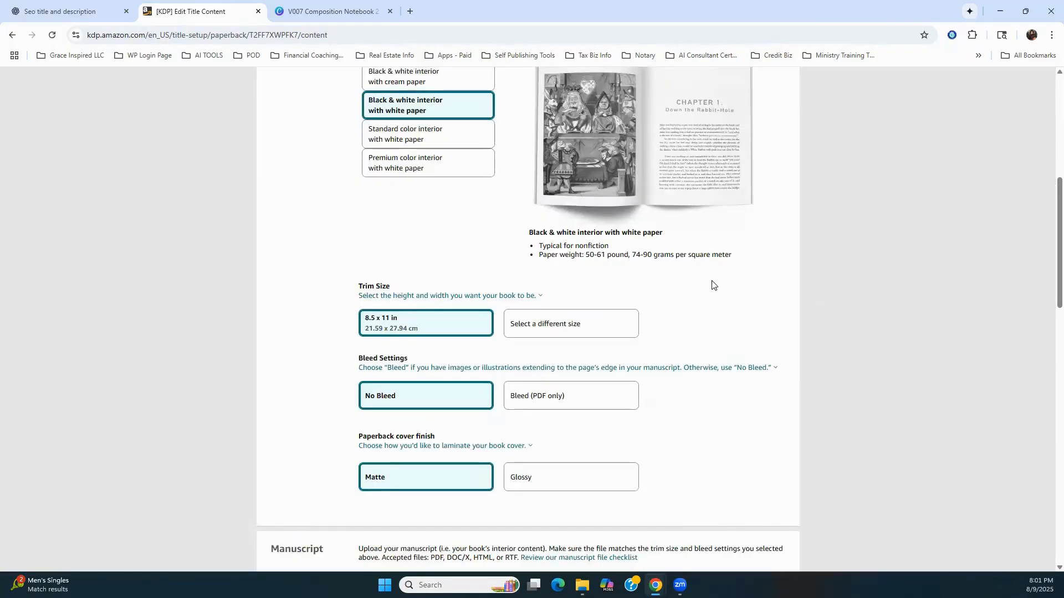
Review the bleed settings and paperback cover finish choices against the selected ink, paper and trim size
{"action": "scroll", "coordinate": [706, 293], "scroll_direction": "down", "scroll_amount": 1}
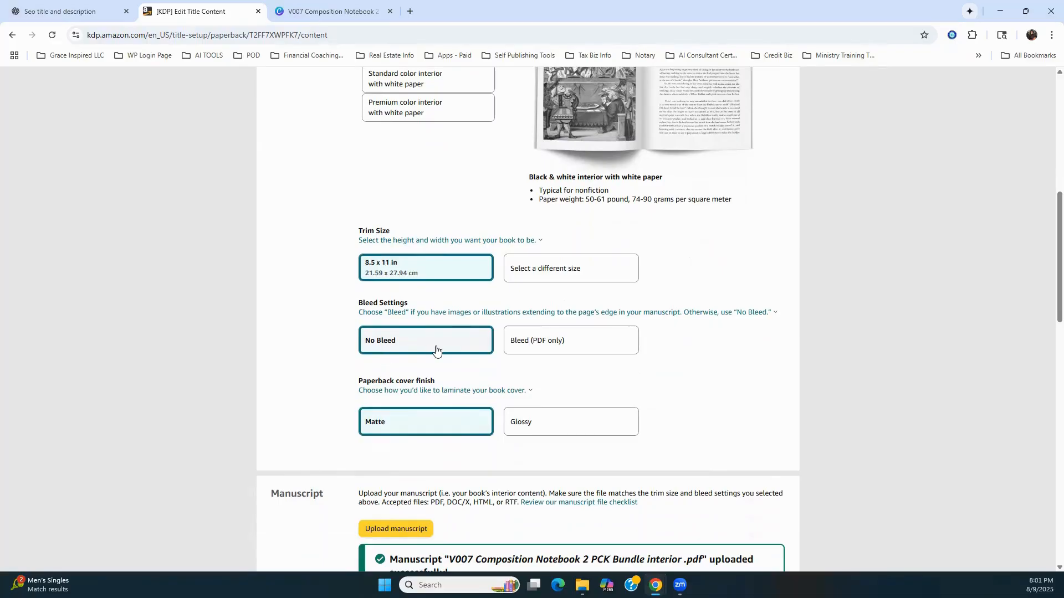
{"action": "scroll", "coordinate": [743, 319], "scroll_direction": "up", "scroll_amount": 3}
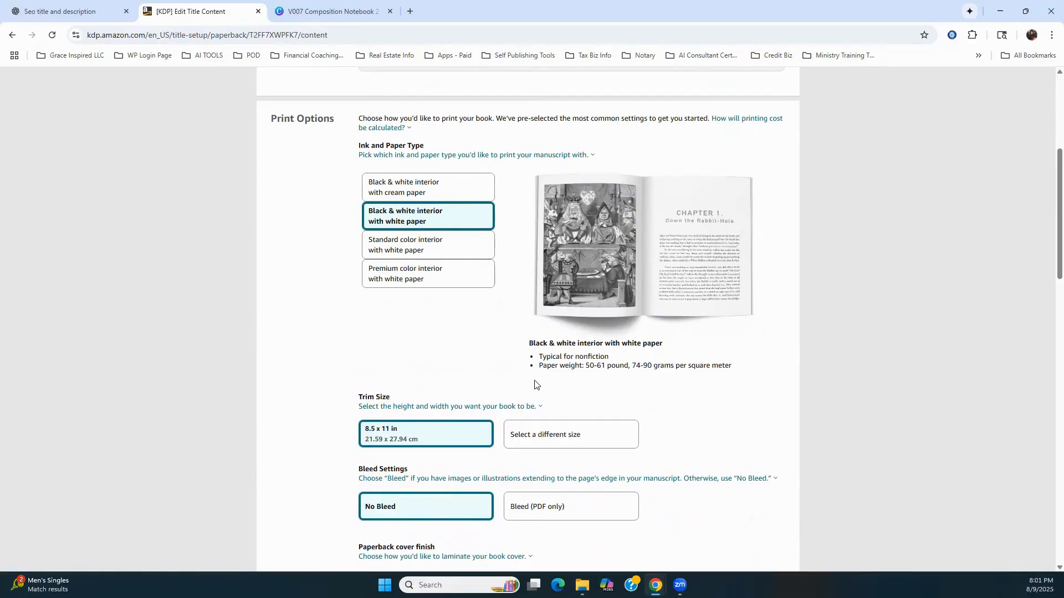
{"action": "scroll", "coordinate": [534, 382], "scroll_direction": "down", "scroll_amount": 1}
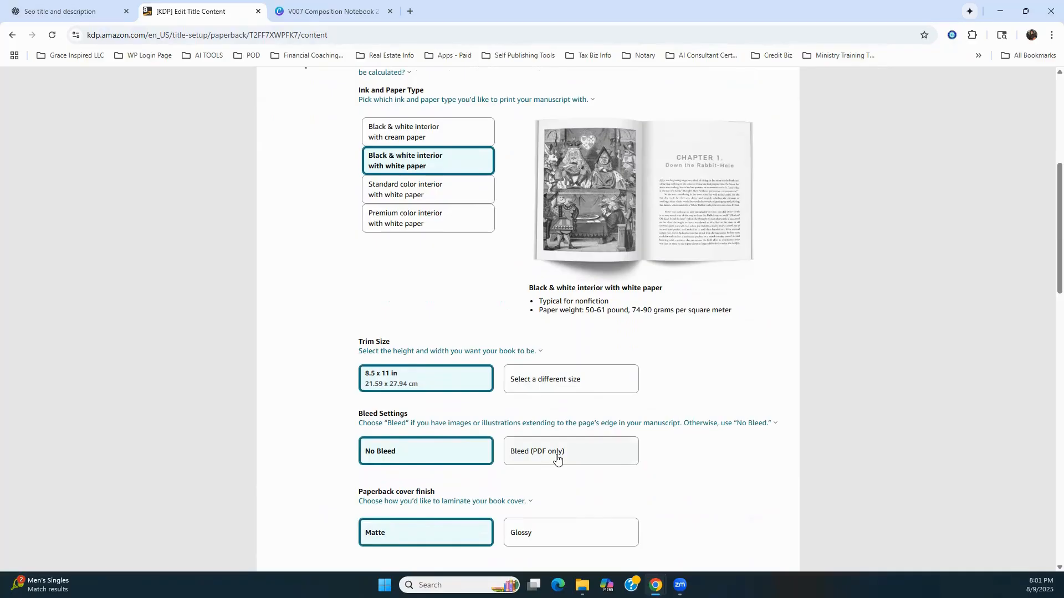
{"action": "mouse_move", "coordinate": [562, 423]}
{"action": "scroll", "coordinate": [332, 397], "scroll_direction": "down", "scroll_amount": 1}
{"action": "mouse_move", "coordinate": [423, 296]}
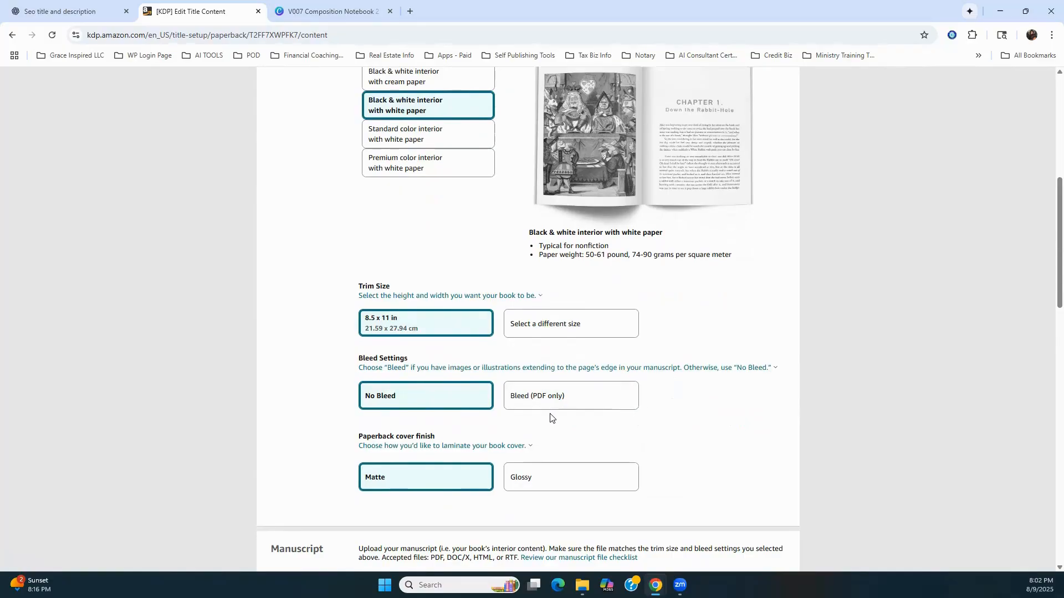
{"action": "scroll", "coordinate": [732, 416], "scroll_direction": "down", "scroll_amount": 1}
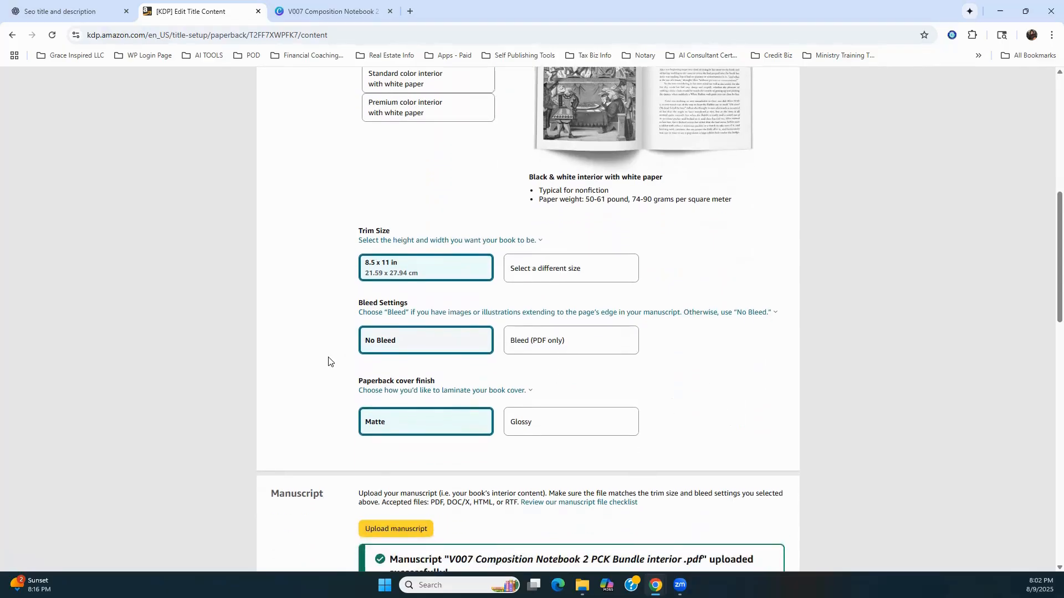
{"action": "scroll", "coordinate": [331, 380], "scroll_direction": "down", "scroll_amount": 1}
{"action": "scroll", "coordinate": [331, 379], "scroll_direction": "down", "scroll_amount": 1}
{"action": "mouse_move", "coordinate": [386, 280]}
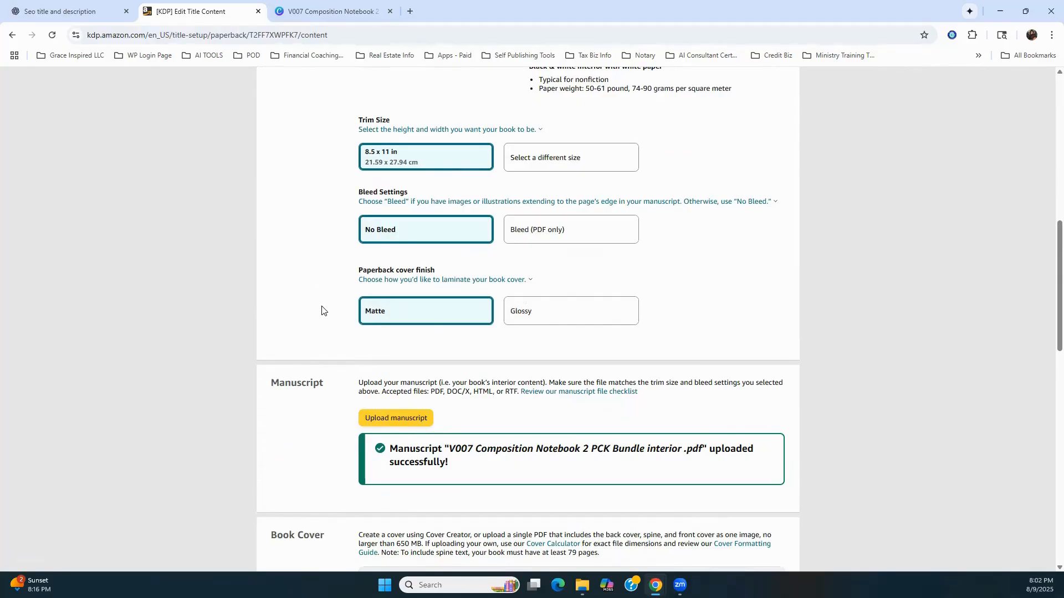
Look over the content page from the ISBN choice through the print options to the manuscript and book cover uploads
{"action": "scroll", "coordinate": [761, 309], "scroll_direction": "up", "scroll_amount": 10}
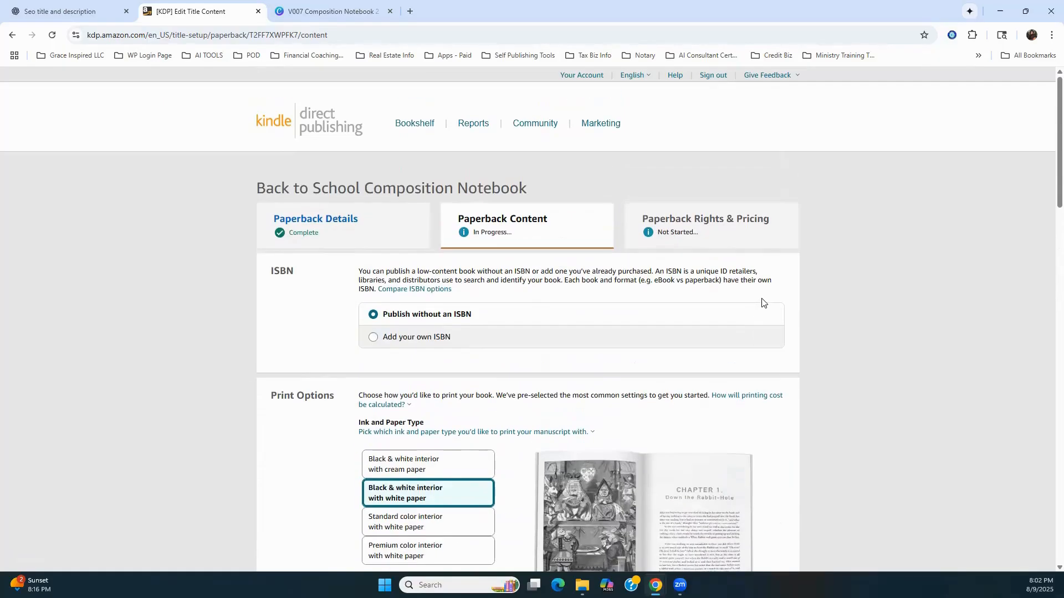
{"action": "scroll", "coordinate": [761, 303], "scroll_direction": "down", "scroll_amount": 9}
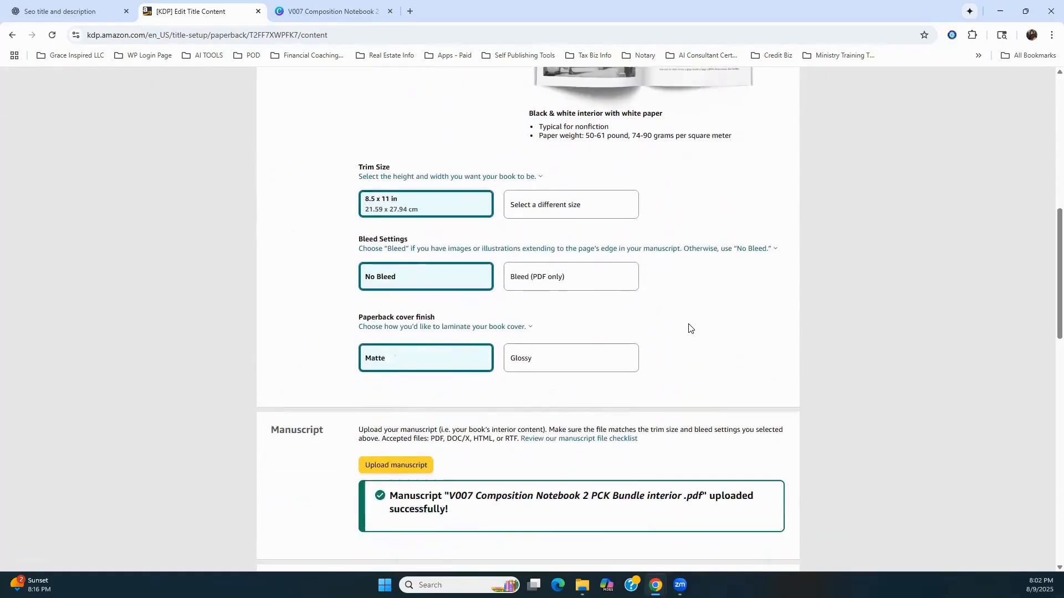
{"action": "scroll", "coordinate": [689, 328], "scroll_direction": "down", "scroll_amount": 5}
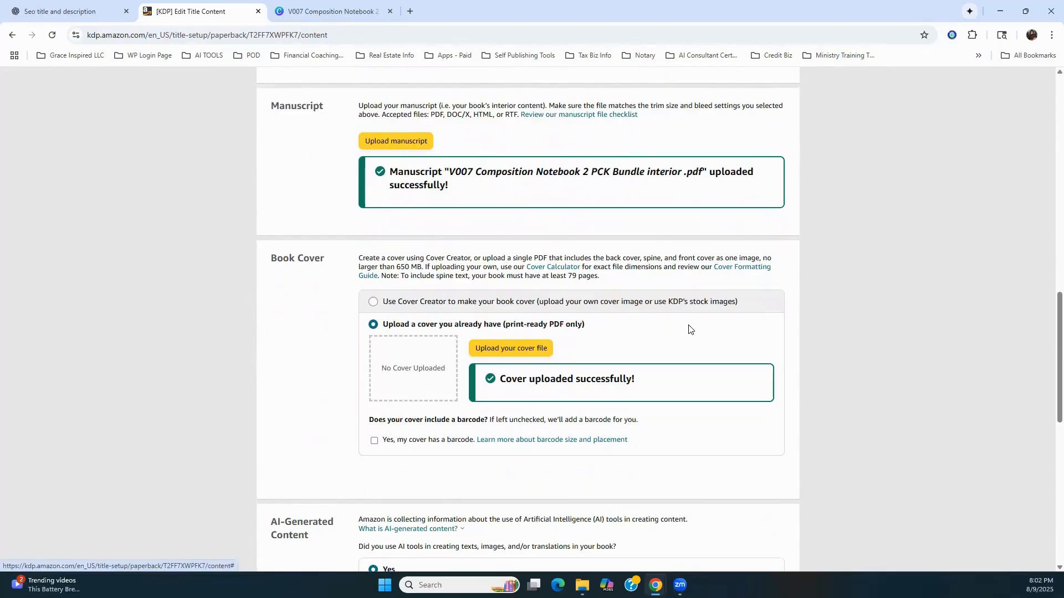
{"action": "scroll", "coordinate": [689, 330], "scroll_direction": "up", "scroll_amount": 6}
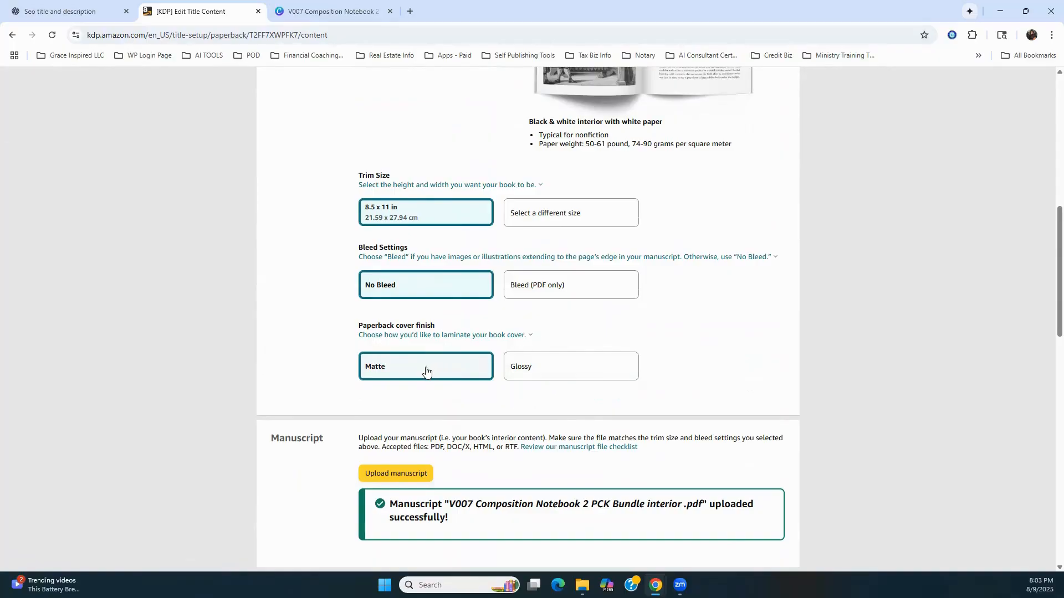
{"action": "scroll", "coordinate": [297, 380], "scroll_direction": "down", "scroll_amount": 4}
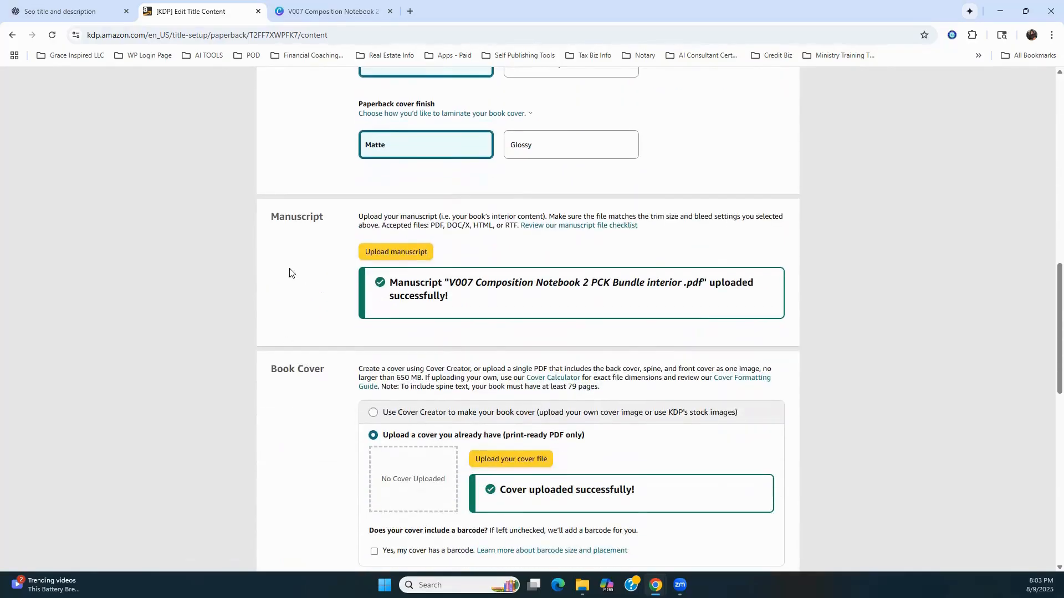
Read the explanation of KDP's ink and paper types, and recheck the trim size, bleed and cover finish
{"action": "scroll", "coordinate": [363, 252], "scroll_direction": "up", "scroll_amount": 3}
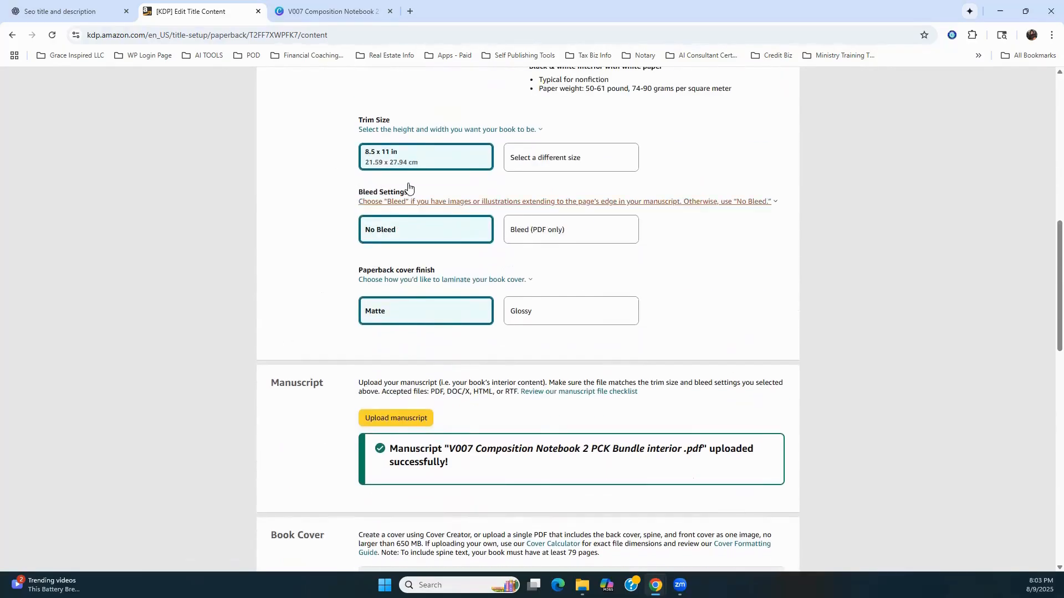
{"action": "scroll", "coordinate": [408, 185], "scroll_direction": "up", "scroll_amount": 4}
{"action": "scroll", "coordinate": [441, 272], "scroll_direction": "up", "scroll_amount": 3}
{"action": "left_click", "coordinate": [399, 266]}
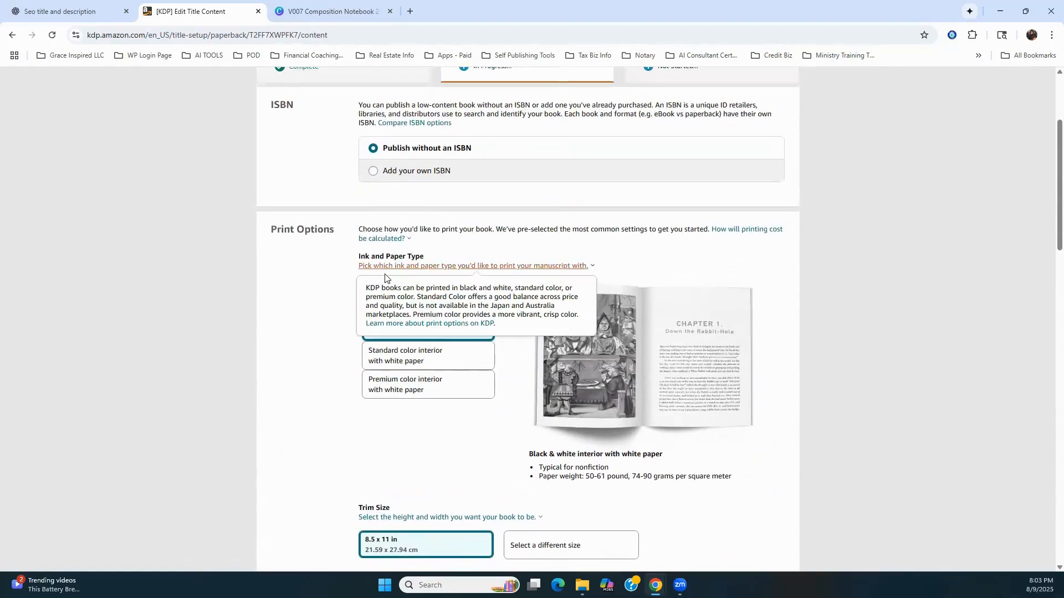
{"action": "scroll", "coordinate": [309, 382], "scroll_direction": "down", "scroll_amount": 3}
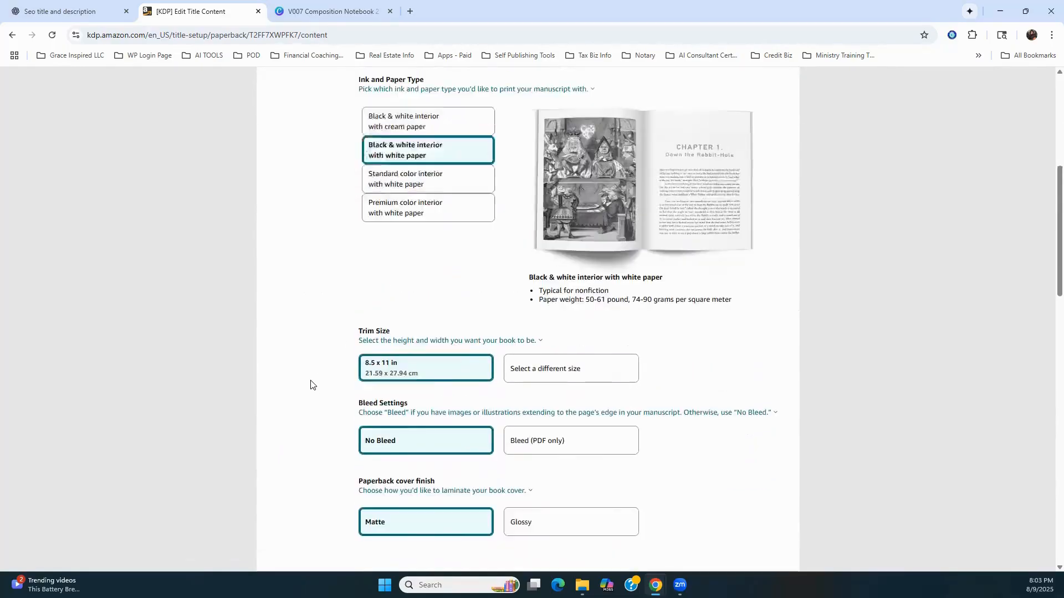
Review the ISBN choice, ink and paper type, trim size, bleed and cover finish, continuing to the manuscript section
{"action": "scroll", "coordinate": [308, 382], "scroll_direction": "up", "scroll_amount": 3}
{"action": "scroll", "coordinate": [310, 384], "scroll_direction": "down", "scroll_amount": 2}
{"action": "scroll", "coordinate": [312, 383], "scroll_direction": "down", "scroll_amount": 1}
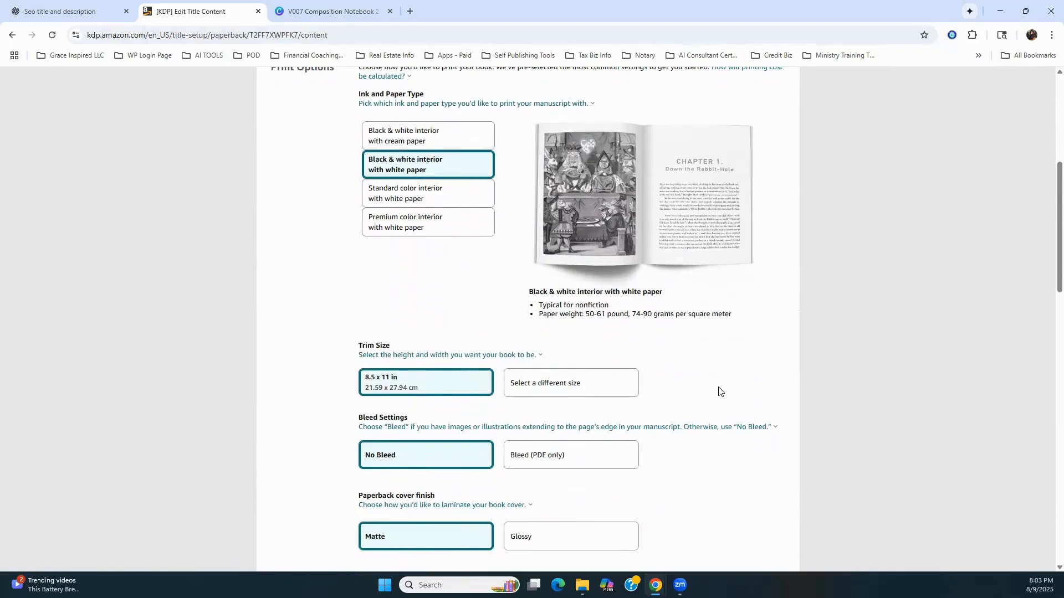
{"action": "scroll", "coordinate": [721, 391], "scroll_direction": "down", "scroll_amount": 4}
{"action": "scroll", "coordinate": [723, 392], "scroll_direction": "up", "scroll_amount": 6}
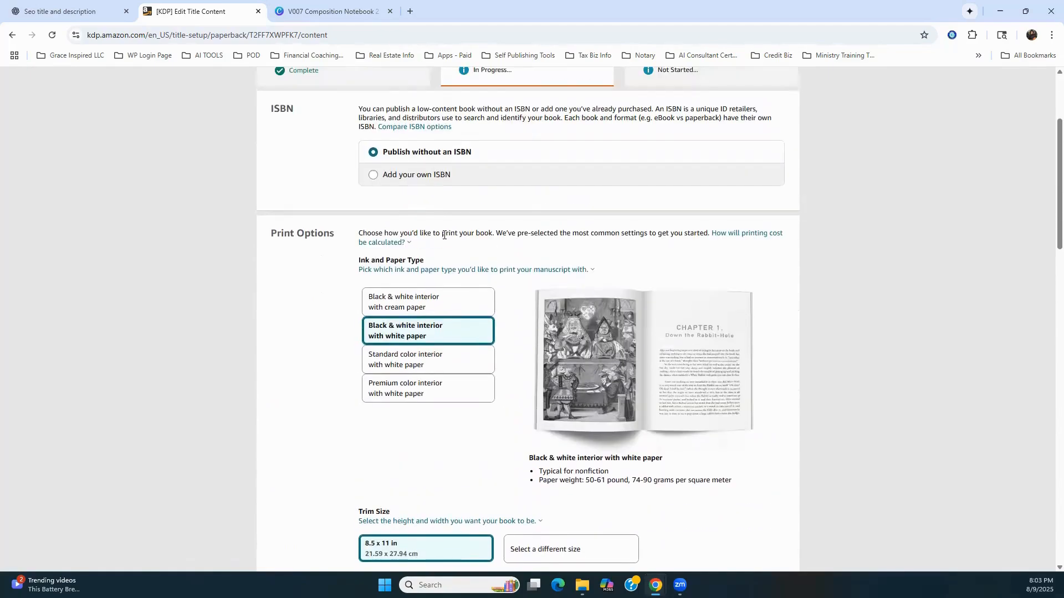
{"action": "scroll", "coordinate": [421, 242], "scroll_direction": "up", "scroll_amount": 1}
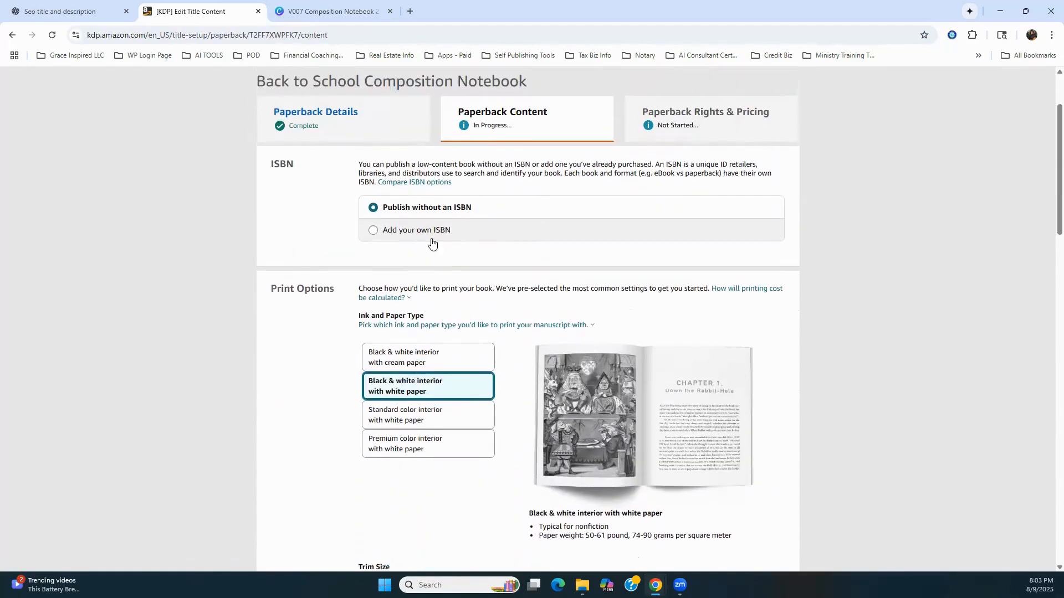
{"action": "scroll", "coordinate": [475, 301], "scroll_direction": "down", "scroll_amount": 4}
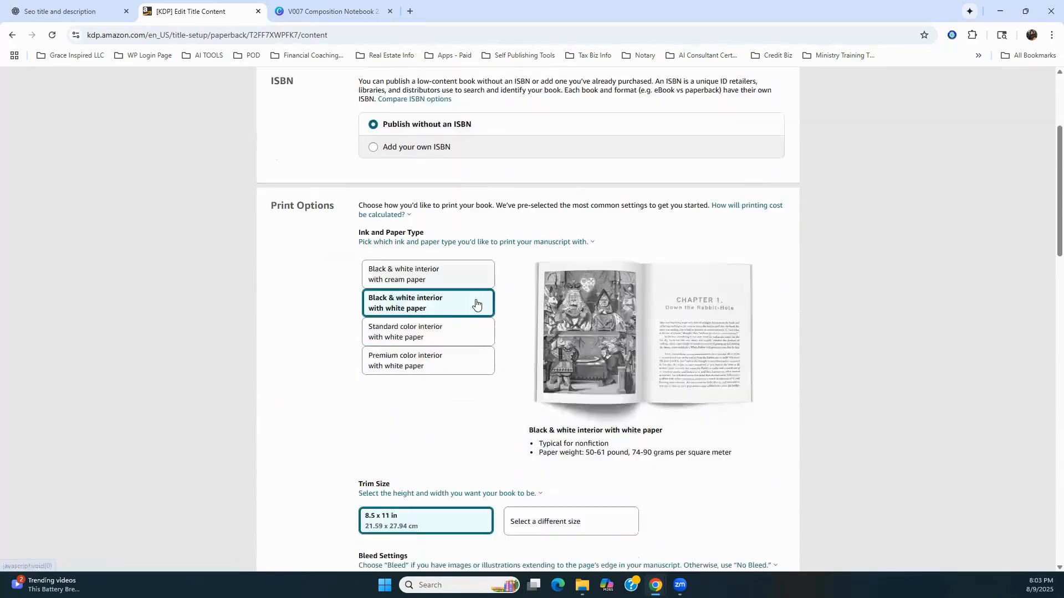
{"action": "scroll", "coordinate": [473, 299], "scroll_direction": "down", "scroll_amount": 4}
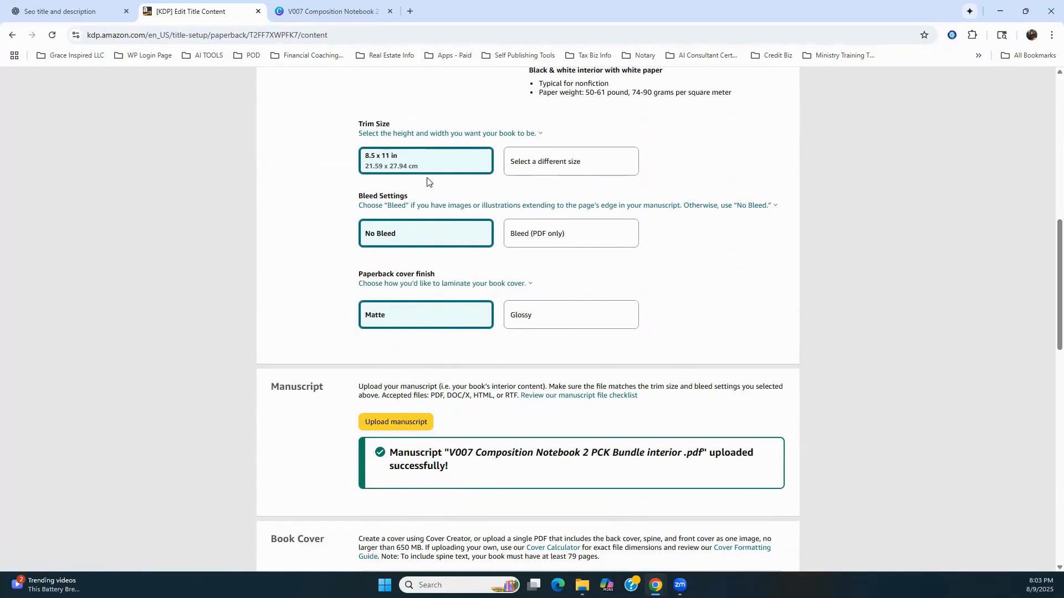
{"action": "scroll", "coordinate": [401, 339], "scroll_direction": "down", "scroll_amount": 3}
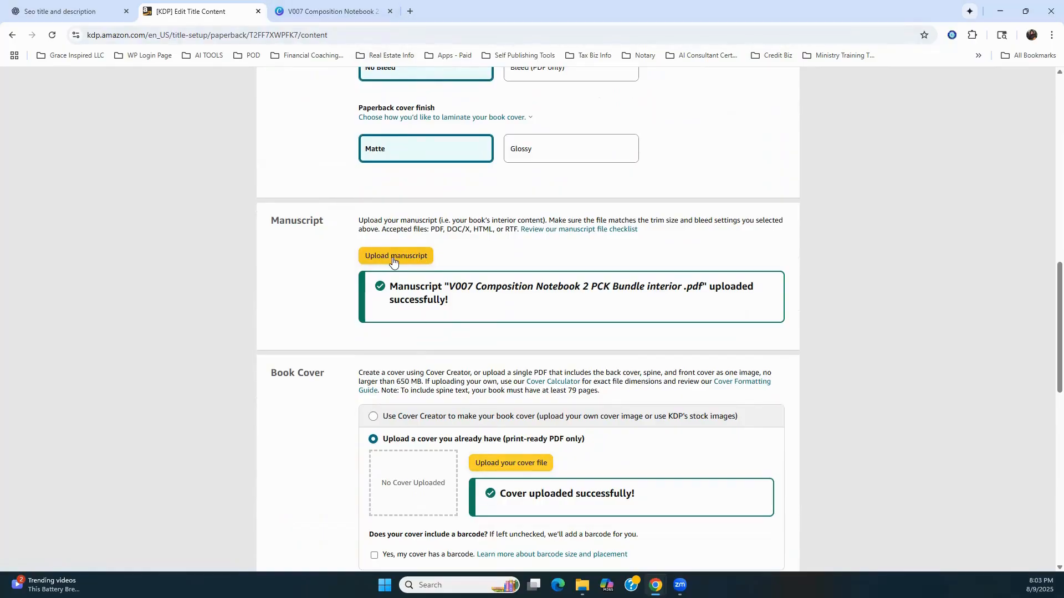
Locate the V007 Composition Notebook 2 PCK Bundle interior file for the manuscript upload, and review the book cover upload and barcode options
{"action": "left_click", "coordinate": [376, 252]}
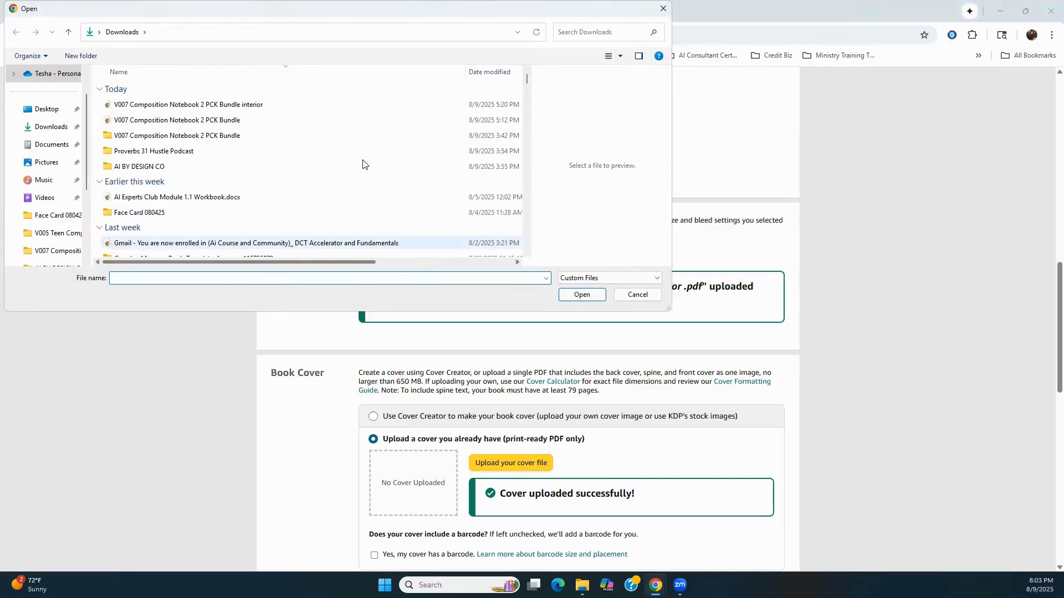
{"action": "left_click", "coordinate": [225, 109]}
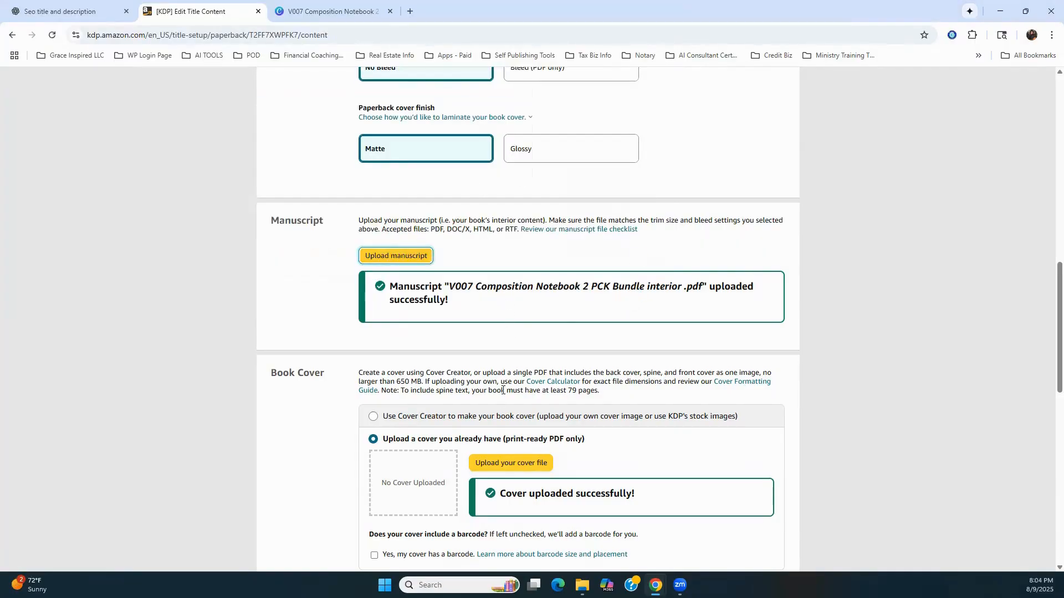
{"action": "scroll", "coordinate": [501, 401], "scroll_direction": "down", "scroll_amount": 2}
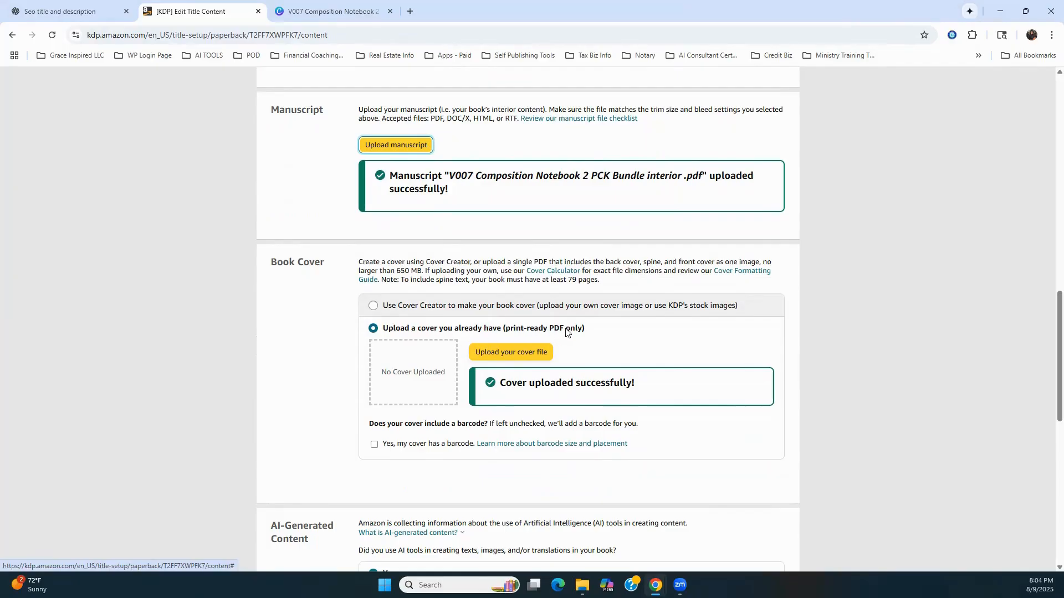
{"action": "scroll", "coordinate": [561, 332], "scroll_direction": "down", "scroll_amount": 1}
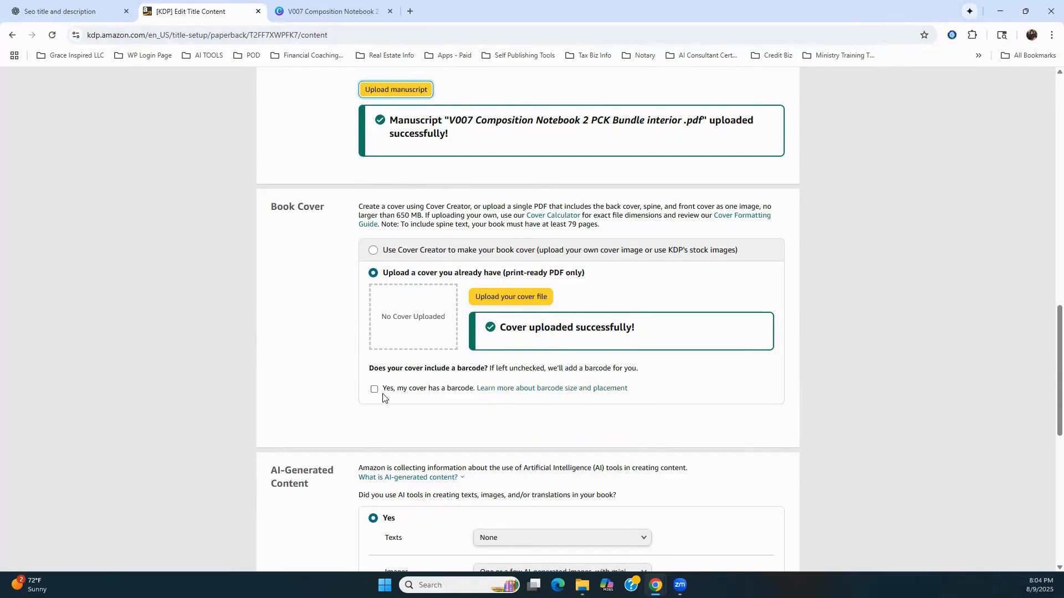
{"action": "scroll", "coordinate": [382, 398], "scroll_direction": "down", "scroll_amount": 3}
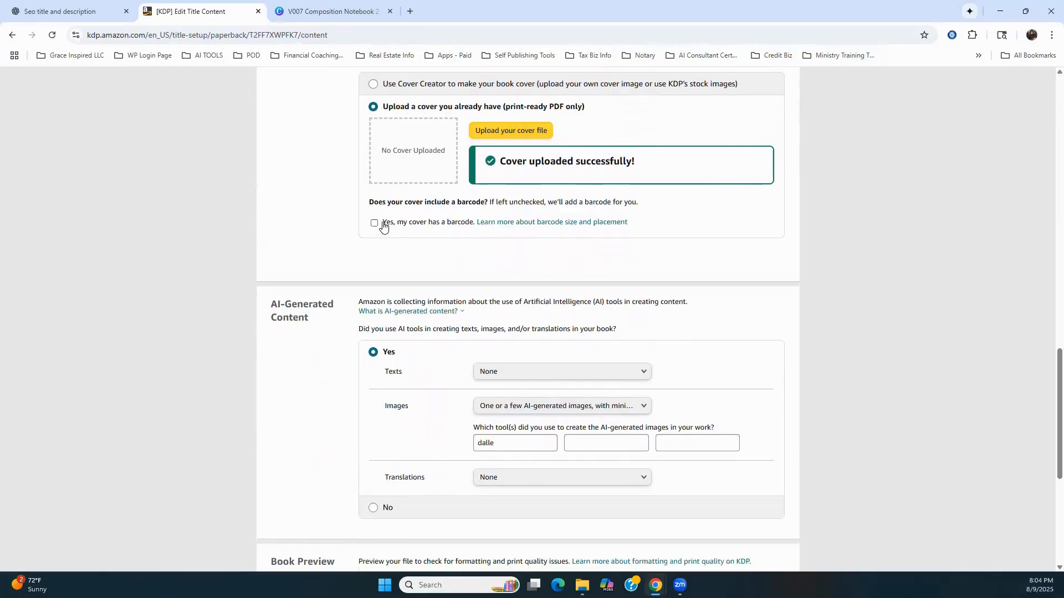
{"action": "scroll", "coordinate": [598, 201], "scroll_direction": "up", "scroll_amount": 2}
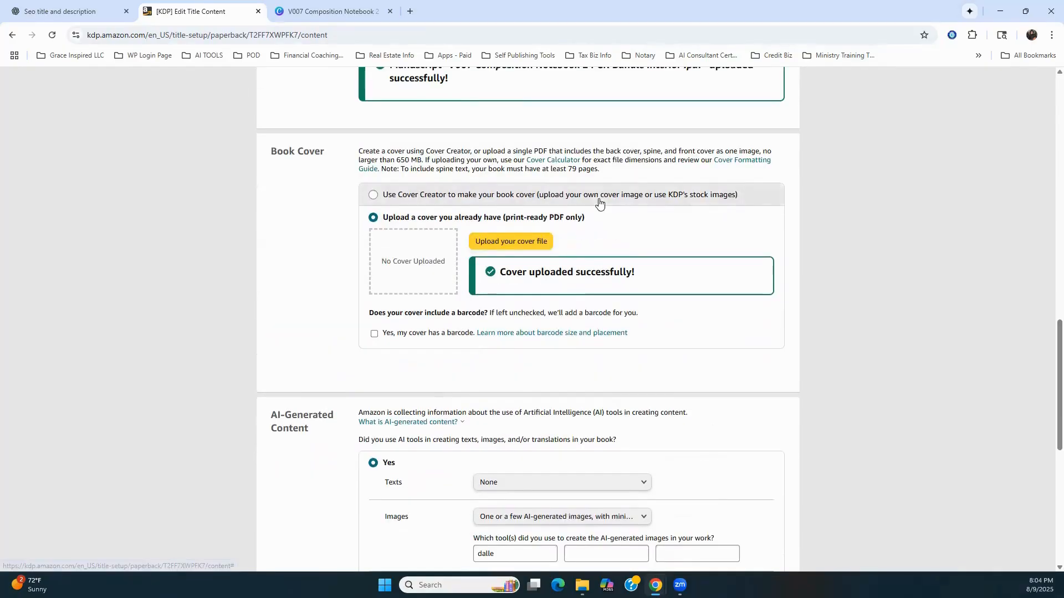
{"action": "scroll", "coordinate": [599, 205], "scroll_direction": "down", "scroll_amount": 4}
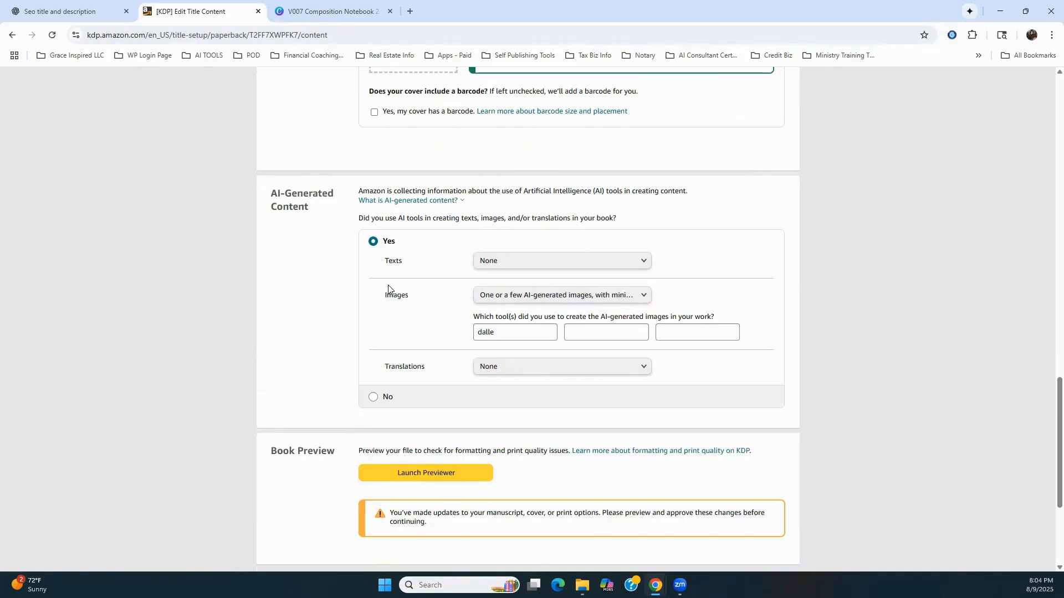
Review the three fields for naming the tools used to create the AI-generated images
{"action": "left_click", "coordinate": [516, 331]}
{"action": "left_click", "coordinate": [599, 333]}
{"action": "left_click", "coordinate": [673, 334]}
{"action": "left_click", "coordinate": [589, 339]}
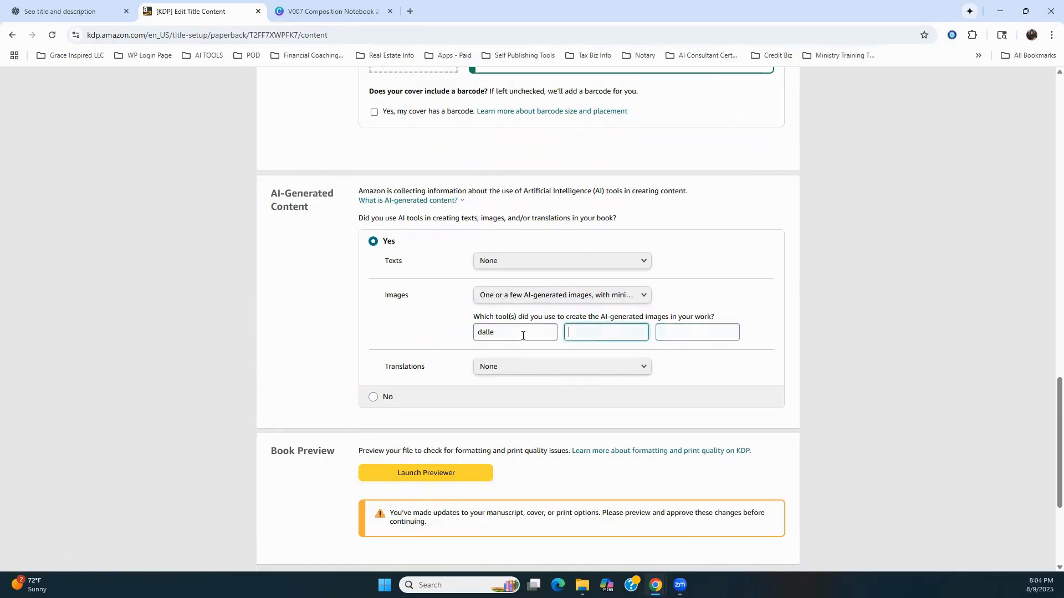
{"action": "left_click", "coordinate": [699, 332]}
{"action": "left_click", "coordinate": [514, 337]}
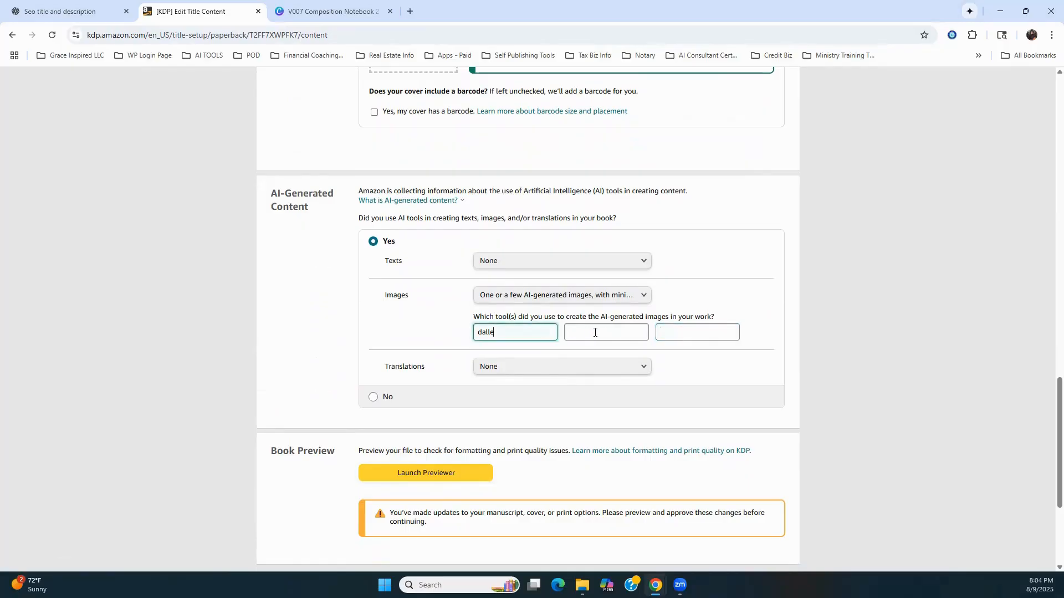
{"action": "left_click", "coordinate": [603, 330]}
{"action": "left_click", "coordinate": [696, 330]}
{"action": "left_click", "coordinate": [608, 330]}
{"action": "left_click", "coordinate": [532, 331]}
{"action": "left_click", "coordinate": [571, 332]}
{"action": "left_click", "coordinate": [675, 328]}
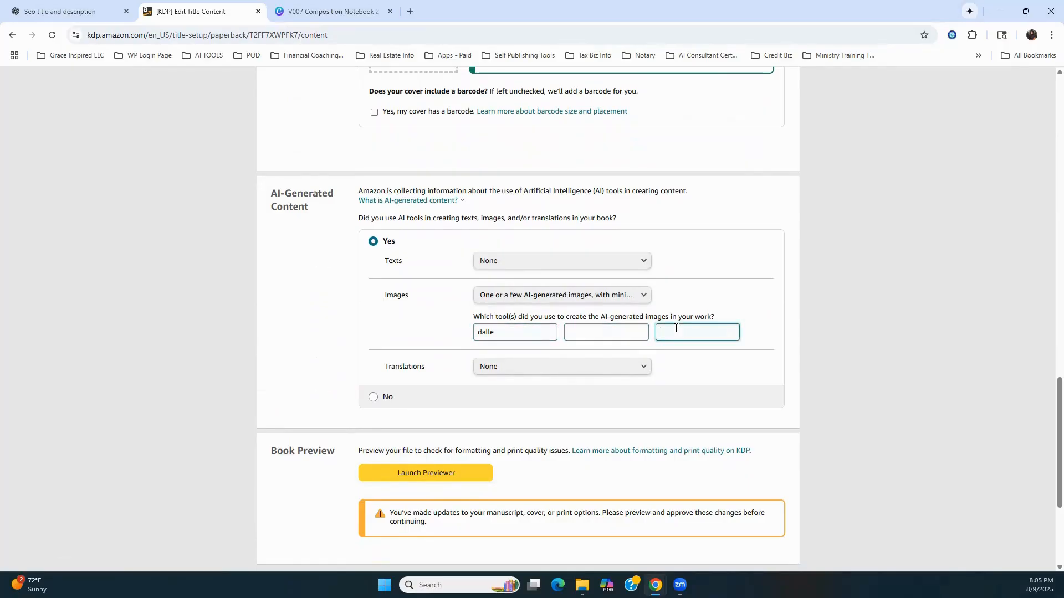
{"action": "left_click", "coordinate": [526, 331]}
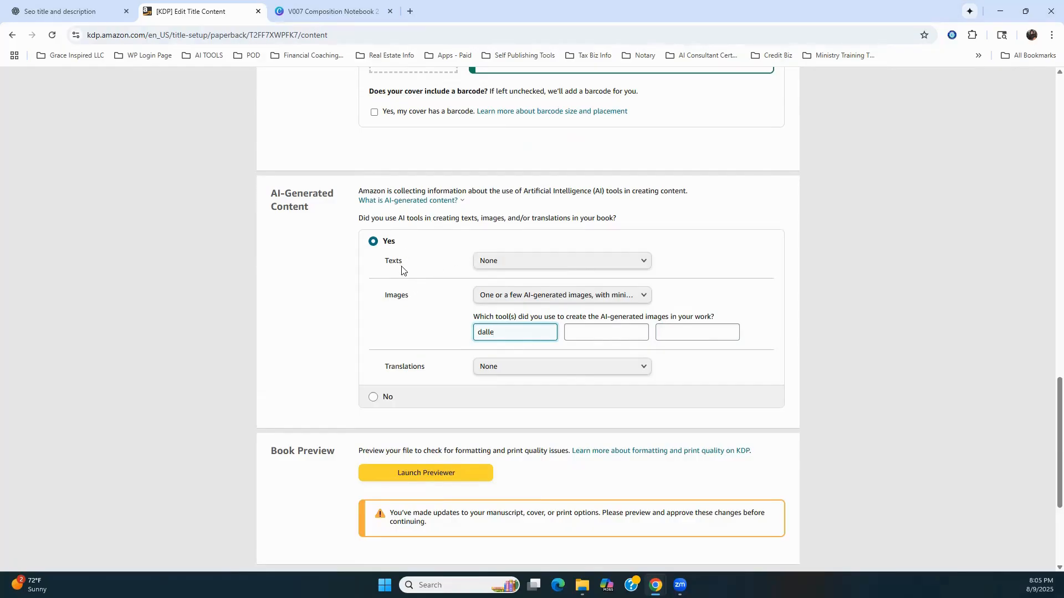
Choose None for AI-generated texts and translations, and check the tool named for the AI-generated images
{"action": "left_click", "coordinate": [494, 266]}
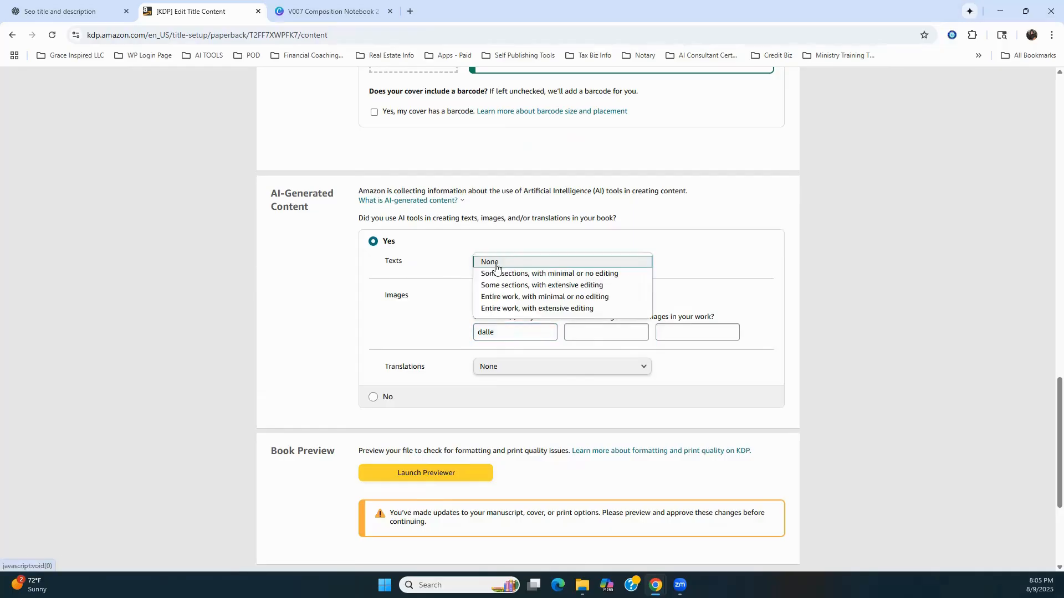
{"action": "left_click", "coordinate": [495, 263]}
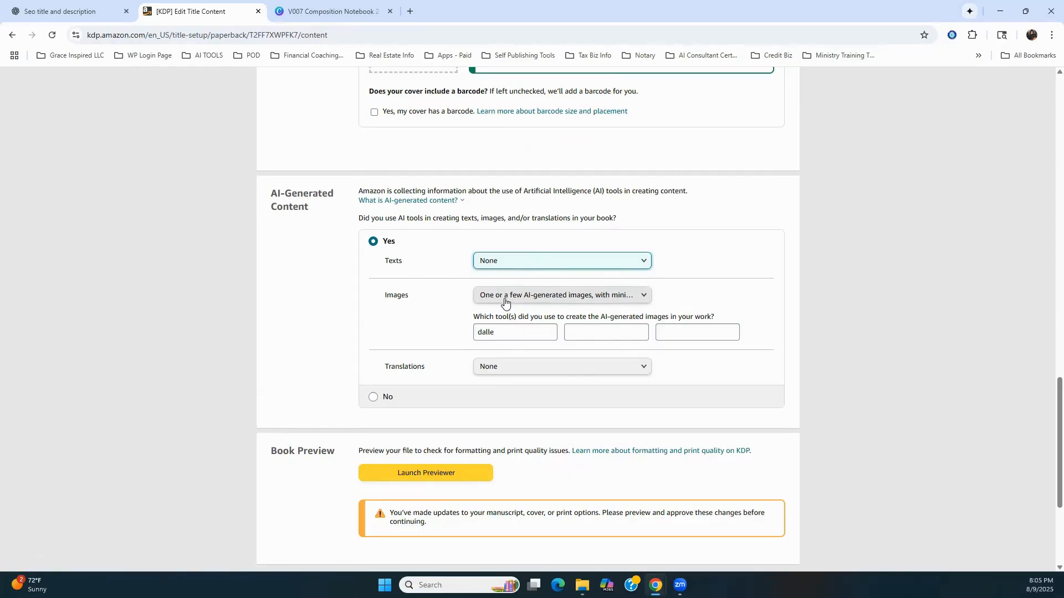
{"action": "left_click", "coordinate": [512, 334]}
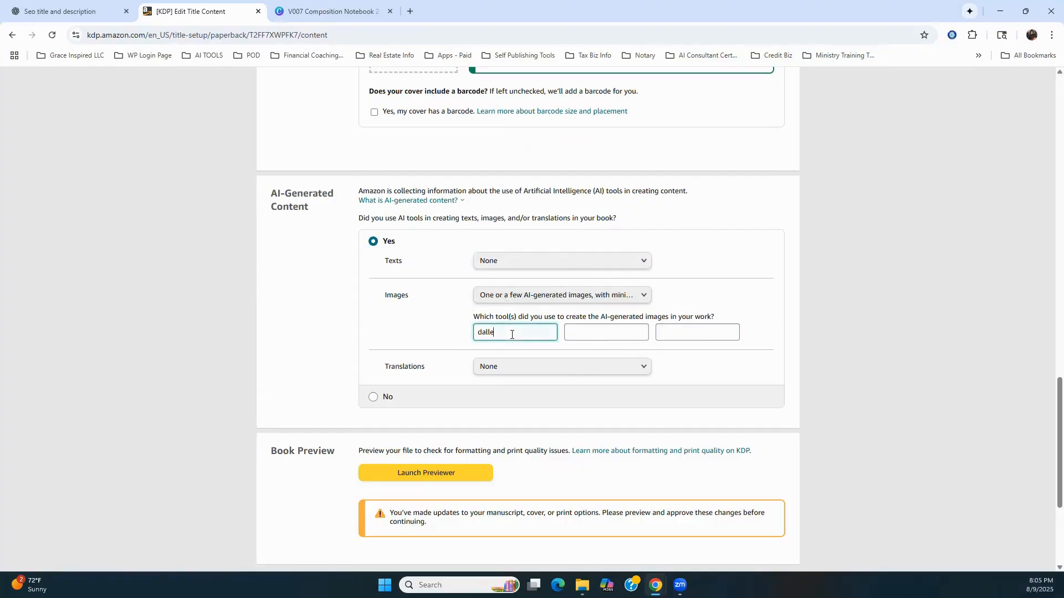
{"action": "left_click", "coordinate": [412, 339]}
{"action": "left_click", "coordinate": [502, 334]}
{"action": "left_click", "coordinate": [517, 375]}
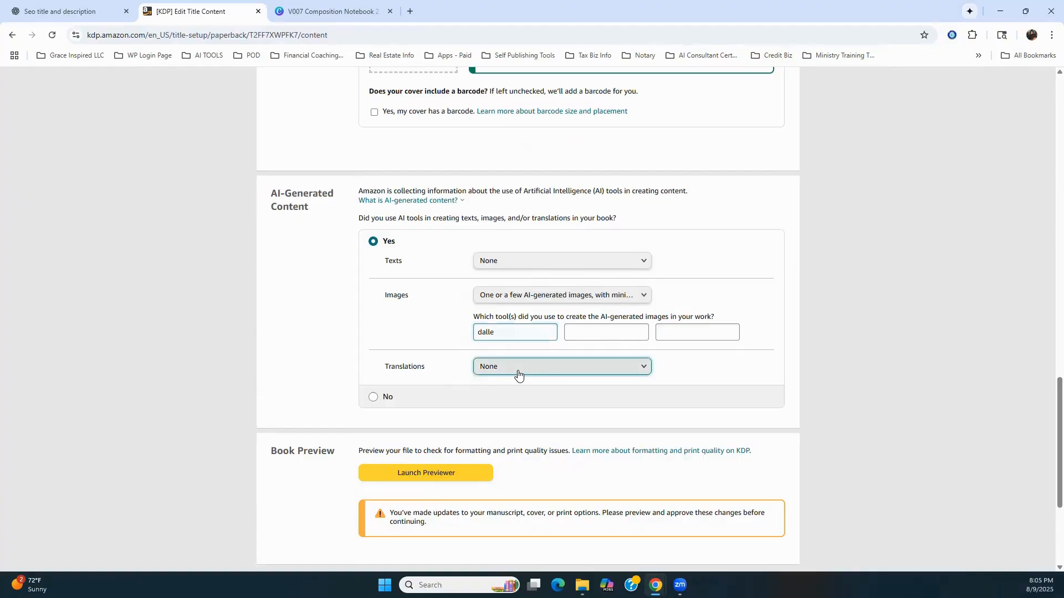
{"action": "left_click", "coordinate": [510, 374]}
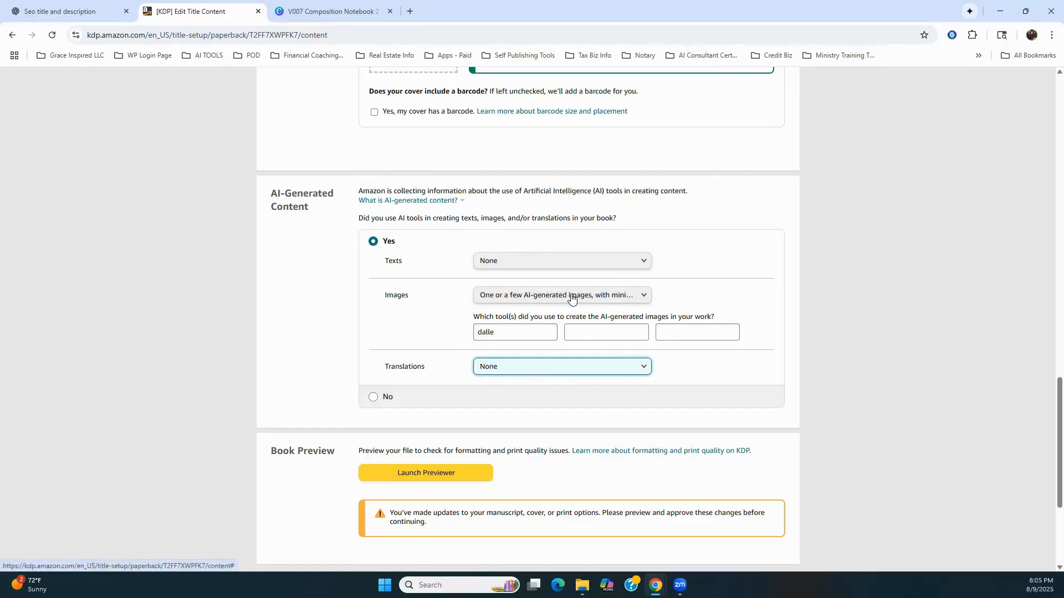
Check the AI-generated content answers once more and launch the Print Previewer for the book
{"action": "scroll", "coordinate": [554, 299], "scroll_direction": "down", "scroll_amount": 2}
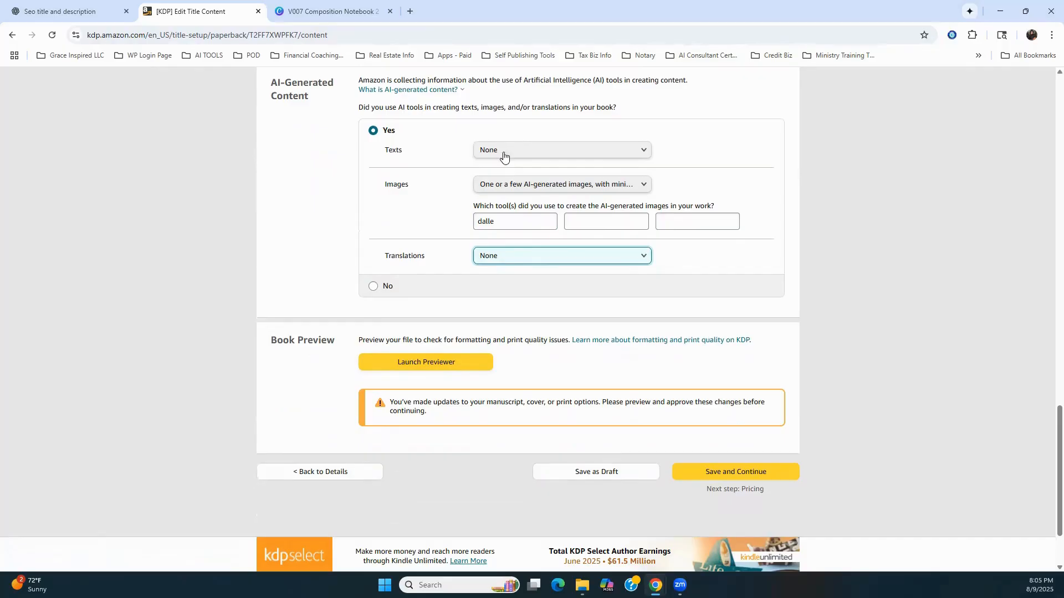
{"action": "scroll", "coordinate": [497, 188], "scroll_direction": "up", "scroll_amount": 1}
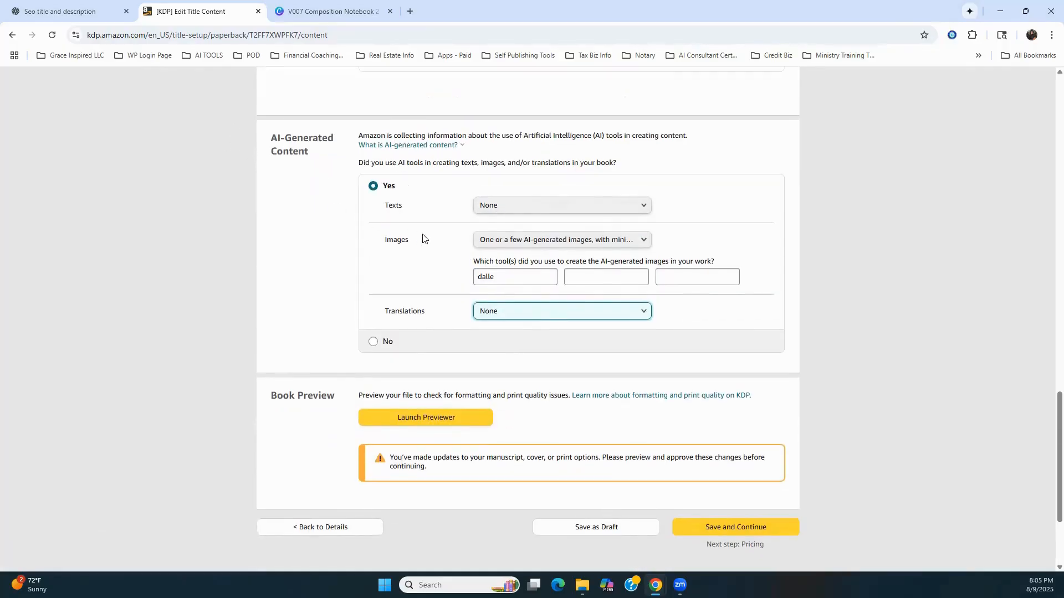
{"action": "scroll", "coordinate": [426, 239], "scroll_direction": "down", "scroll_amount": 2}
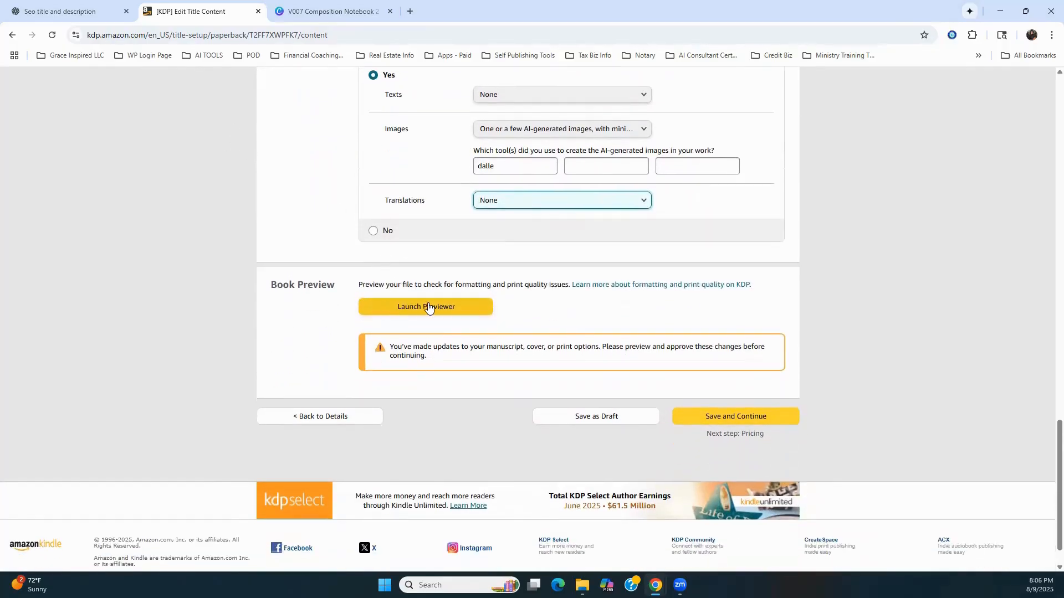
{"action": "scroll", "coordinate": [629, 304], "scroll_direction": "up", "scroll_amount": 1}
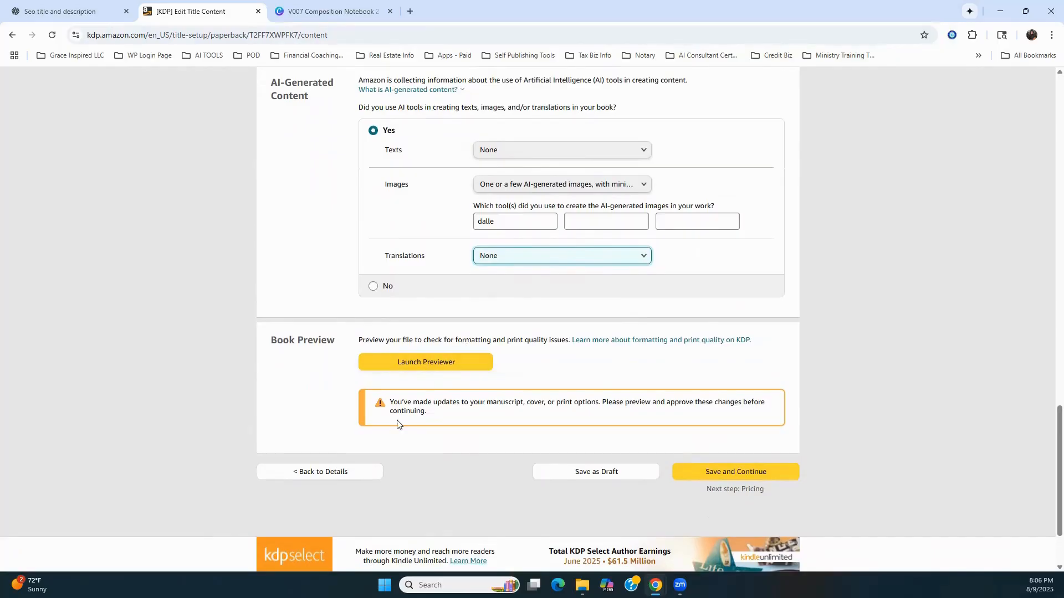
{"action": "left_click", "coordinate": [424, 363]}
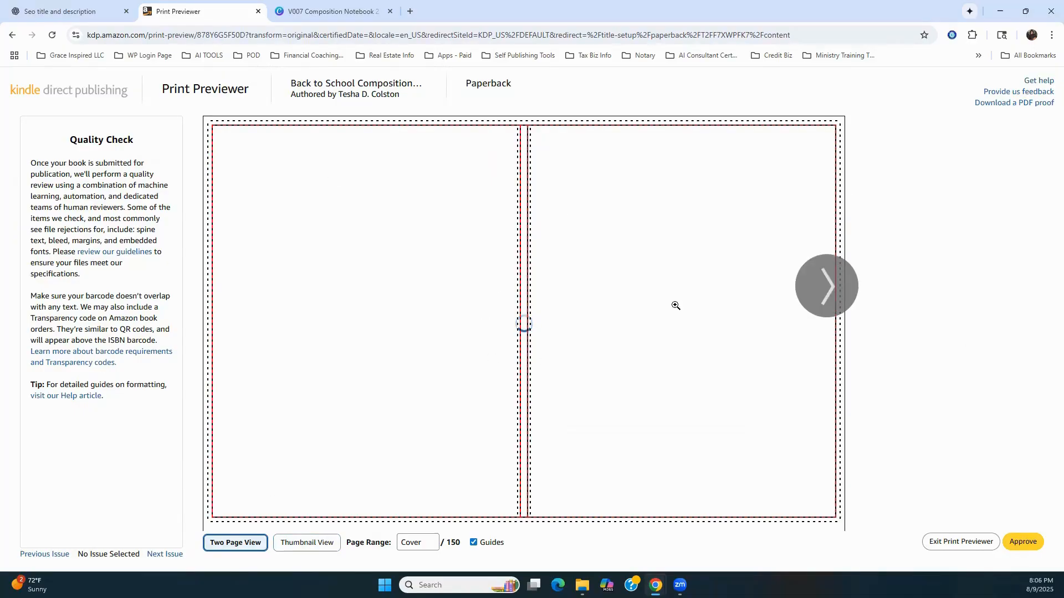
Page through the first interior spreads up to pages 4-5 in the previewer, and return to the cover
{"action": "left_click", "coordinate": [834, 291]}
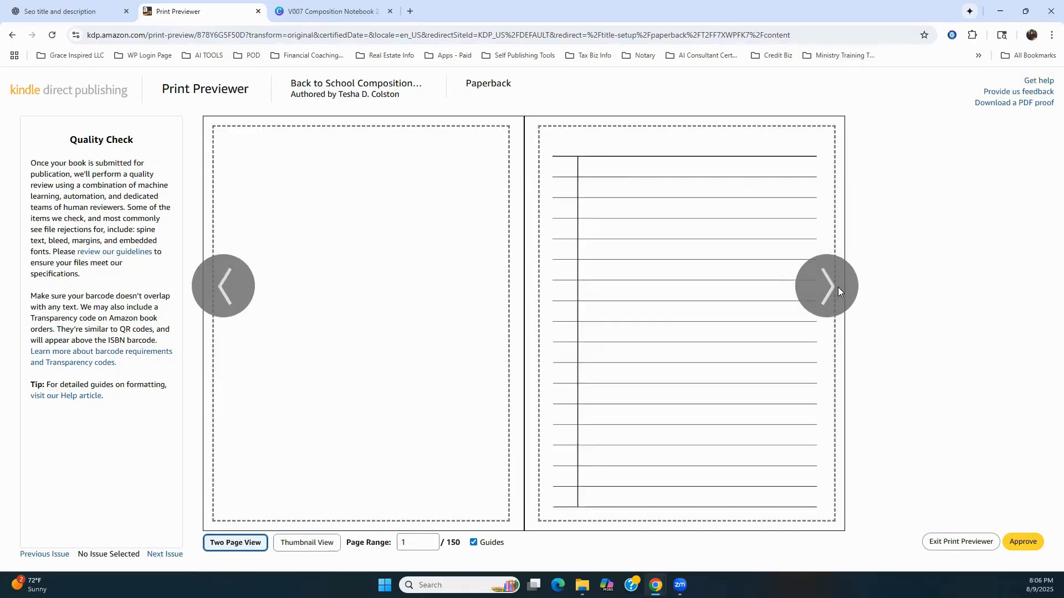
{"action": "left_click", "coordinate": [838, 287]}
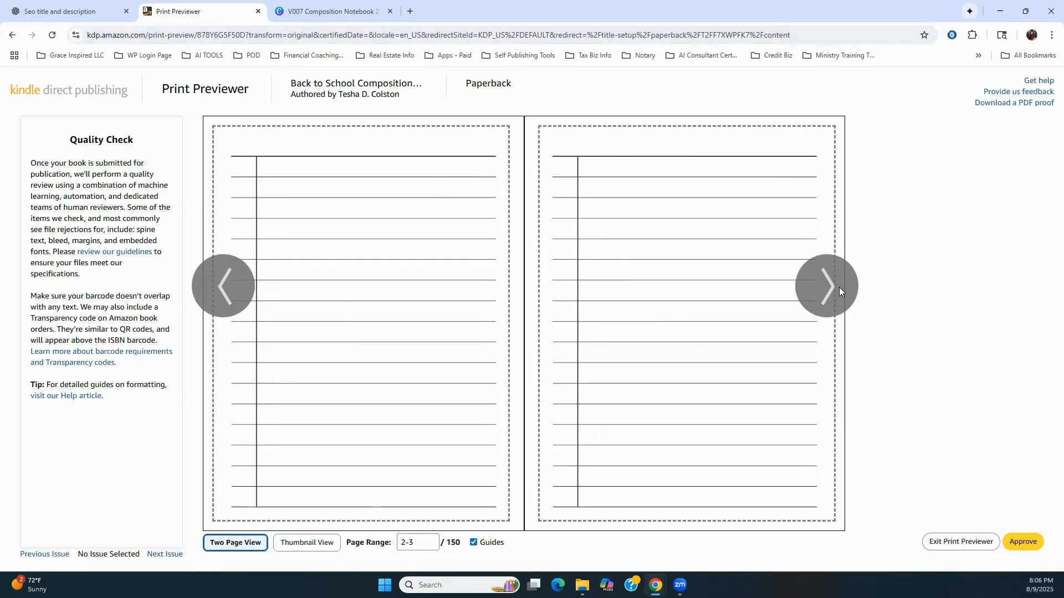
{"action": "left_click", "coordinate": [839, 287]}
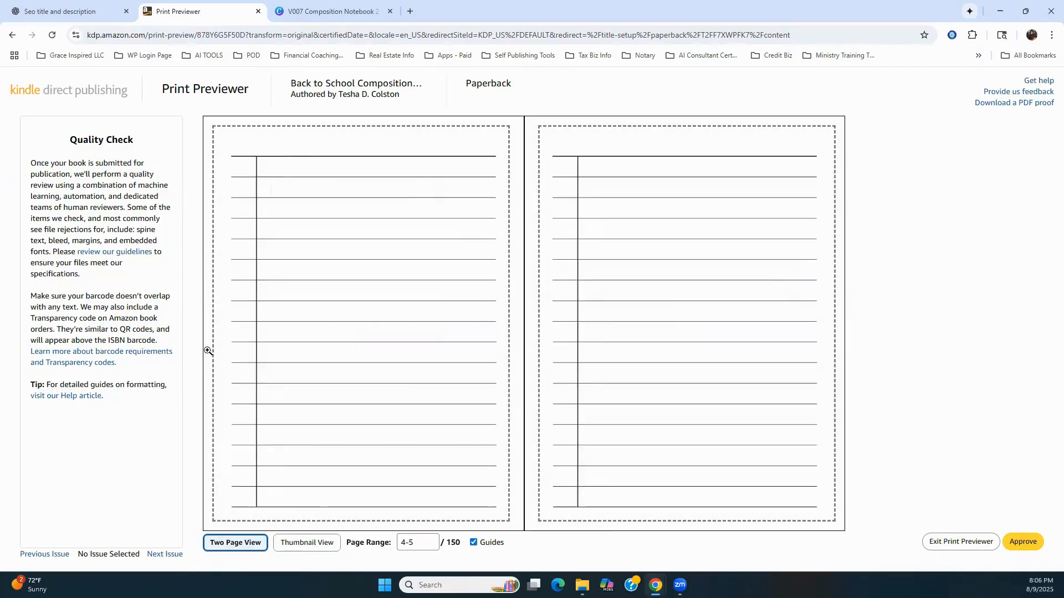
{"action": "left_click", "coordinate": [217, 293]}
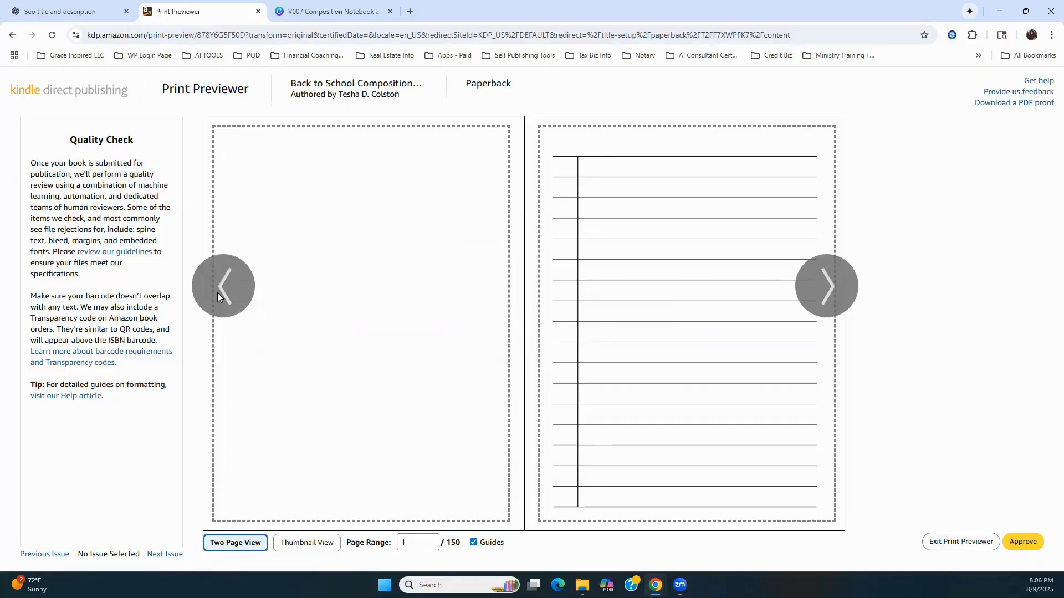
{"action": "left_click", "coordinate": [217, 292]}
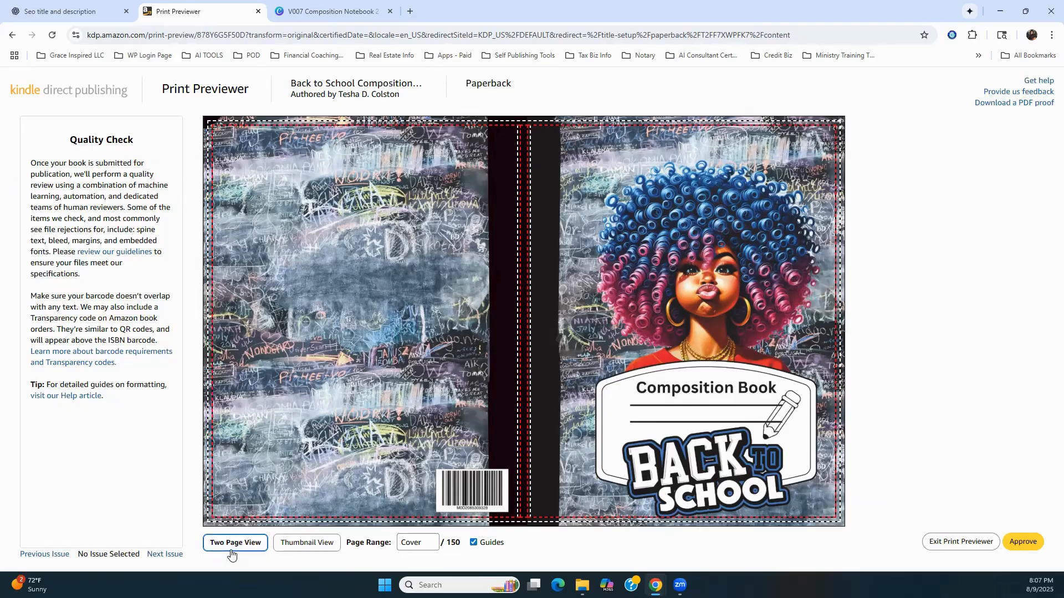
Inspect the lined interior spreads from page 1 through pages 8-9 against the margin guides
{"action": "left_click", "coordinate": [833, 297]}
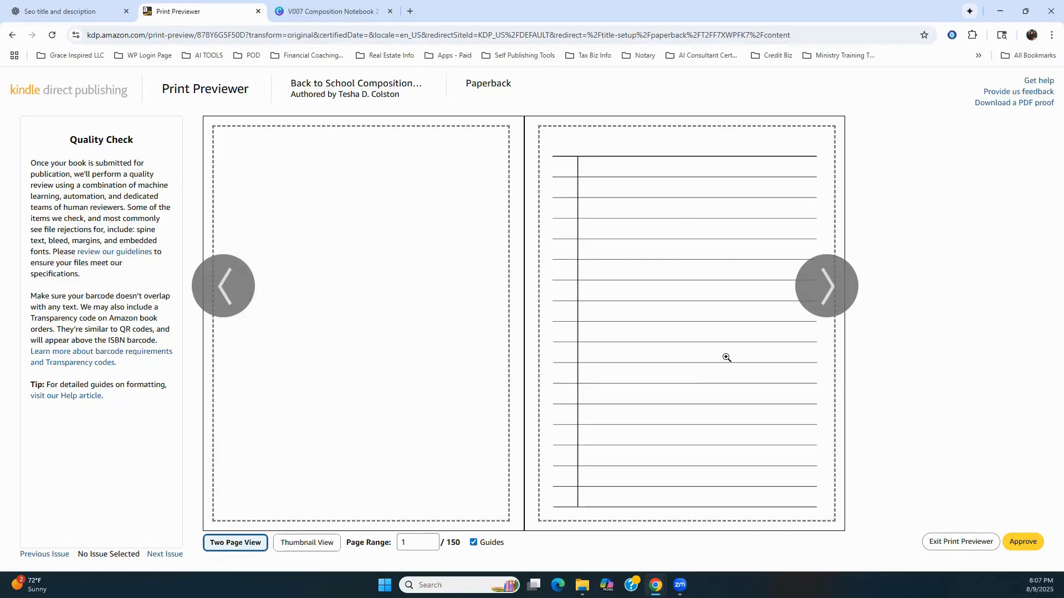
{"action": "left_click", "coordinate": [814, 295]}
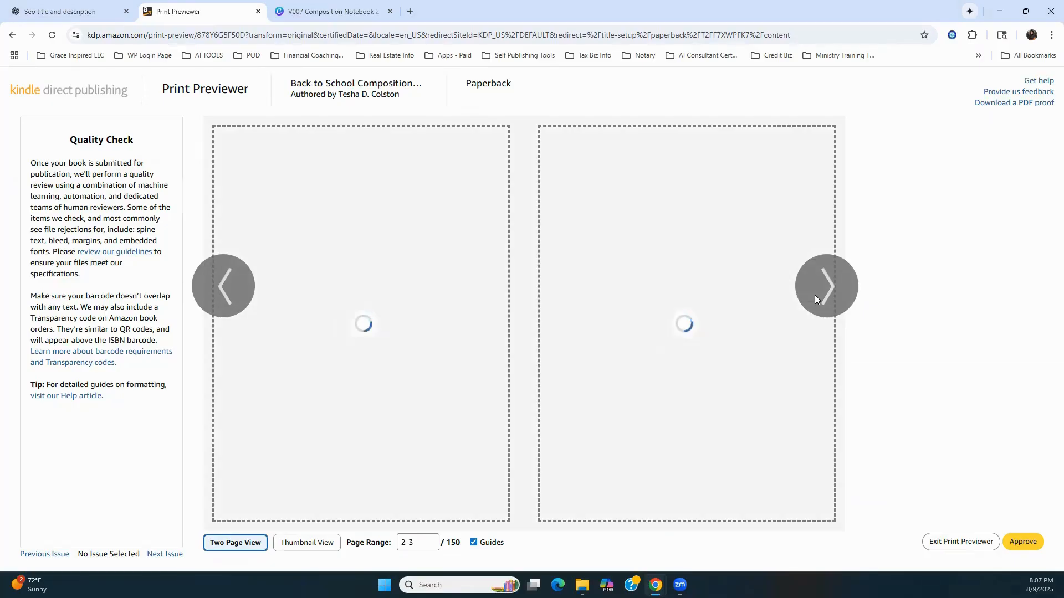
{"action": "left_click", "coordinate": [843, 287]}
{"action": "left_click", "coordinate": [842, 287]}
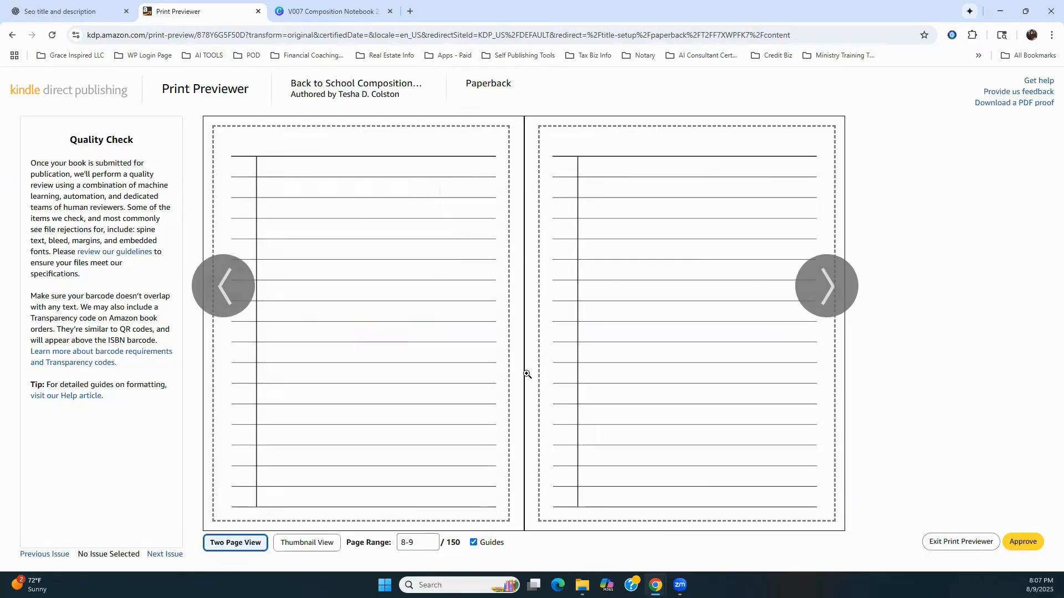
Show all pages as thumbnails and inspect the cover and lined interior through page 150
{"action": "left_click", "coordinate": [307, 543]}
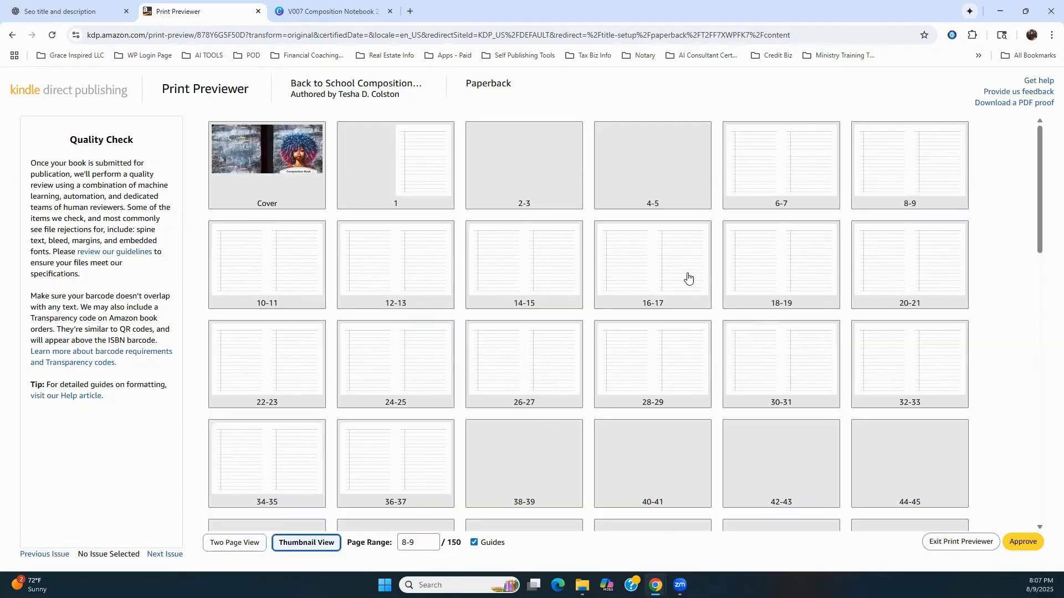
{"action": "scroll", "coordinate": [610, 392], "scroll_direction": "down", "scroll_amount": 15}
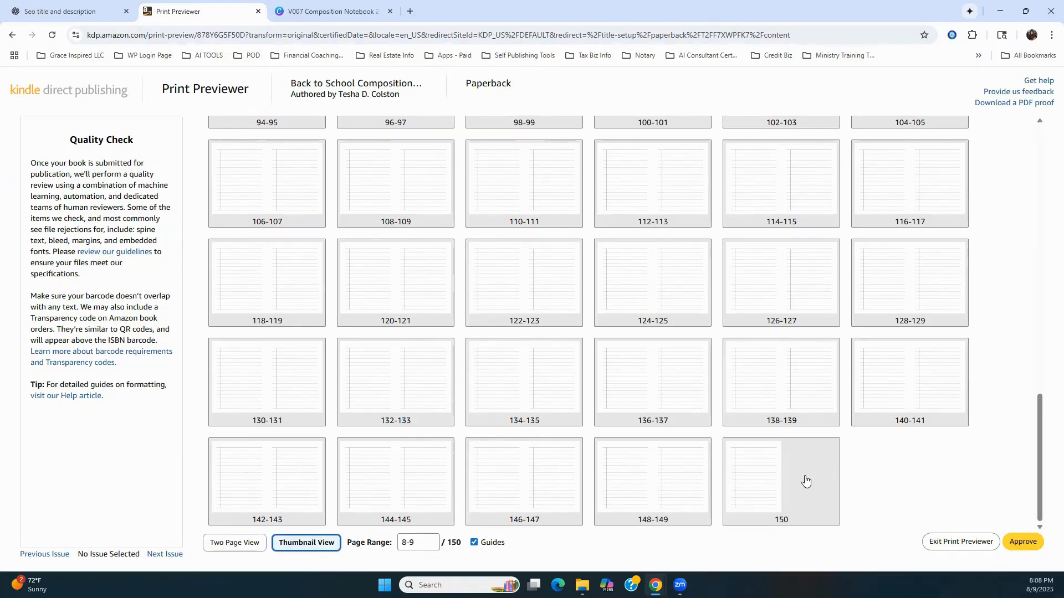
{"action": "scroll", "coordinate": [779, 264], "scroll_direction": "up", "scroll_amount": 15}
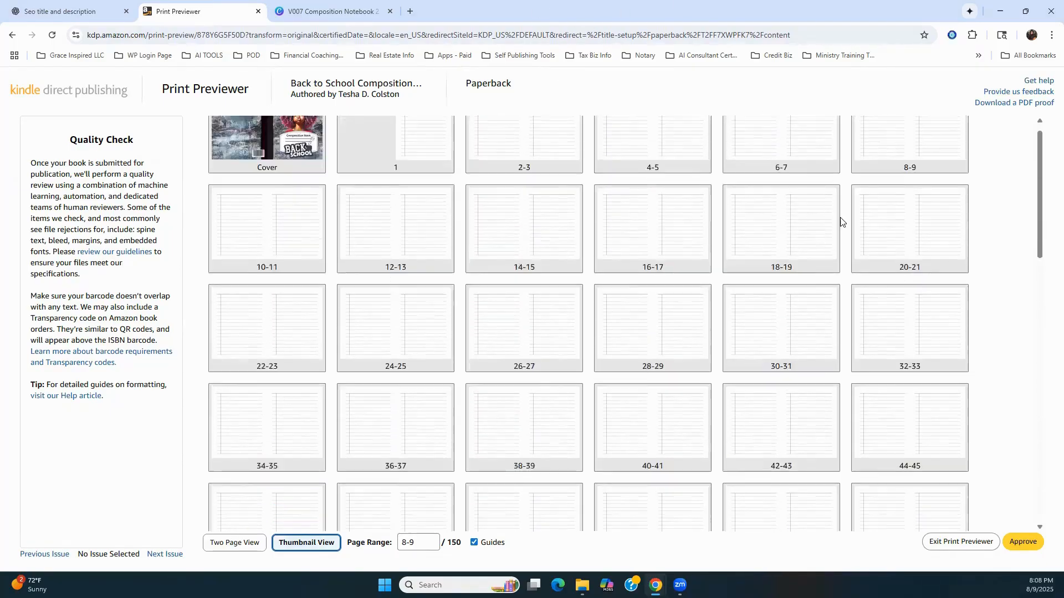
{"action": "scroll", "coordinate": [406, 397], "scroll_direction": "down", "scroll_amount": 2}
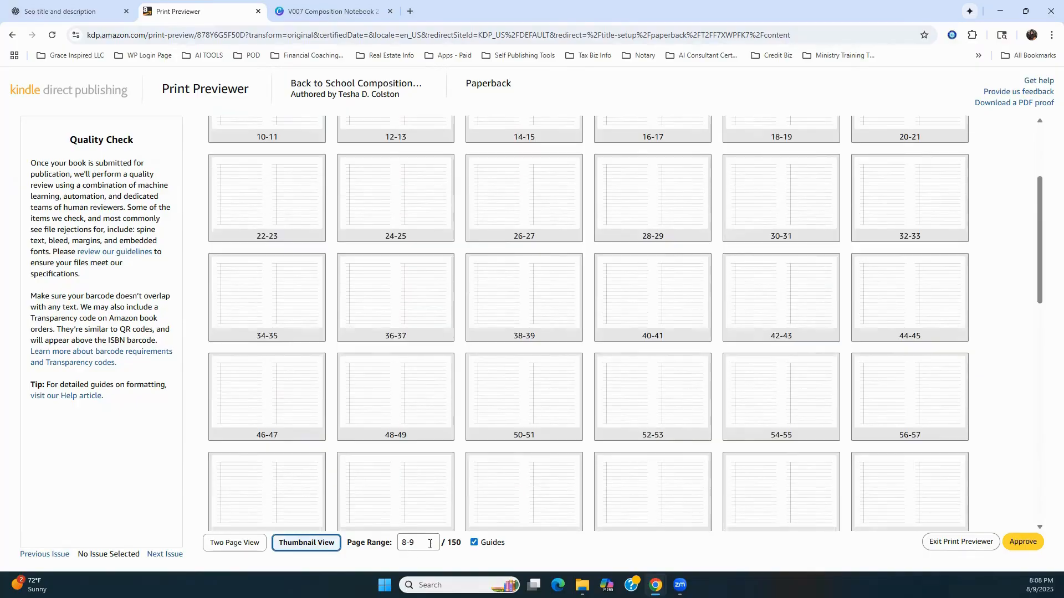
{"action": "scroll", "coordinate": [530, 364], "scroll_direction": "down", "scroll_amount": 10}
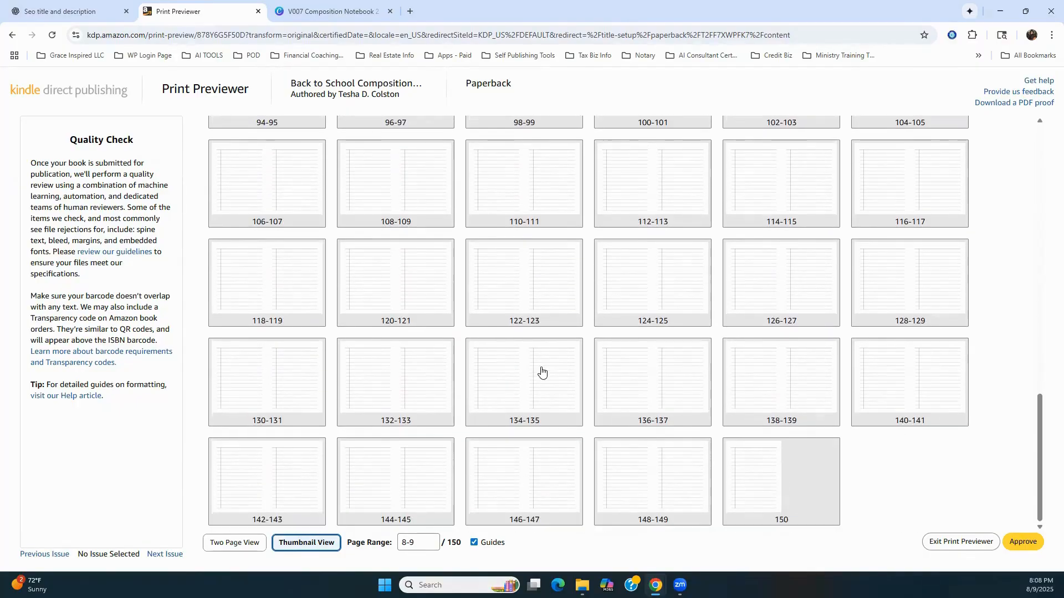
Approve the print preview, then save the paperback content and continue to pricing
{"action": "left_click", "coordinate": [1024, 543]}
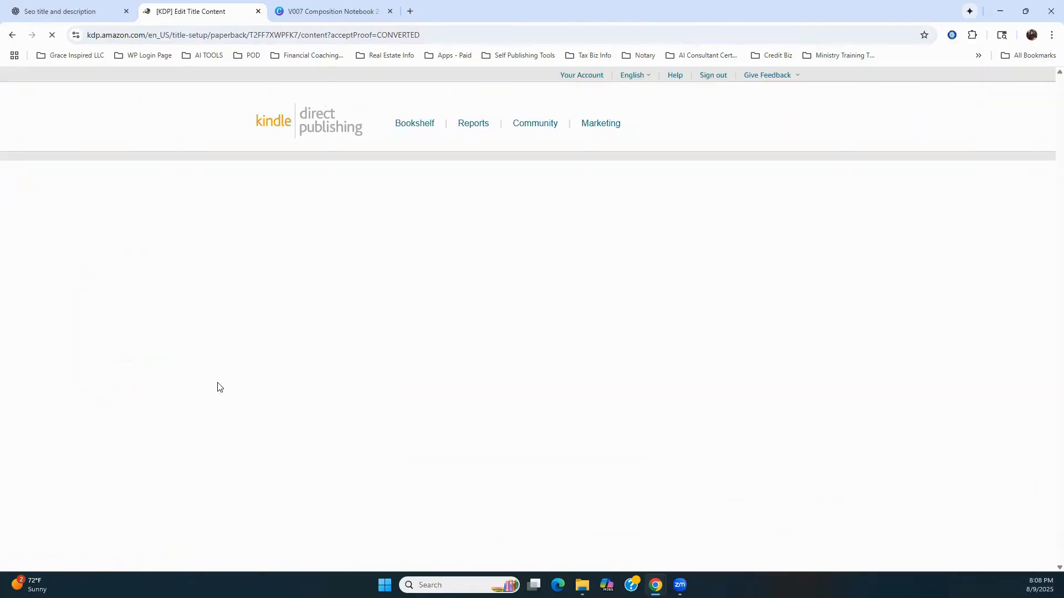
{"action": "scroll", "coordinate": [697, 419], "scroll_direction": "down", "scroll_amount": 5}
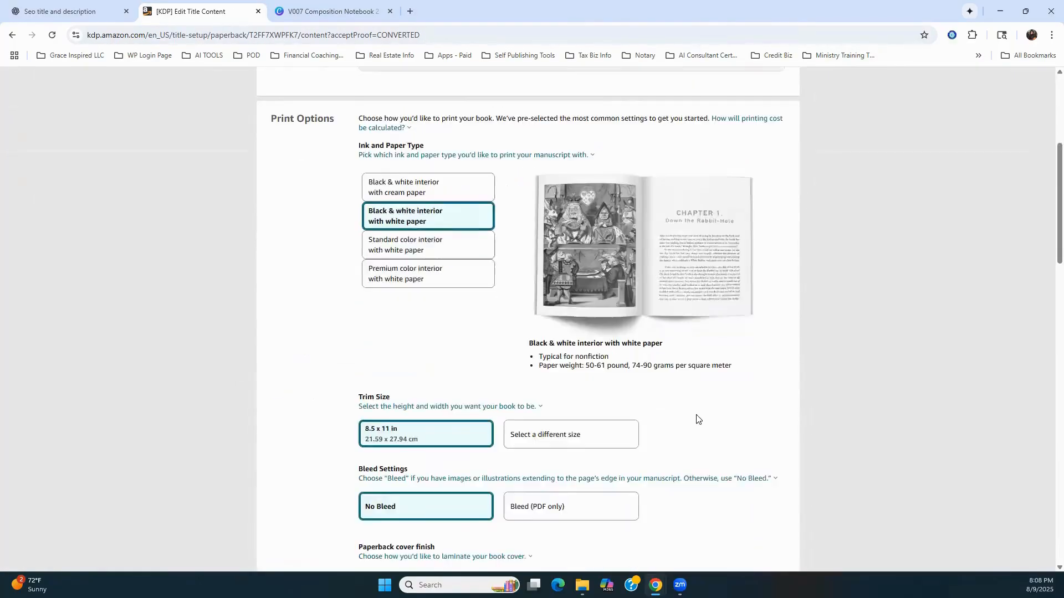
{"action": "scroll", "coordinate": [697, 420], "scroll_direction": "down", "scroll_amount": 20}
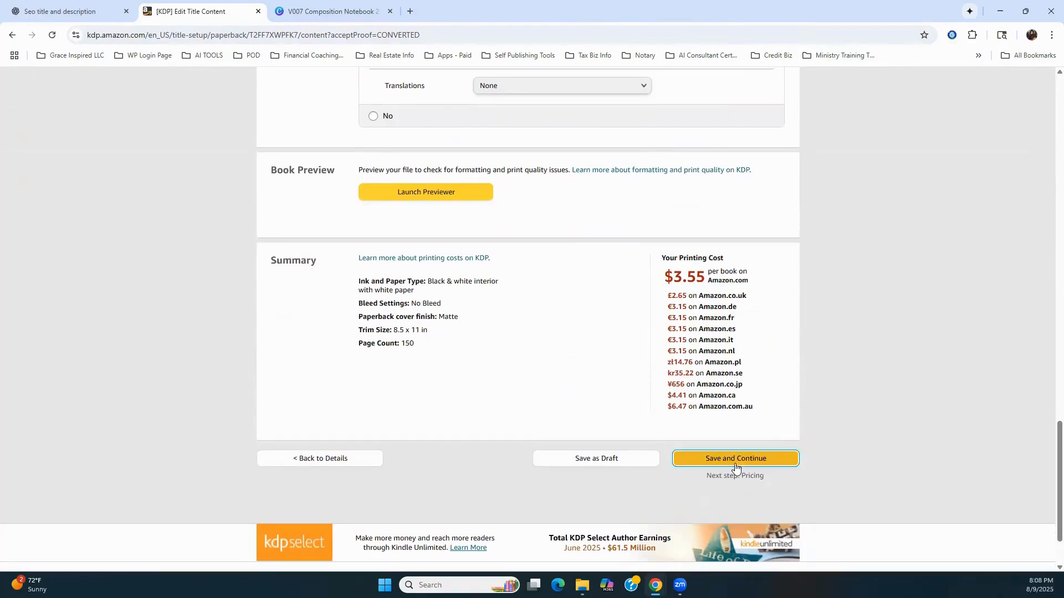
{"action": "left_click", "coordinate": [736, 467]}
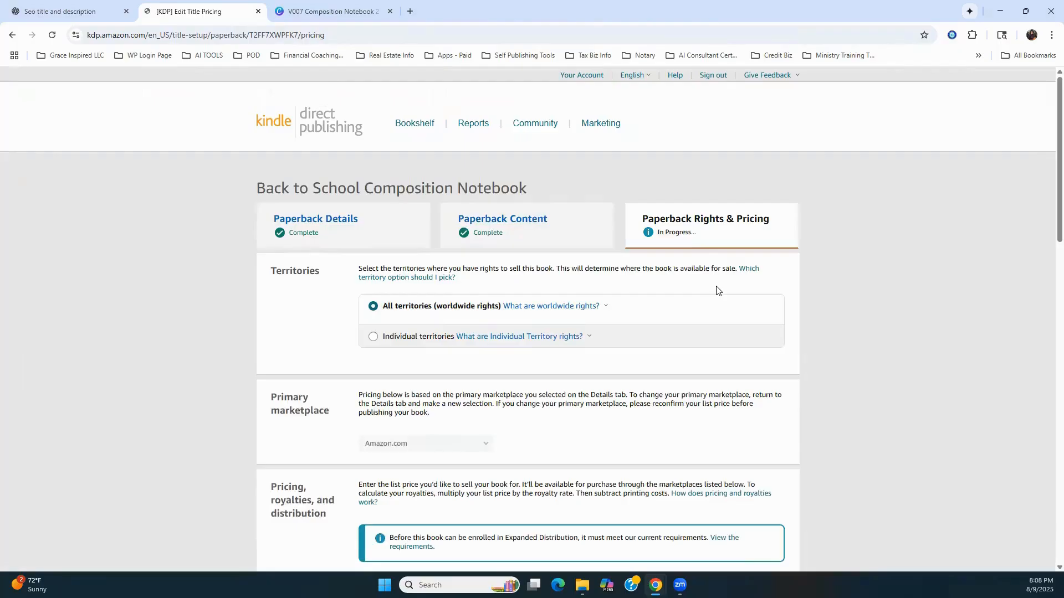
Review the territory rights, the primary marketplace and the minimum and maximum list price allowed for Amazon.com
{"action": "scroll", "coordinate": [778, 287], "scroll_direction": "down", "scroll_amount": 3}
{"action": "scroll", "coordinate": [821, 283], "scroll_direction": "up", "scroll_amount": 3}
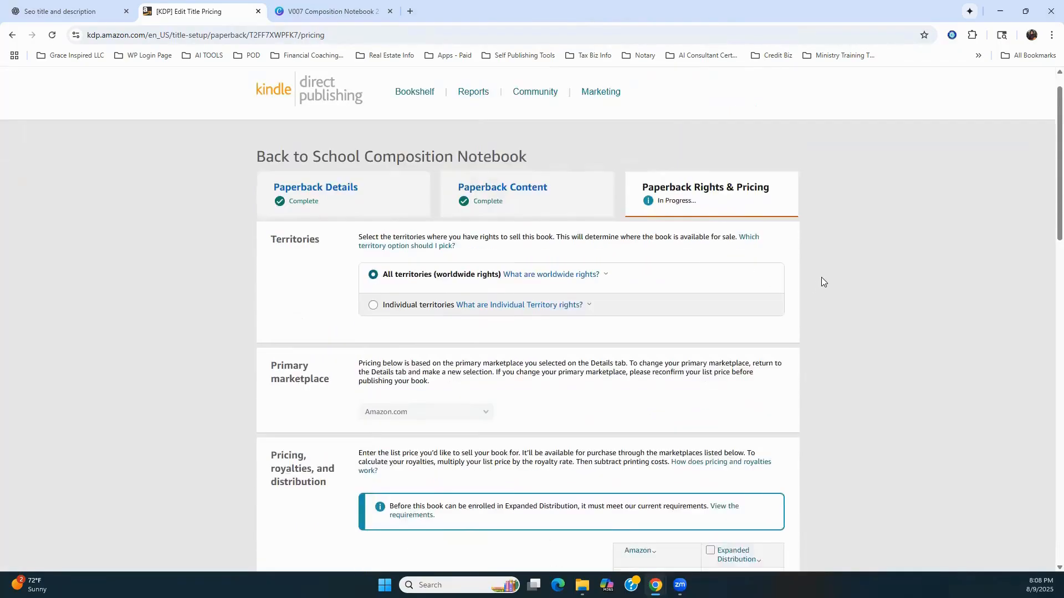
{"action": "scroll", "coordinate": [821, 280], "scroll_direction": "up", "scroll_amount": 1}
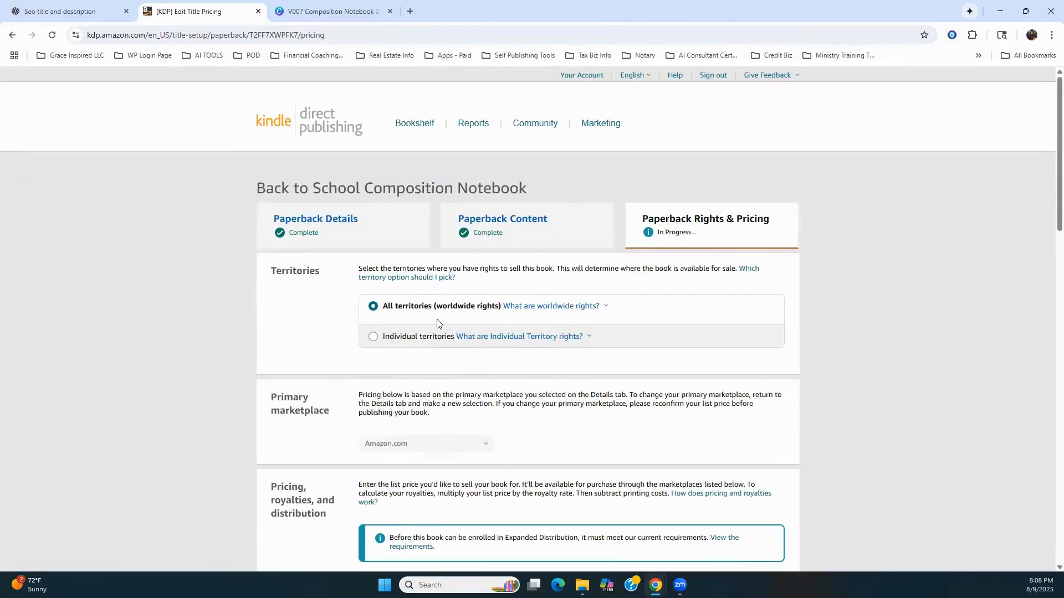
{"action": "scroll", "coordinate": [471, 320], "scroll_direction": "down", "scroll_amount": 3}
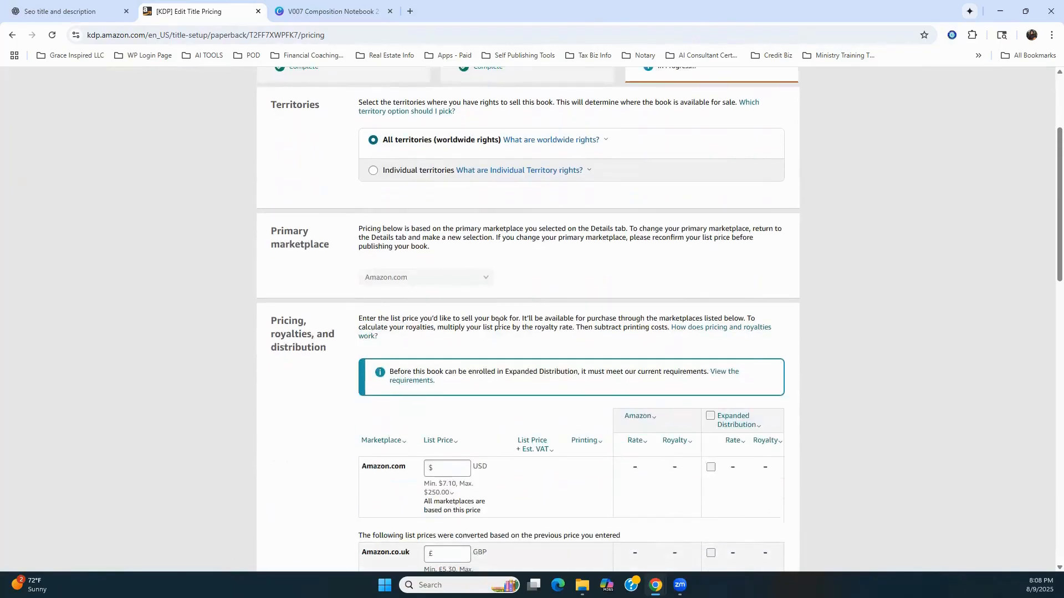
{"action": "scroll", "coordinate": [499, 322], "scroll_direction": "down", "scroll_amount": 3}
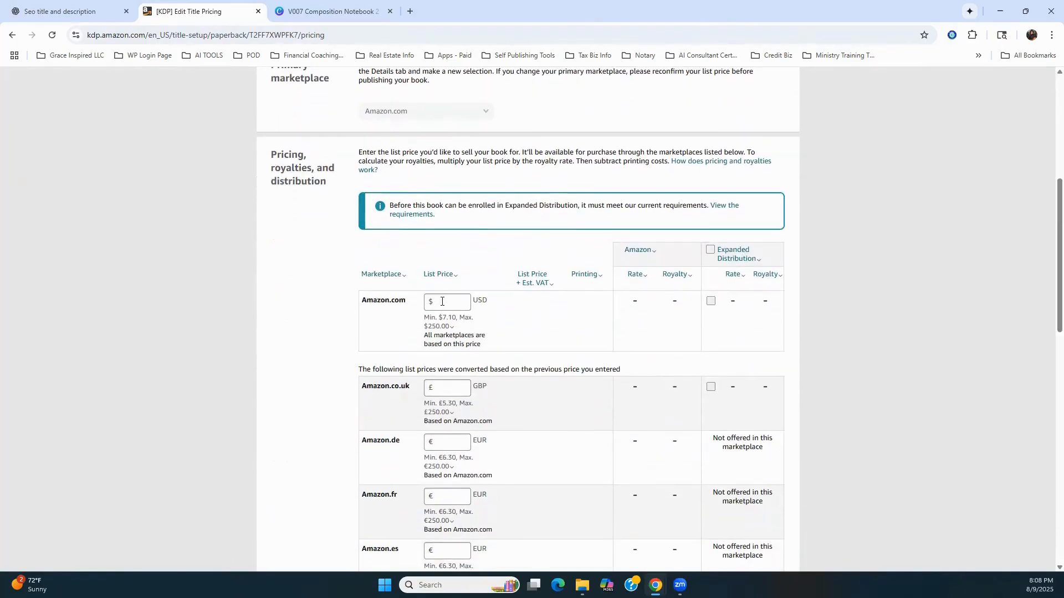
{"action": "left_click", "coordinate": [445, 301]}
{"action": "left_click", "coordinate": [441, 322]}
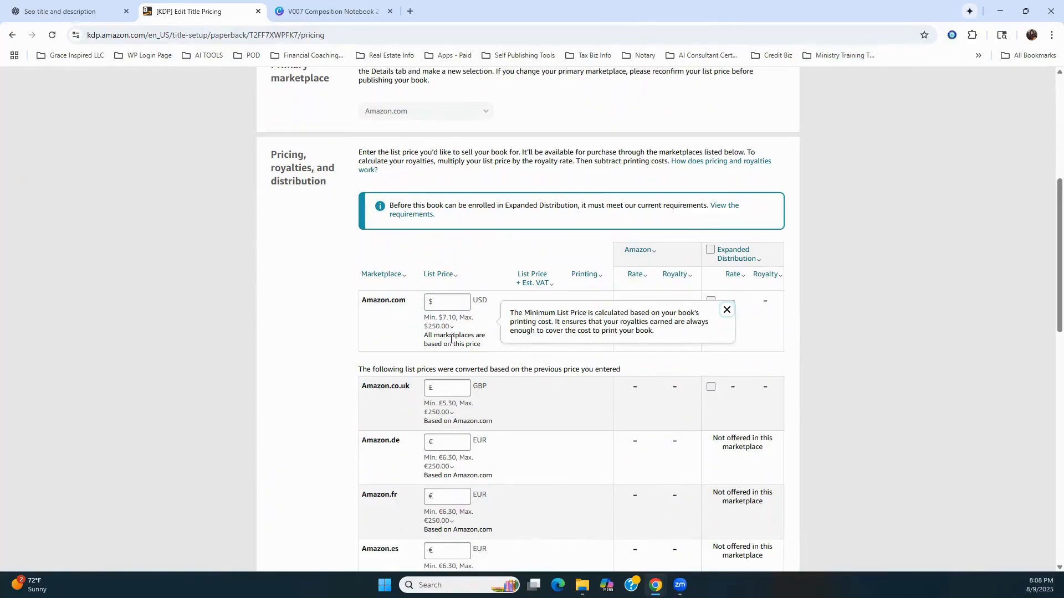
{"action": "left_click", "coordinate": [452, 340]}
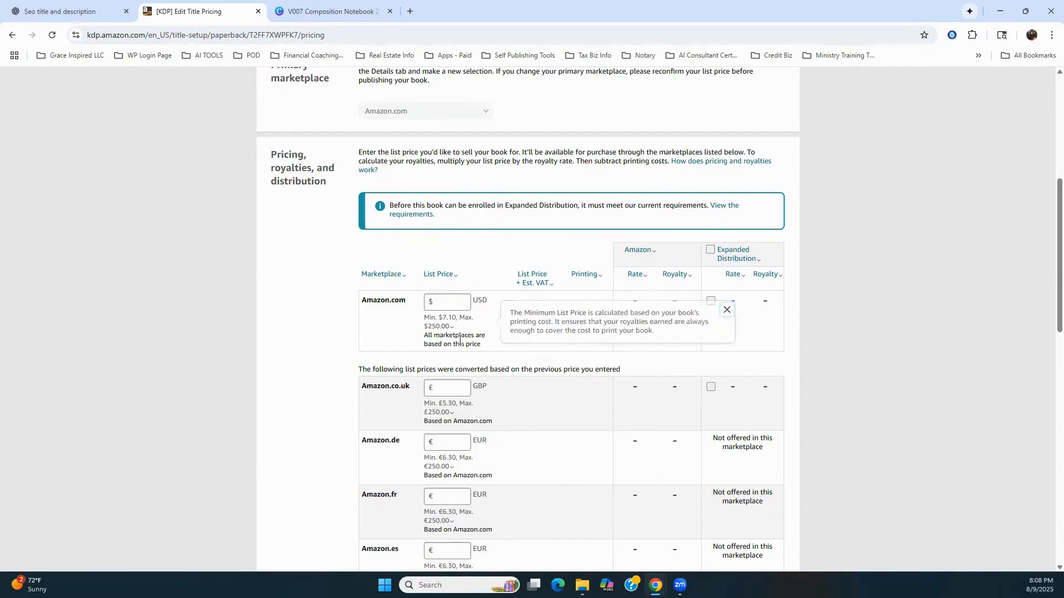
{"action": "mouse_move", "coordinate": [443, 328]}
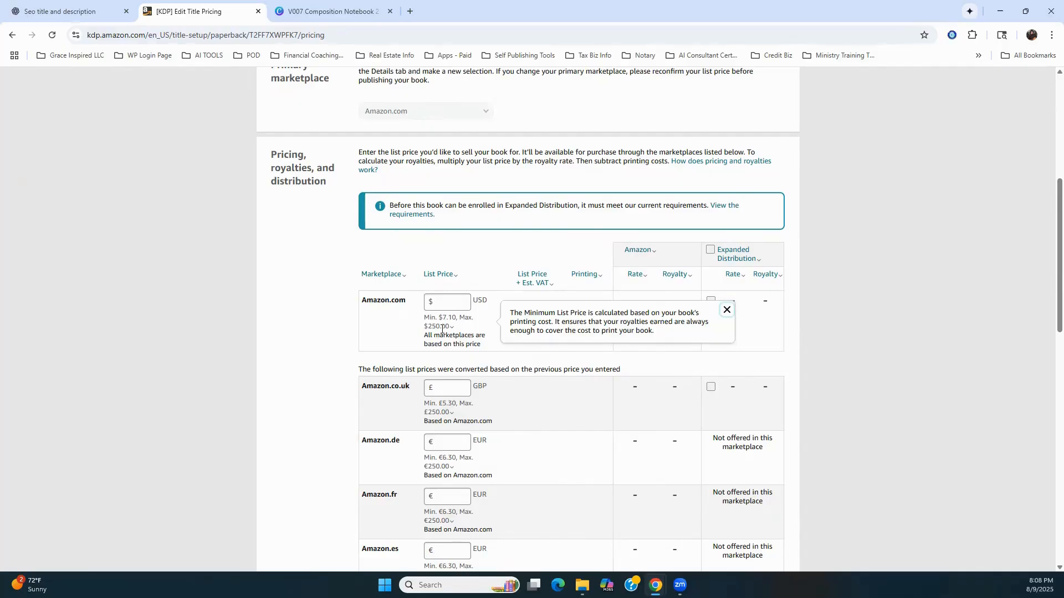
Enter 9.99 USD as the paperback's Amazon.com list price
{"action": "left_click", "coordinate": [454, 303]}
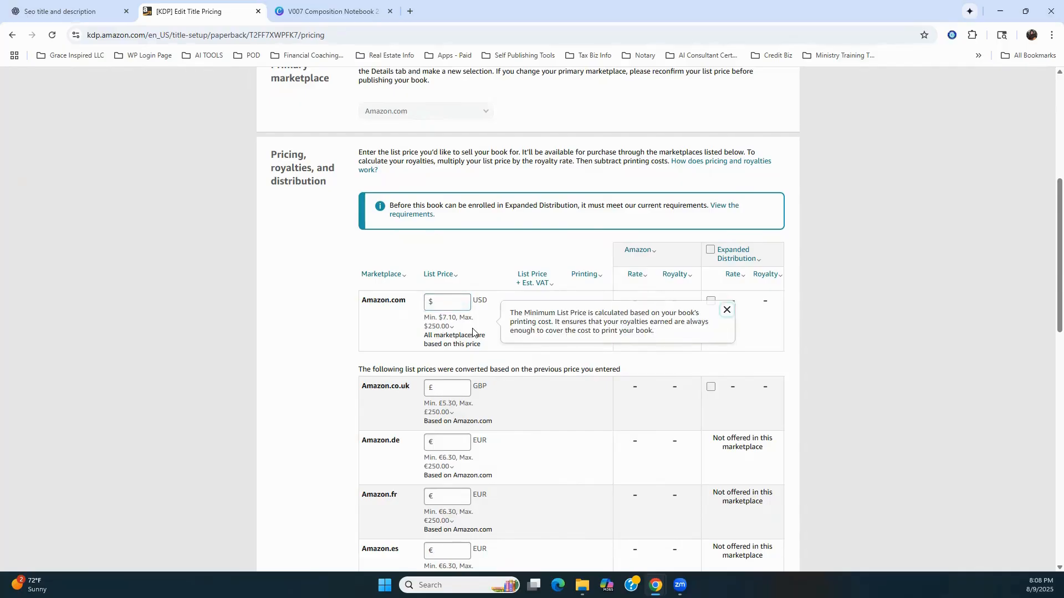
{"action": "left_click", "coordinate": [456, 318]}
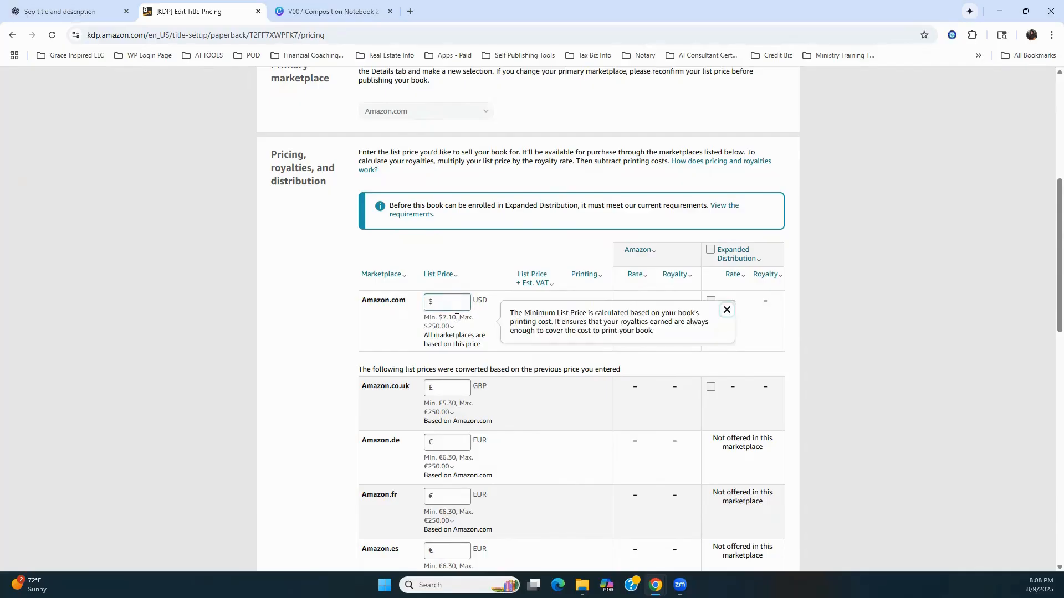
{"action": "left_click", "coordinate": [462, 301]}
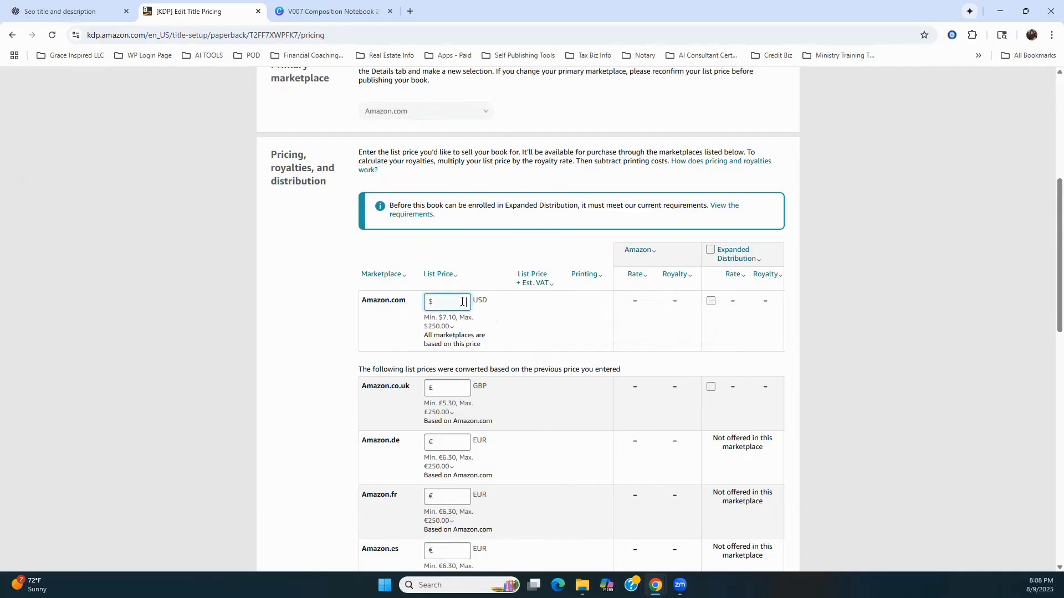
{"action": "type", "text": "9.99"}
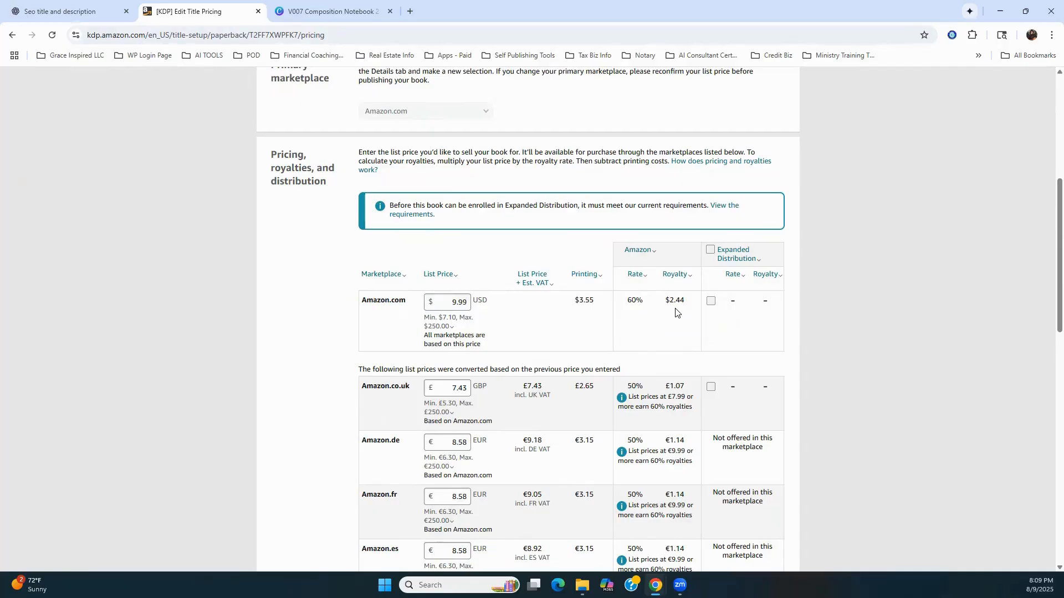
Change the Amazon.com list price to 10.99 USD to compare the royalty
{"action": "left_click", "coordinate": [451, 302]}
{"action": "left_click_drag", "start_coordinate": [451, 302], "coordinate": [483, 303]}
{"action": "type", "text": "10.99"}
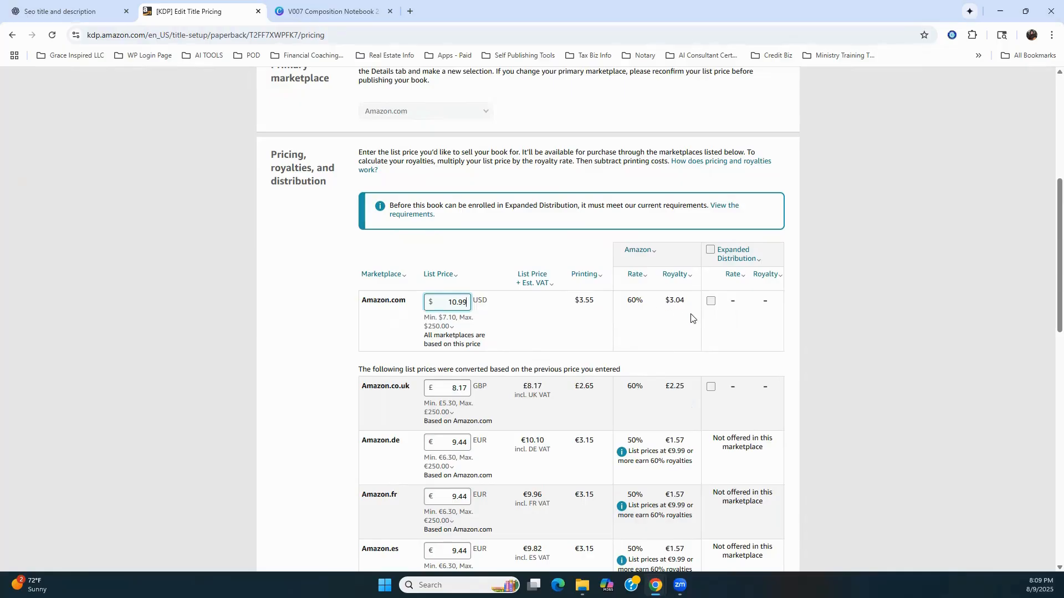
Examine the converted list prices, minimums and royalties for the other marketplaces down to Amazon.com.au
{"action": "scroll", "coordinate": [679, 325], "scroll_direction": "down", "scroll_amount": 1}
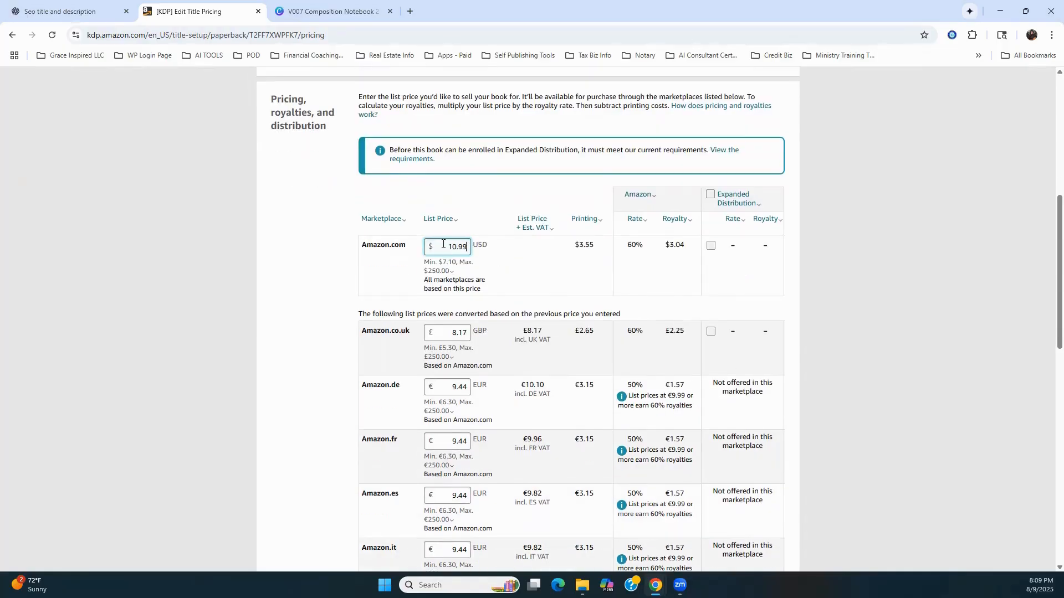
{"action": "double_click", "coordinate": [443, 243]}
{"action": "scroll", "coordinate": [665, 311], "scroll_direction": "down", "scroll_amount": 1}
{"action": "scroll", "coordinate": [665, 310], "scroll_direction": "down", "scroll_amount": 3}
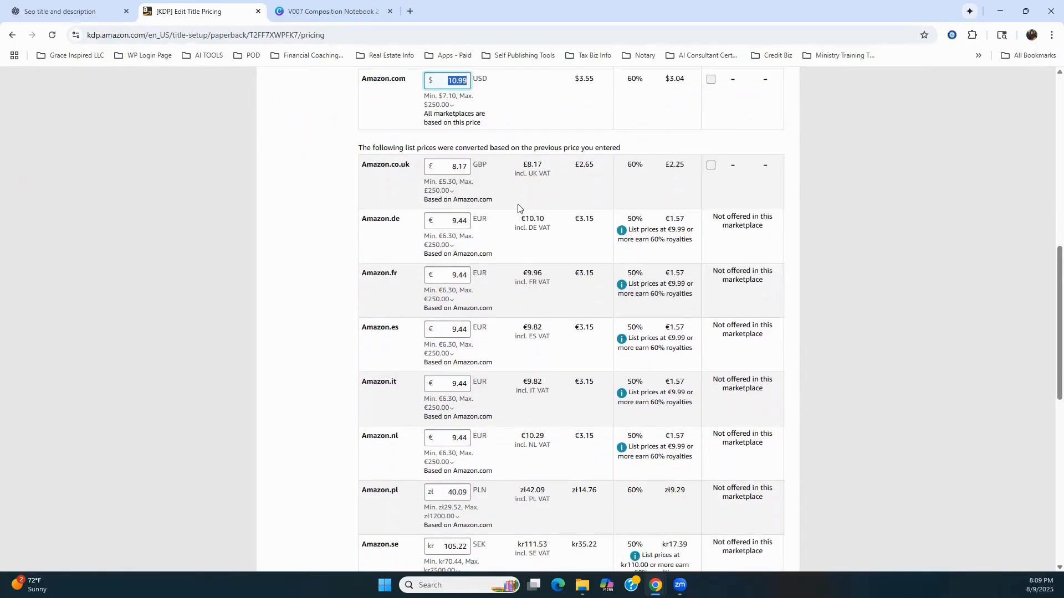
{"action": "left_click", "coordinate": [466, 188]}
{"action": "scroll", "coordinate": [433, 332], "scroll_direction": "down", "scroll_amount": 2}
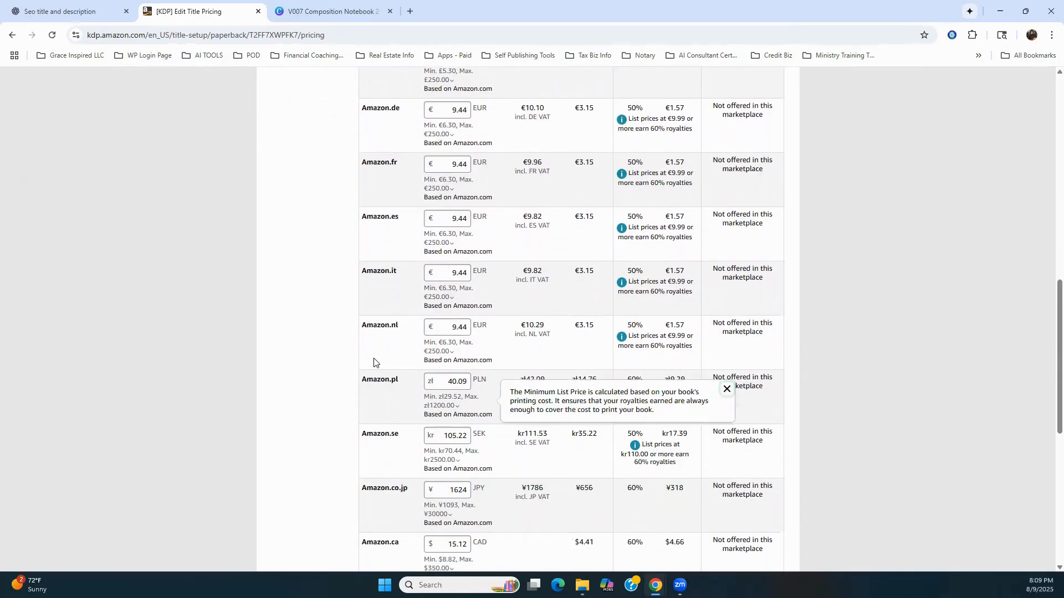
{"action": "scroll", "coordinate": [431, 349], "scroll_direction": "down", "scroll_amount": 5}
{"action": "left_click", "coordinate": [463, 337]}
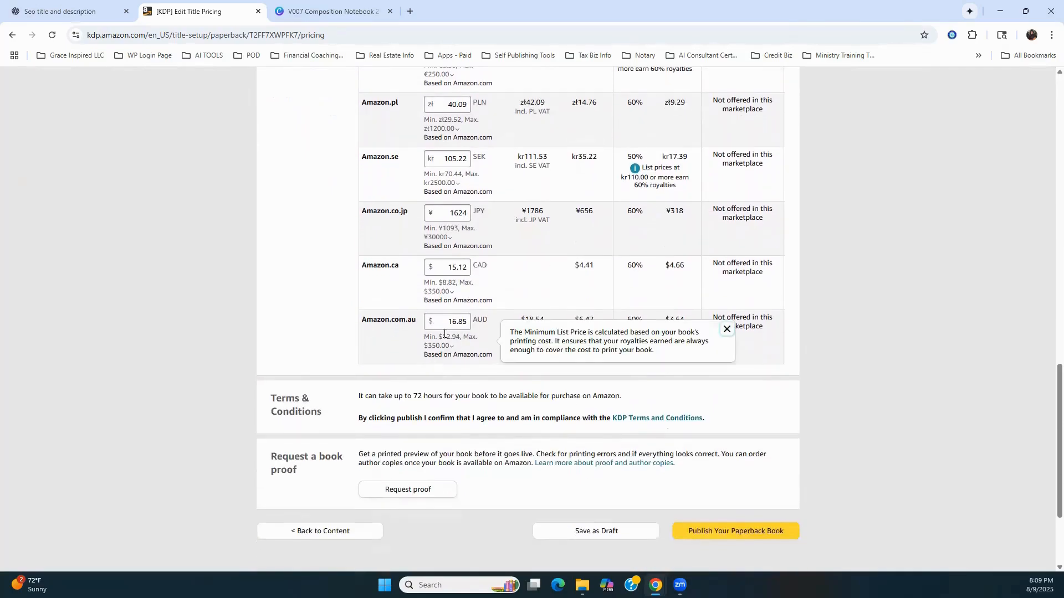
{"action": "left_click", "coordinate": [444, 334]}
{"action": "left_click", "coordinate": [450, 322]}
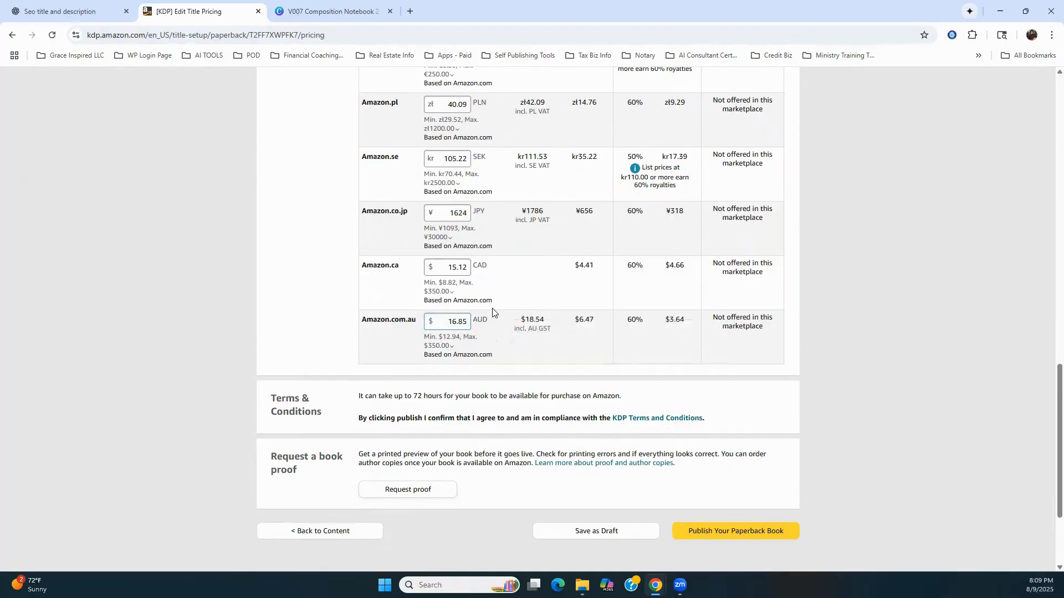
Set the Amazon.com list price back to 9.99 USD and apply it to the converted marketplace prices
{"action": "scroll", "coordinate": [532, 294], "scroll_direction": "up", "scroll_amount": 10}
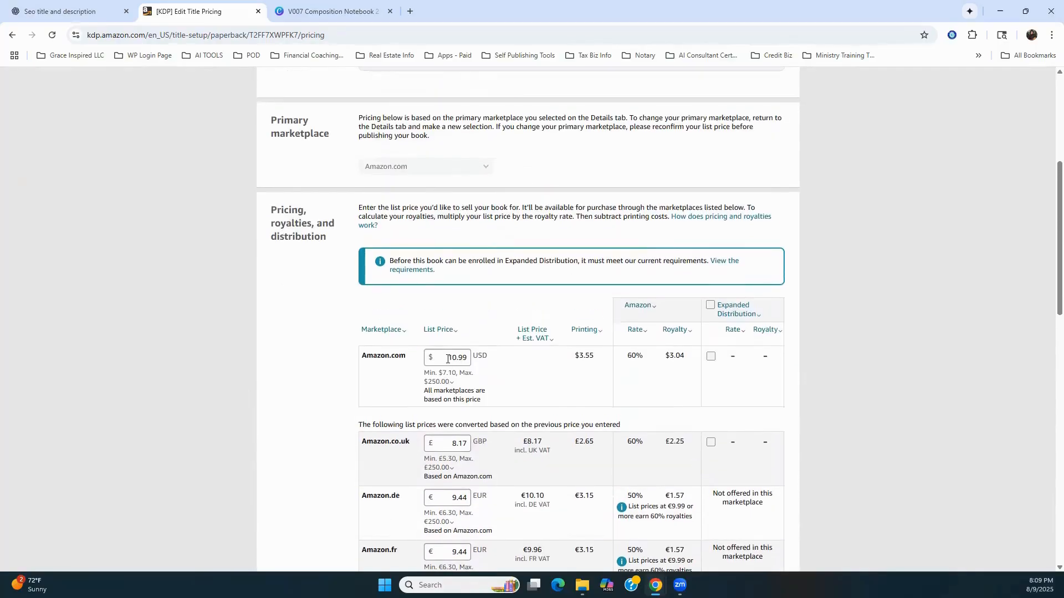
{"action": "left_click_drag", "start_coordinate": [448, 360], "coordinate": [484, 357]}
{"action": "type", "text": "9.99"}
{"action": "left_click", "coordinate": [1007, 366]}
Review the converted marketplace prices, royalties, terms and proof request section, and return to the Amazon.com list price
{"action": "scroll", "coordinate": [991, 330], "scroll_direction": "down", "scroll_amount": 2}
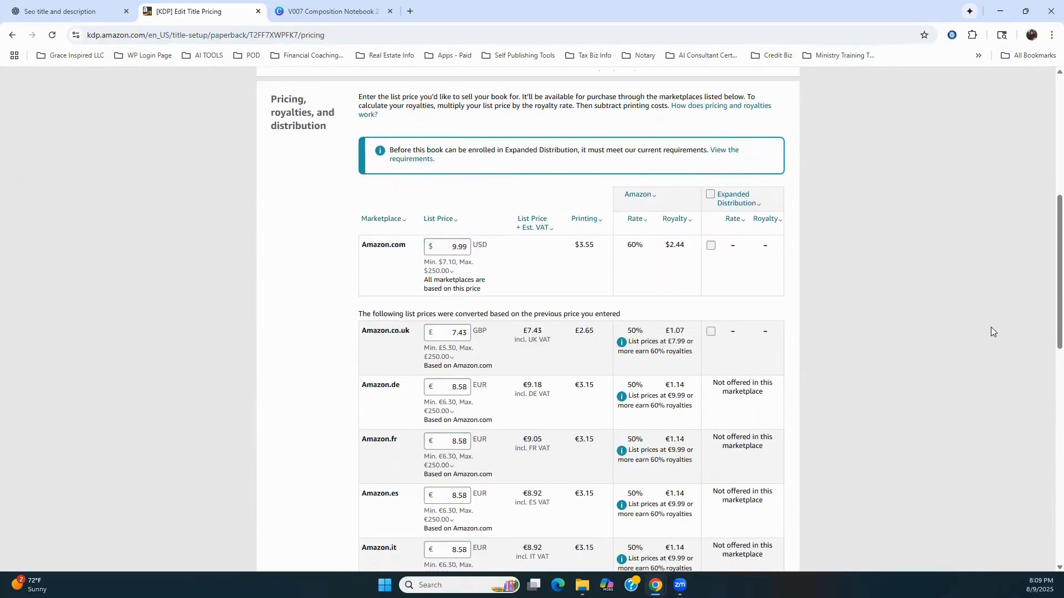
{"action": "scroll", "coordinate": [826, 294], "scroll_direction": "down", "scroll_amount": 10}
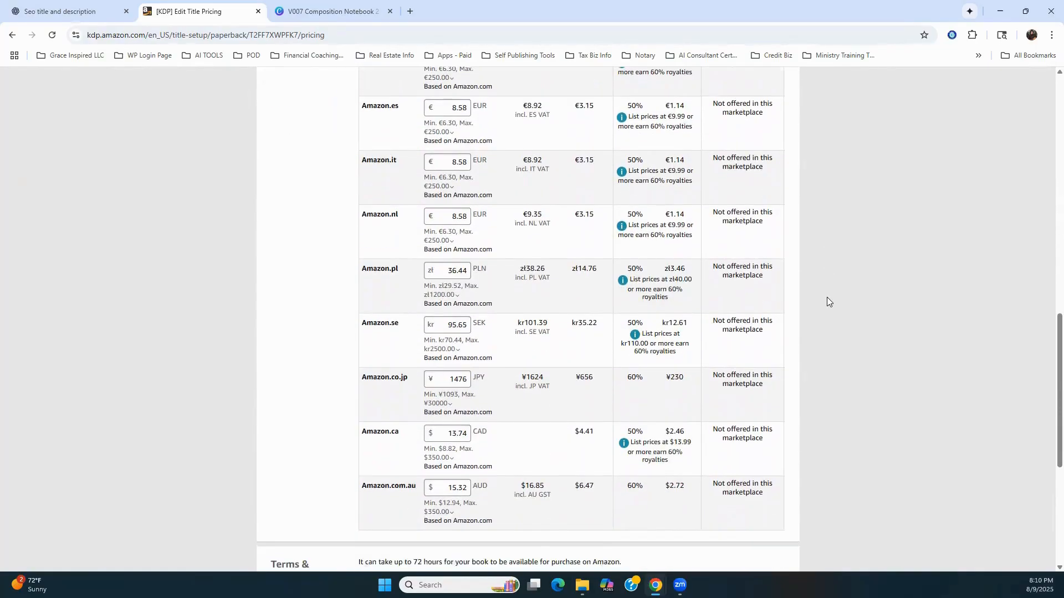
{"action": "scroll", "coordinate": [827, 298], "scroll_direction": "down", "scroll_amount": 2}
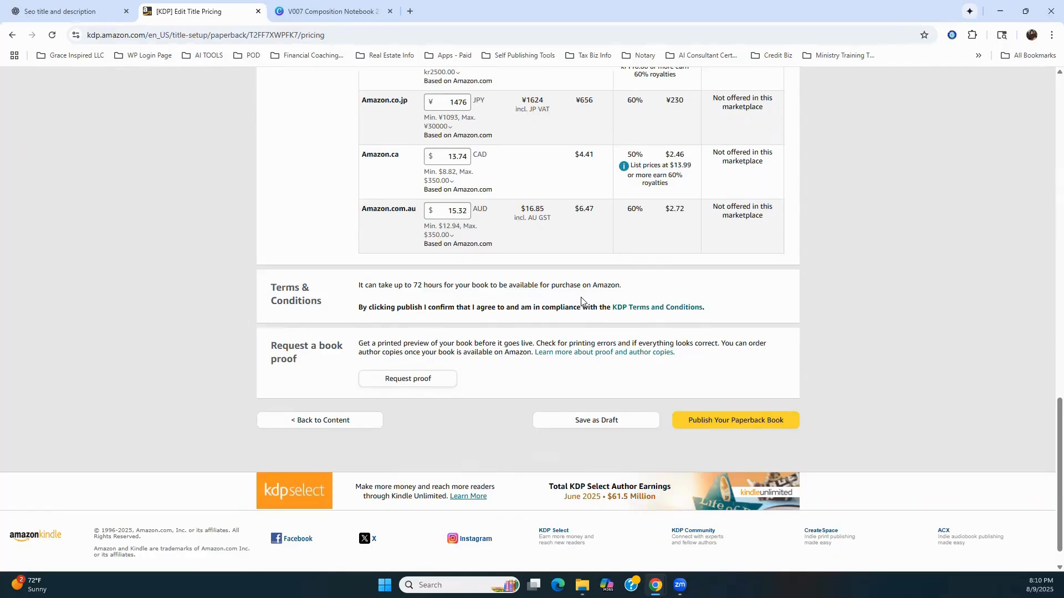
{"action": "scroll", "coordinate": [922, 194], "scroll_direction": "up", "scroll_amount": 5}
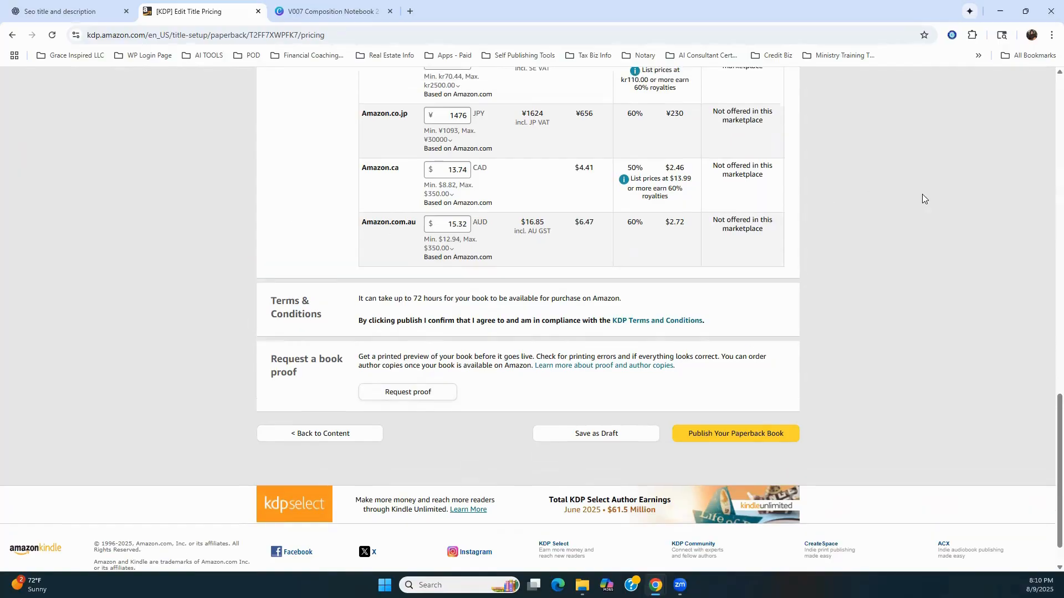
{"action": "scroll", "coordinate": [922, 199], "scroll_direction": "up", "scroll_amount": 10}
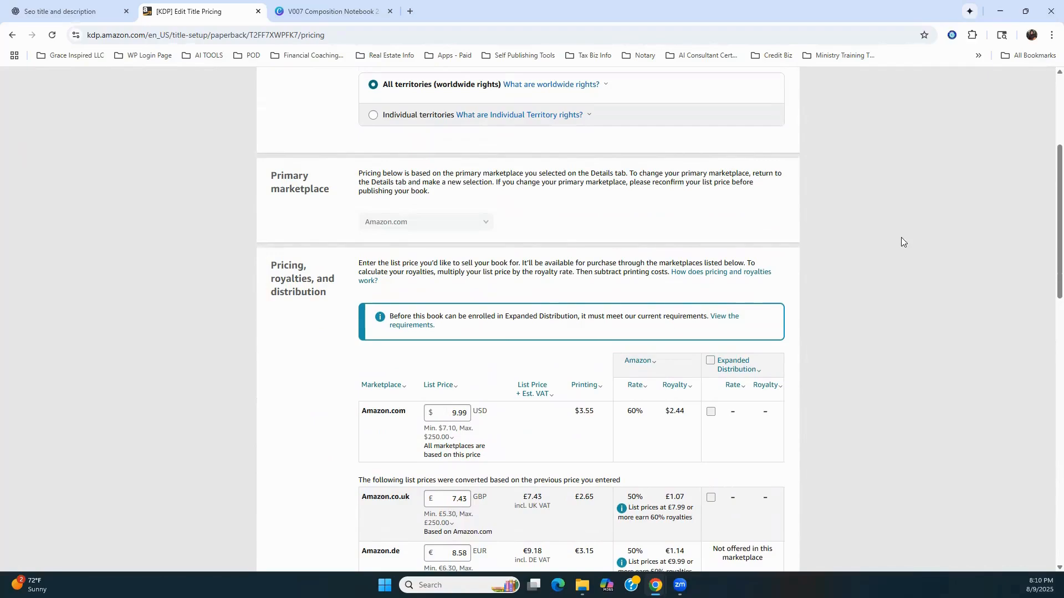
{"action": "scroll", "coordinate": [903, 242], "scroll_direction": "down", "scroll_amount": 2}
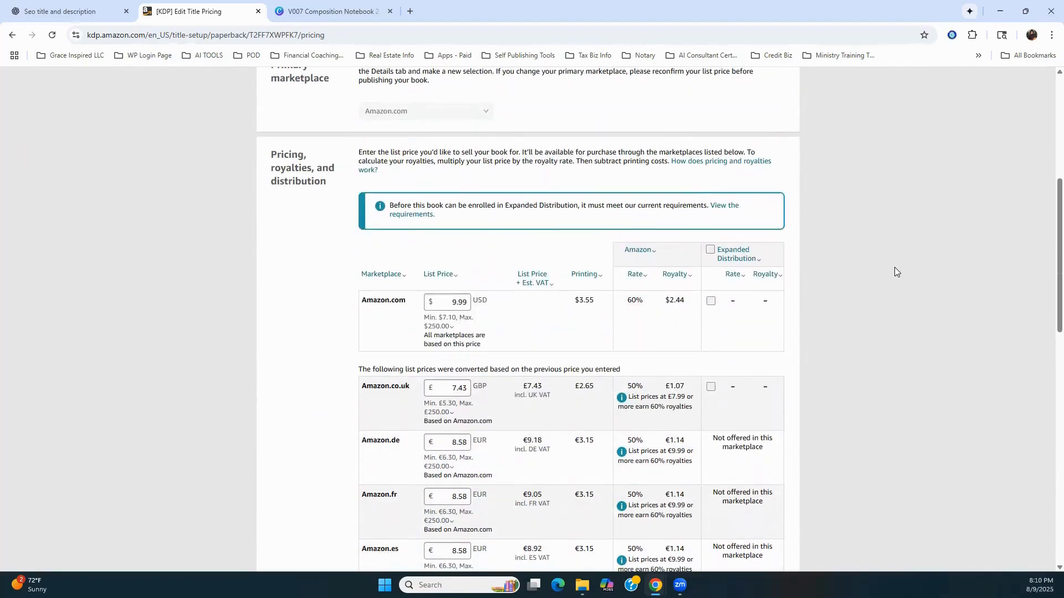
{"action": "left_click", "coordinate": [428, 322]}
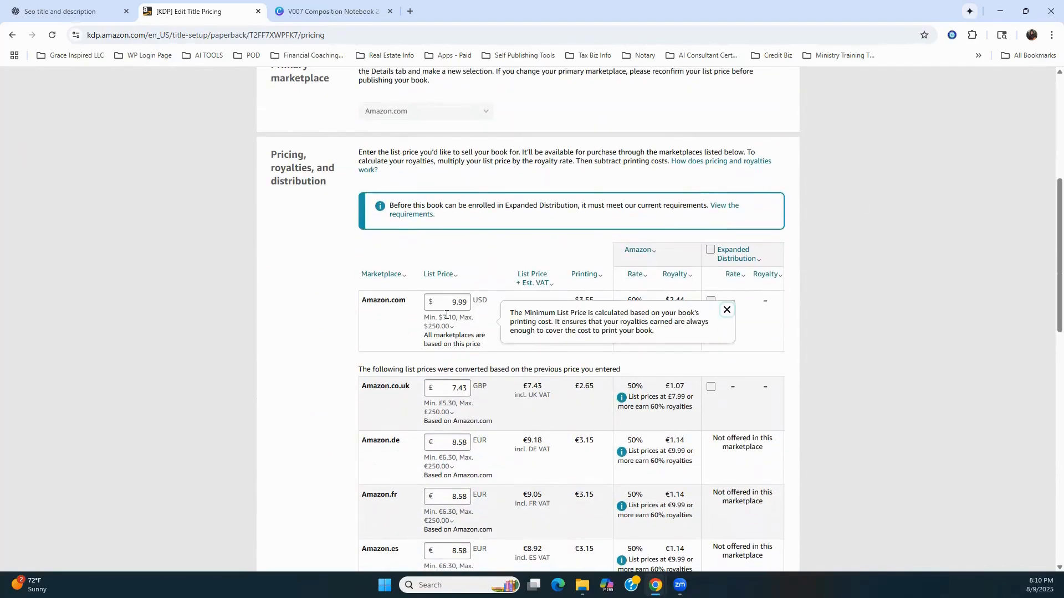
{"action": "left_click", "coordinate": [453, 303]}
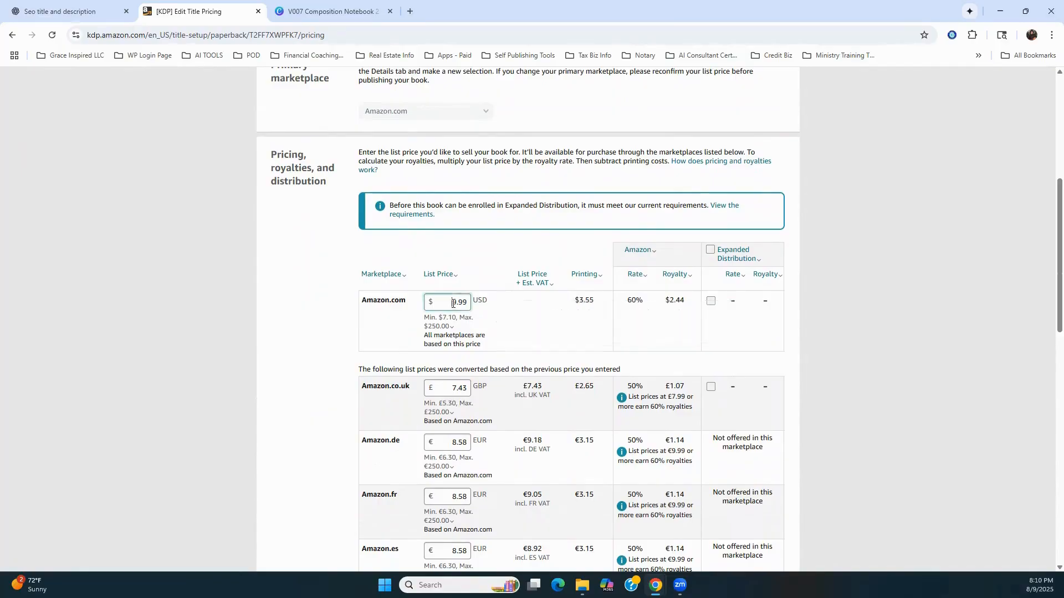
Change the Amazon.com list price to the 7.10 USD minimum to compare the royalty
{"action": "double_click", "coordinate": [452, 303]}
{"action": "type", "text": "7.10"}
{"action": "left_click", "coordinate": [517, 313]}
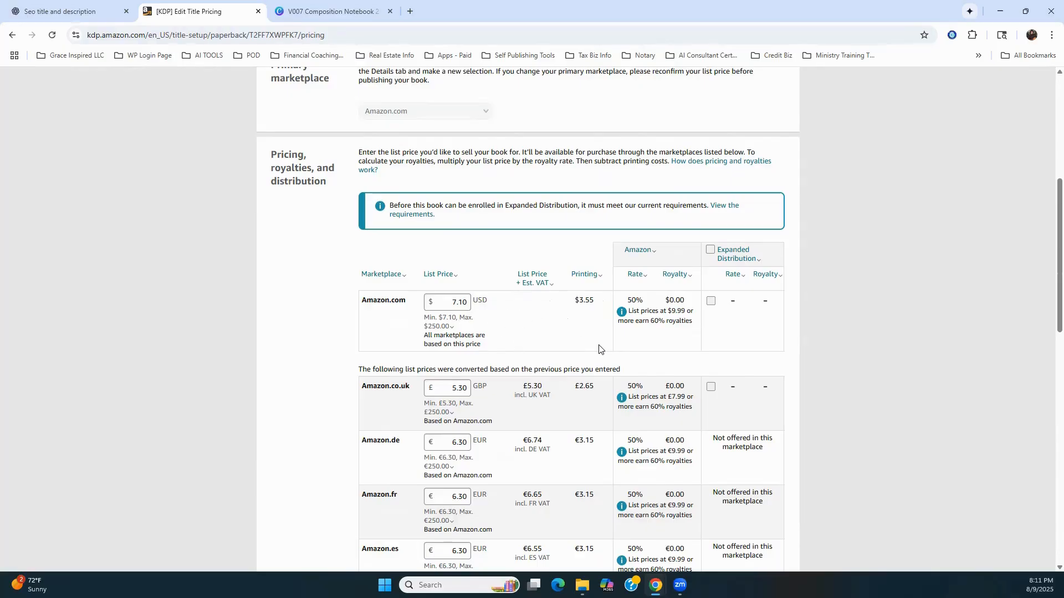
Examine the converted marketplace prices and royalties at the minimum list price, down to the terms and proof request sections
{"action": "scroll", "coordinate": [452, 218], "scroll_direction": "down", "scroll_amount": 12}
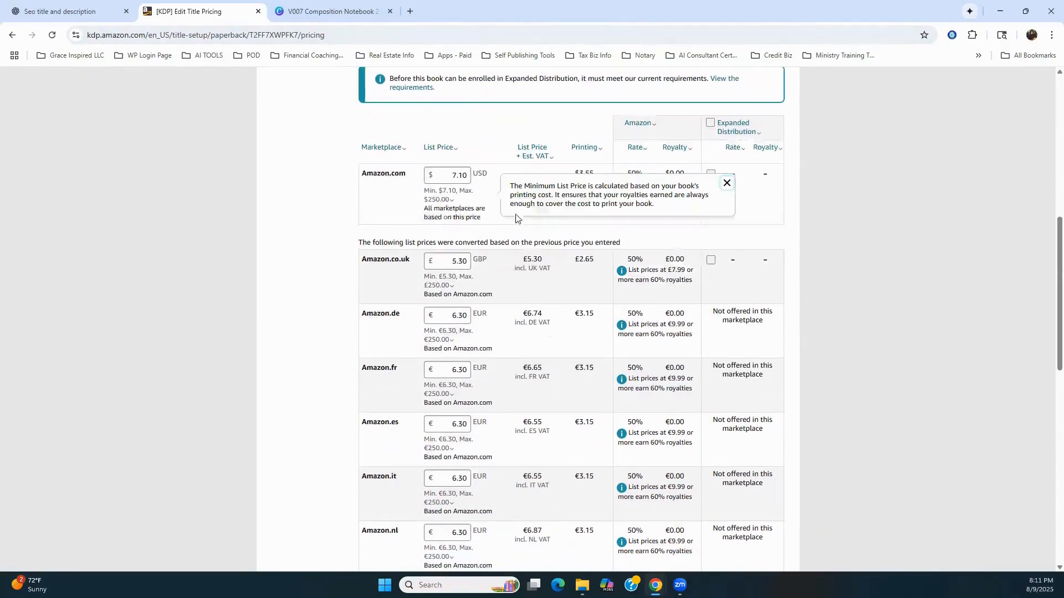
{"action": "scroll", "coordinate": [499, 244], "scroll_direction": "down", "scroll_amount": 1}
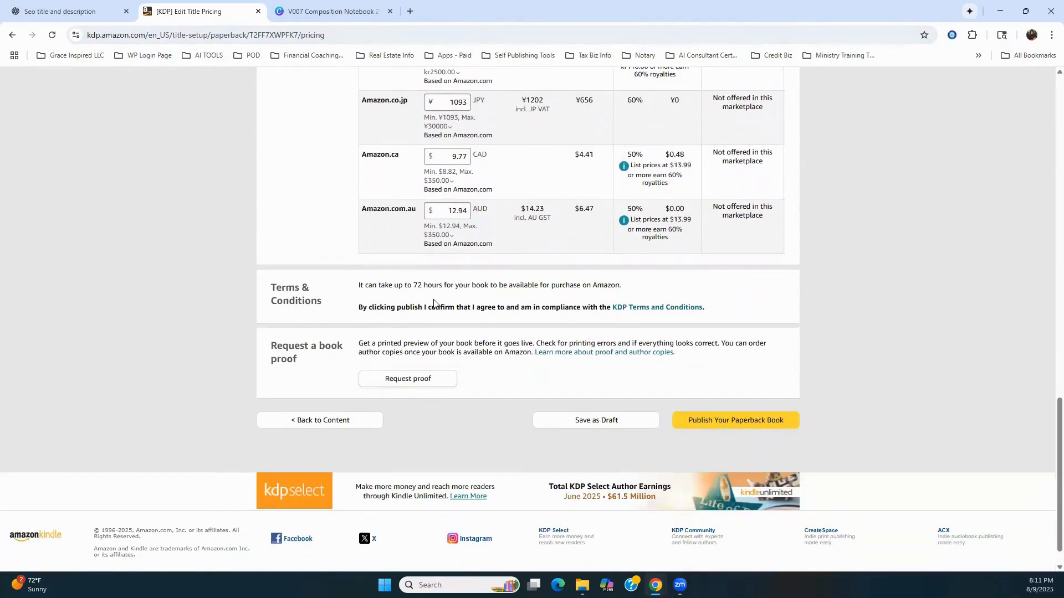
{"action": "scroll", "coordinate": [466, 303], "scroll_direction": "down", "scroll_amount": 1}
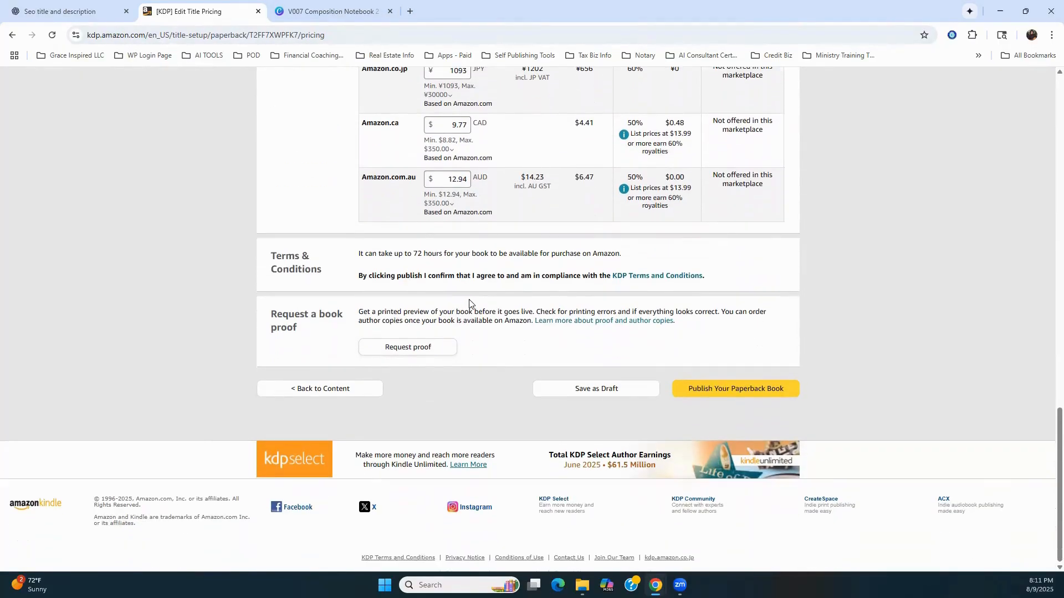
{"action": "scroll", "coordinate": [473, 301], "scroll_direction": "up", "scroll_amount": 1}
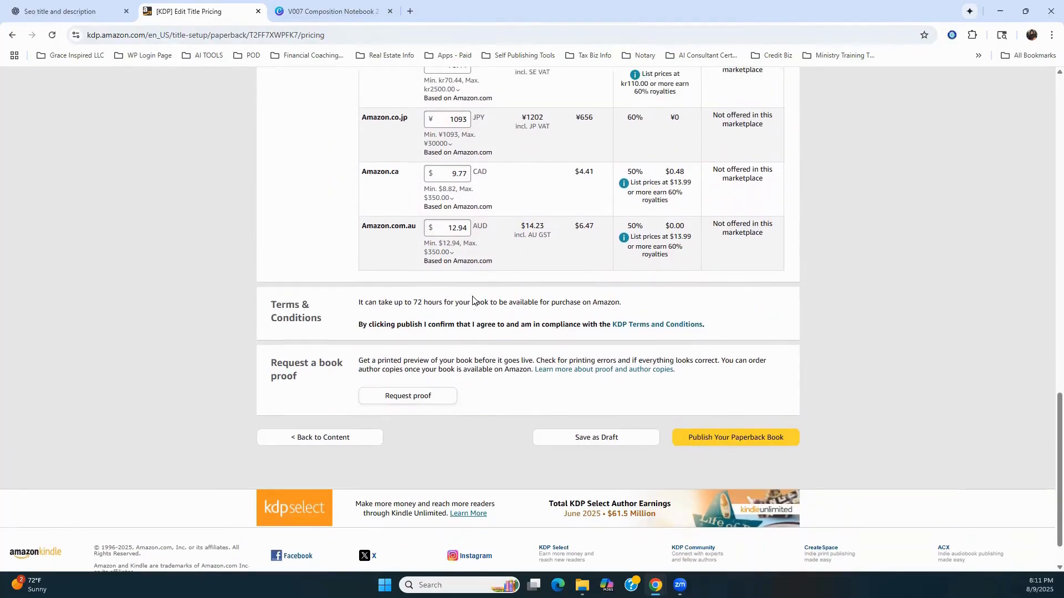
{"action": "scroll", "coordinate": [473, 300], "scroll_direction": "up", "scroll_amount": 4}
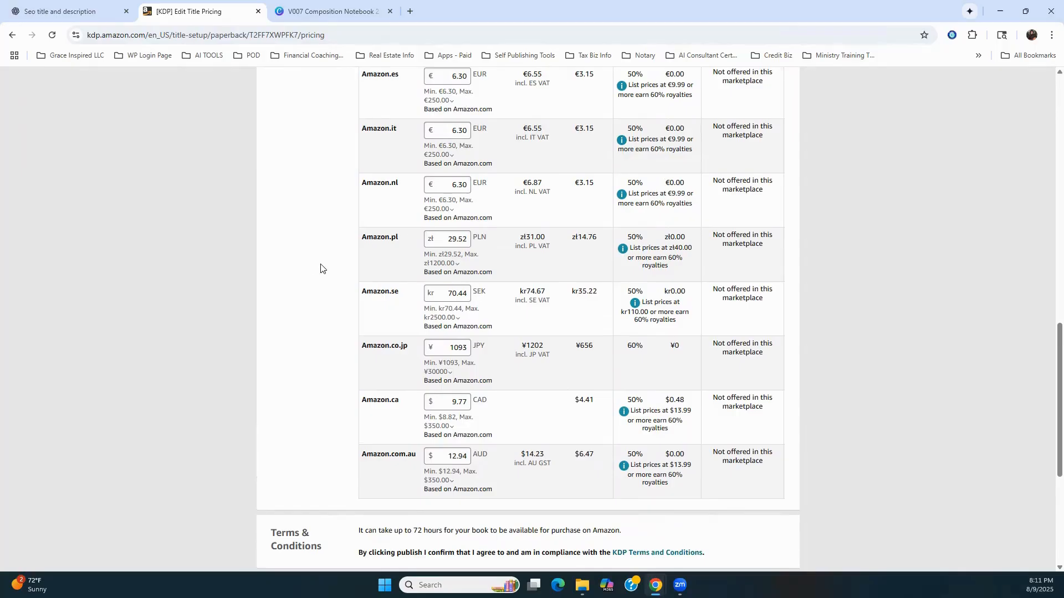
{"action": "scroll", "coordinate": [330, 288], "scroll_direction": "down", "scroll_amount": 5}
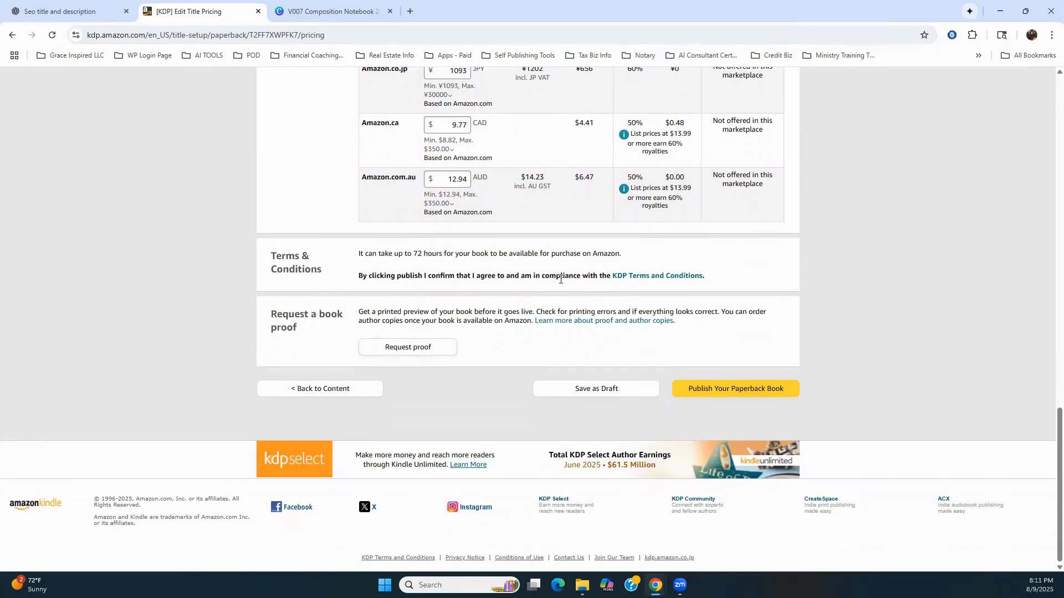
{"action": "scroll", "coordinate": [589, 266], "scroll_direction": "up", "scroll_amount": 12}
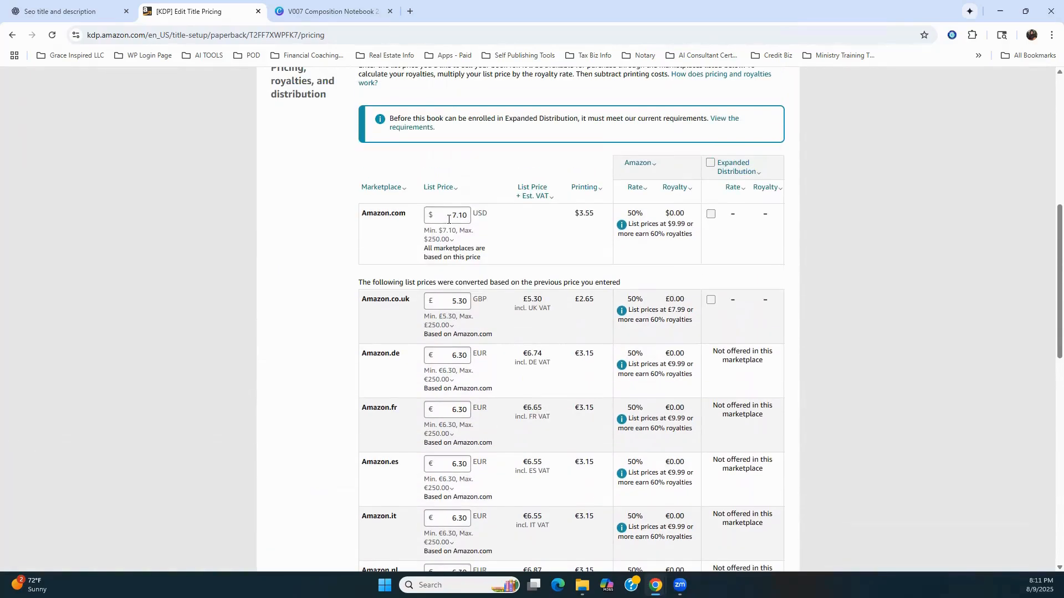
Replace the minimum Amazon.com list price with 9.99 USD
{"action": "double_click", "coordinate": [451, 215]}
{"action": "left_click", "coordinate": [517, 263]}
{"action": "left_click_drag", "start_coordinate": [451, 215], "coordinate": [523, 238]}
{"action": "type", "text": "9.99"}
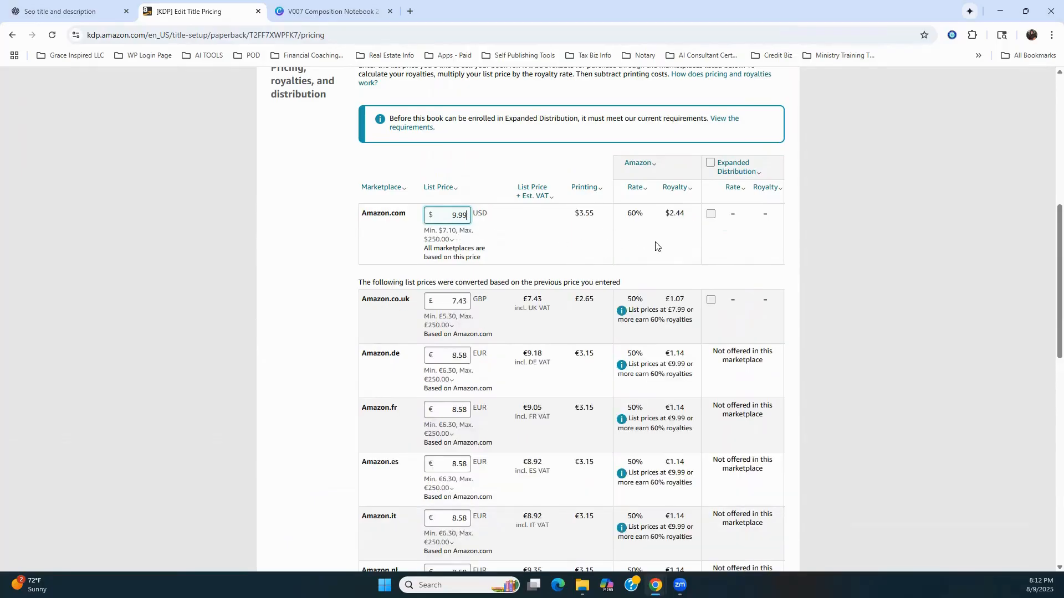
Try an Amazon.com list price of 9.00 USD and dismiss the minimum list price note
{"action": "double_click", "coordinate": [464, 215]}
{"action": "type", "text": "9"}
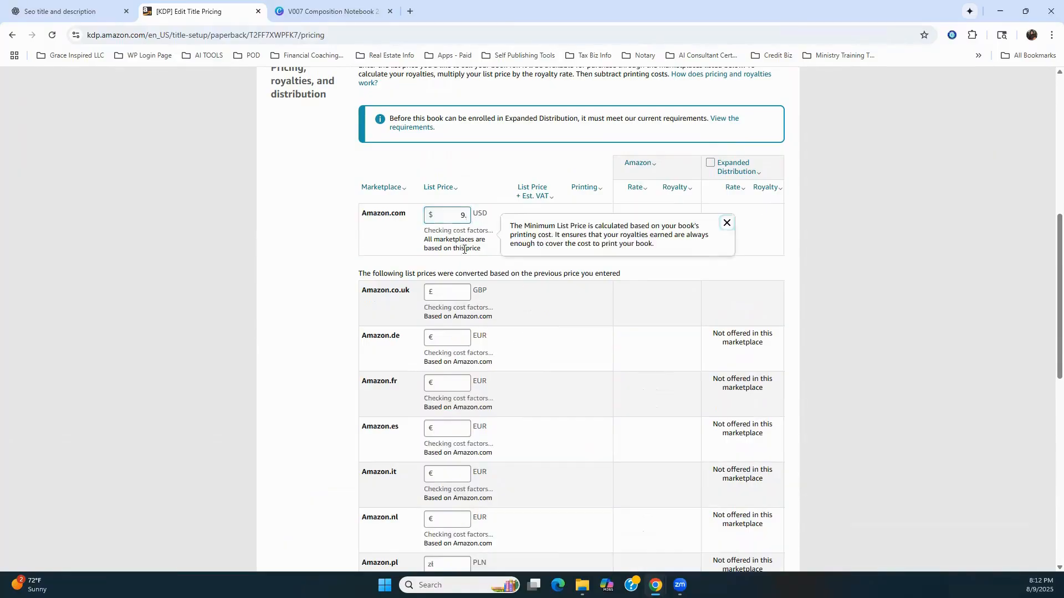
{"action": "left_click", "coordinate": [727, 223]}
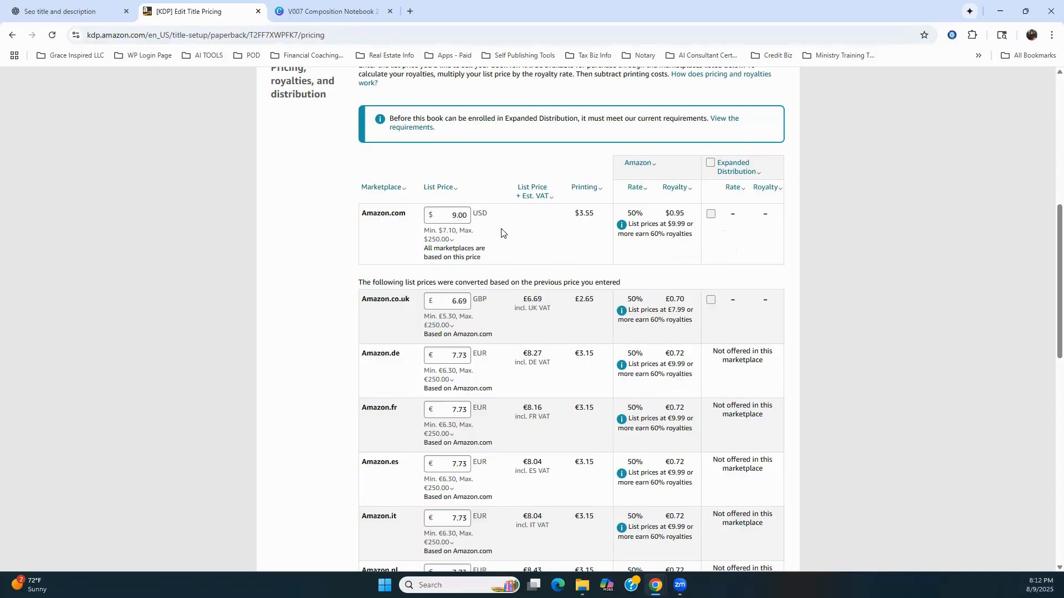
Restore the Amazon.com list price to 9.99 USD, apply it to the converted prices and dismiss the minimum list price note
{"action": "left_click", "coordinate": [460, 215]}
{"action": "left_click_drag", "start_coordinate": [469, 215], "coordinate": [445, 215]}
{"action": "type", "text": "9.99"}
{"action": "left_click", "coordinate": [492, 234]}
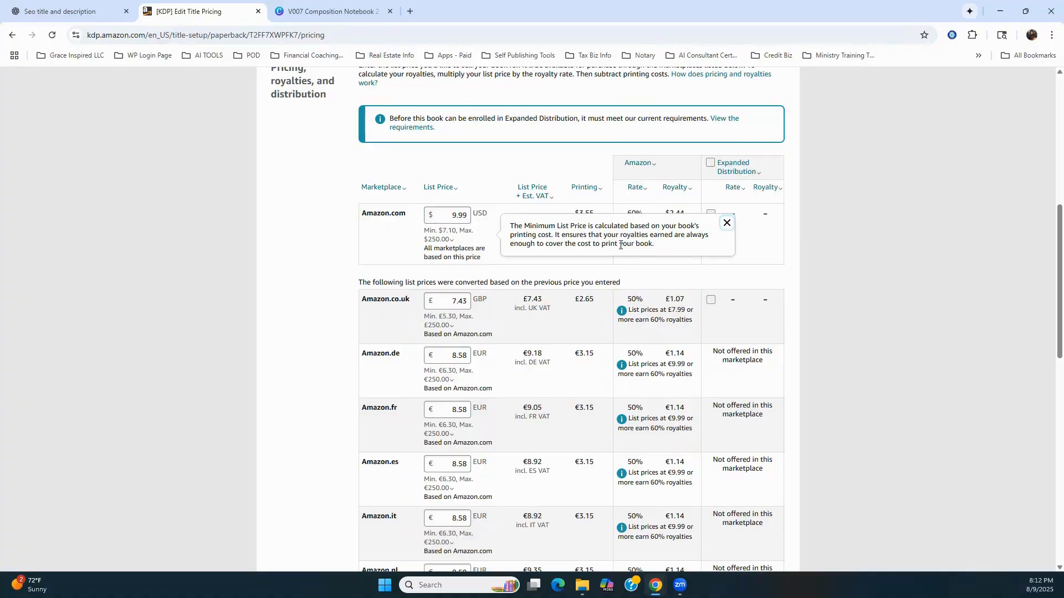
{"action": "left_click", "coordinate": [727, 223]}
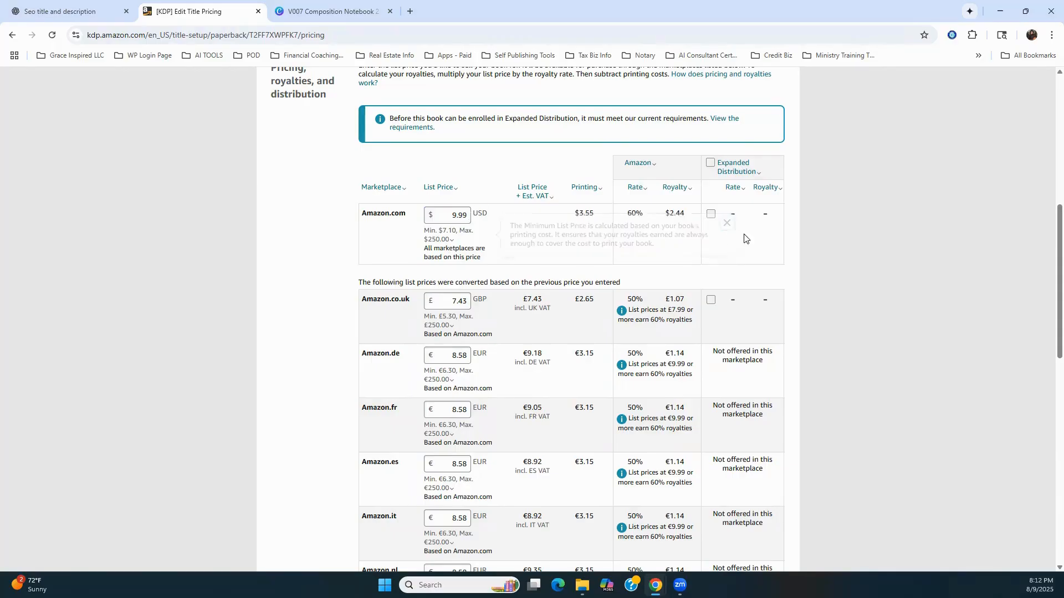
Review the whole Paperback Rights & Pricing page, from territories and primary marketplace through list prices to the publishing options
{"action": "scroll", "coordinate": [488, 371], "scroll_direction": "down", "scroll_amount": 12}
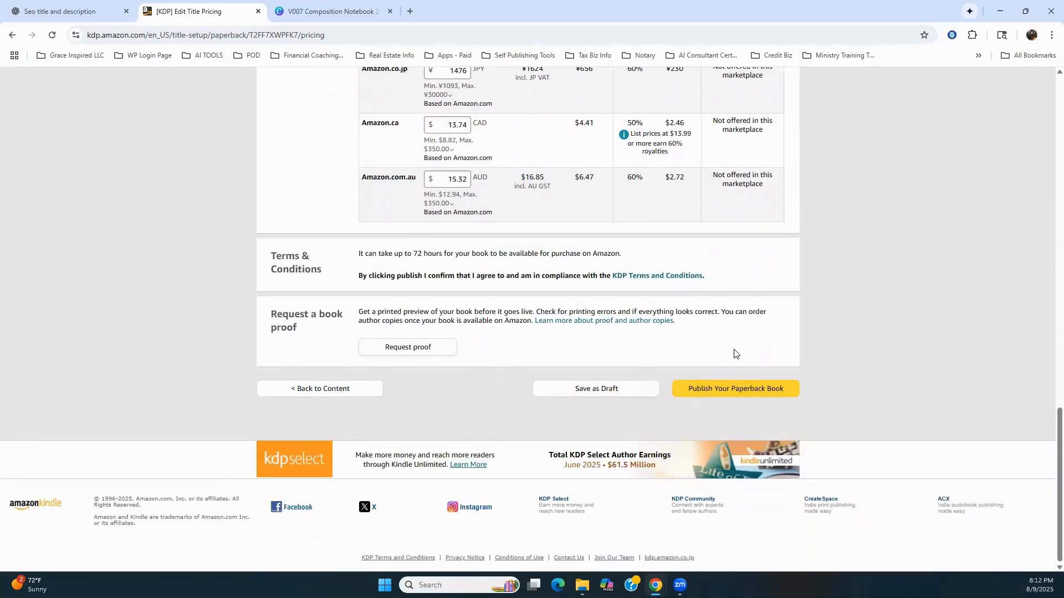
{"action": "scroll", "coordinate": [736, 352], "scroll_direction": "up", "scroll_amount": 5}
{"action": "scroll", "coordinate": [715, 342], "scroll_direction": "up", "scroll_amount": 8}
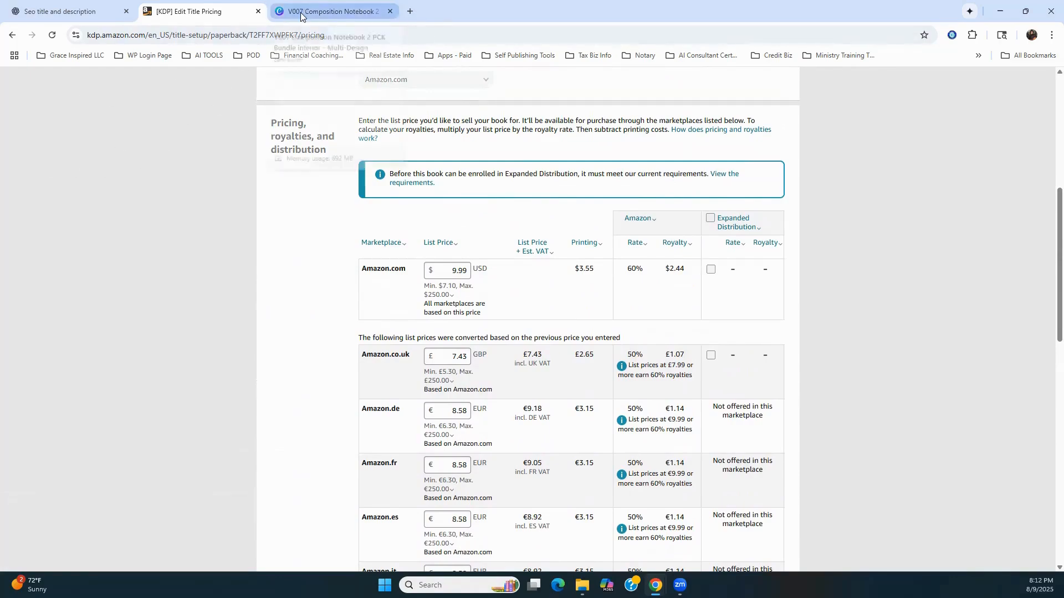
{"action": "mouse_move", "coordinate": [300, 13]}
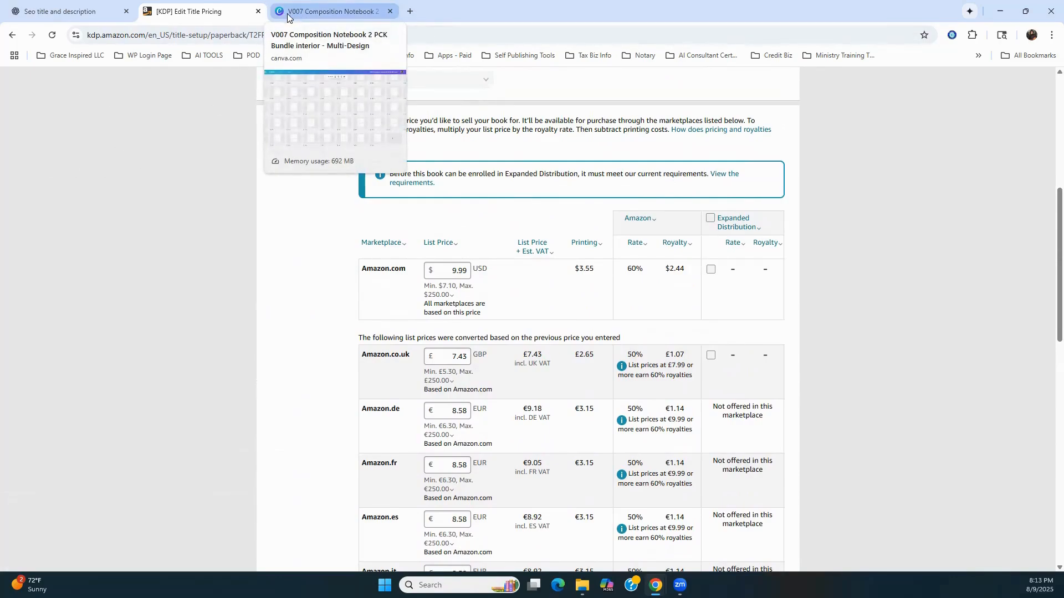
{"action": "scroll", "coordinate": [215, 102], "scroll_direction": "up", "scroll_amount": 5}
{"action": "scroll", "coordinate": [100, 98], "scroll_direction": "up", "scroll_amount": 2}
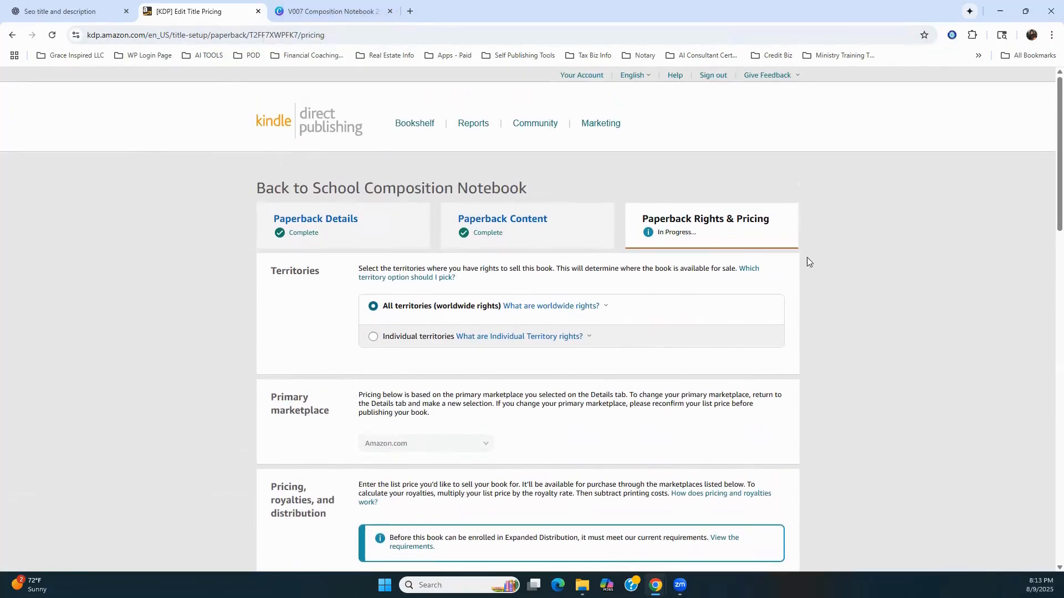
{"action": "scroll", "coordinate": [851, 263], "scroll_direction": "down", "scroll_amount": 4}
{"action": "scroll", "coordinate": [853, 268], "scroll_direction": "down", "scroll_amount": 2}
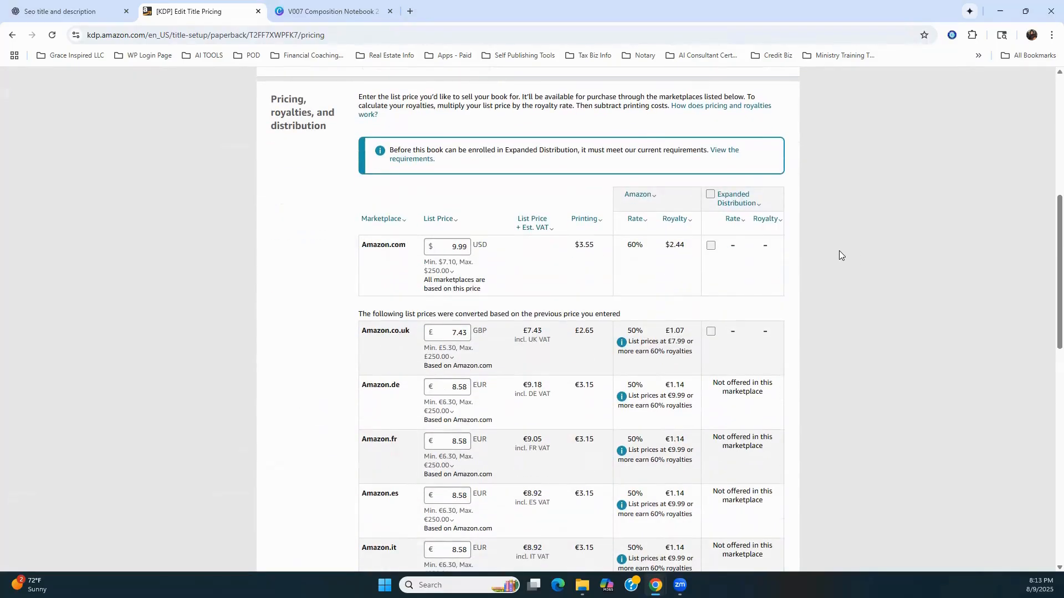
{"action": "scroll", "coordinate": [842, 251], "scroll_direction": "up", "scroll_amount": 7}
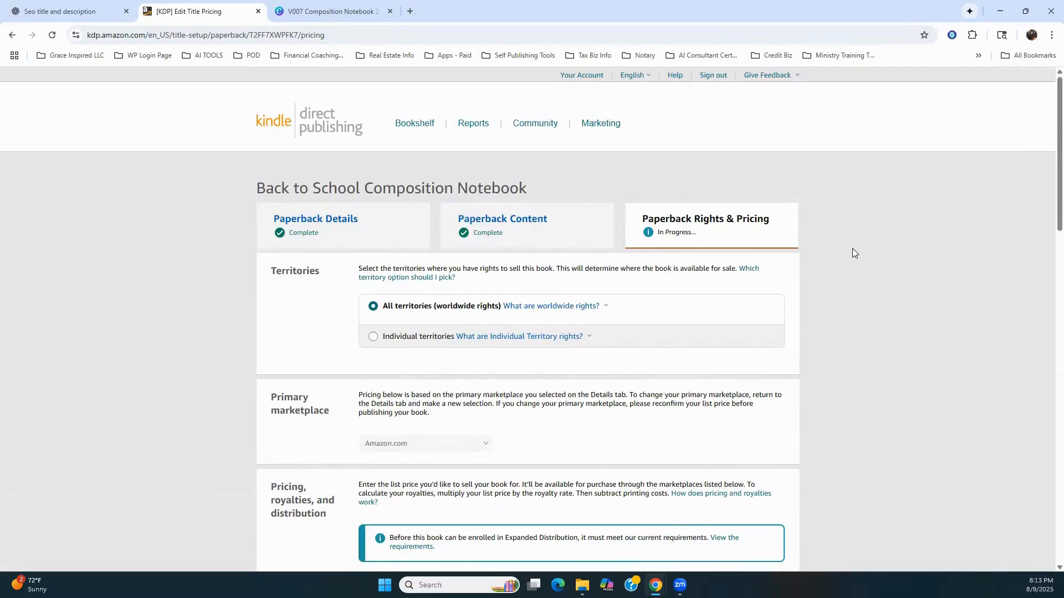
Switch to the V007 Composition Notebook 2 PCK Bundle Interior design in Canva and look through its page thumbnails
{"action": "left_click", "coordinate": [308, 11]}
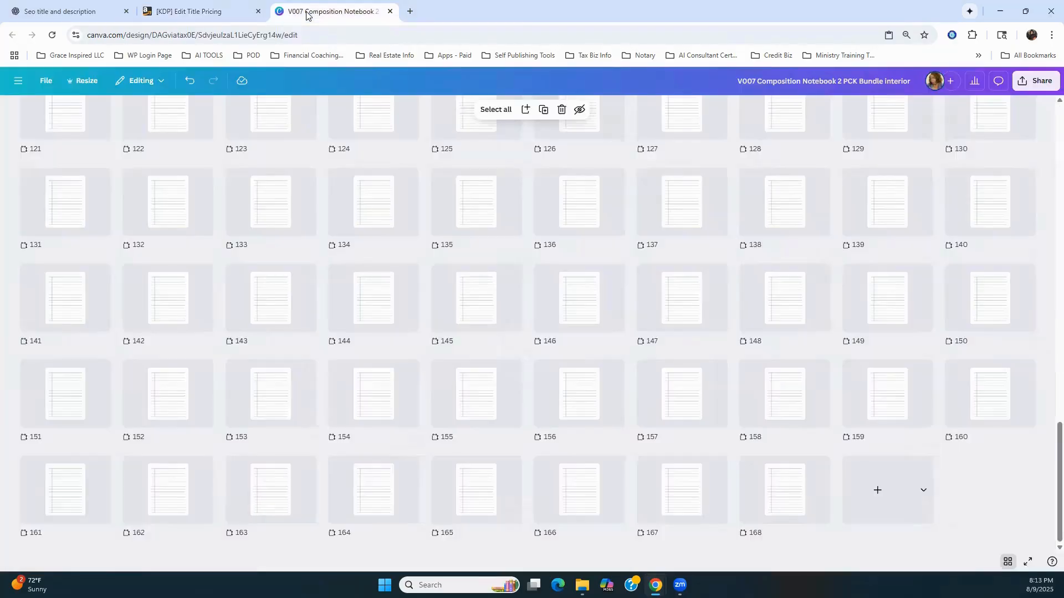
{"action": "scroll", "coordinate": [434, 194], "scroll_direction": "up", "scroll_amount": 11}
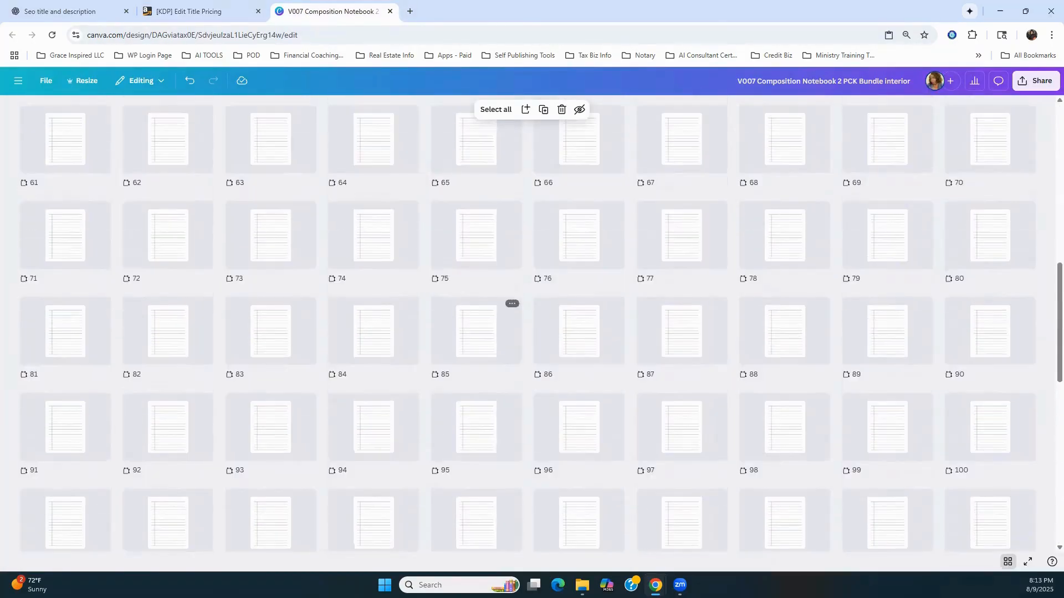